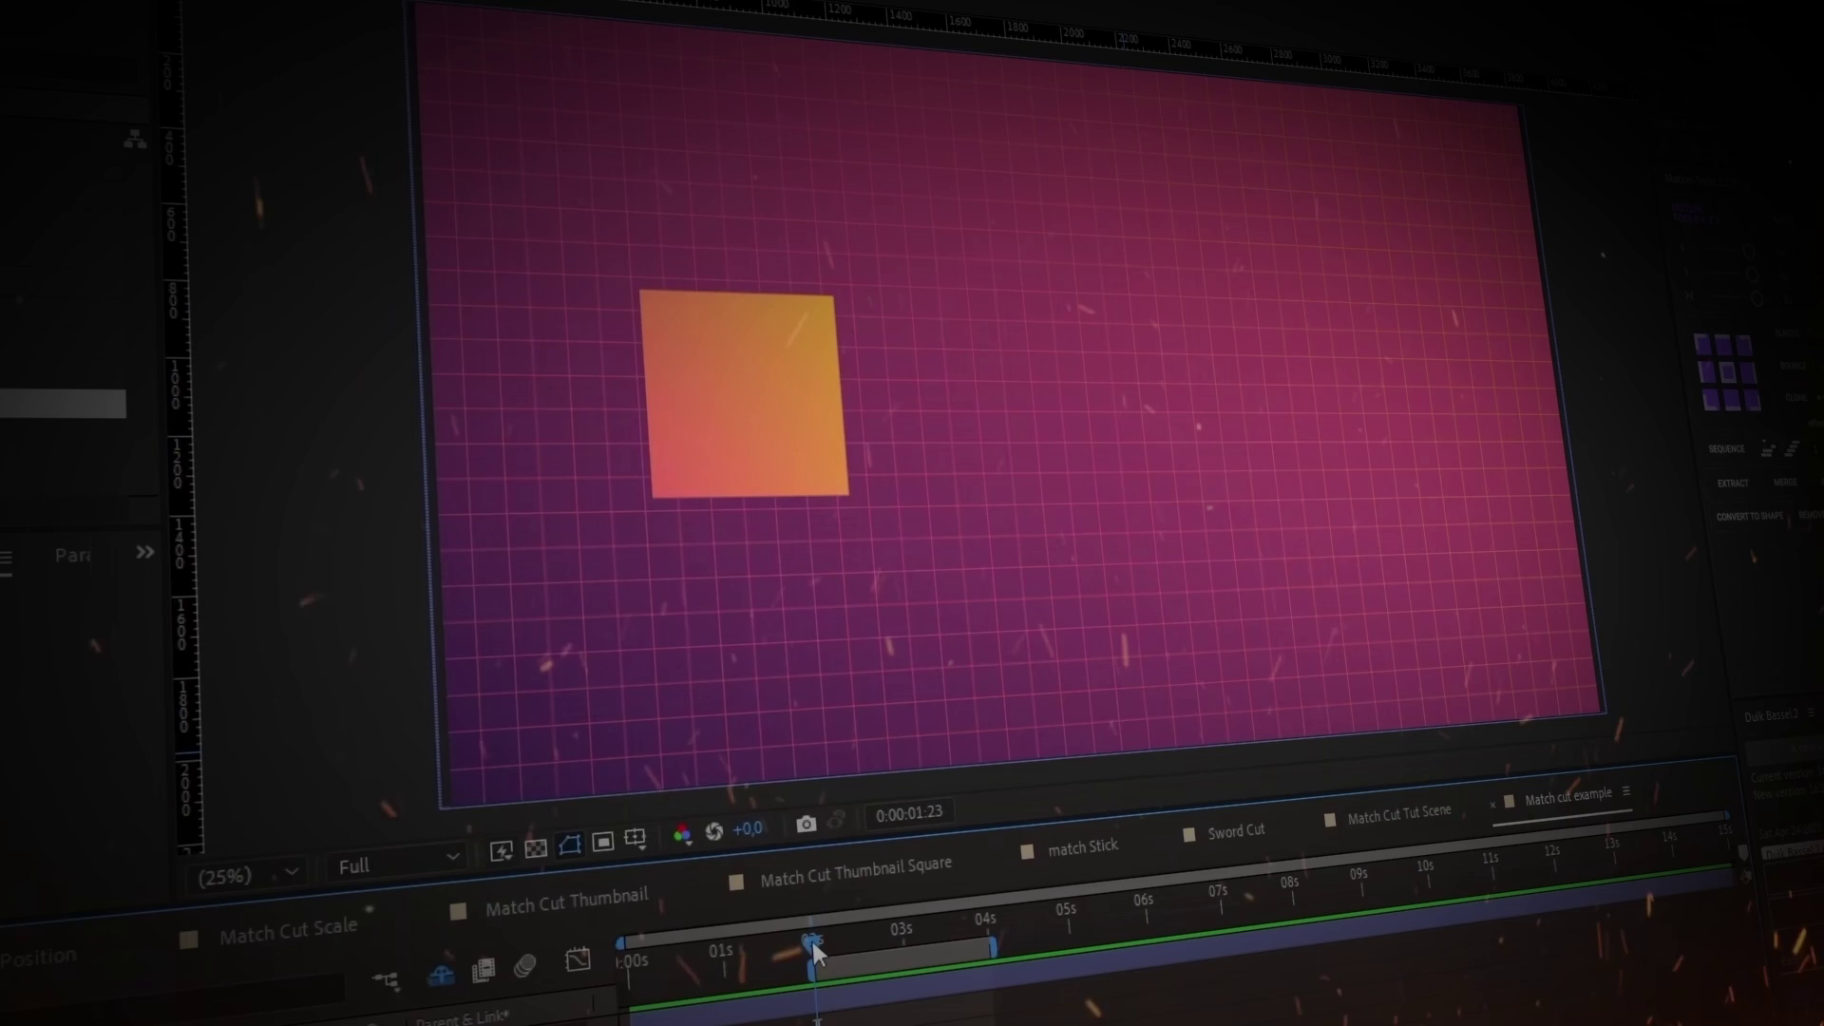
{"action": "mouse_move", "coordinate": [812, 947]}
{"action": "left_mouse_down"}
{"action": "mouse_move", "coordinate": [887, 937]}
{"action": "mouse_move", "coordinate": [826, 950]}
{"action": "left_mouse_up"}
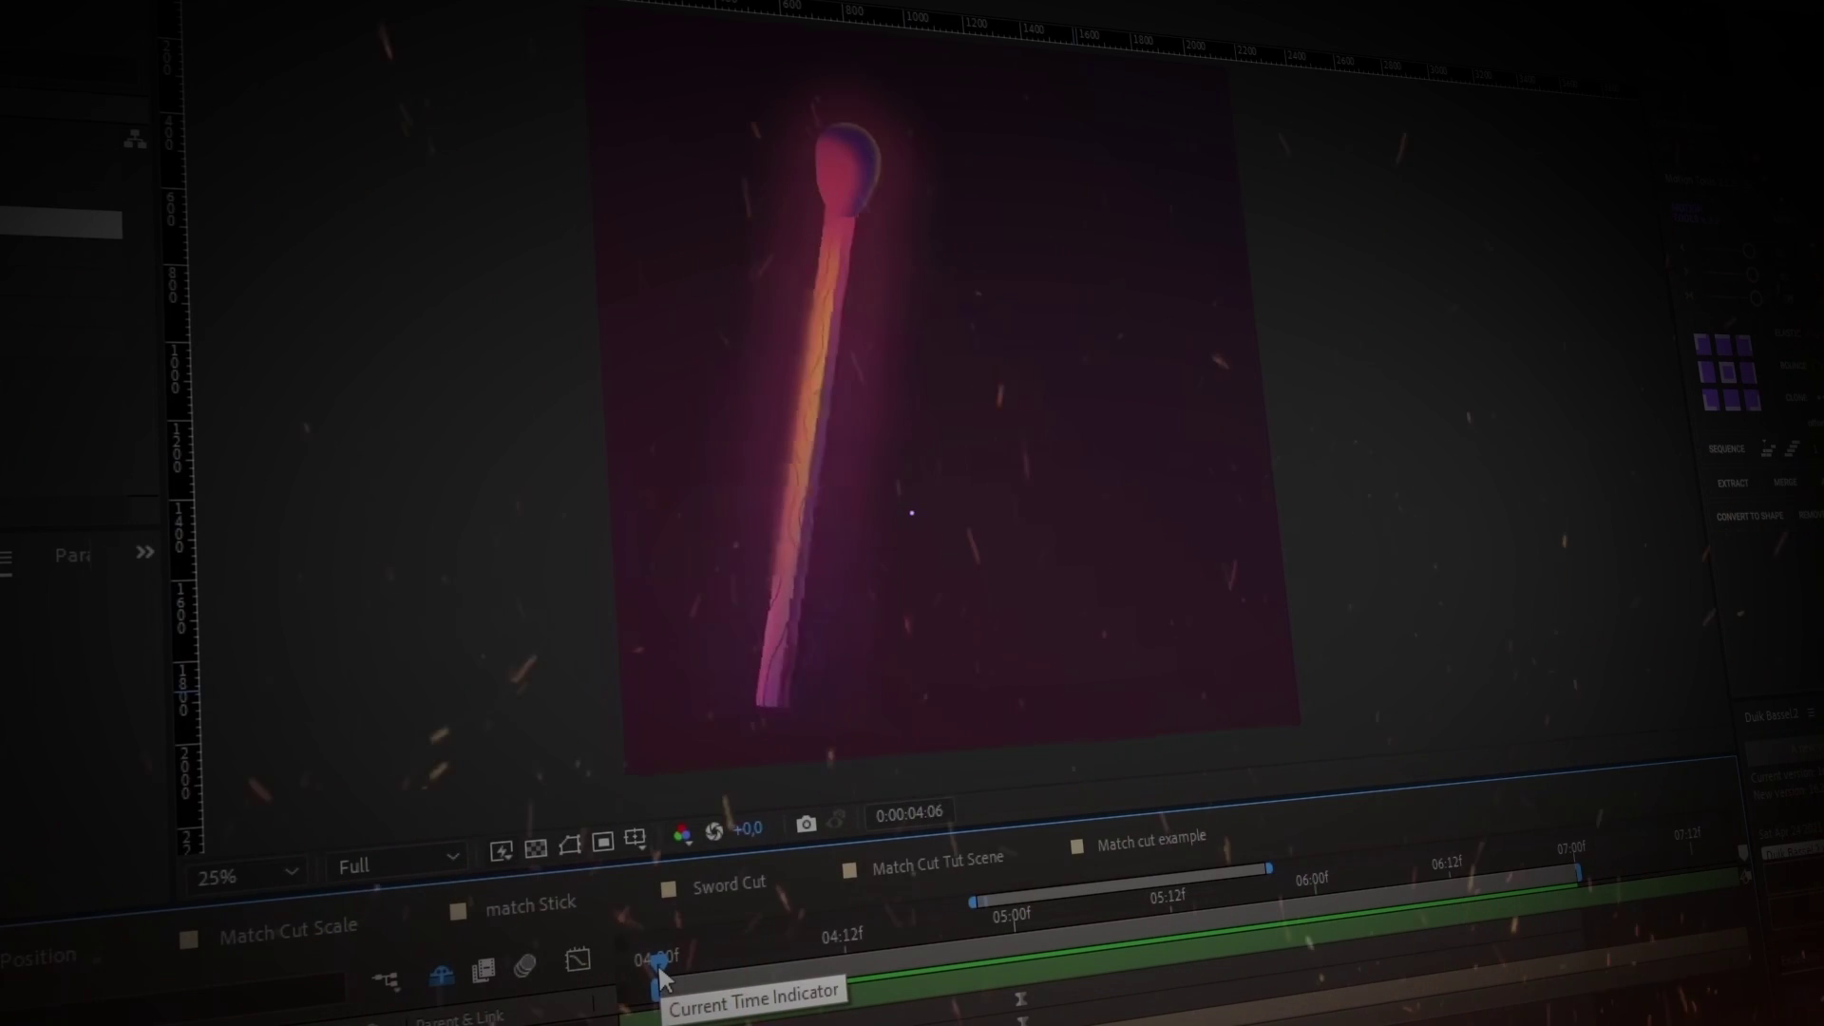
{"action": "left_click_drag", "start_coordinate": [660, 979], "coordinate": [1006, 1018]}
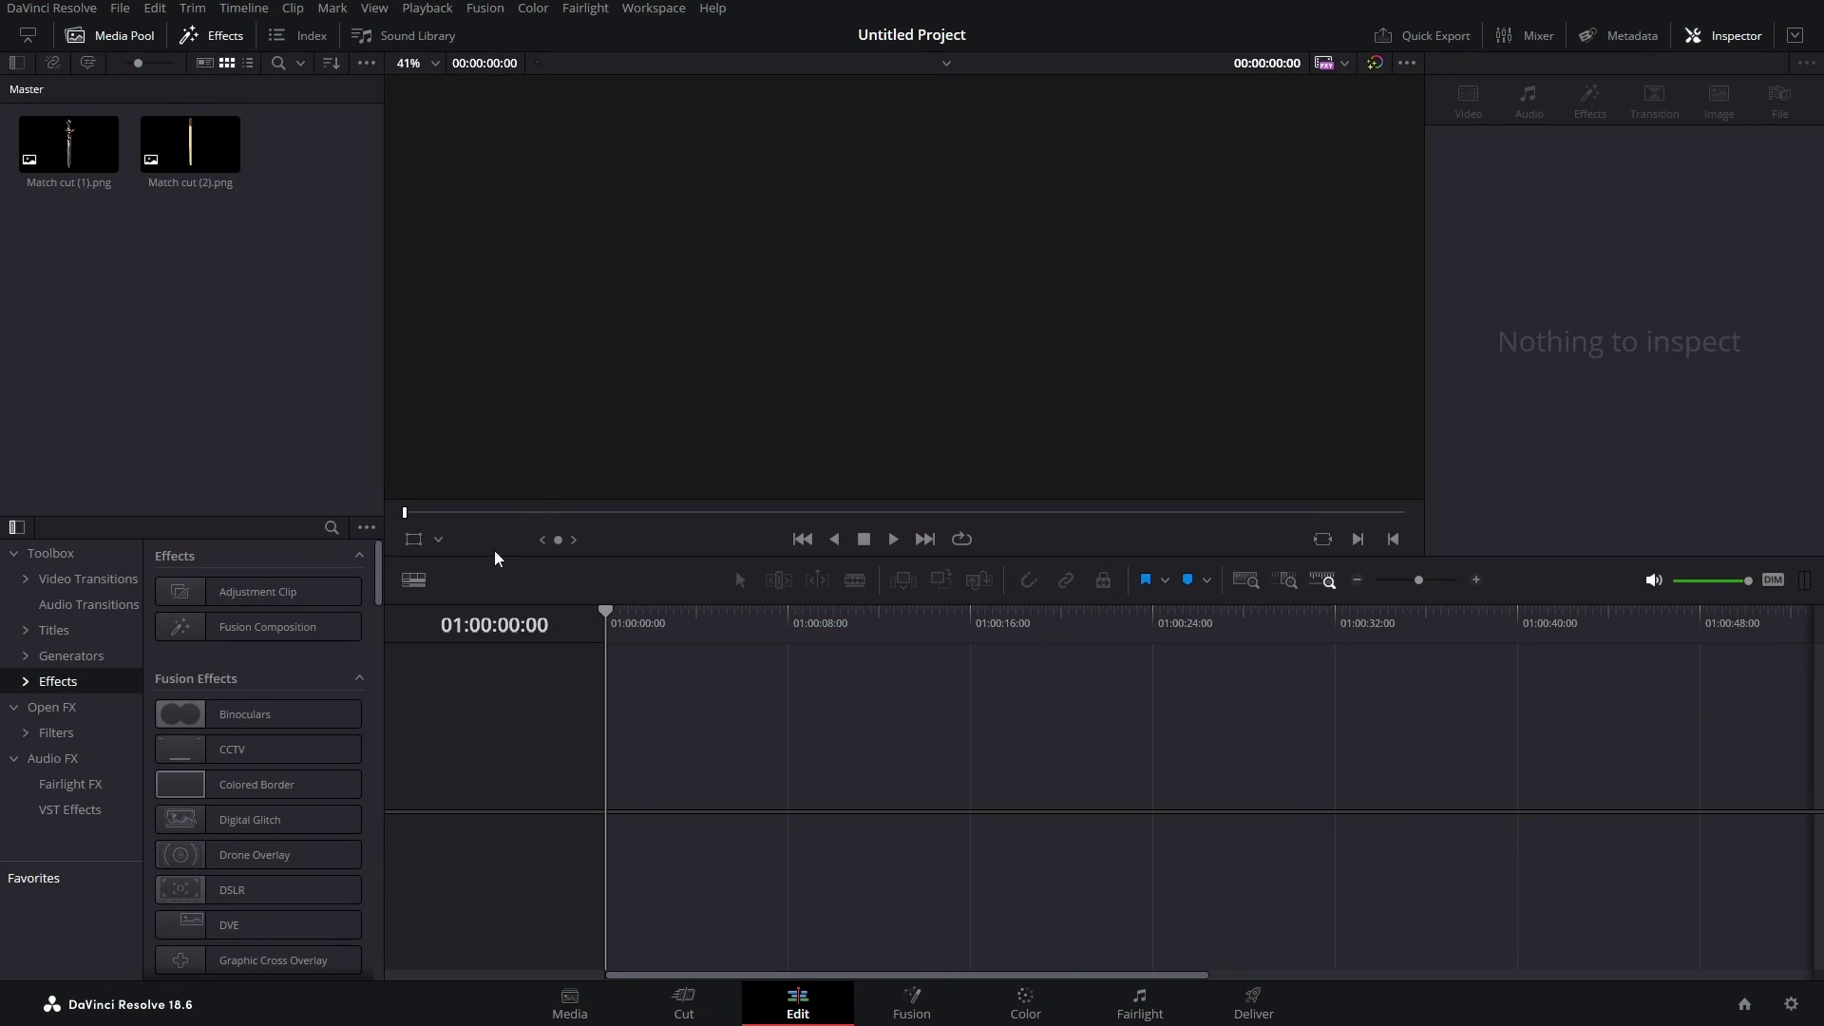
- Add a Fusion Composition at the start of the timeline and open it on the Fusion page with a single viewer
{"action": "left_click_drag", "start_coordinate": [225, 644], "coordinate": [618, 815]}
{"action": "left_click", "coordinate": [913, 1012]}
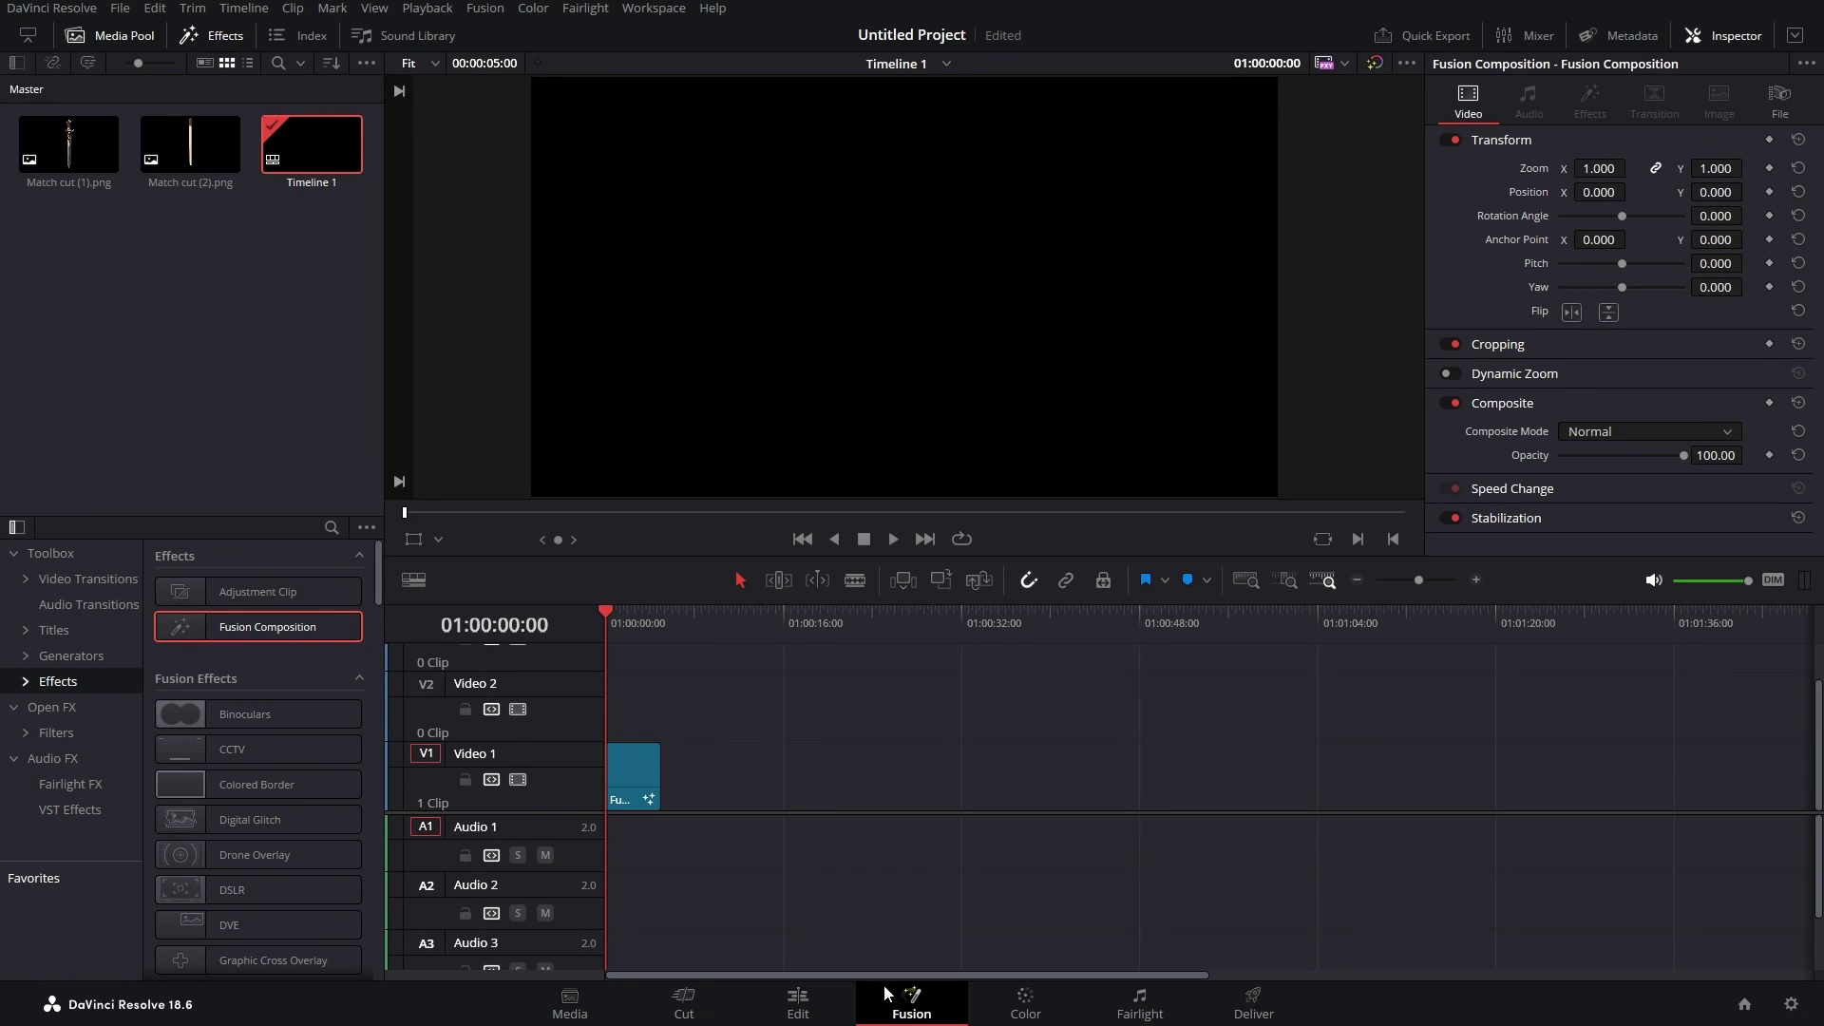
{"action": "left_click_drag", "start_coordinate": [333, 654], "coordinate": [964, 840]}
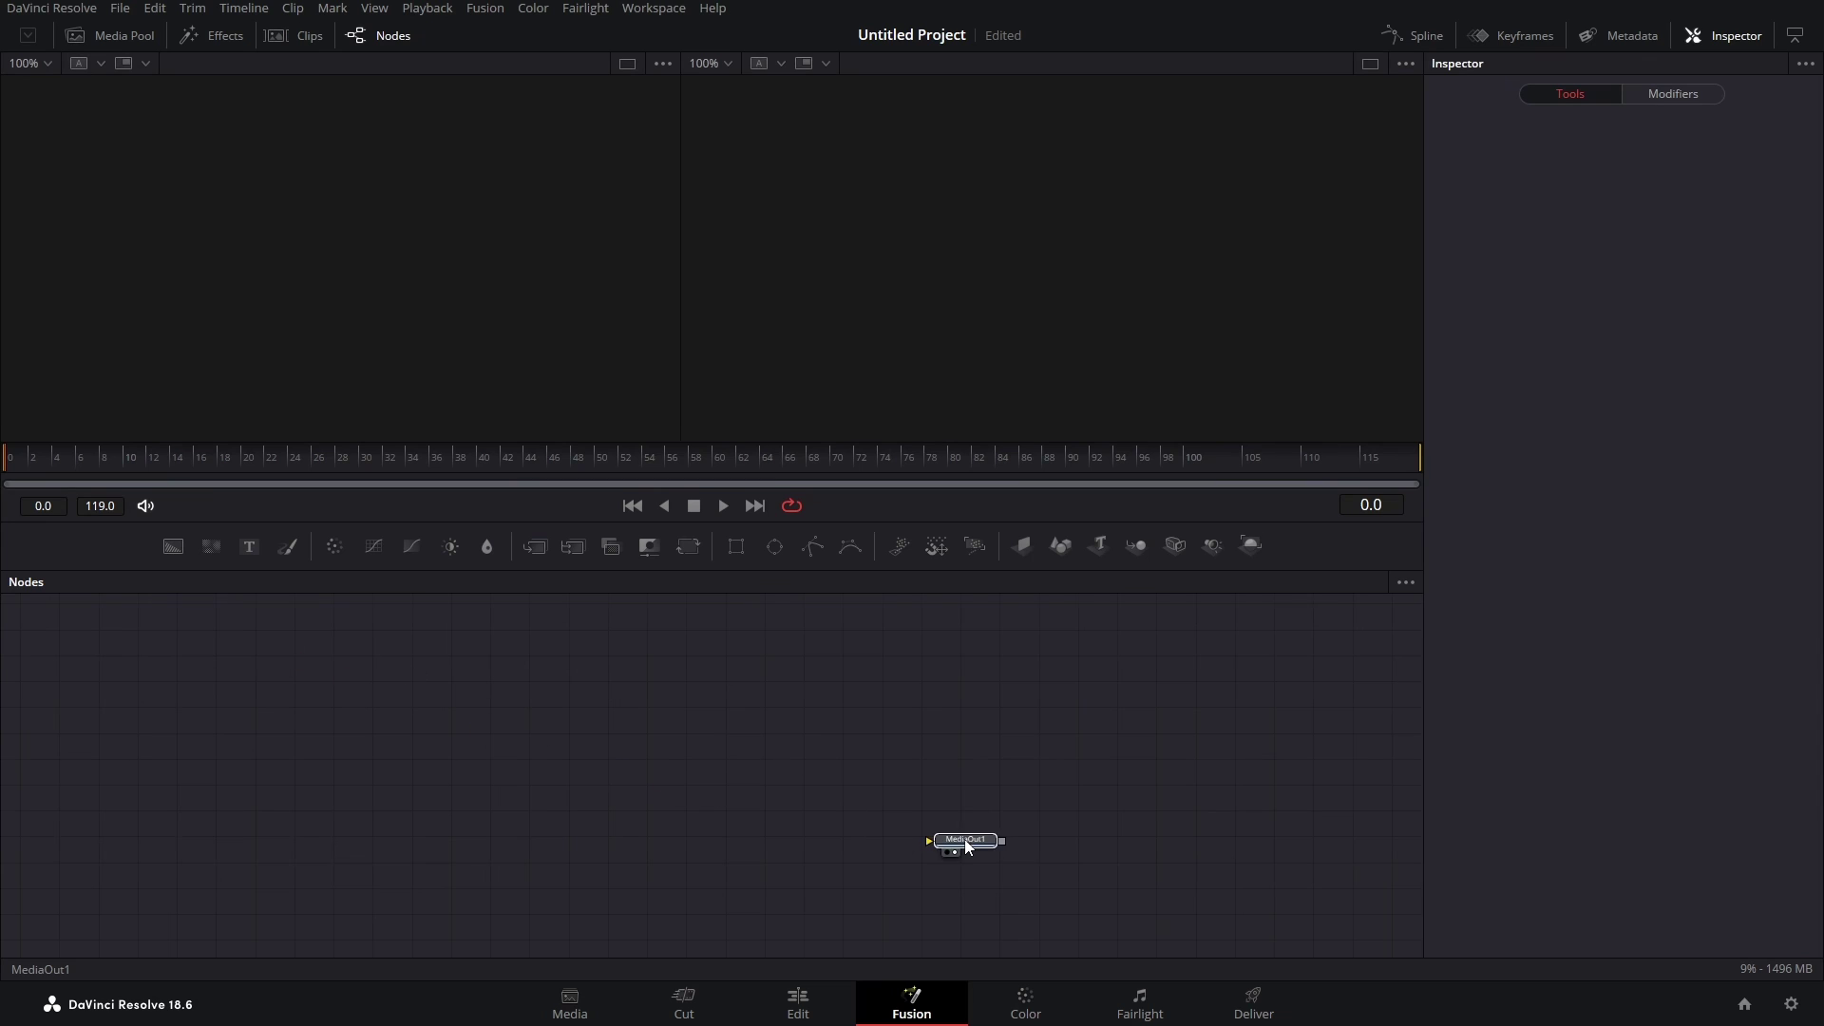
{"action": "left_click", "coordinate": [1370, 62]}
- Add a Background node to the node graph and connect its output to MediaOut1
{"action": "left_click_drag", "start_coordinate": [172, 546], "coordinate": [199, 634]}
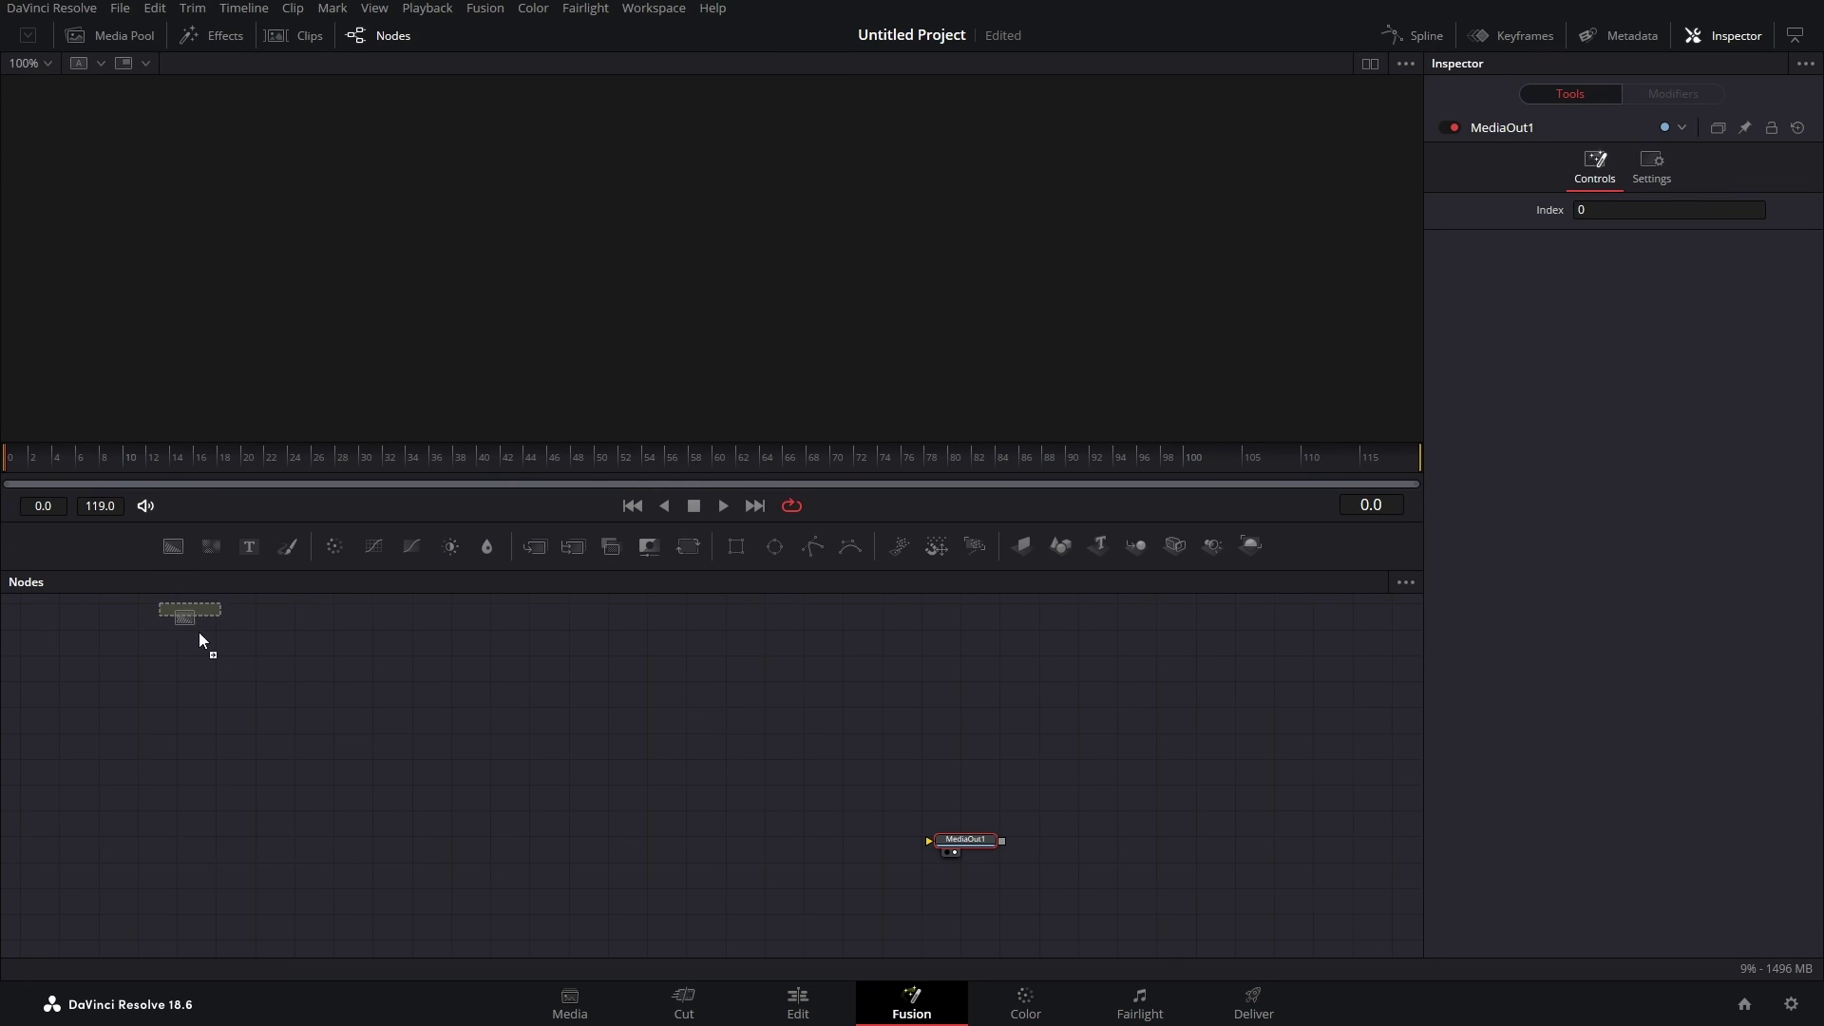
{"action": "left_click_drag", "start_coordinate": [185, 812], "coordinate": [955, 849]}
{"action": "left_click_drag", "start_coordinate": [185, 813], "coordinate": [183, 848]}
- Change the background type to Gradient and run it diagonally from near the lower-left to the upper-right corner of the frame
{"action": "left_click", "coordinate": [1649, 264]}
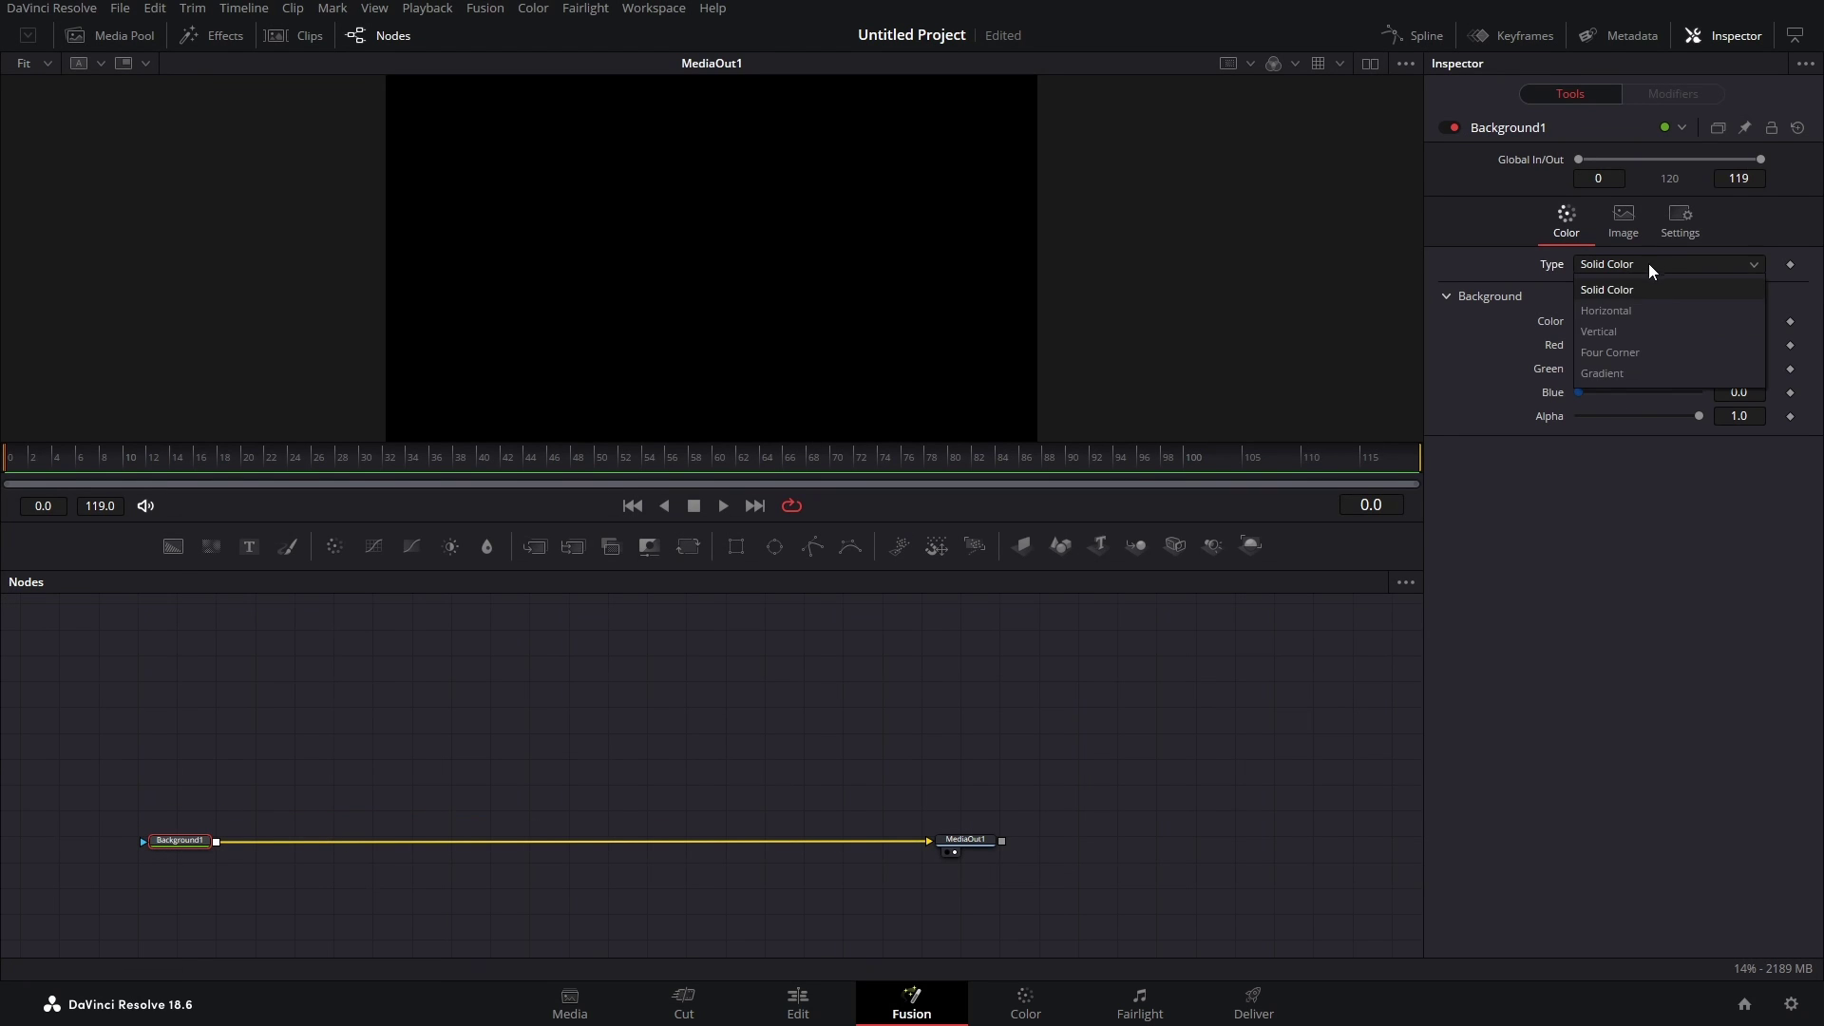
{"action": "left_click", "coordinate": [1613, 376]}
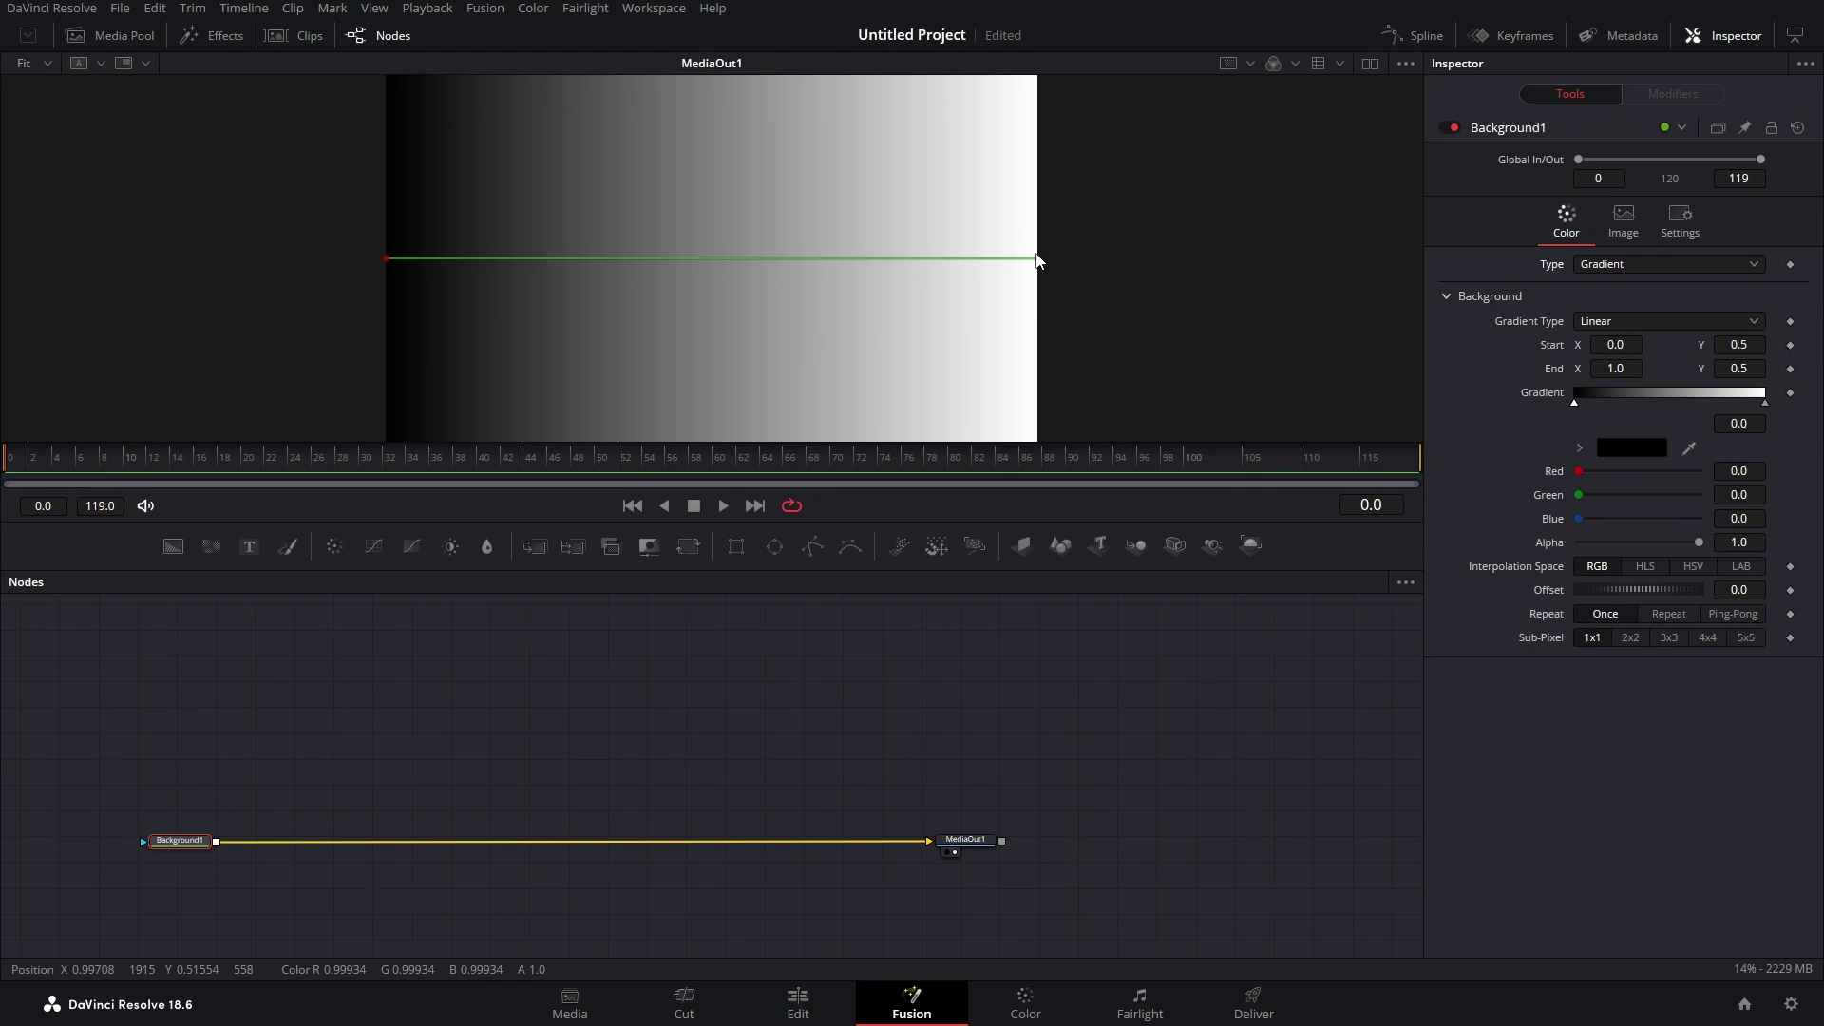
{"action": "left_click_drag", "start_coordinate": [1039, 260], "coordinate": [1043, 80]}
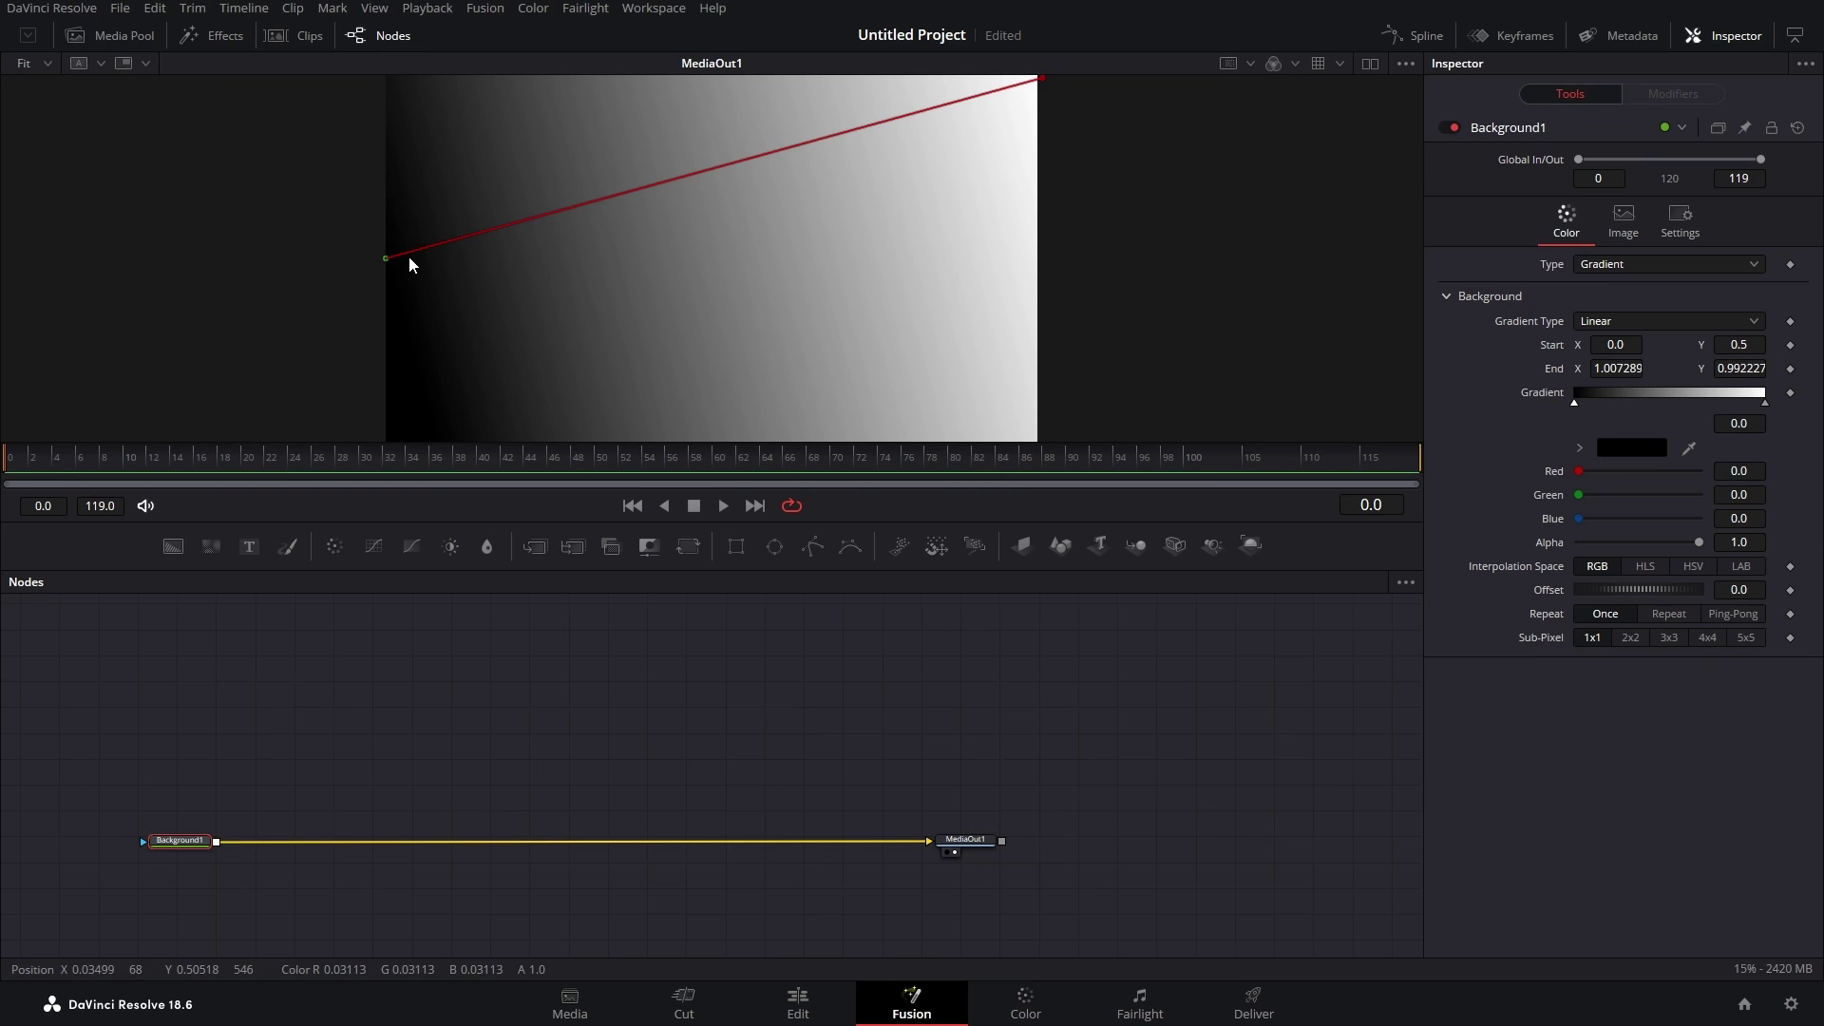
{"action": "left_click_drag", "start_coordinate": [388, 259], "coordinate": [407, 429]}
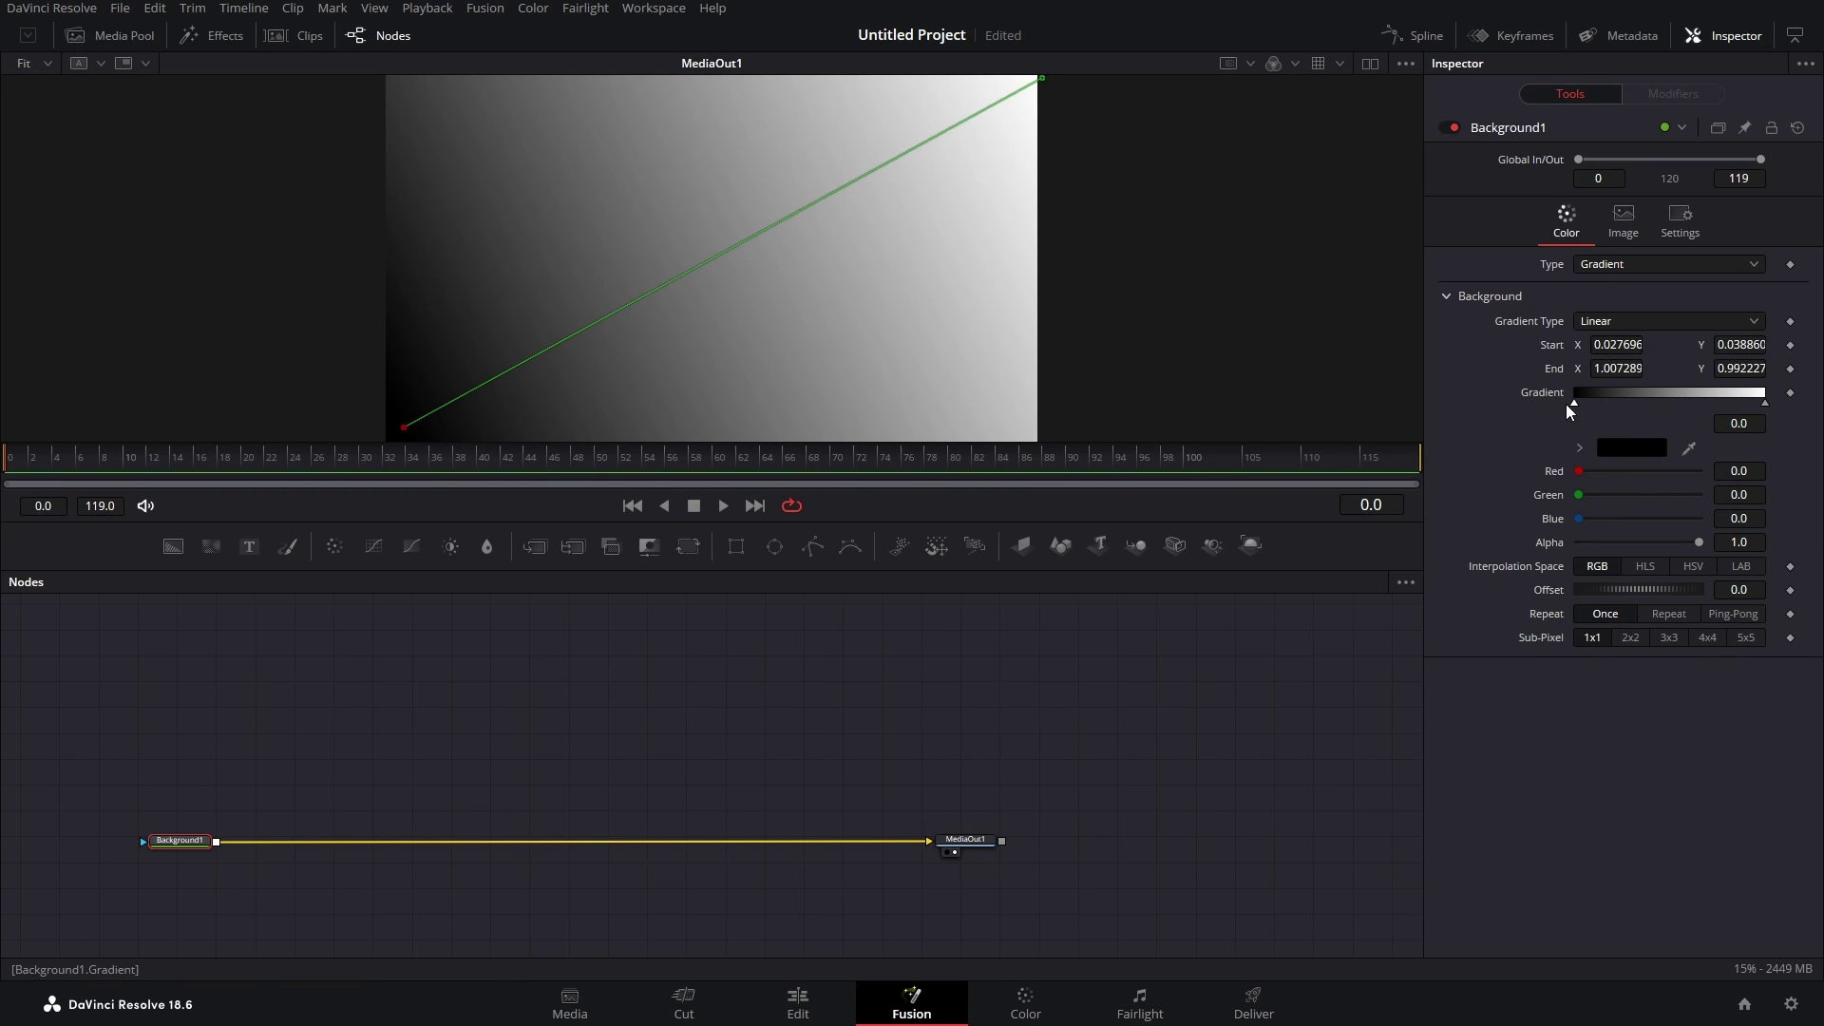
- Set the background gradient's start colour to dark maroon #582430
{"action": "left_click", "coordinate": [1629, 456]}
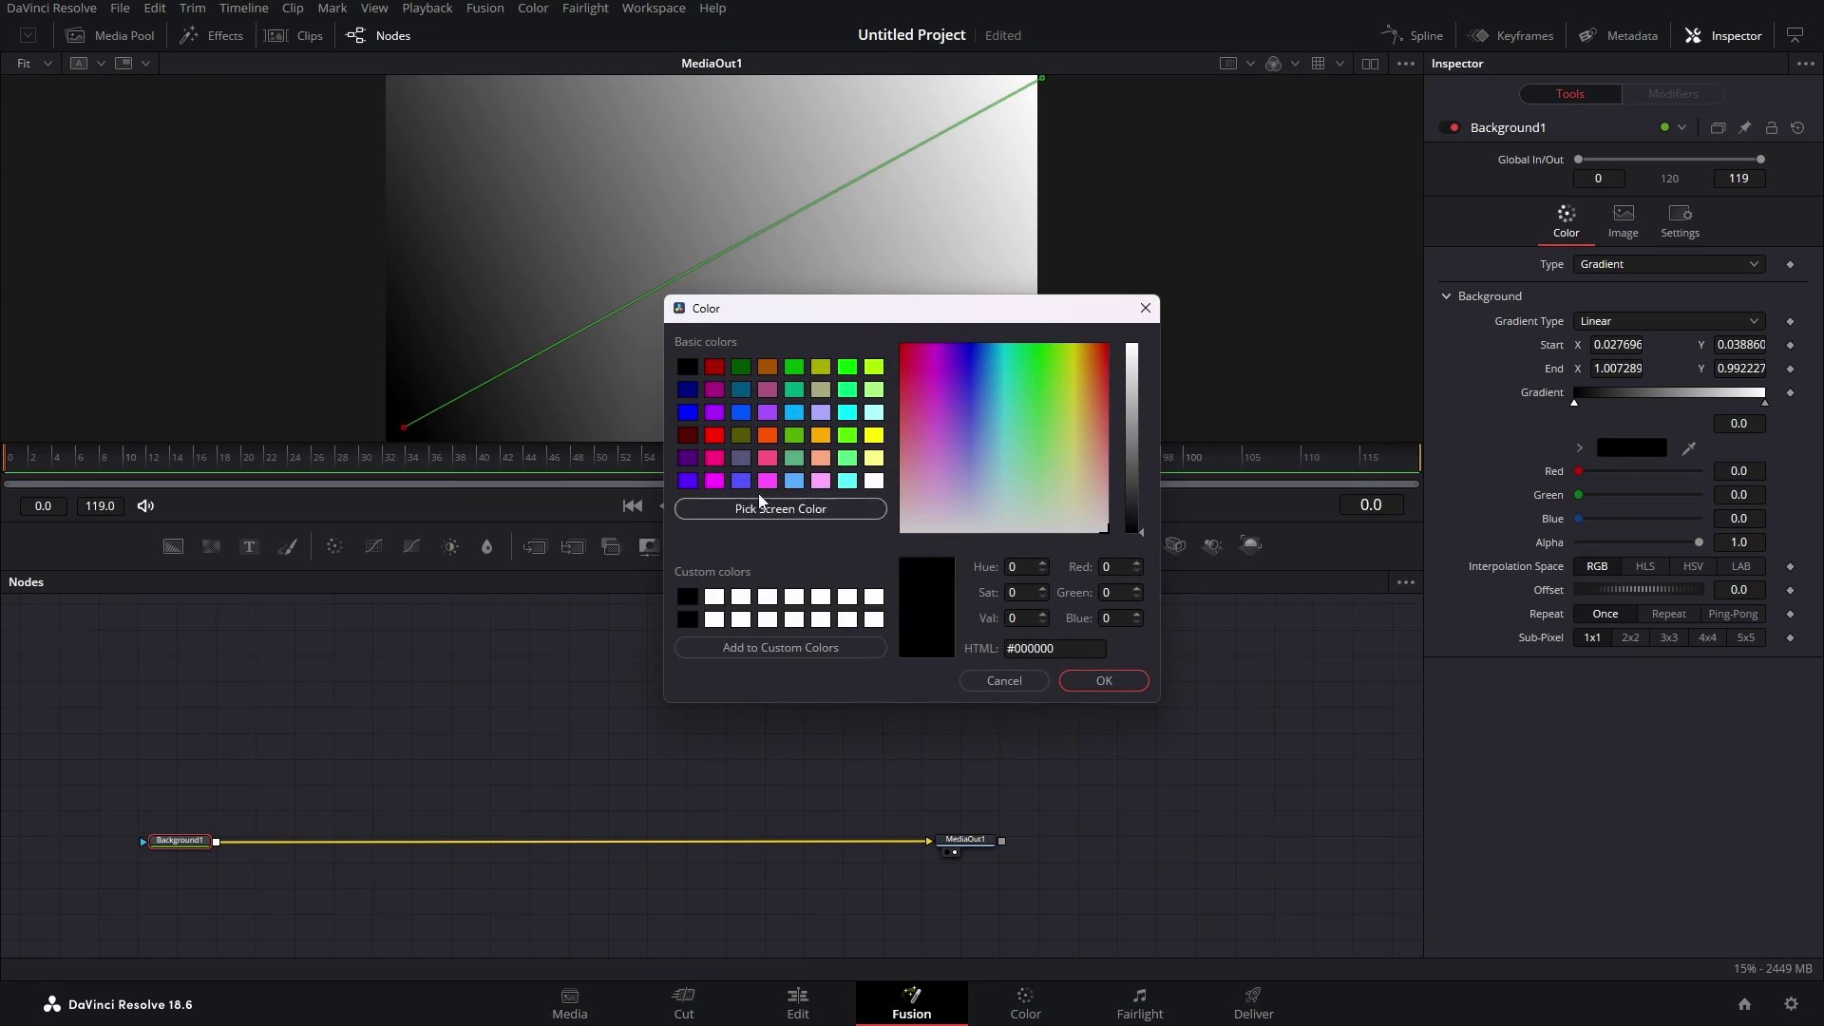
{"action": "mouse_move", "coordinate": [934, 390]}
{"action": "left_mouse_down"}
{"action": "mouse_move", "coordinate": [928, 371]}
{"action": "mouse_move", "coordinate": [931, 418]}
{"action": "left_mouse_up"}
{"action": "left_click", "coordinate": [1138, 439]}
{"action": "left_click_drag", "start_coordinate": [1137, 436], "coordinate": [1127, 467]}
{"action": "left_click", "coordinate": [910, 419]}
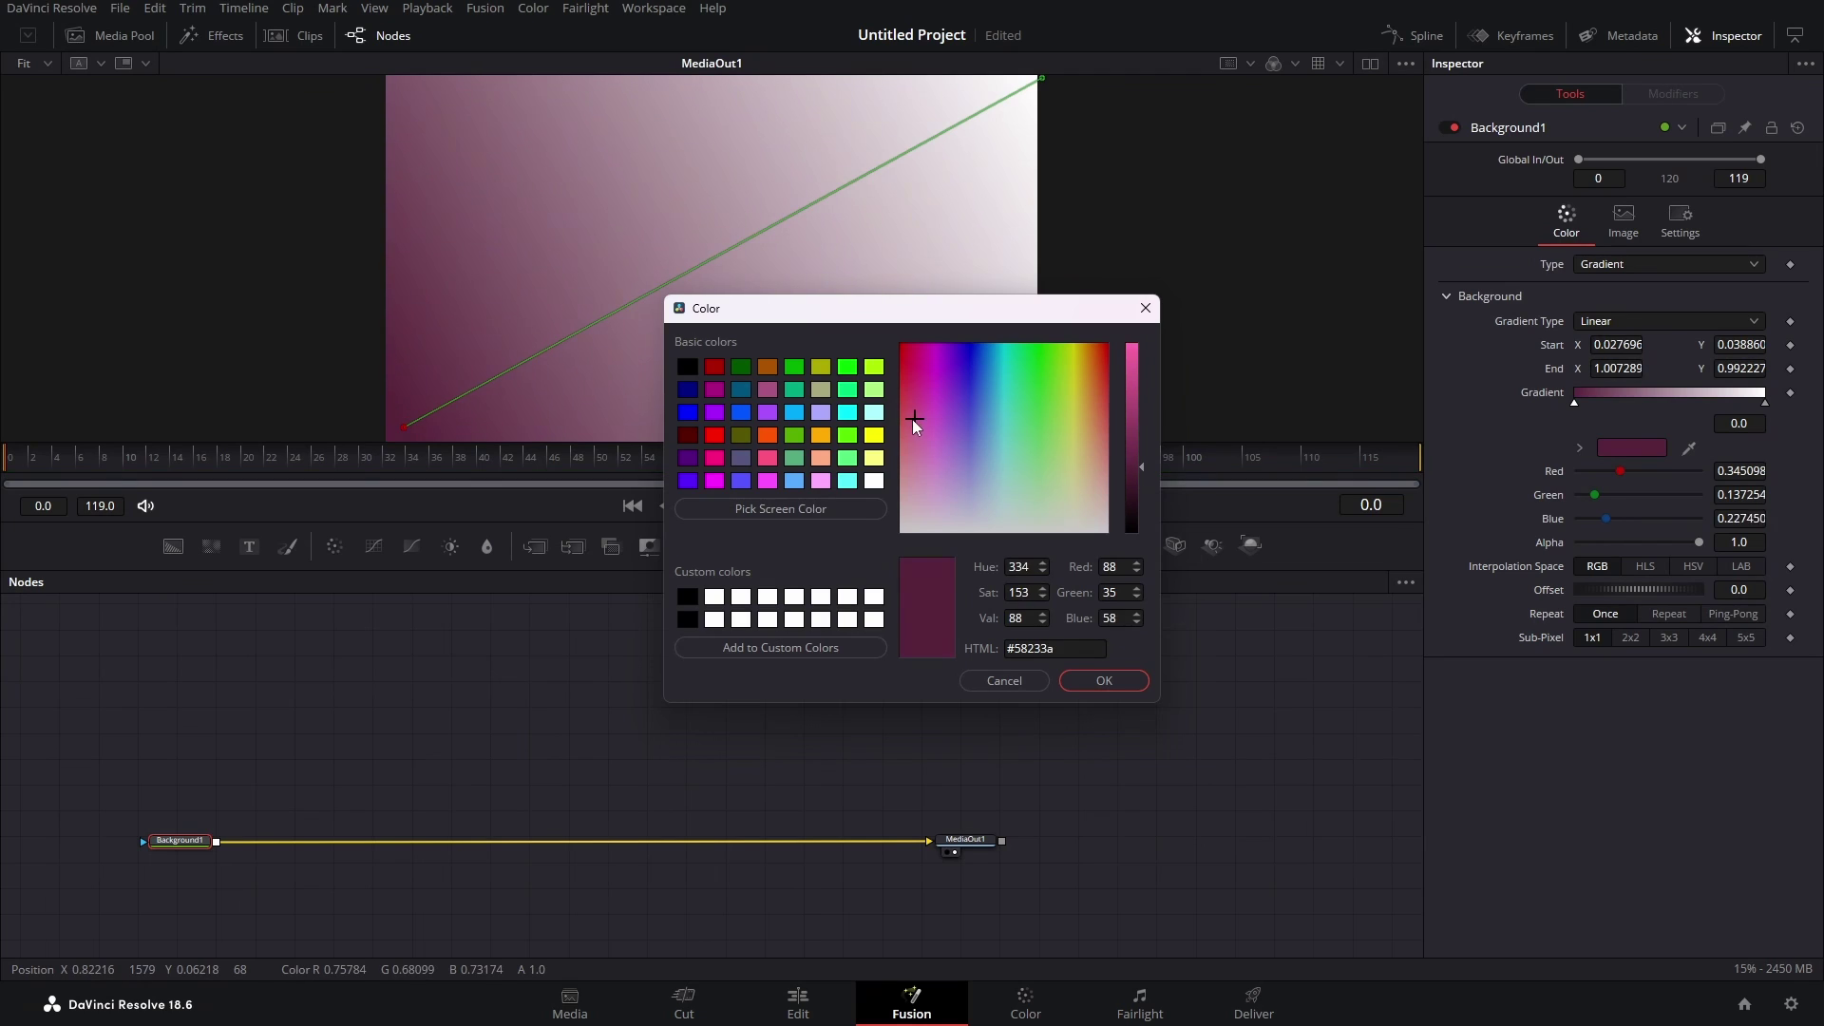
{"action": "left_click", "coordinate": [908, 420]}
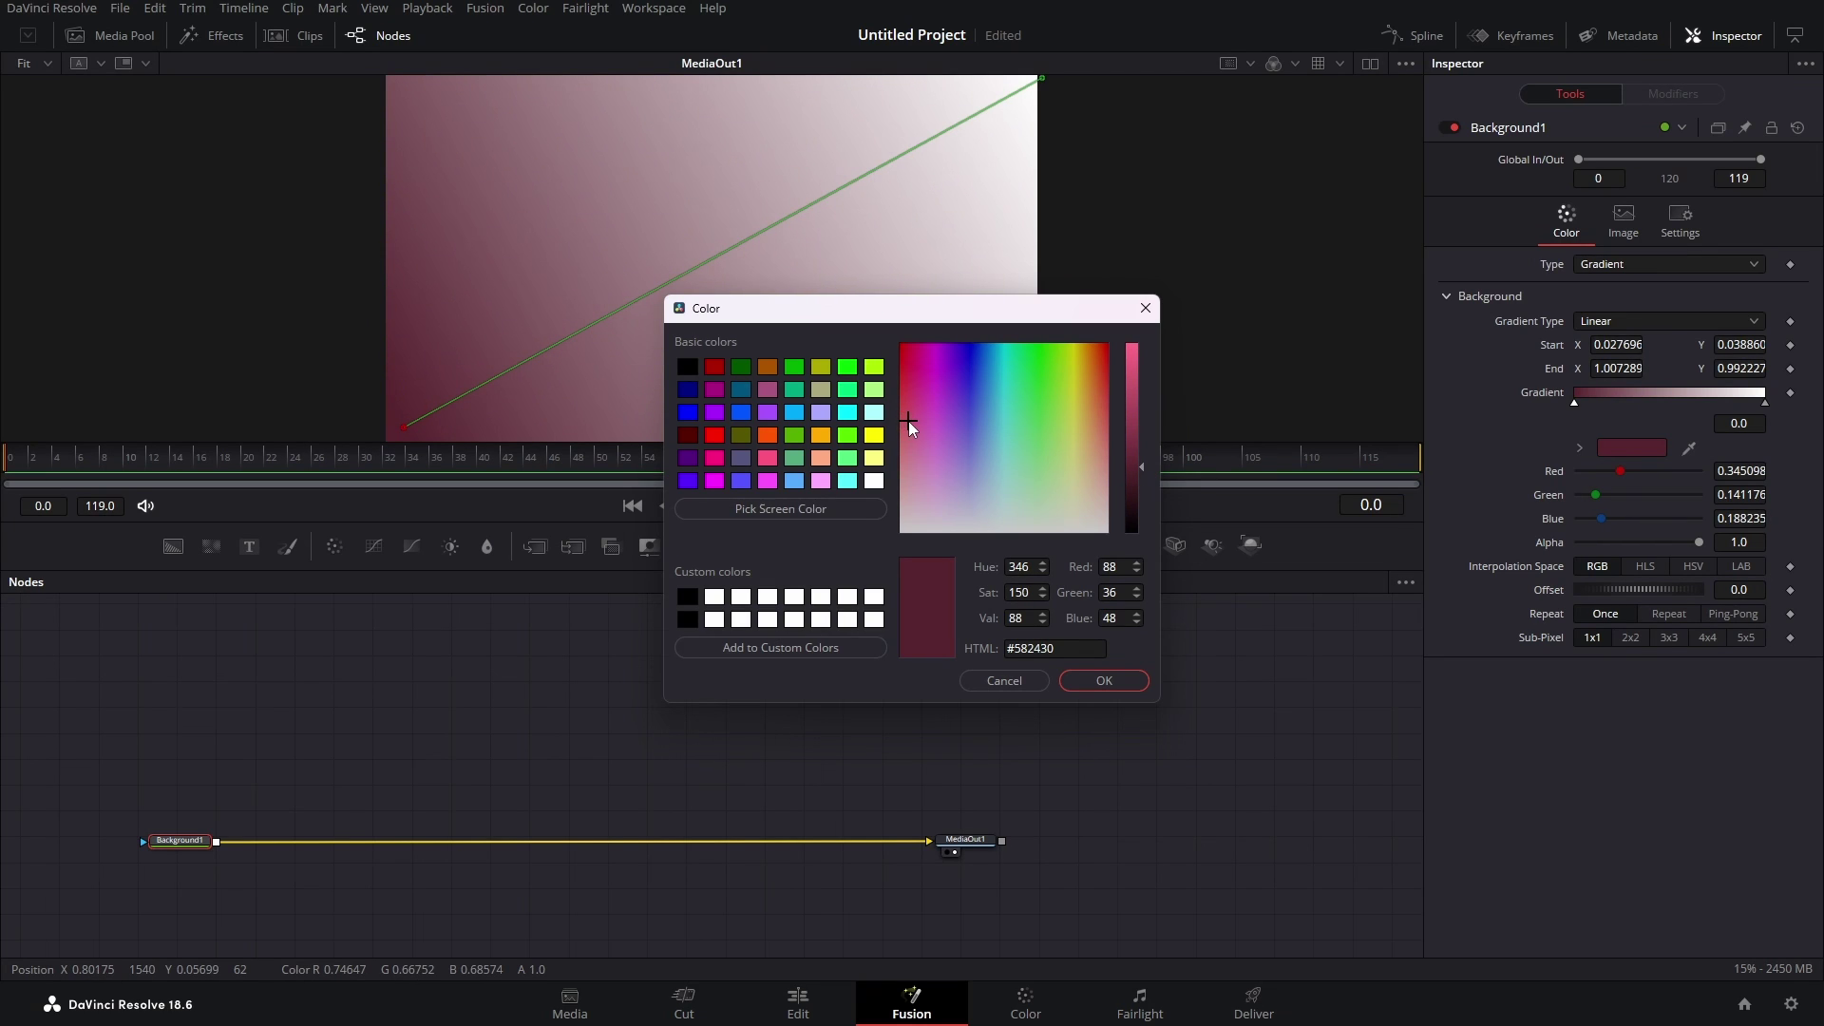
{"action": "left_click", "coordinate": [1102, 681]}
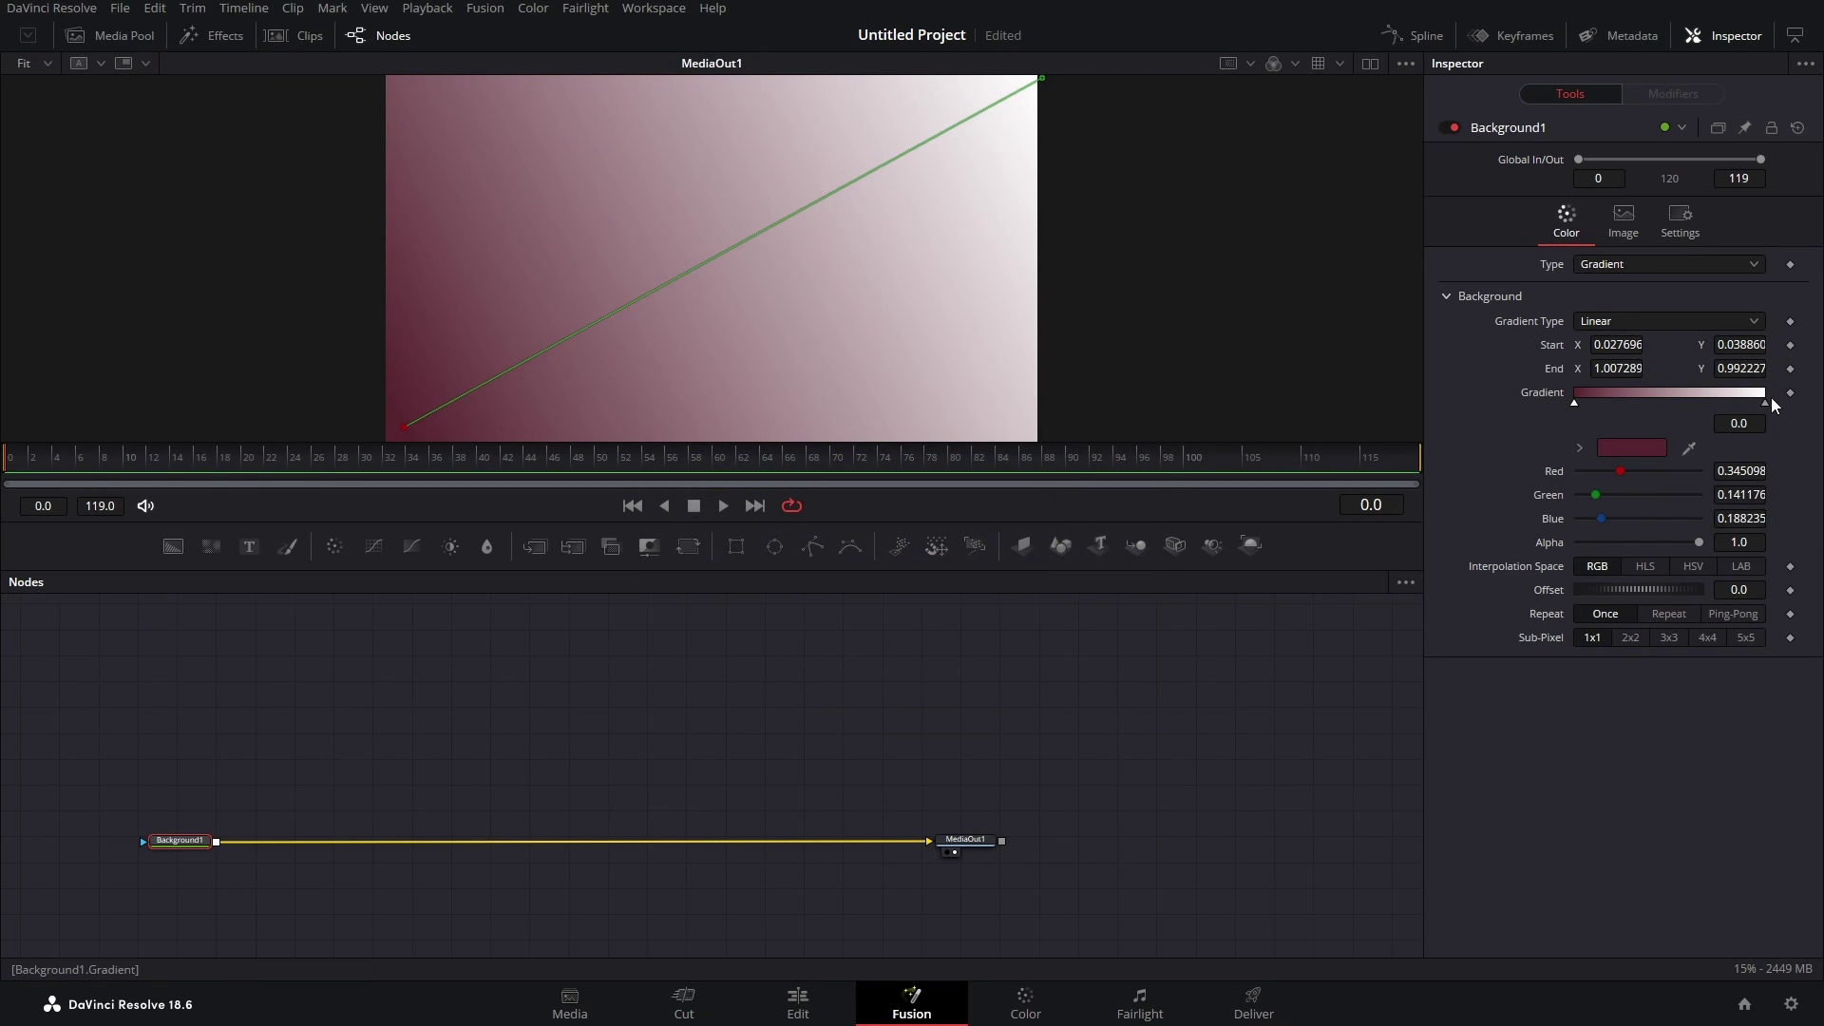
- Set the background gradient's end colour to light orange #ffb374
{"action": "left_click", "coordinate": [1766, 406]}
{"action": "left_click", "coordinate": [1643, 447]}
{"action": "left_click", "coordinate": [1092, 429]}
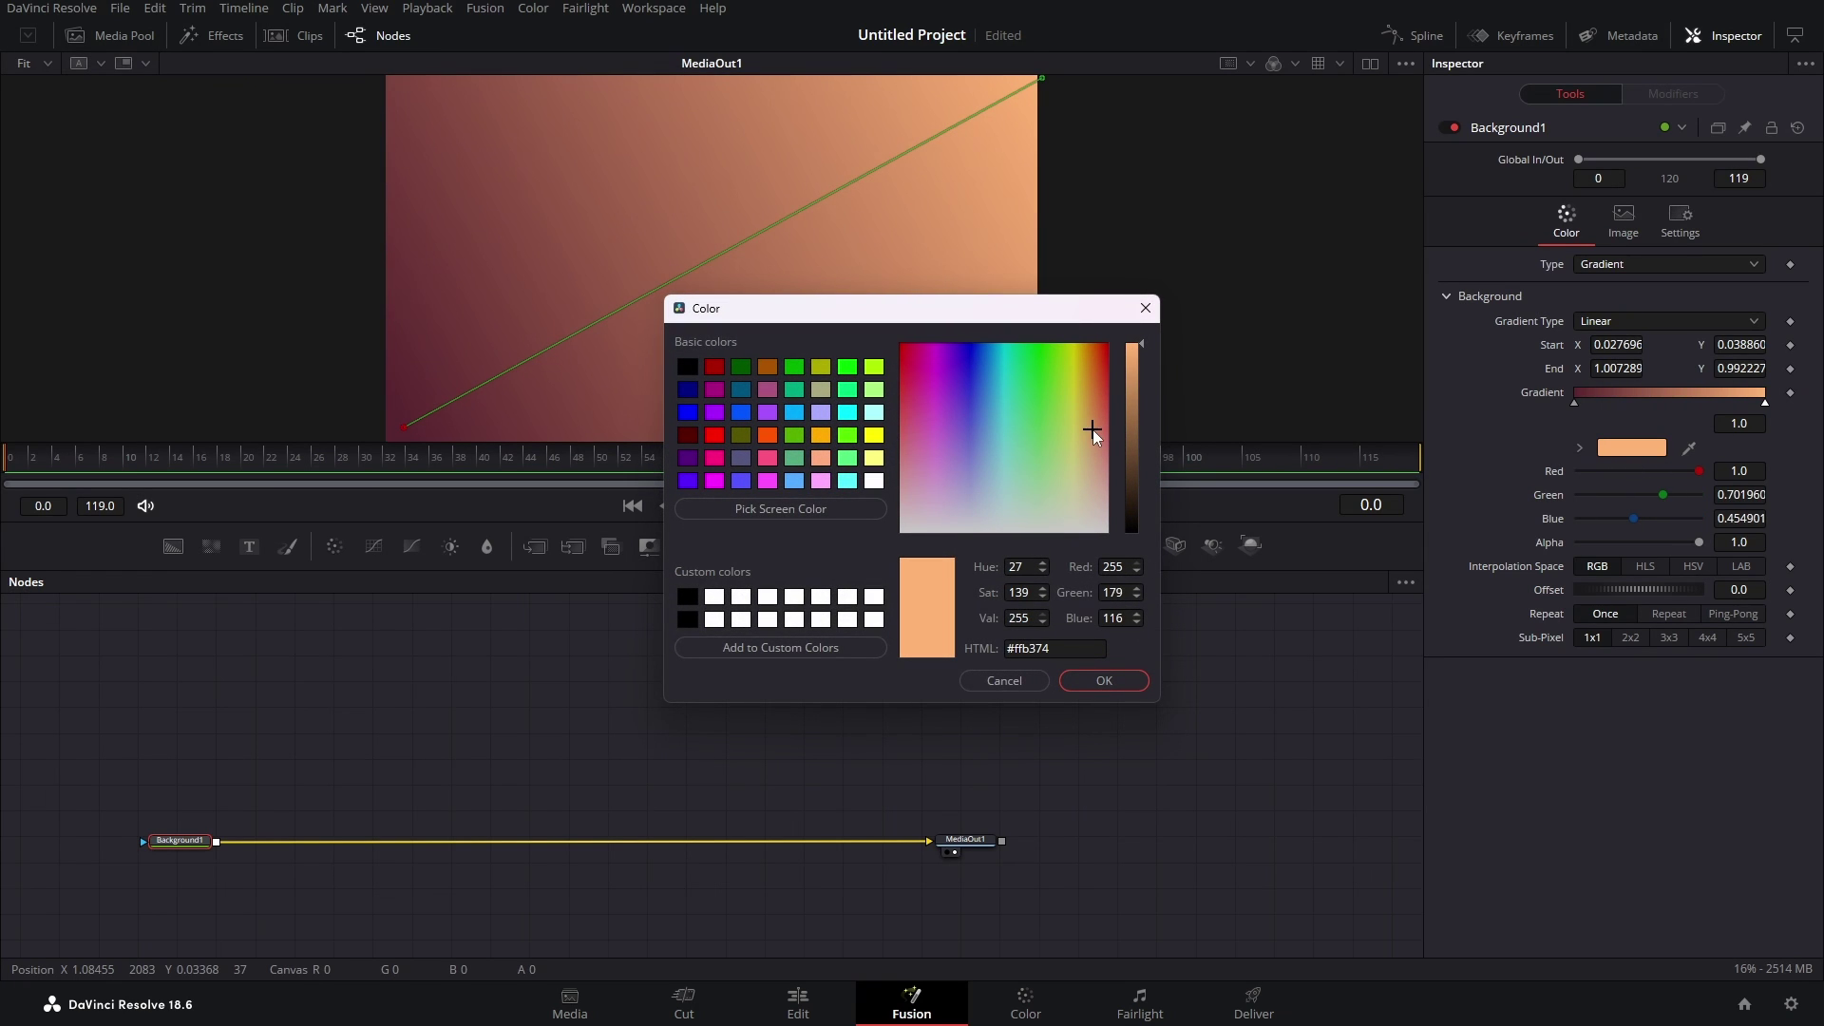
{"action": "left_click", "coordinate": [1106, 681]}
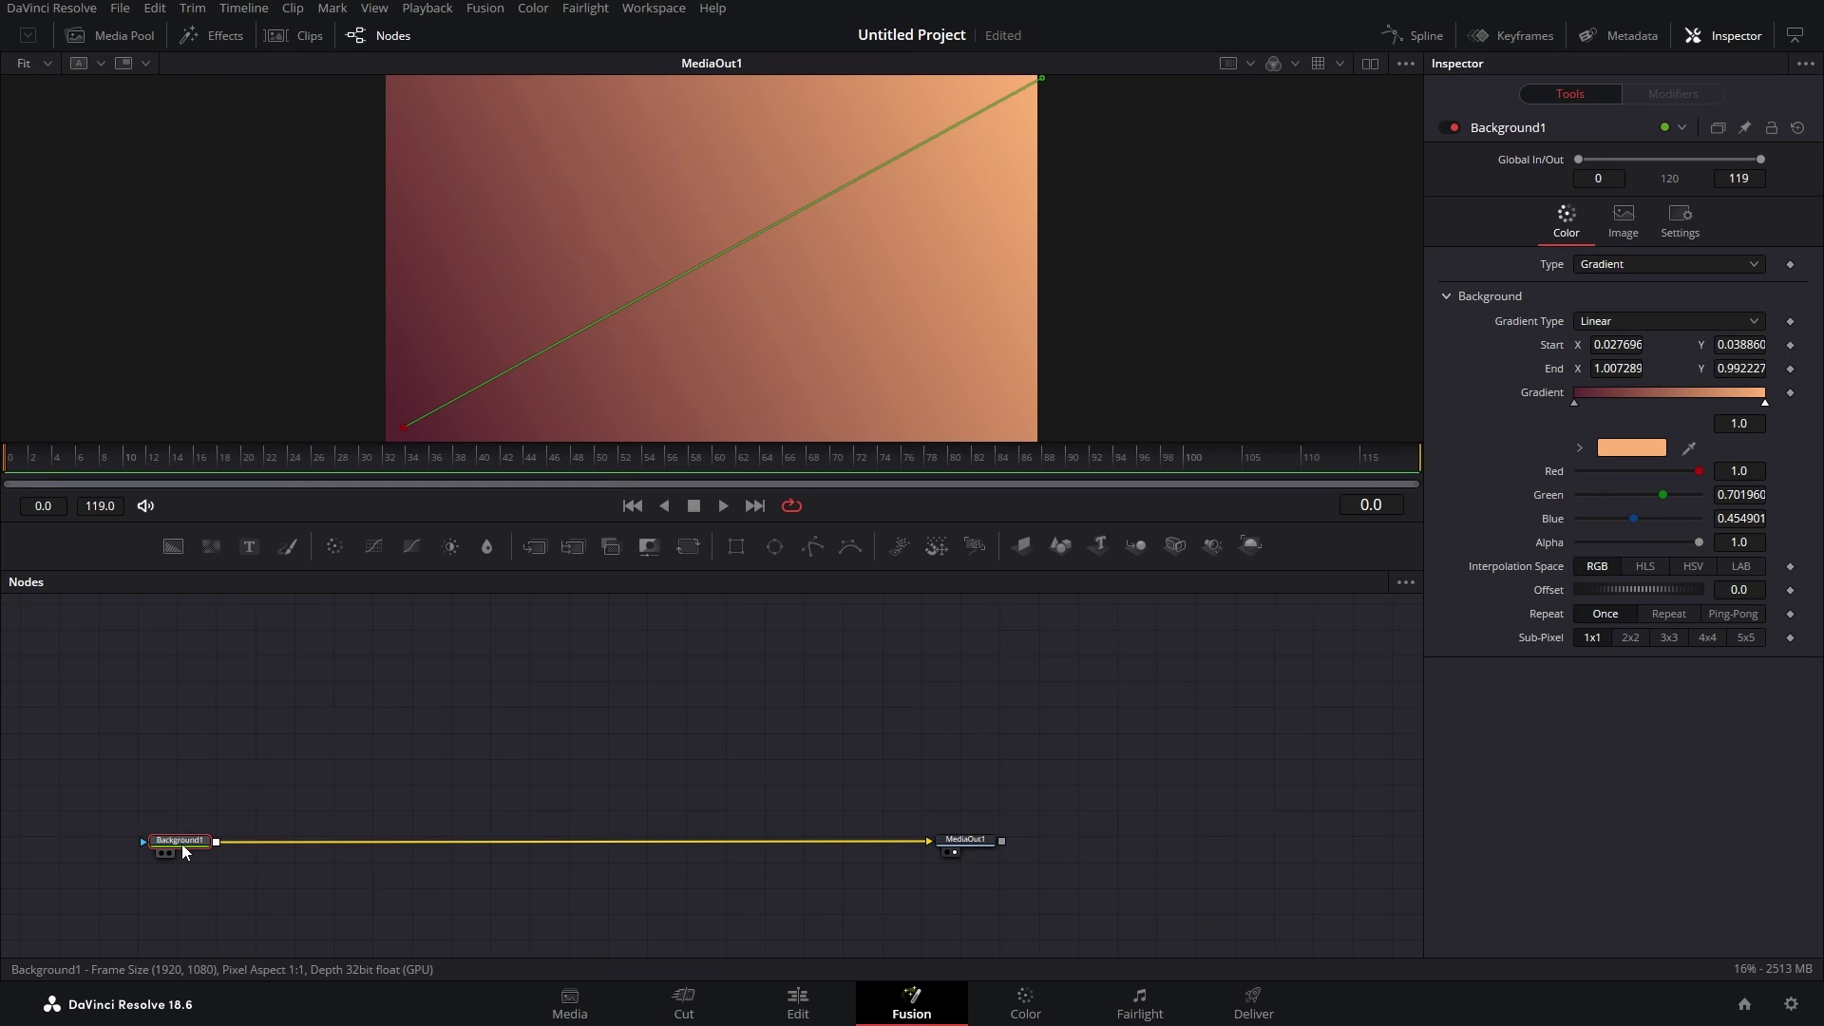
- Insert a Grid node between Background1 and MediaOut1
{"action": "key", "text": "shift+space"}
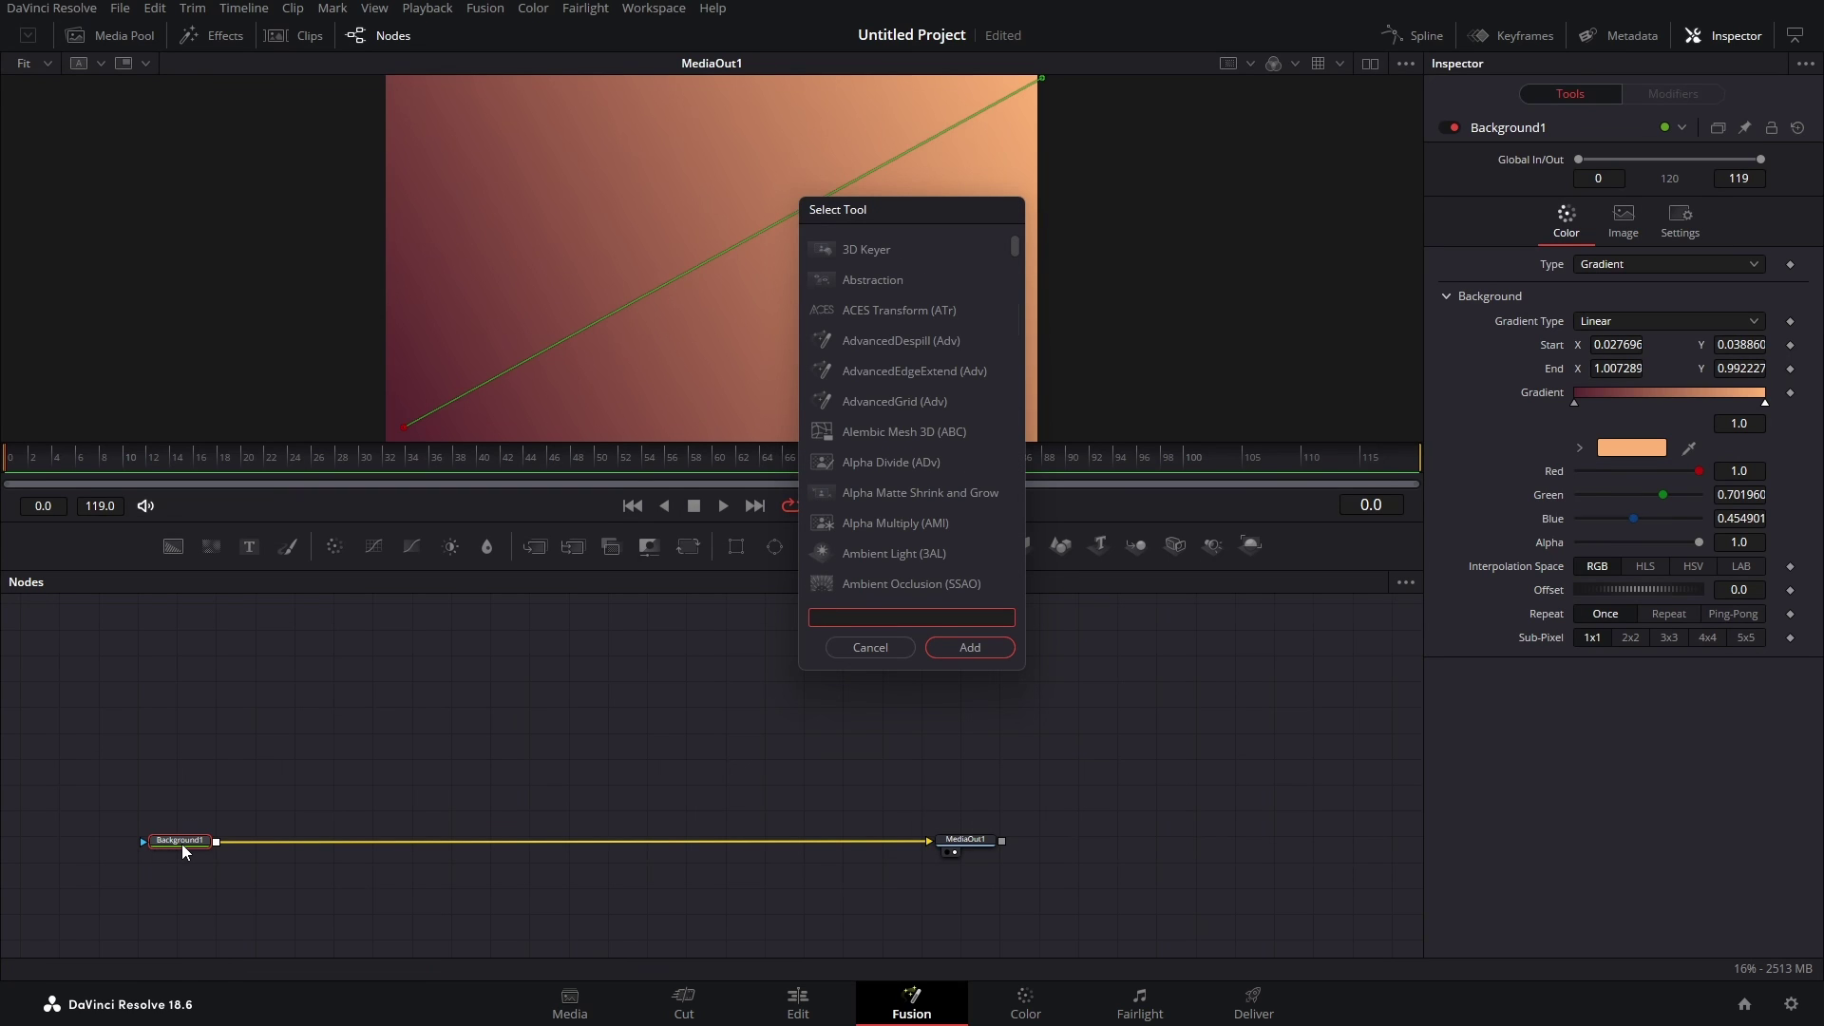
{"action": "type", "text": "grid"}
{"action": "key", "text": "Up"}
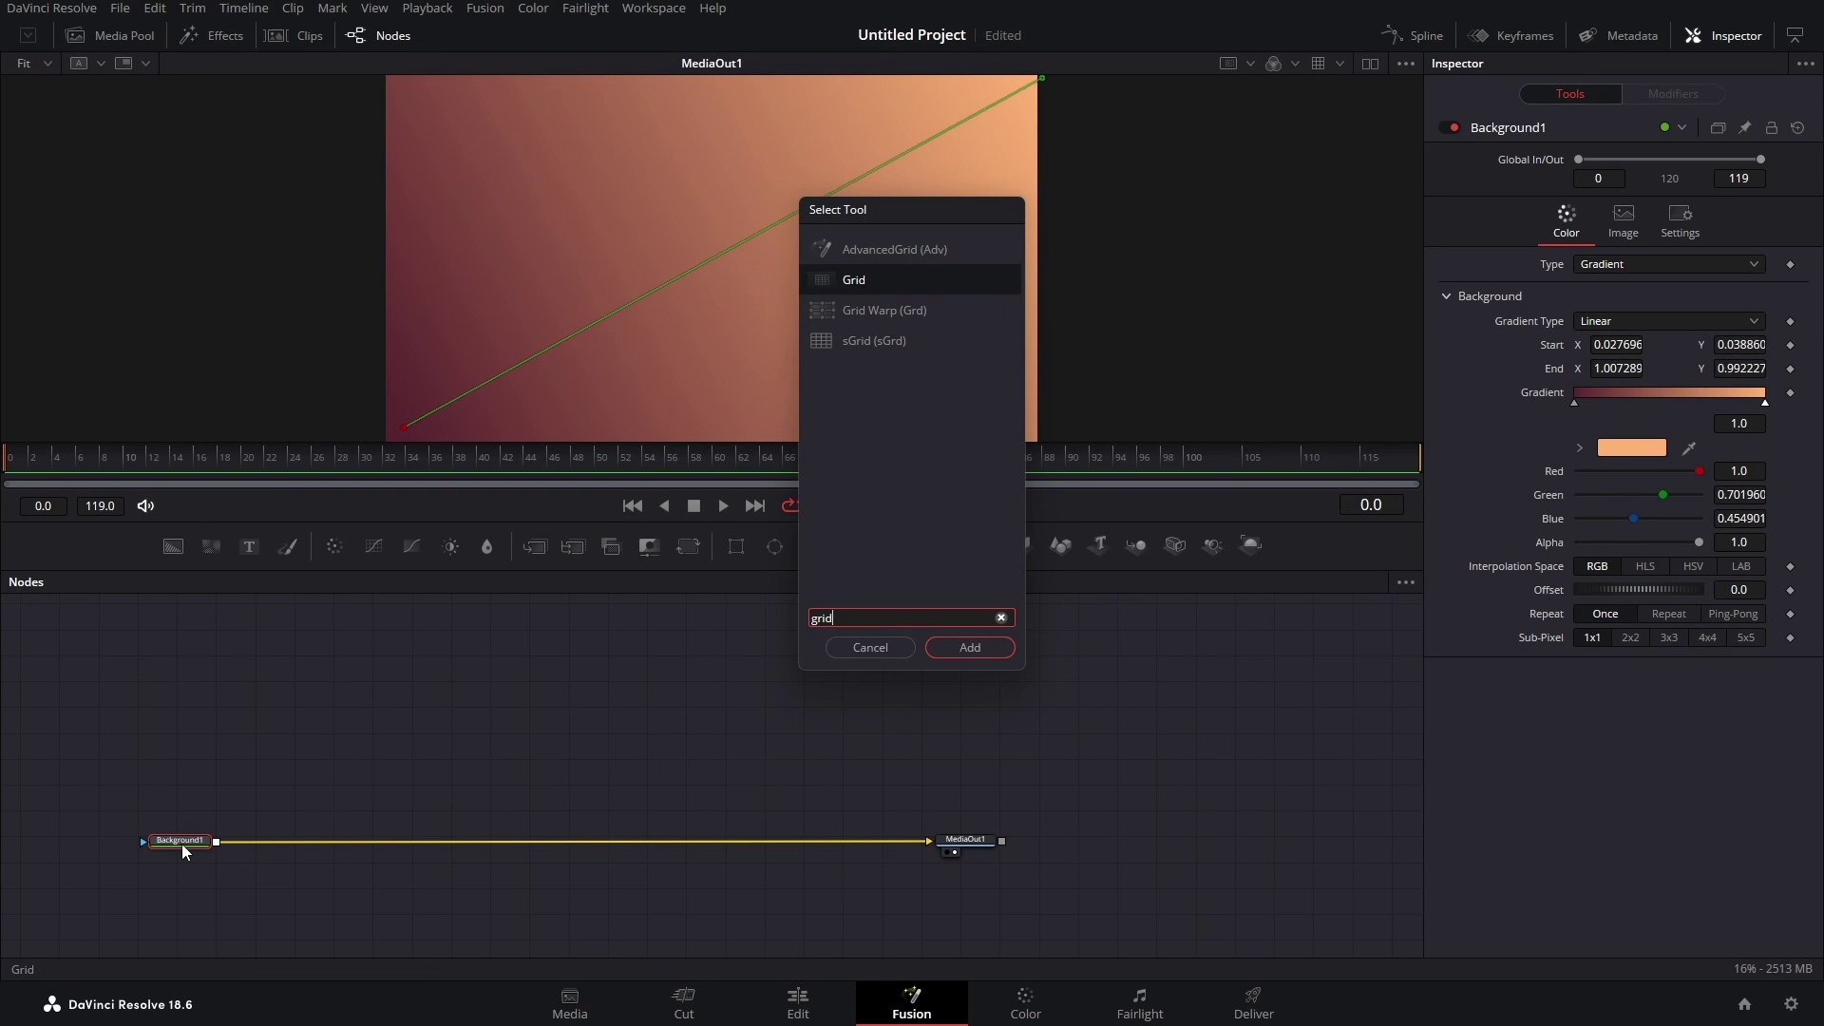
{"action": "key", "text": "Return"}
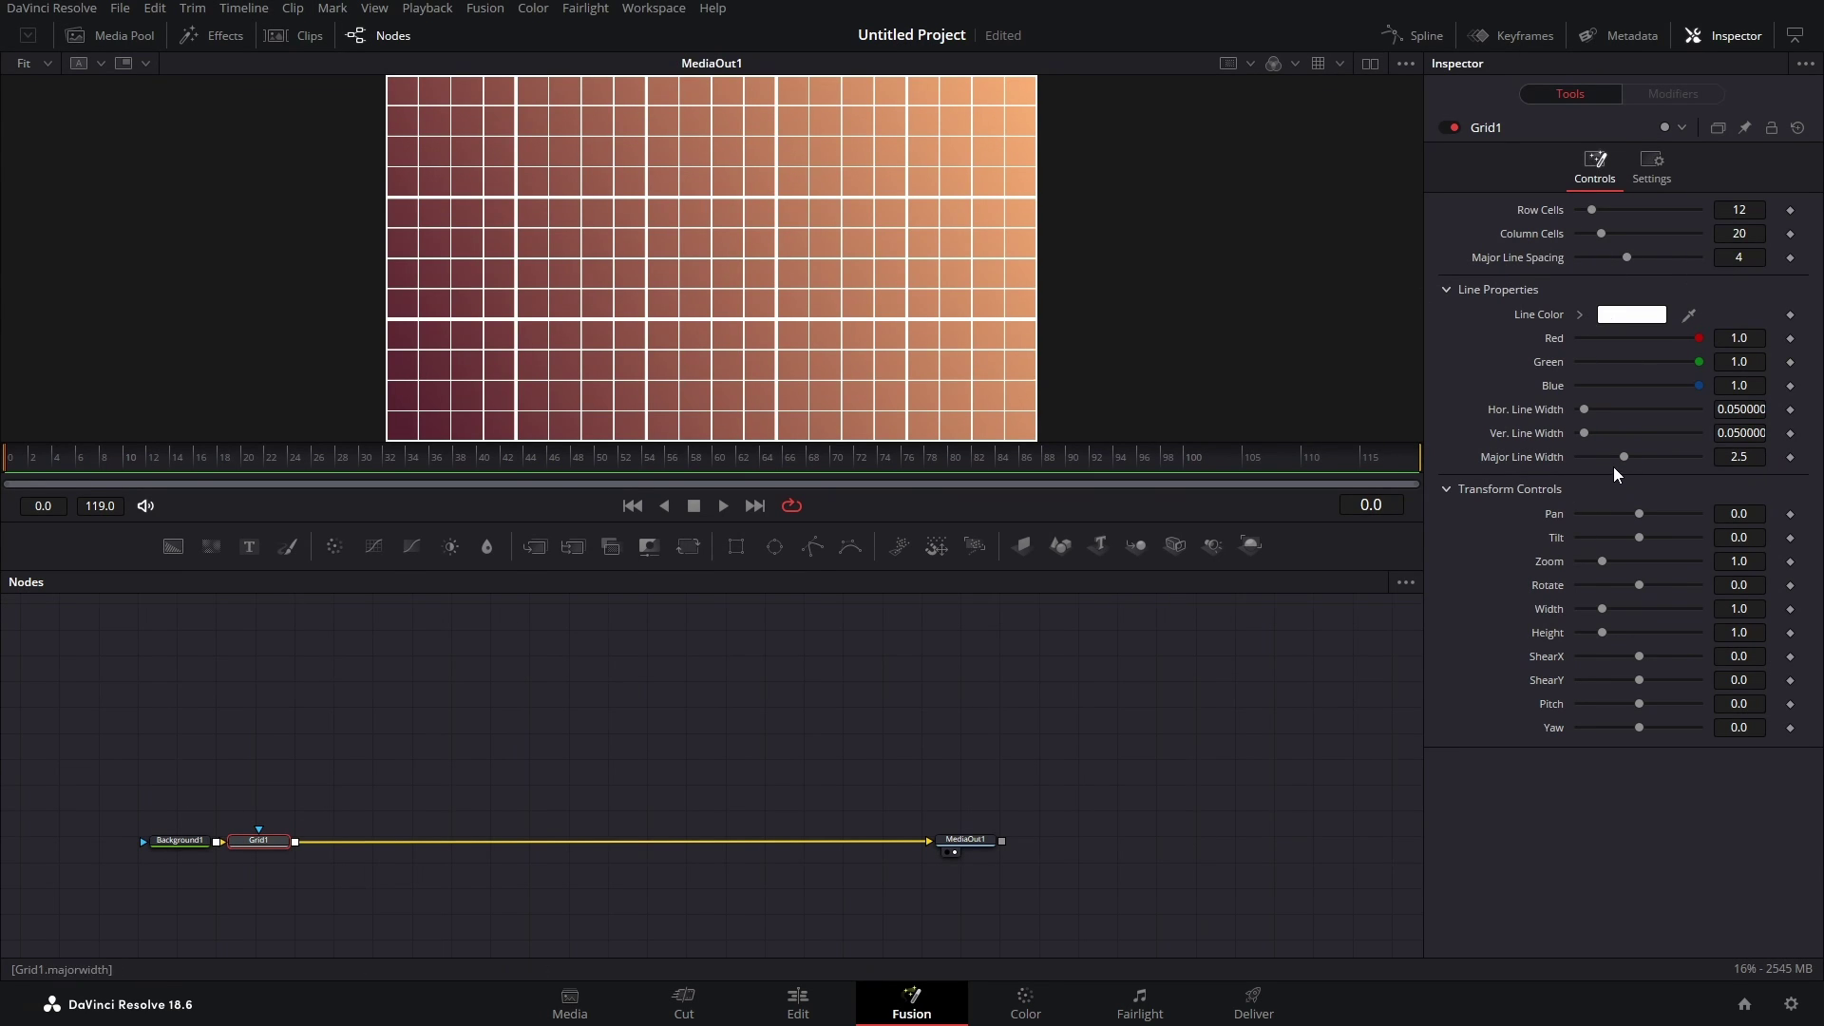
- Set the grid's Major Line Spacing to 0 and reduce its Blend to about 0.417
{"action": "left_click_drag", "start_coordinate": [1627, 258], "coordinate": [1424, 259]}
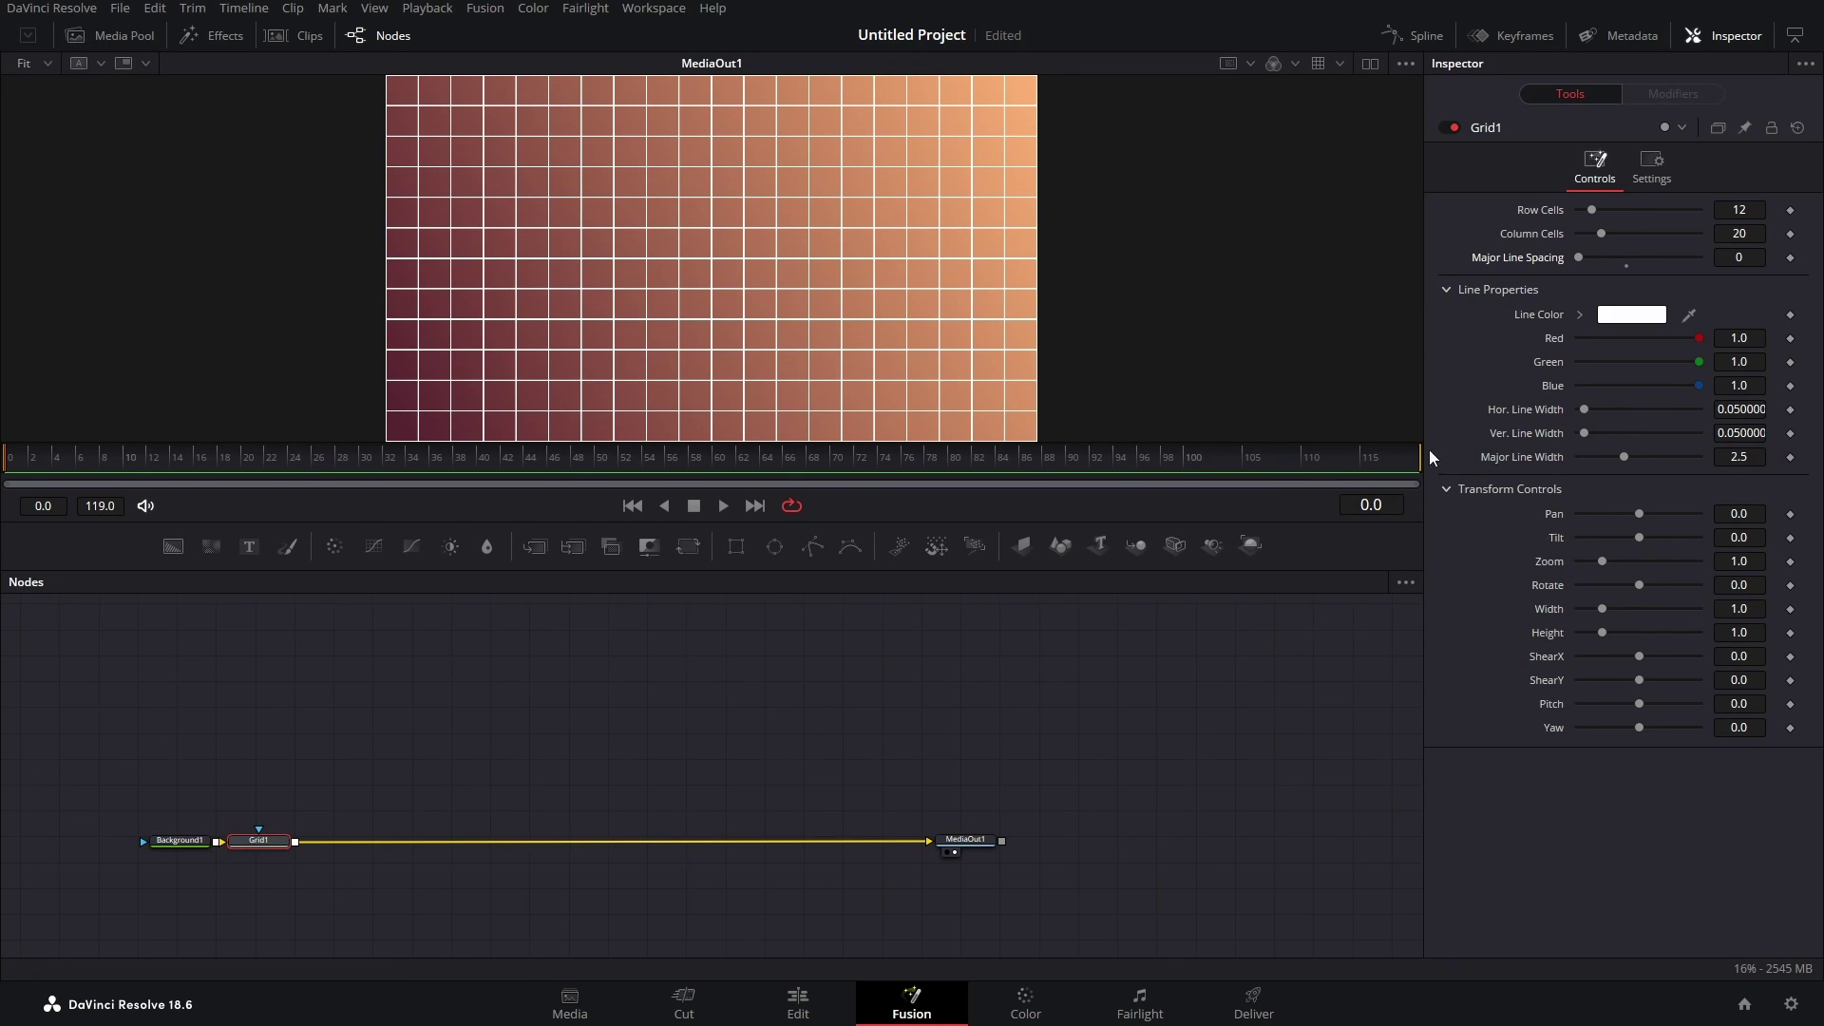
{"action": "left_click", "coordinate": [1652, 167]}
{"action": "left_click_drag", "start_coordinate": [1691, 230], "coordinate": [1621, 245]}
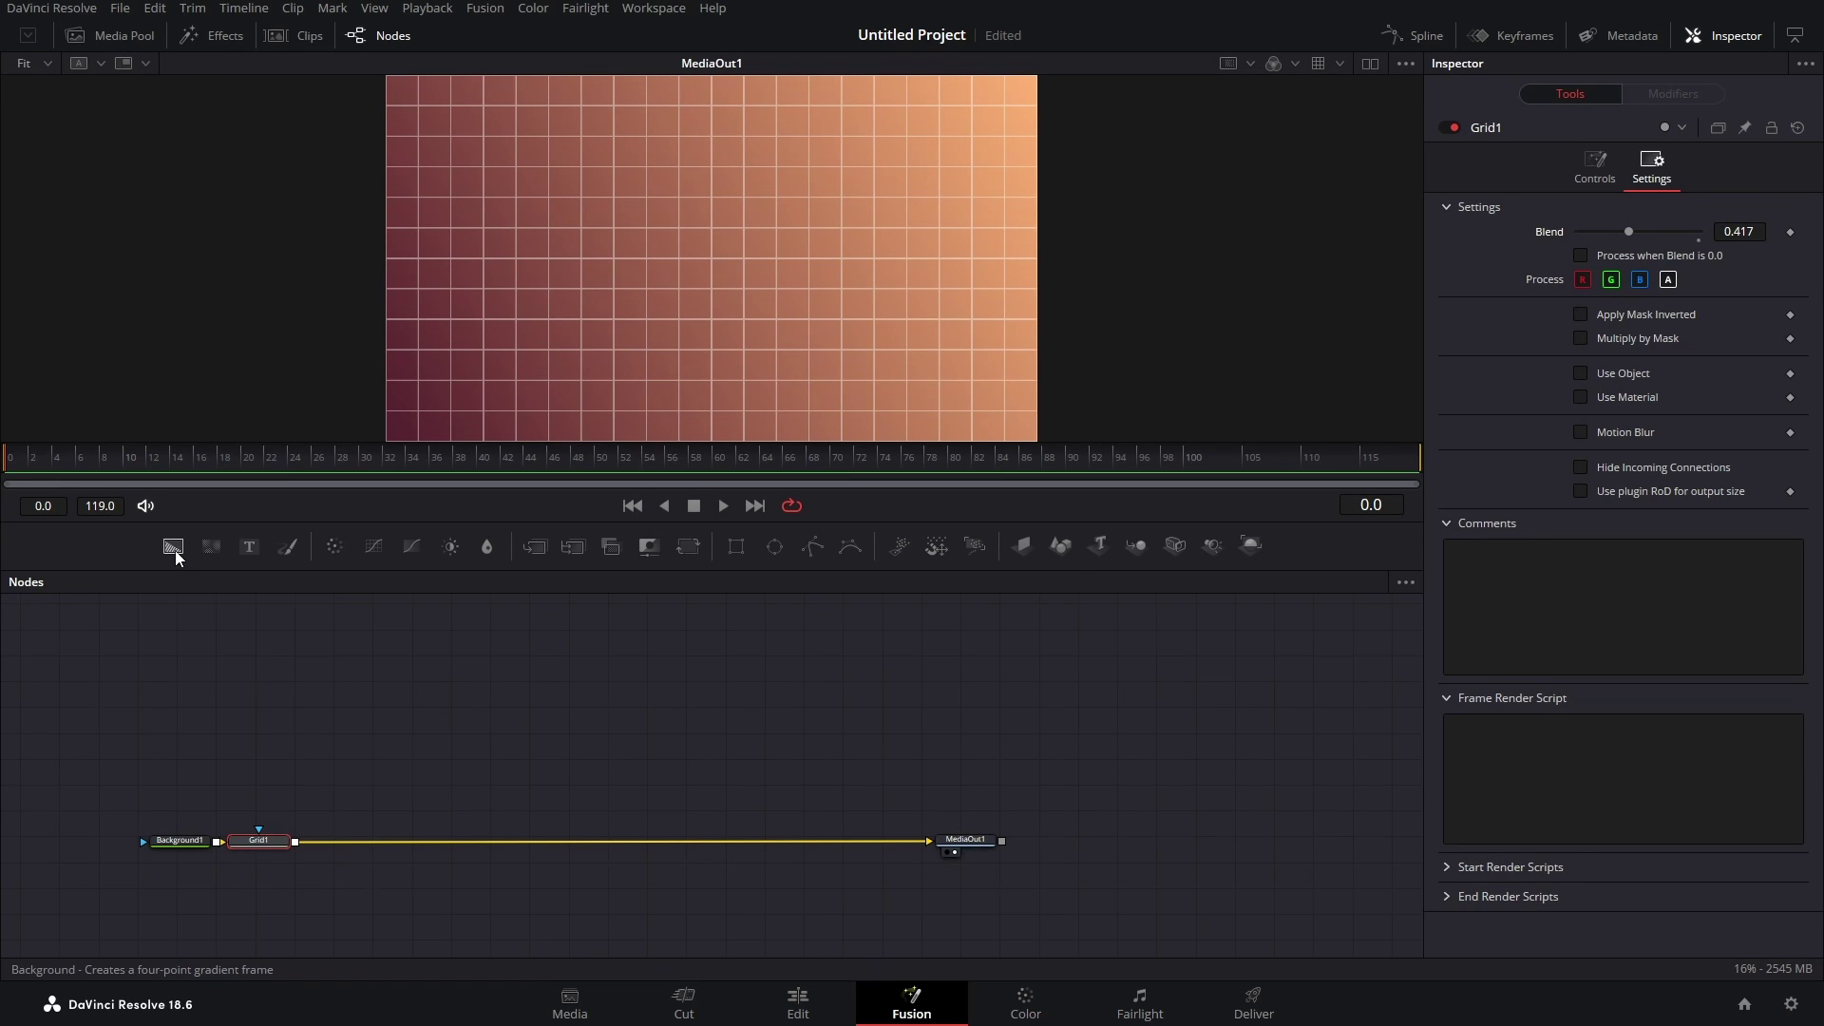
- Merge a second Background node over the Grid1 output and rename that background "square"
{"action": "left_click_drag", "start_coordinate": [175, 551], "coordinate": [297, 842]}
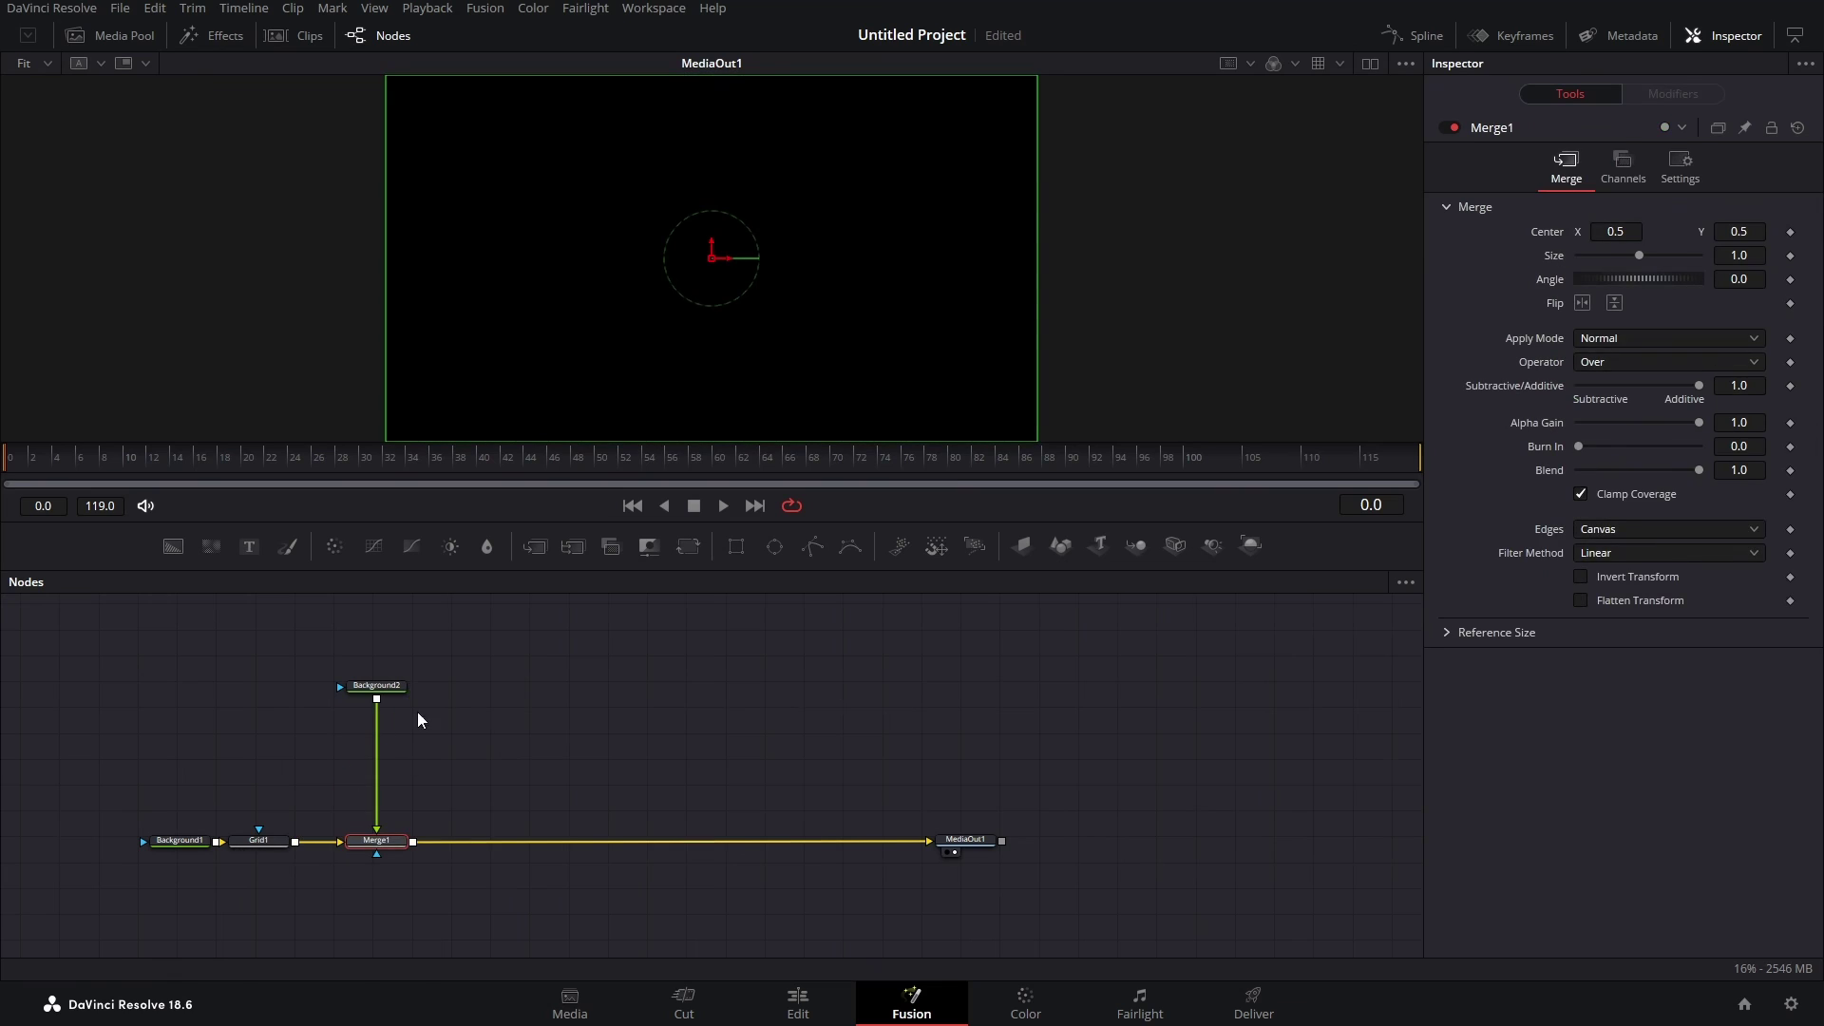
{"action": "left_click", "coordinate": [380, 687]}
{"action": "key", "text": "F2"}
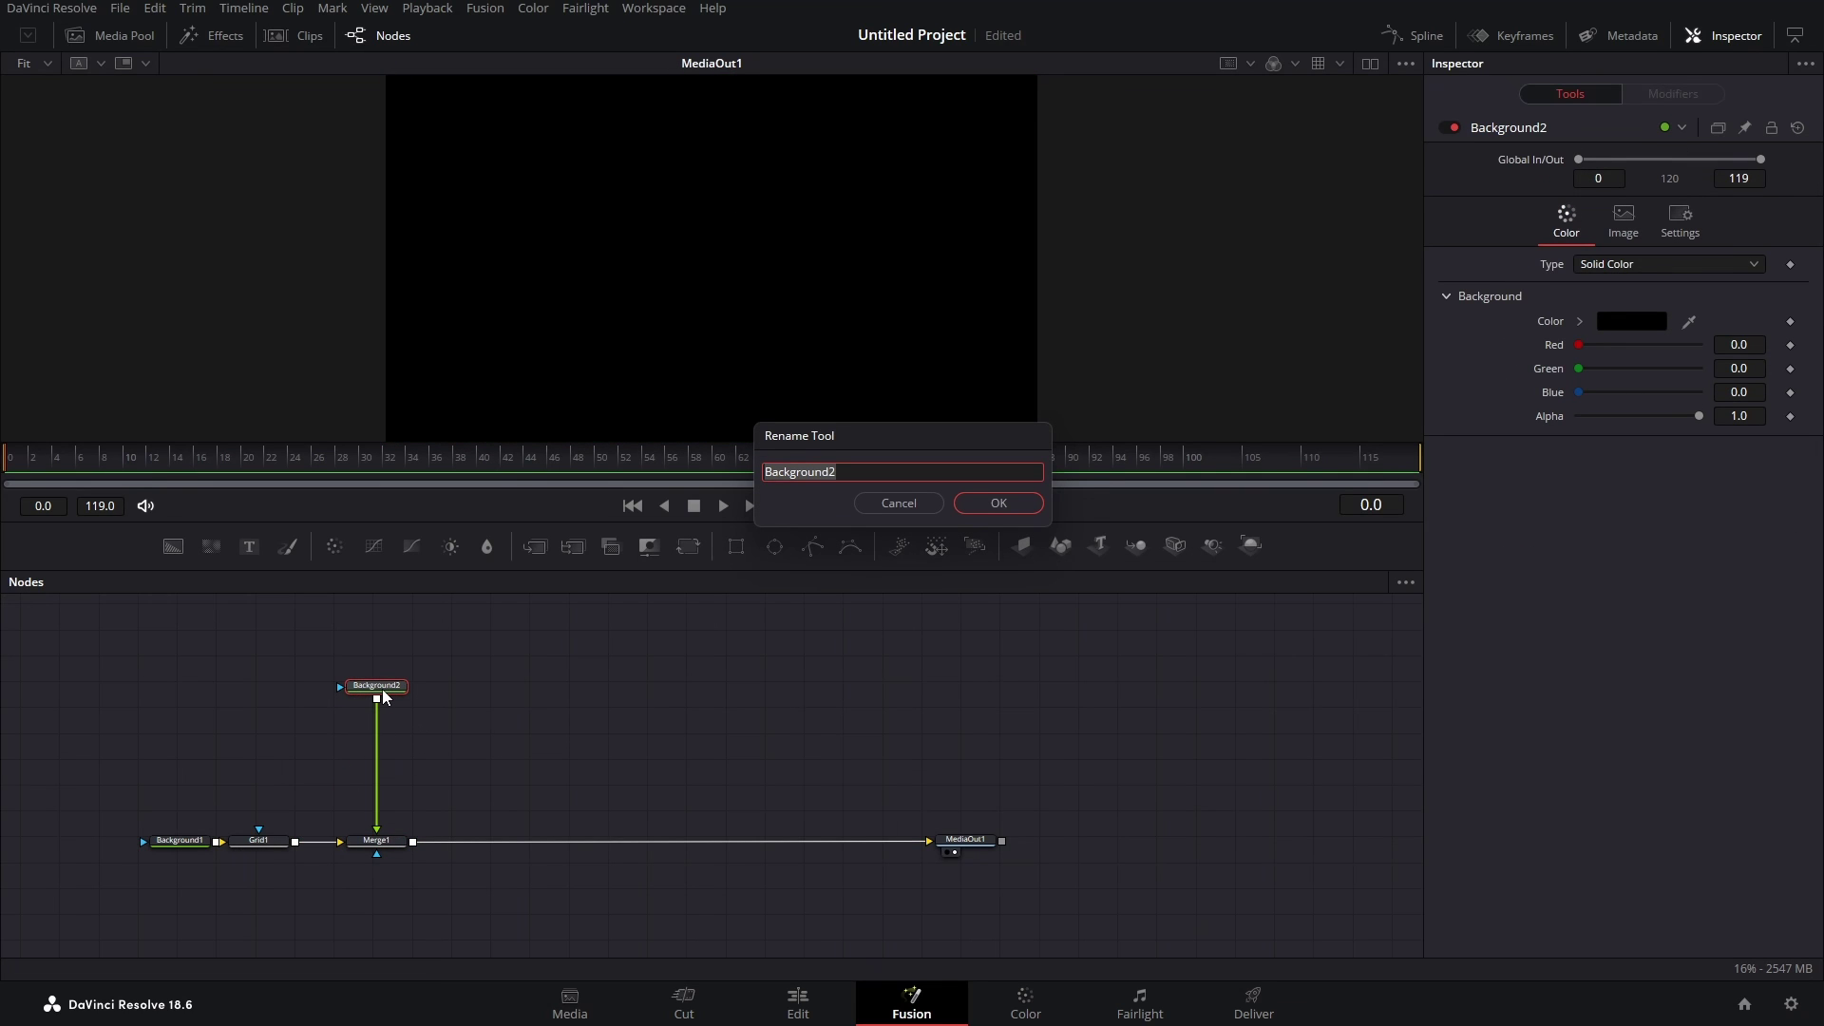
{"action": "type", "text": "square"}
{"action": "key", "text": "Return"}
- Make the square node a Radial gradient and move its start point near the frame's centre, about X 0.52, Y 0.49
{"action": "left_click", "coordinate": [1677, 264]}
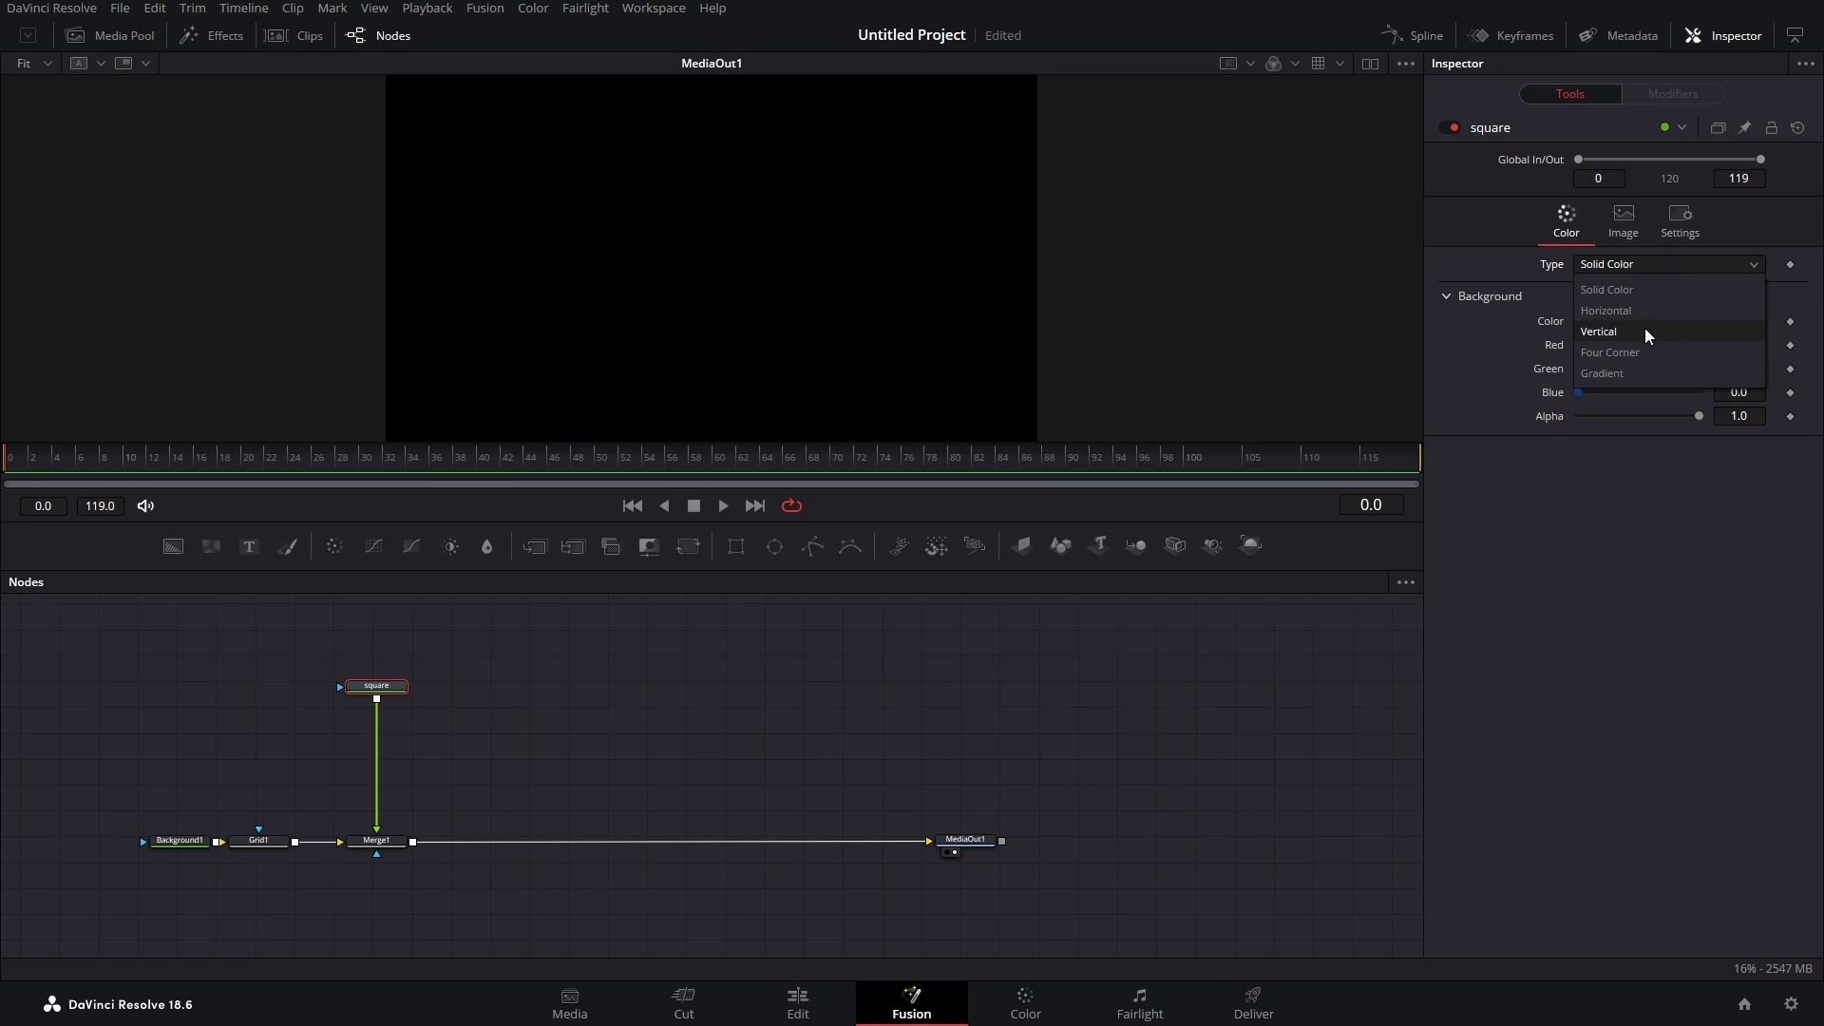
{"action": "left_click", "coordinate": [1616, 372]}
{"action": "left_click", "coordinate": [1663, 321]}
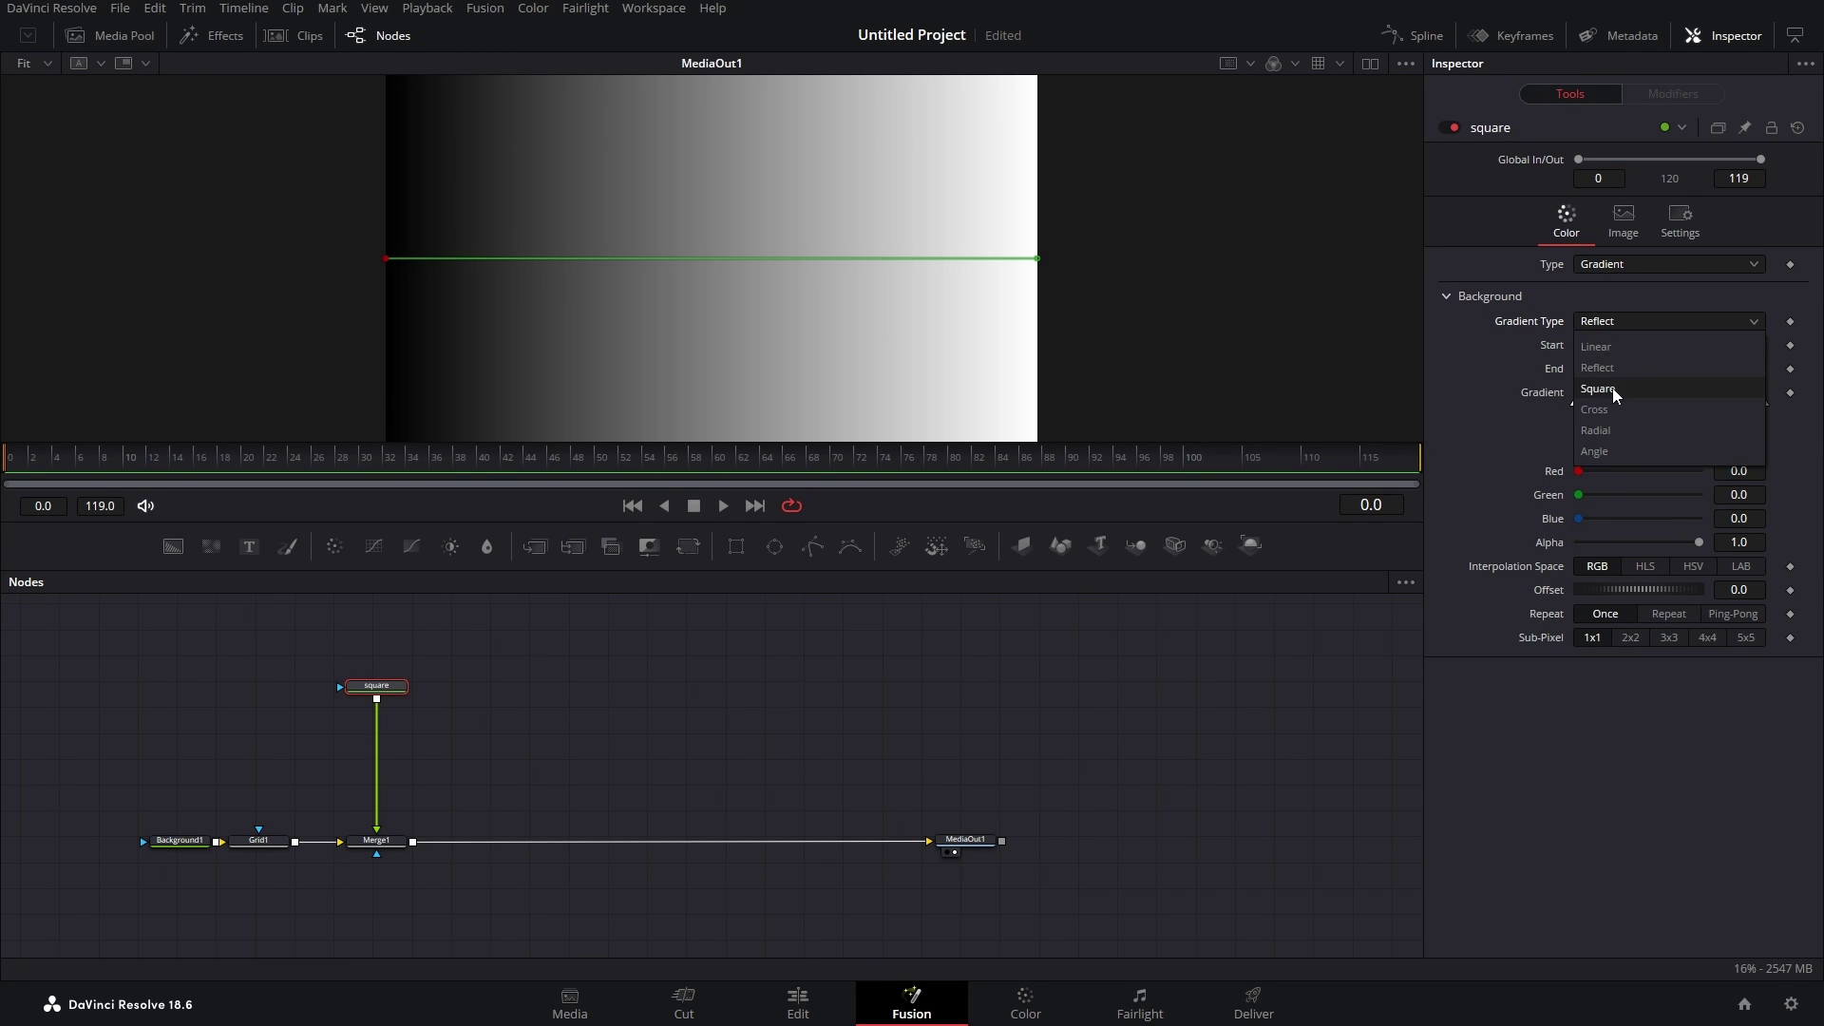
{"action": "left_click", "coordinate": [1599, 431]}
{"action": "left_click_drag", "start_coordinate": [386, 259], "coordinate": [727, 267]}
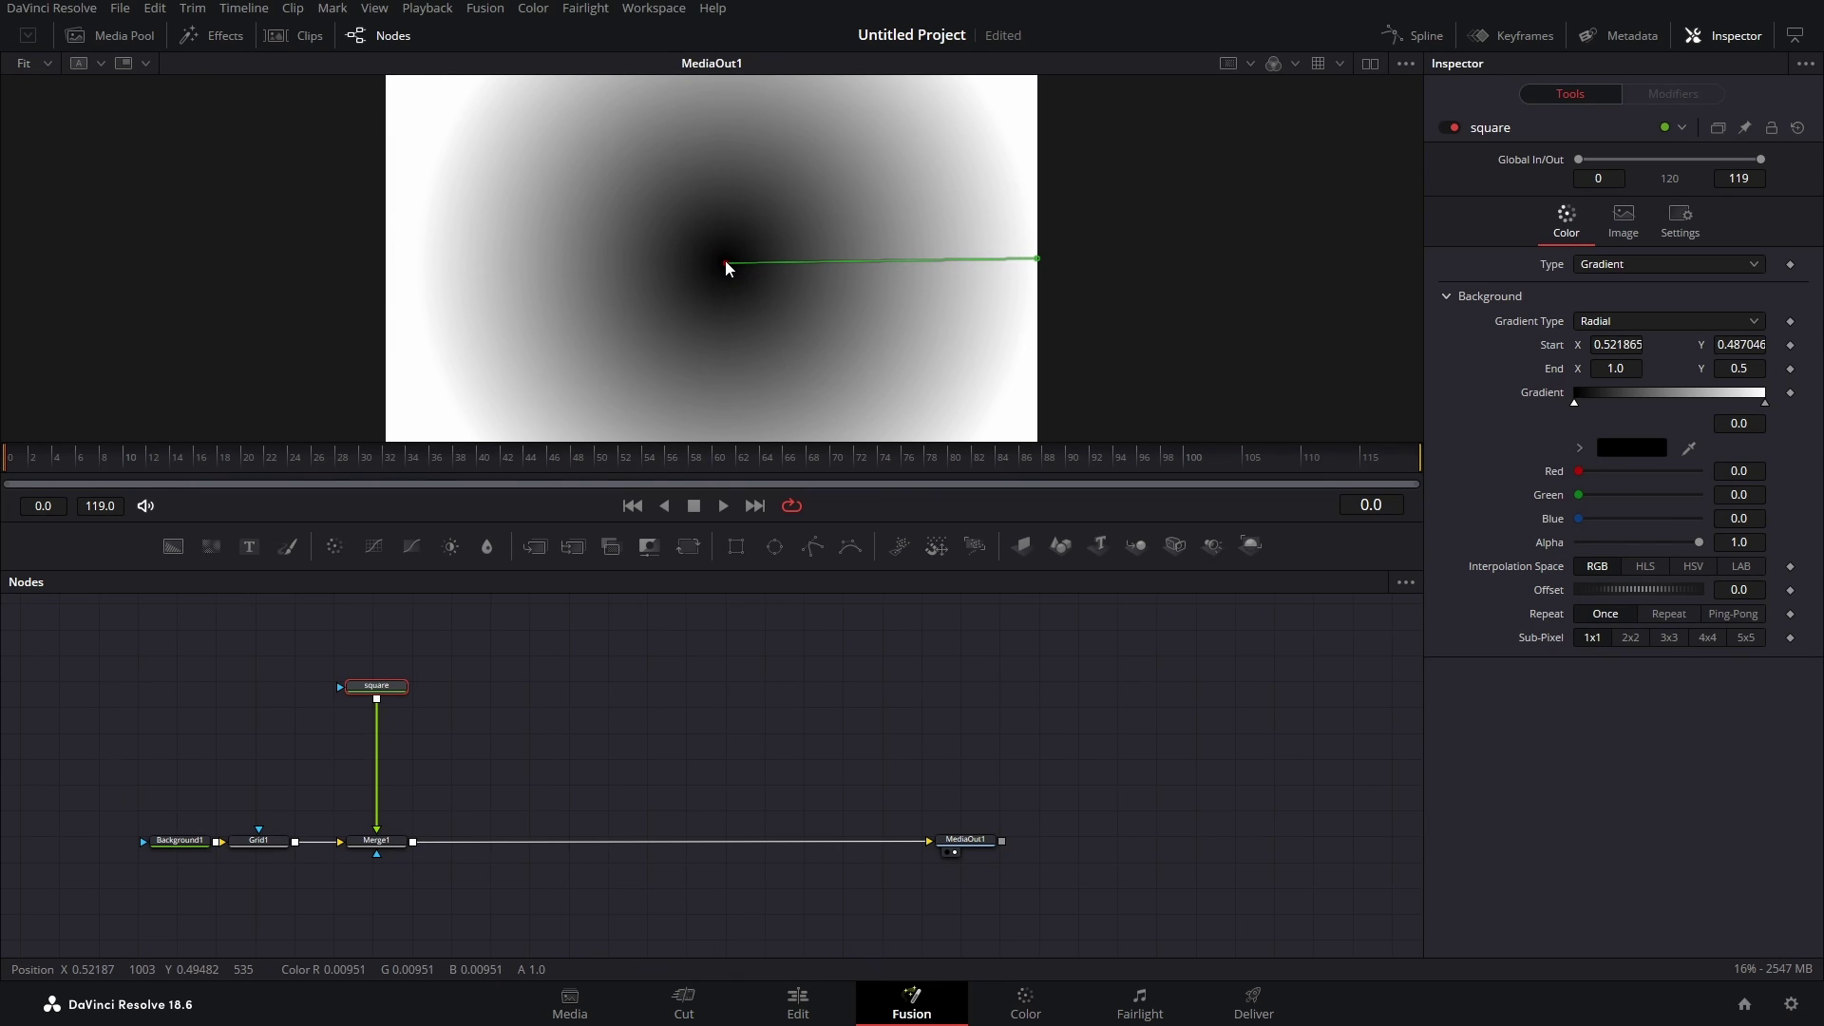
- Set the square gradient's start colour to a very dark red, about Red 0.247, Green 0.024, Blue 0.024
{"action": "left_click", "coordinate": [1636, 452]}
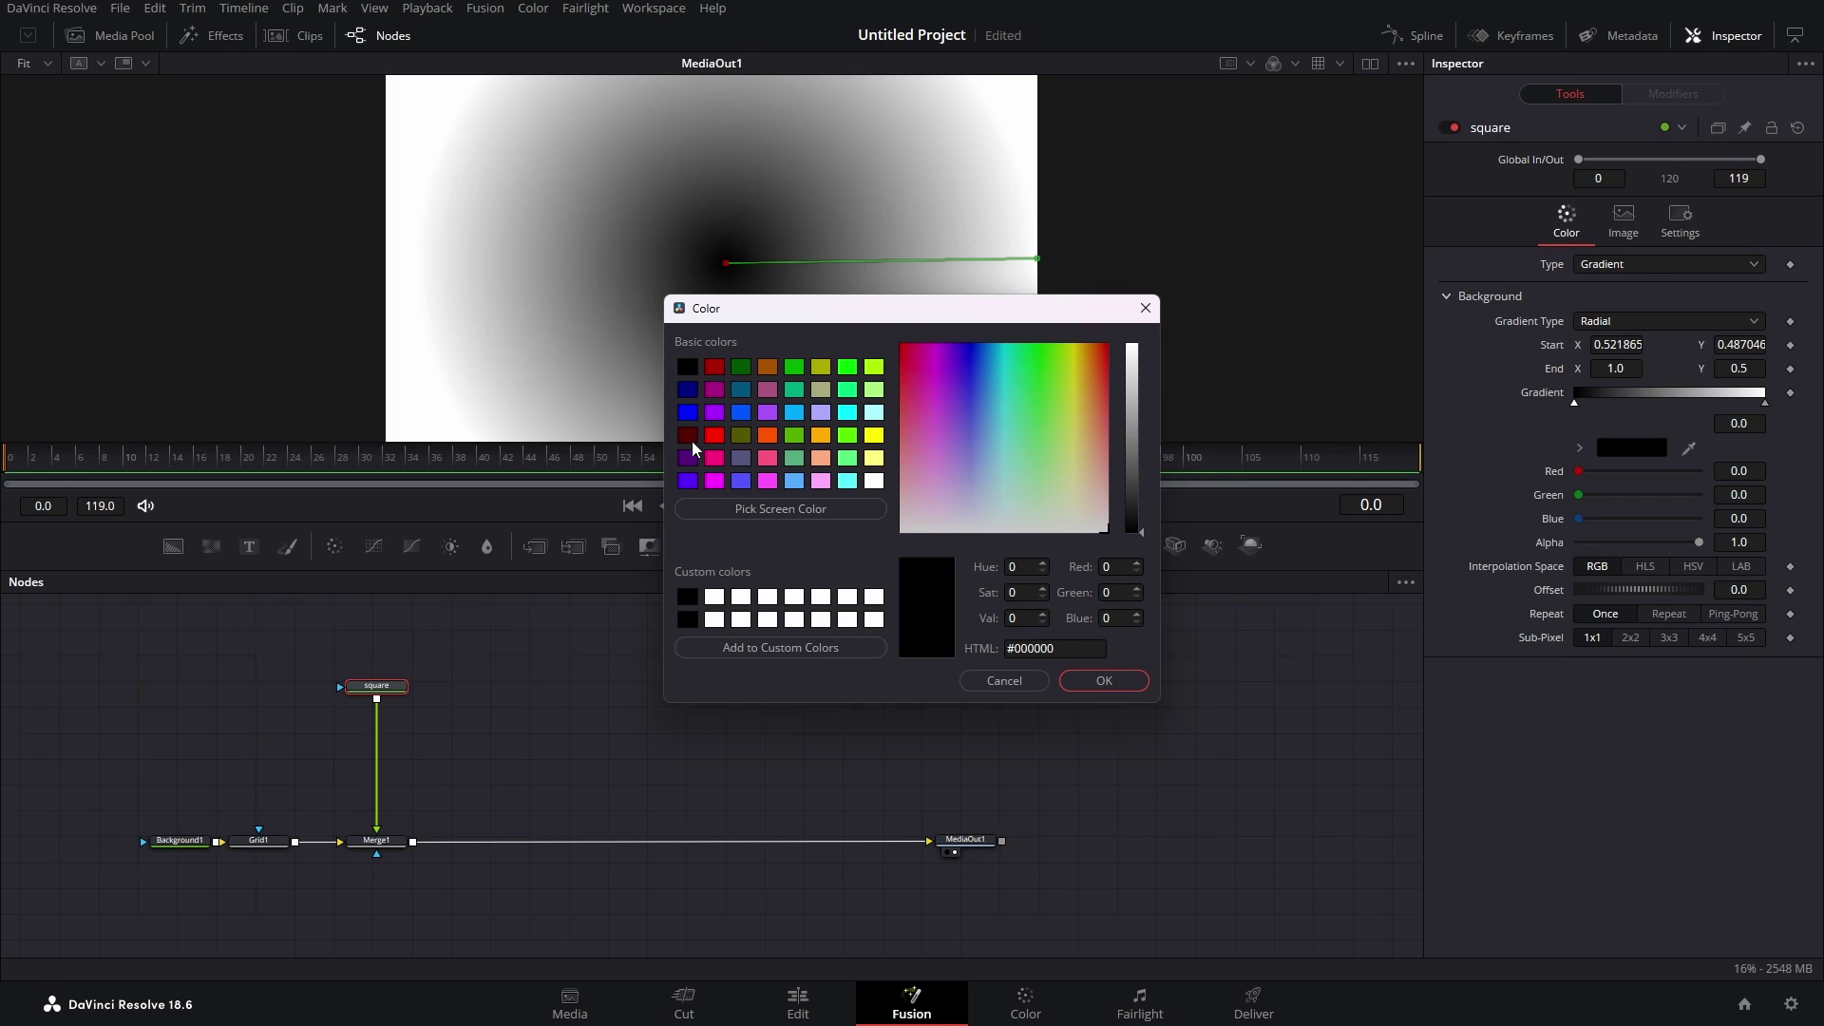
{"action": "left_click", "coordinate": [691, 439]}
{"action": "left_click", "coordinate": [1107, 359]}
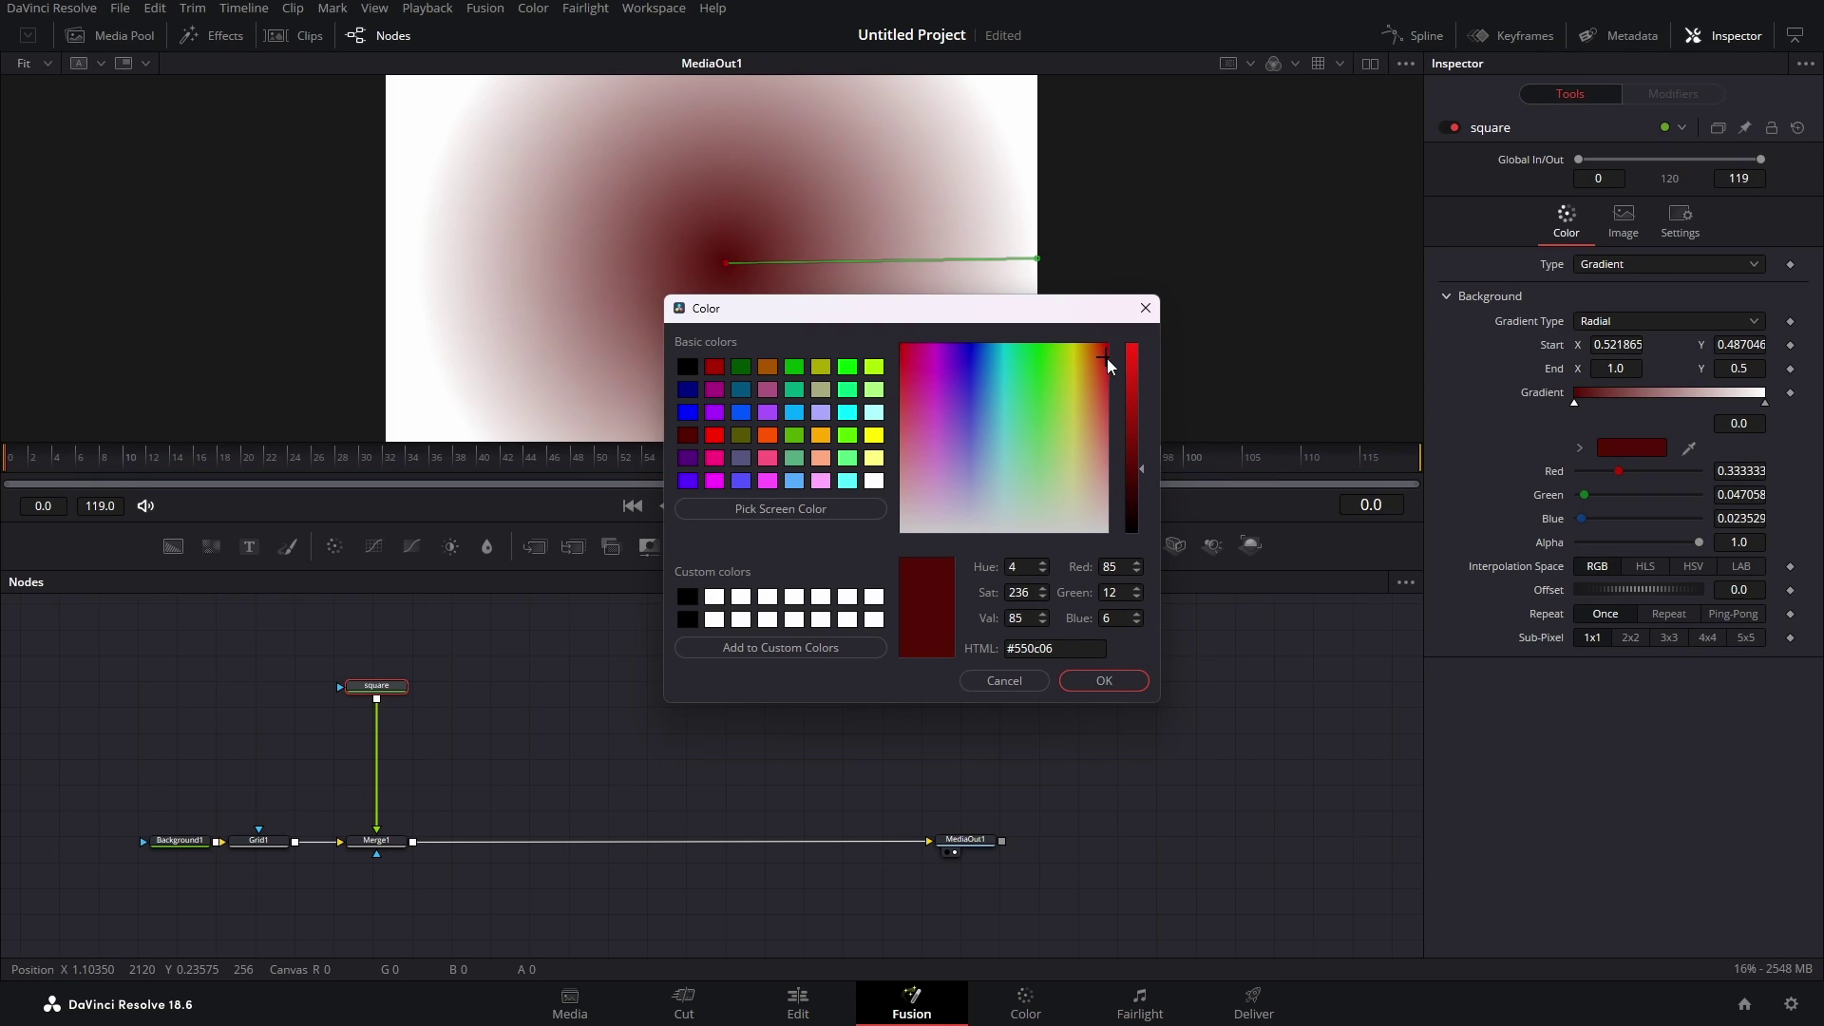
{"action": "left_click", "coordinate": [1144, 481]}
{"action": "left_click_drag", "start_coordinate": [1144, 482], "coordinate": [1142, 486]}
{"action": "left_click", "coordinate": [1115, 680]}
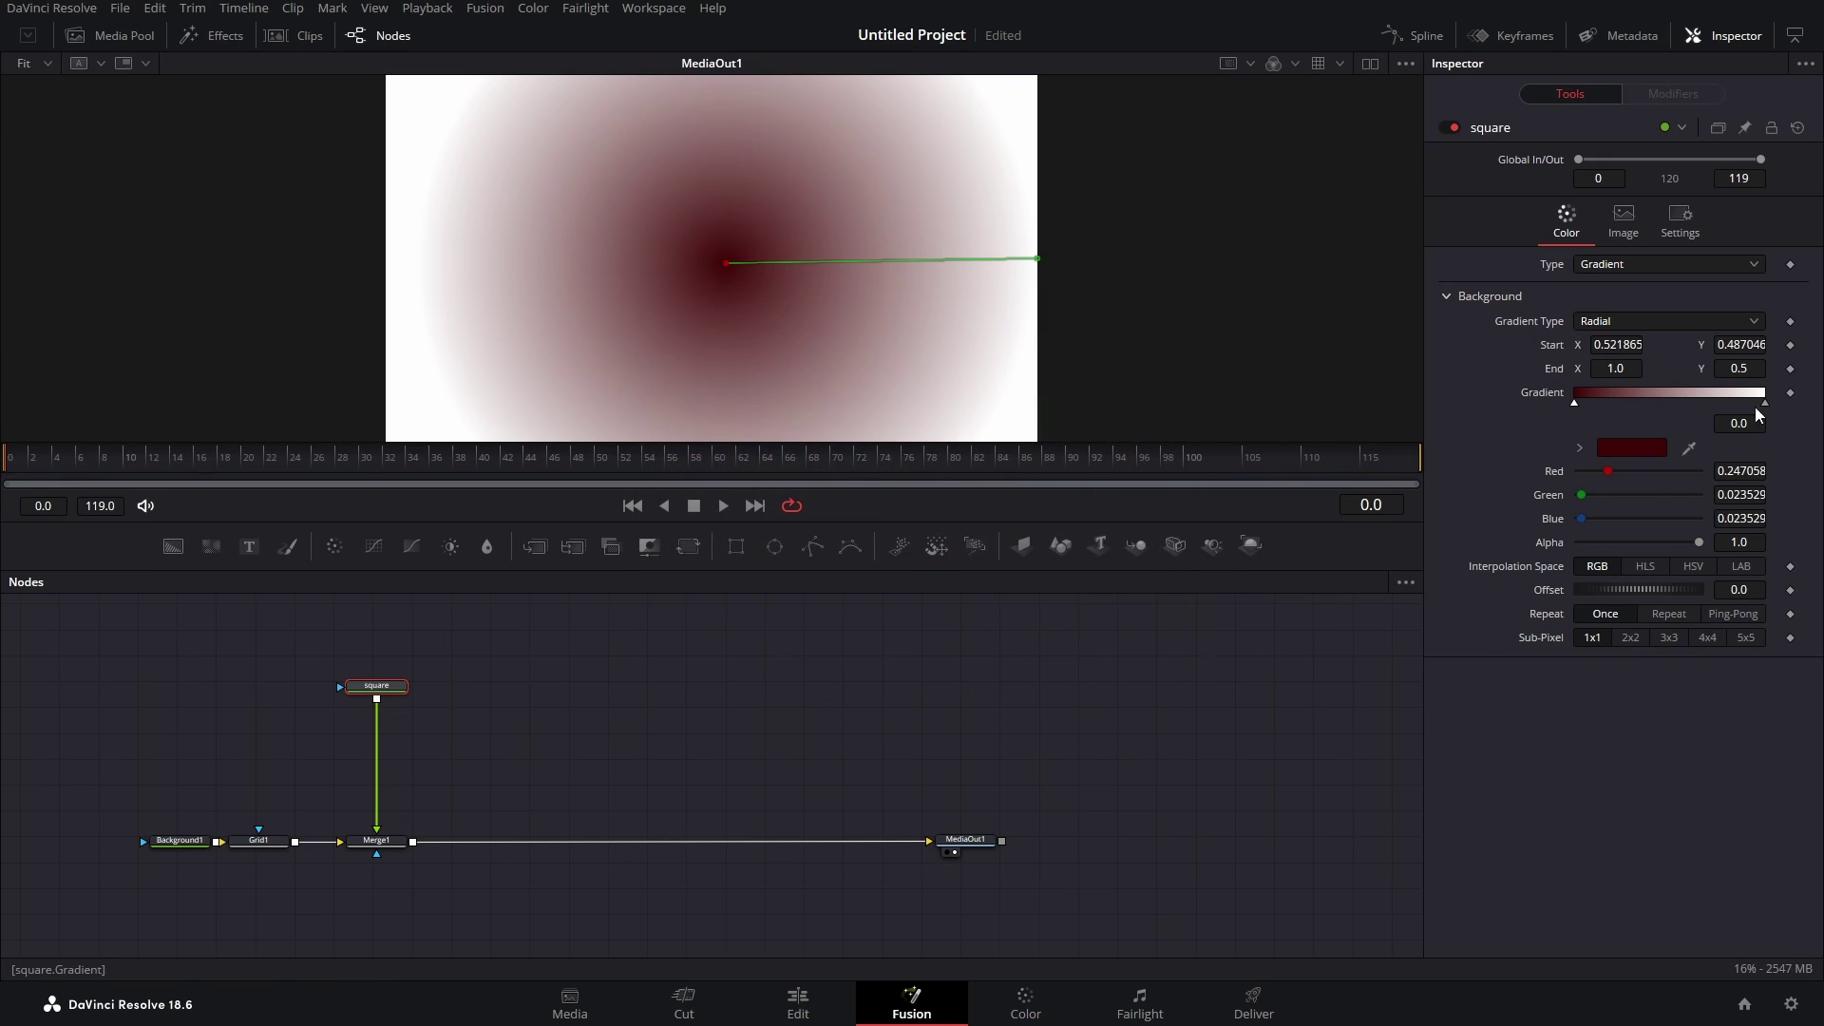
- Set the square gradient's end colour to bright magenta #f352ff
{"action": "left_click", "coordinate": [1765, 403]}
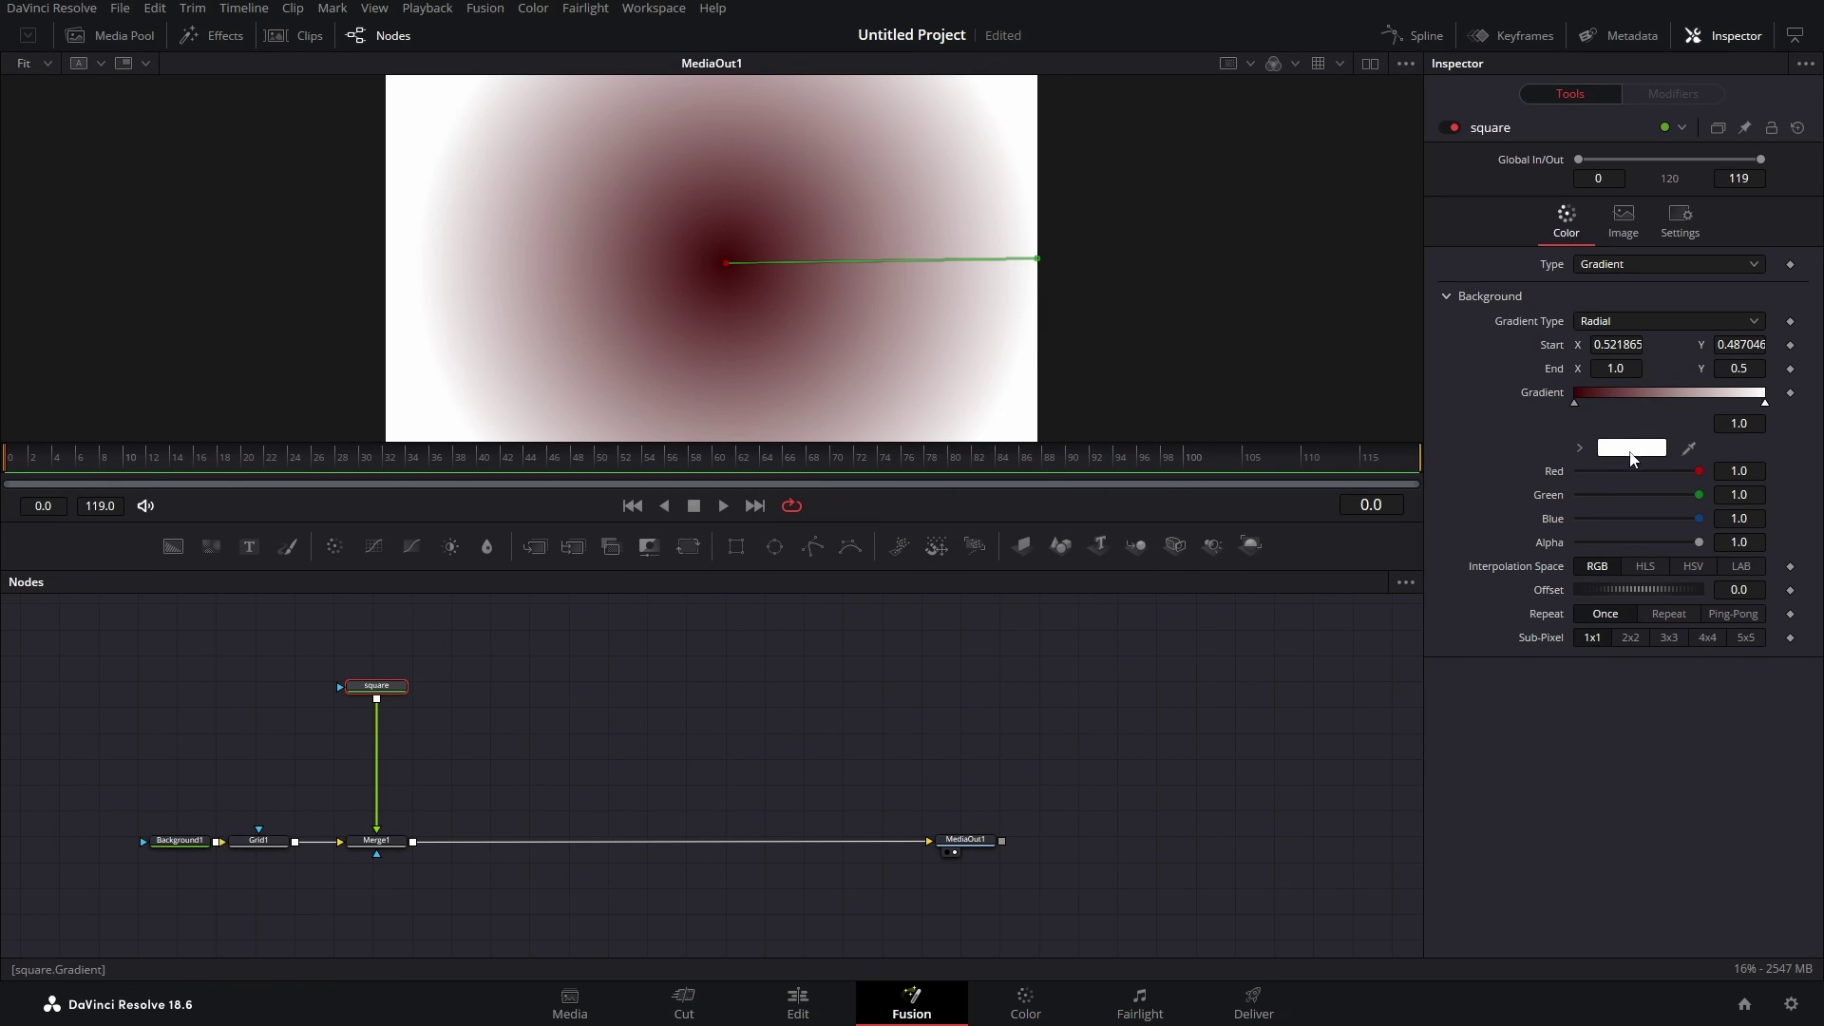
{"action": "left_click", "coordinate": [1632, 451]}
{"action": "mouse_move", "coordinate": [957, 419]}
{"action": "left_mouse_down"}
{"action": "mouse_move", "coordinate": [1091, 407]}
{"action": "mouse_move", "coordinate": [1025, 429]}
{"action": "mouse_move", "coordinate": [937, 403]}
{"action": "left_mouse_up"}
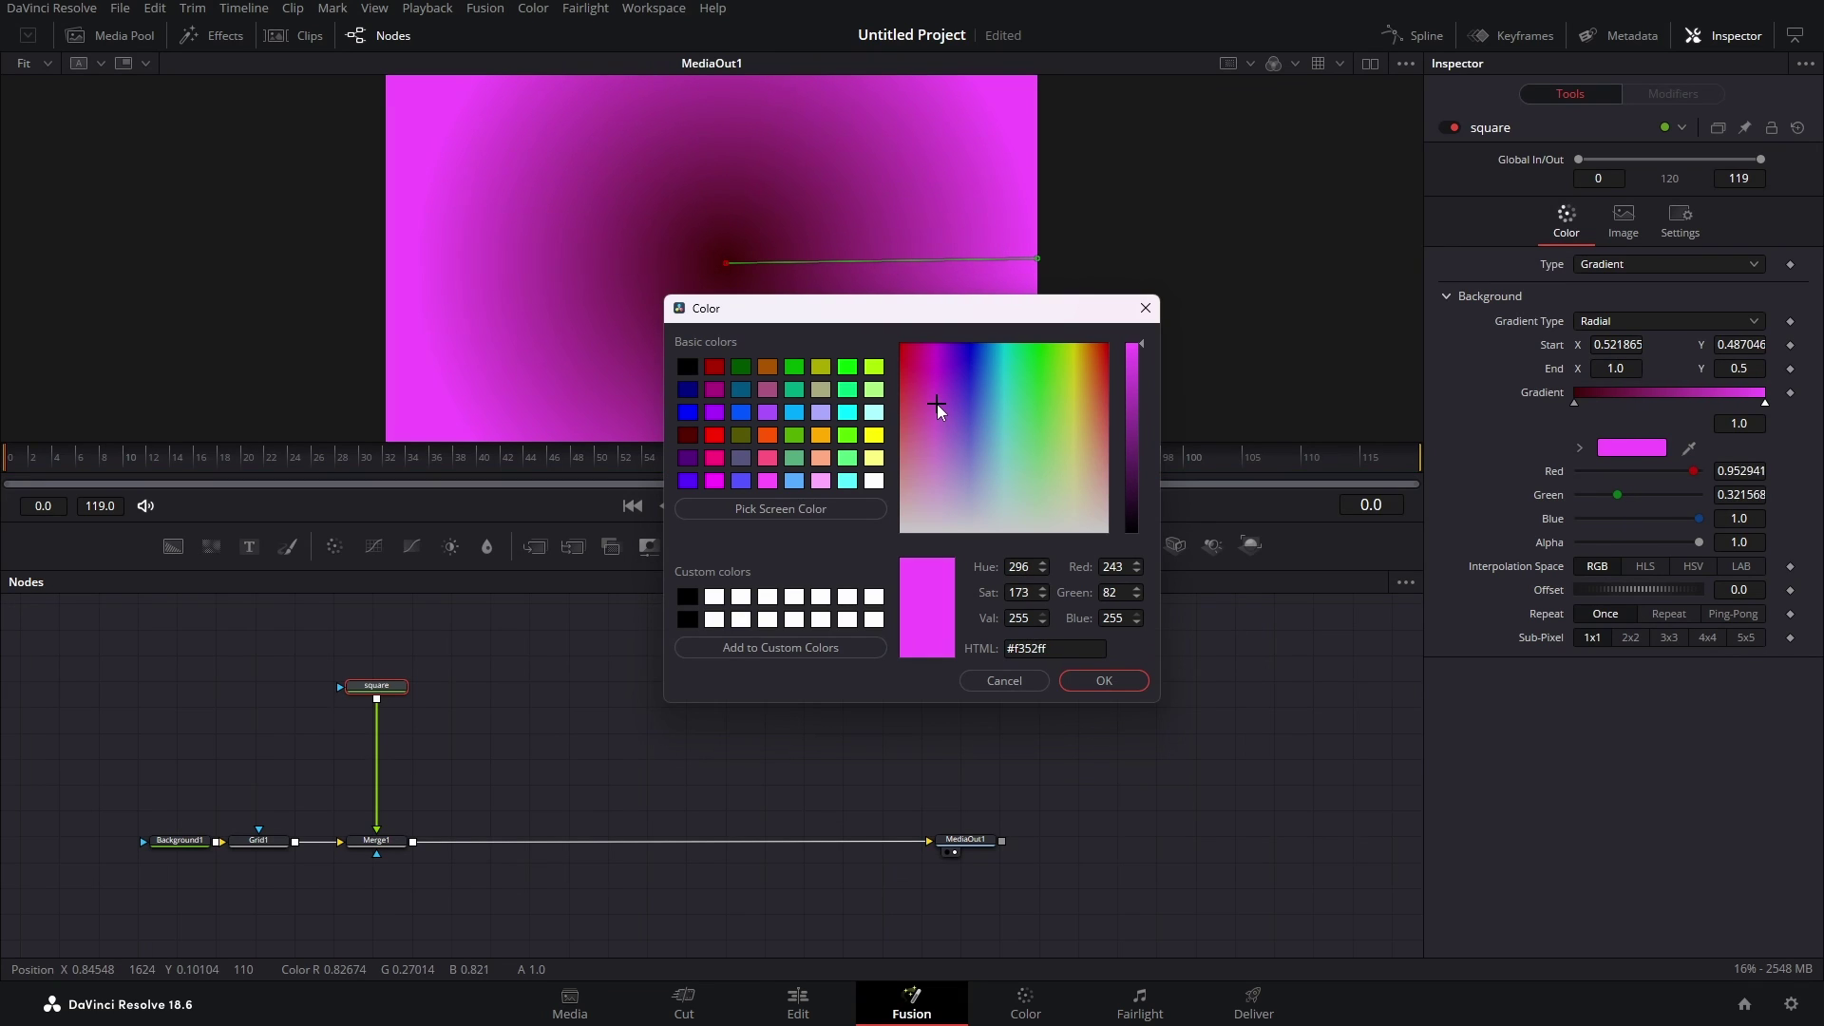
{"action": "left_click", "coordinate": [1112, 683]}
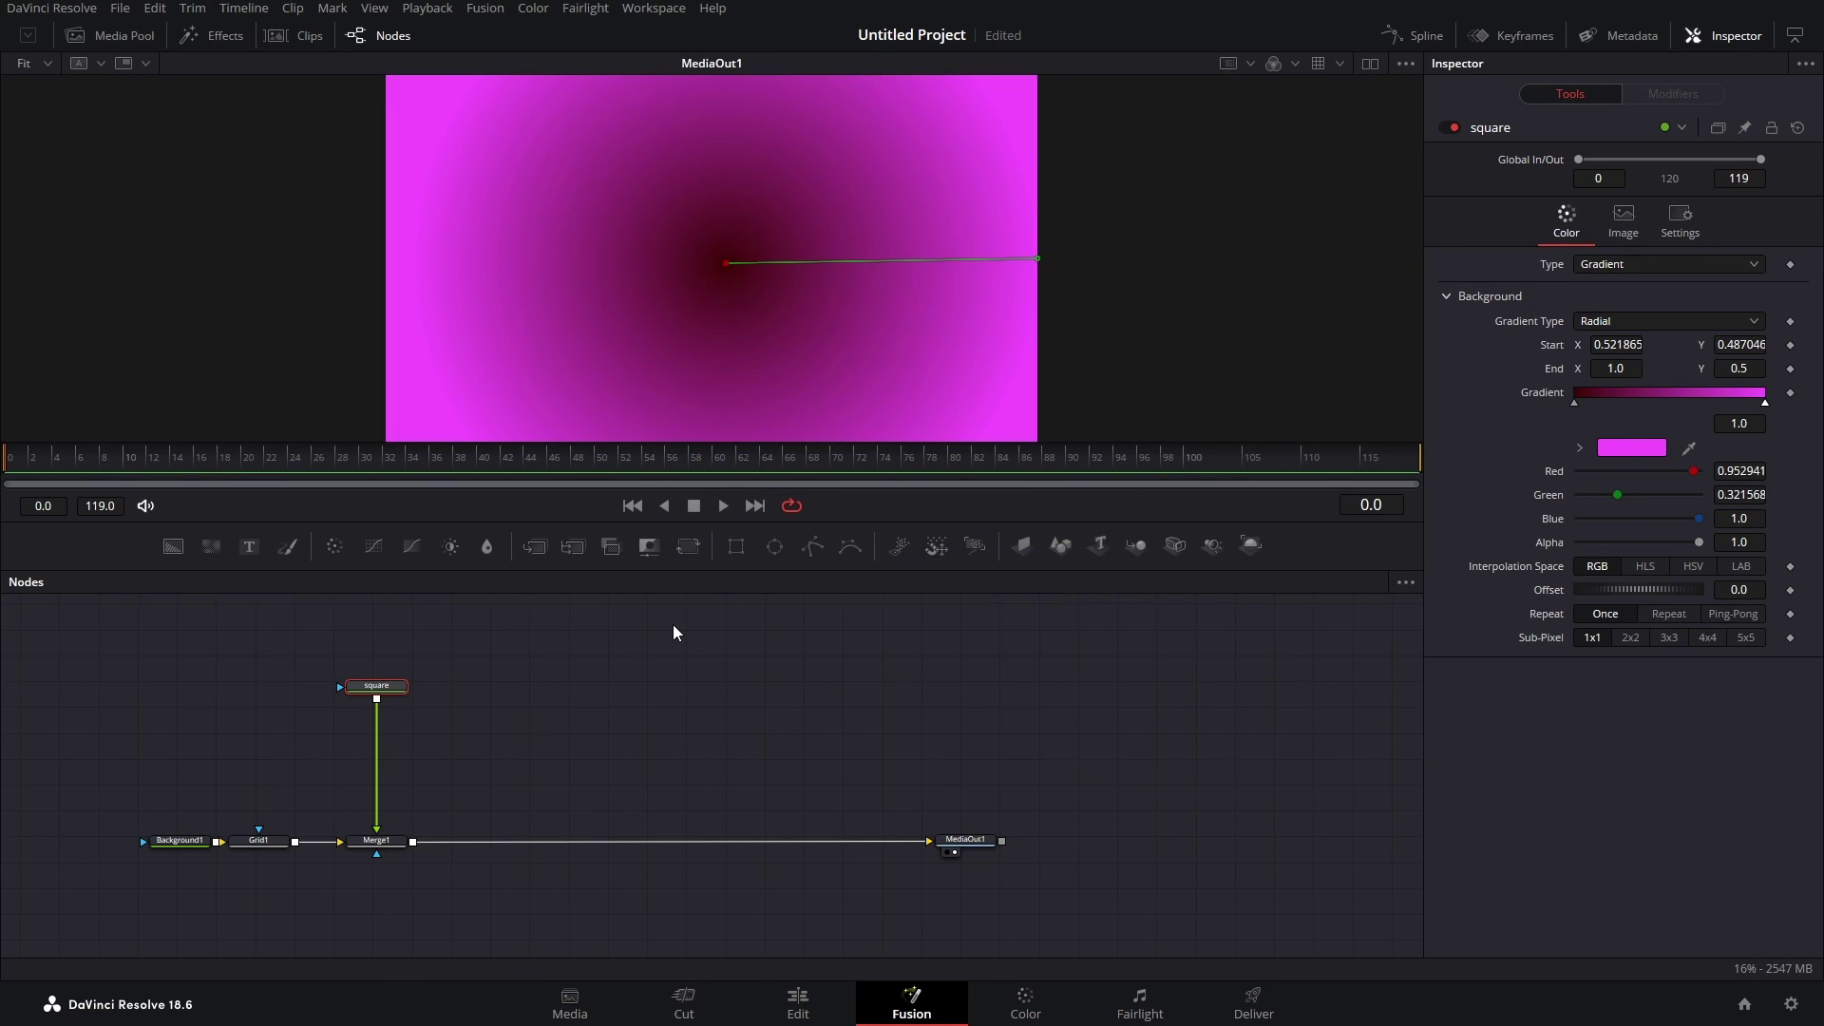
- Mask the square node with a Rectangle and narrow the mask's width to about 0.3
{"action": "left_click_drag", "start_coordinate": [732, 547], "coordinate": [378, 639]}
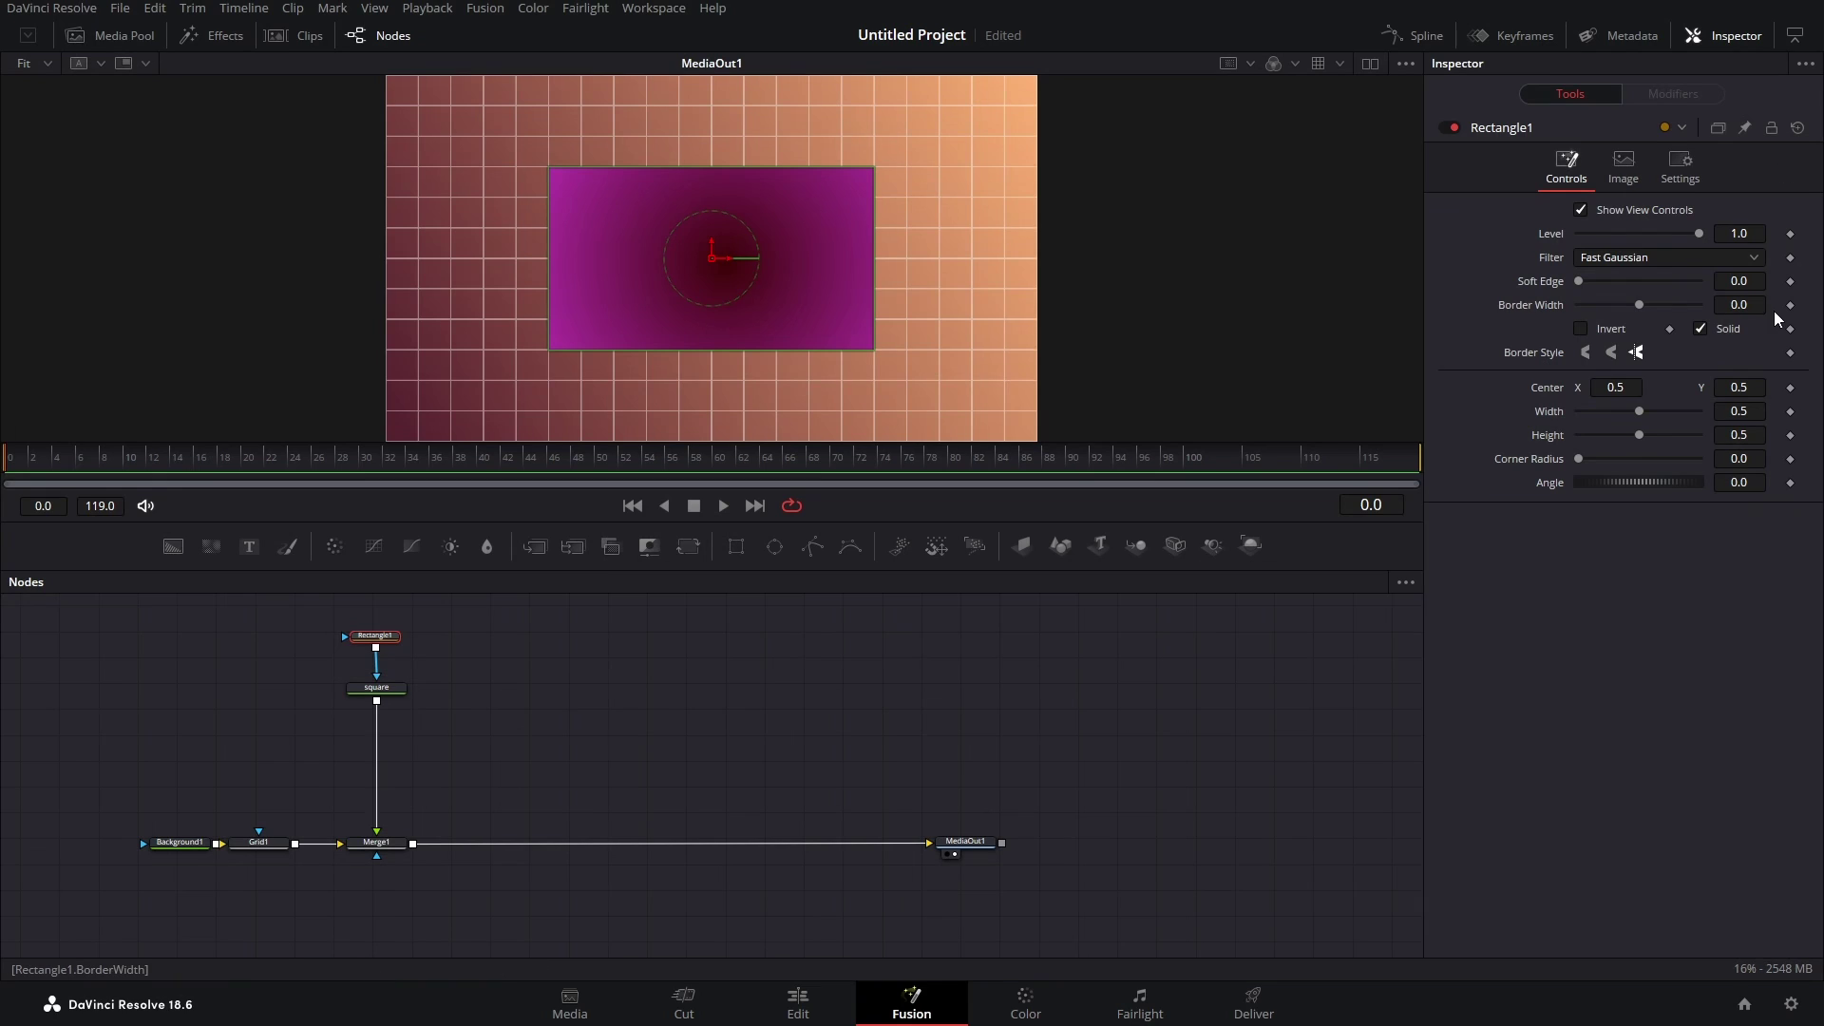
{"action": "left_click_drag", "start_coordinate": [1750, 410], "coordinate": [1716, 410]}
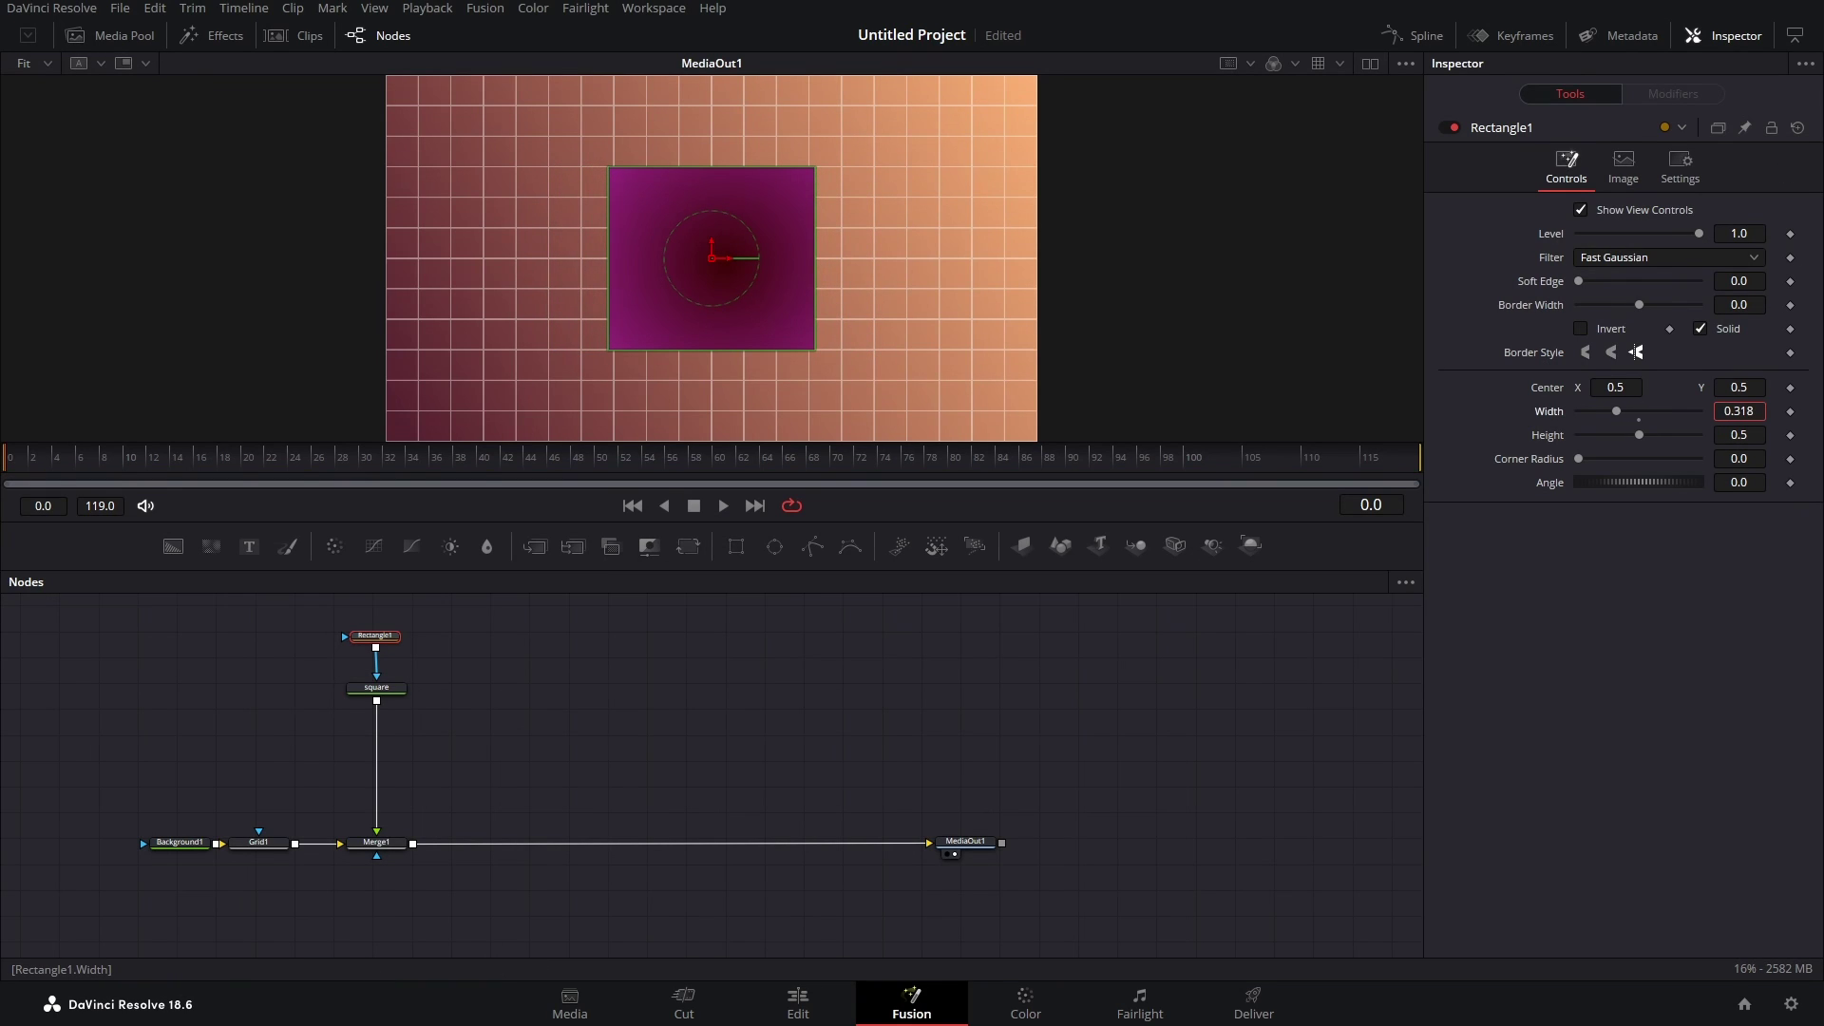
{"action": "scroll", "coordinate": [340, 631], "scroll_direction": "up", "scroll_amount": 1}
{"action": "left_click_drag", "start_coordinate": [342, 647], "coordinate": [433, 910]}
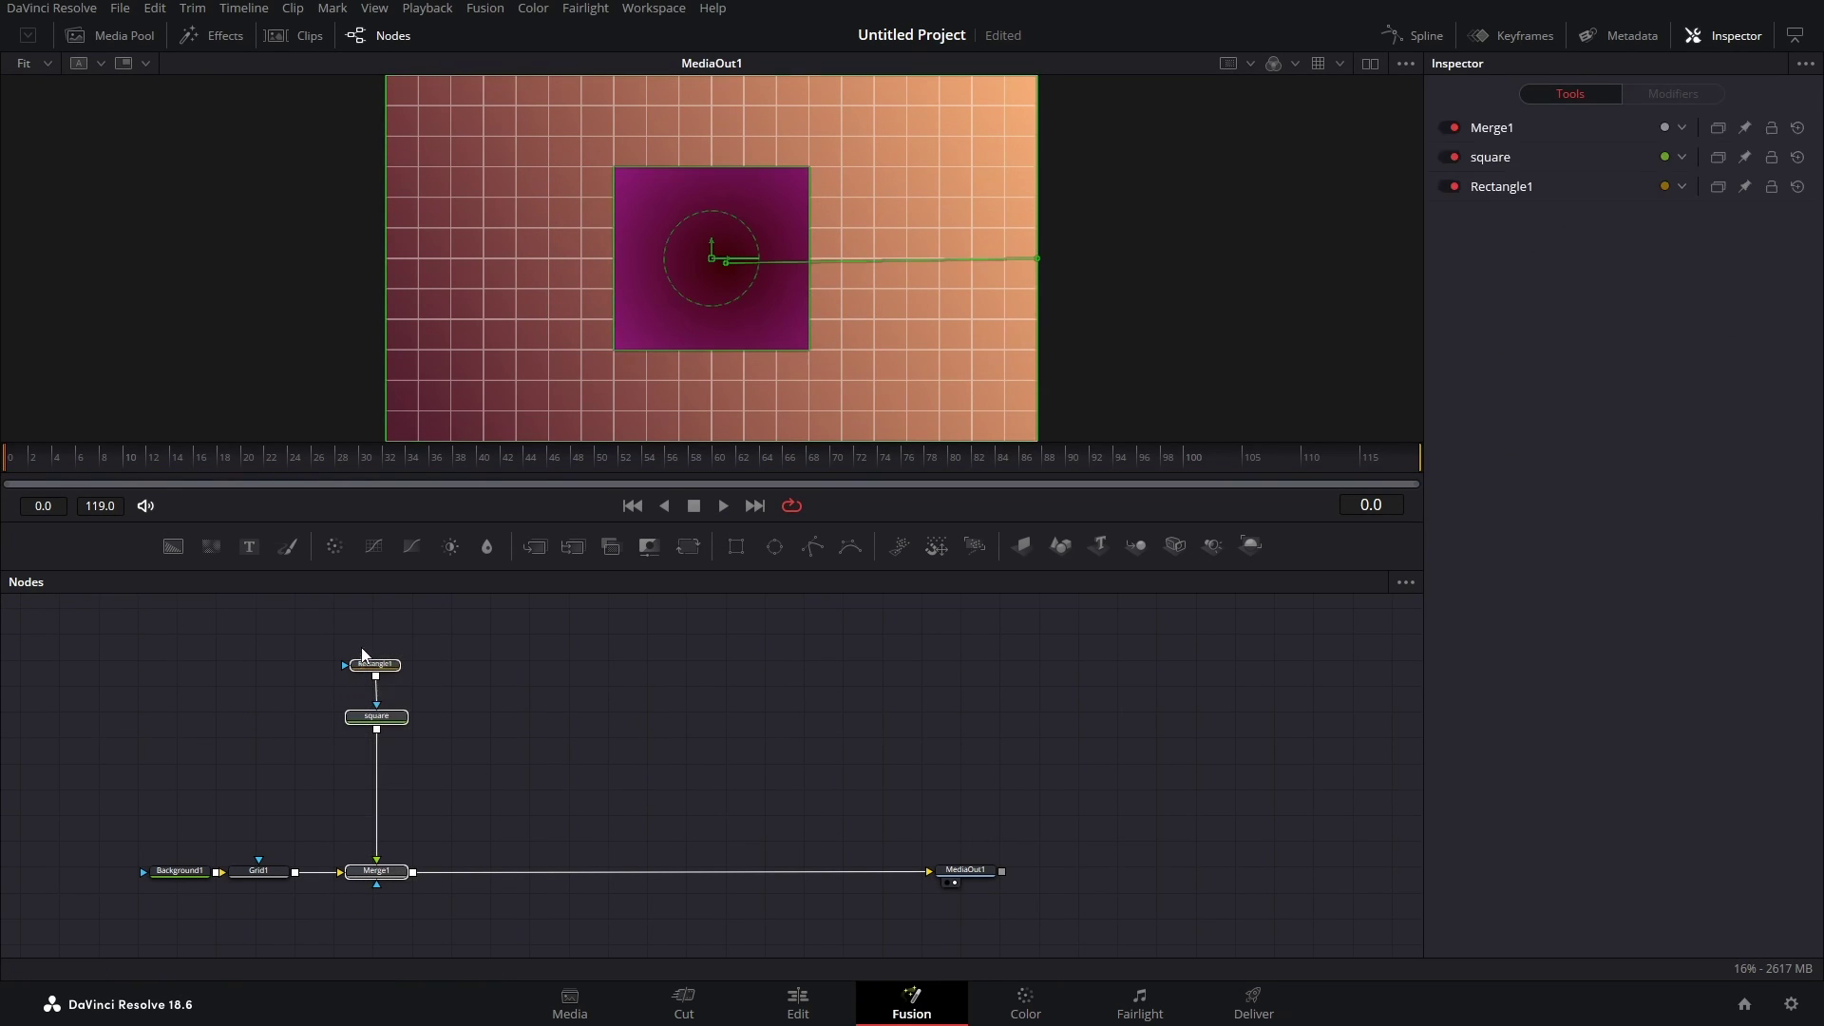
{"action": "left_click", "coordinate": [499, 749]}
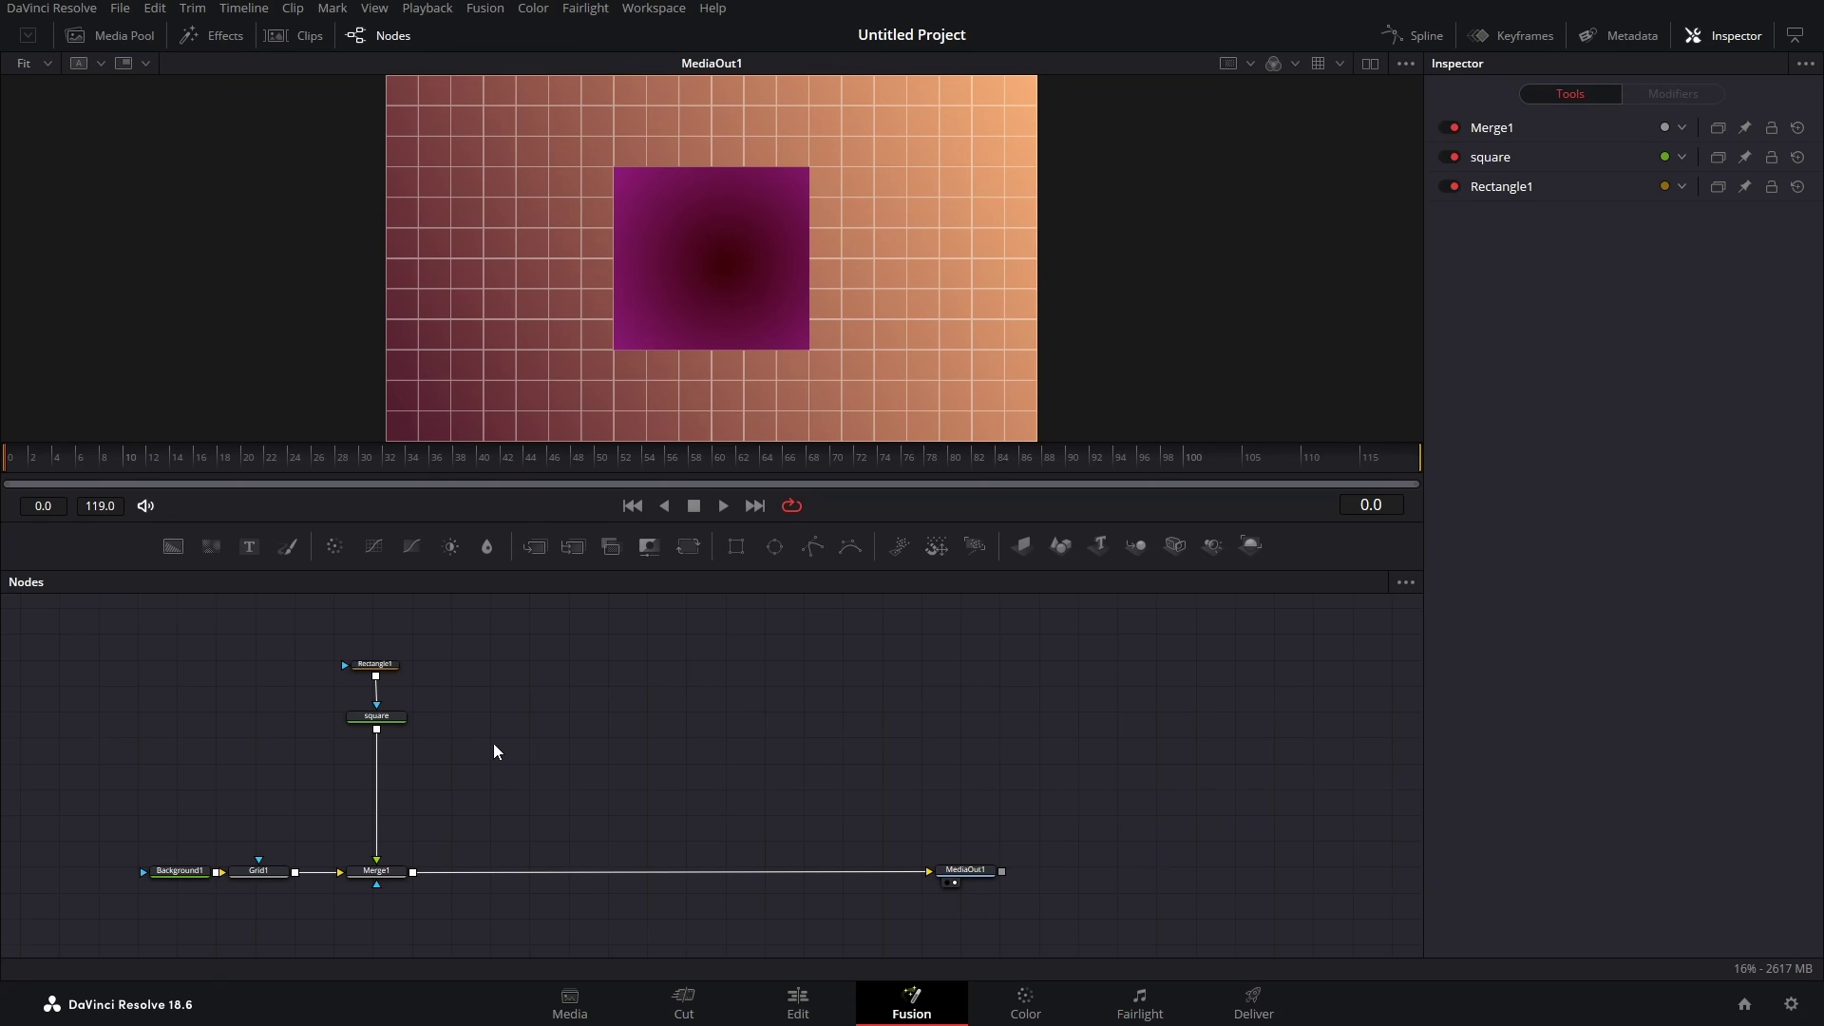
- Paste a copy of the square, its mask and merge into the flow before MediaOut1 and rename the copied square node circle
{"action": "key", "text": "ctrl+v"}
{"action": "left_click_drag", "start_coordinate": [499, 749], "coordinate": [479, 870]}
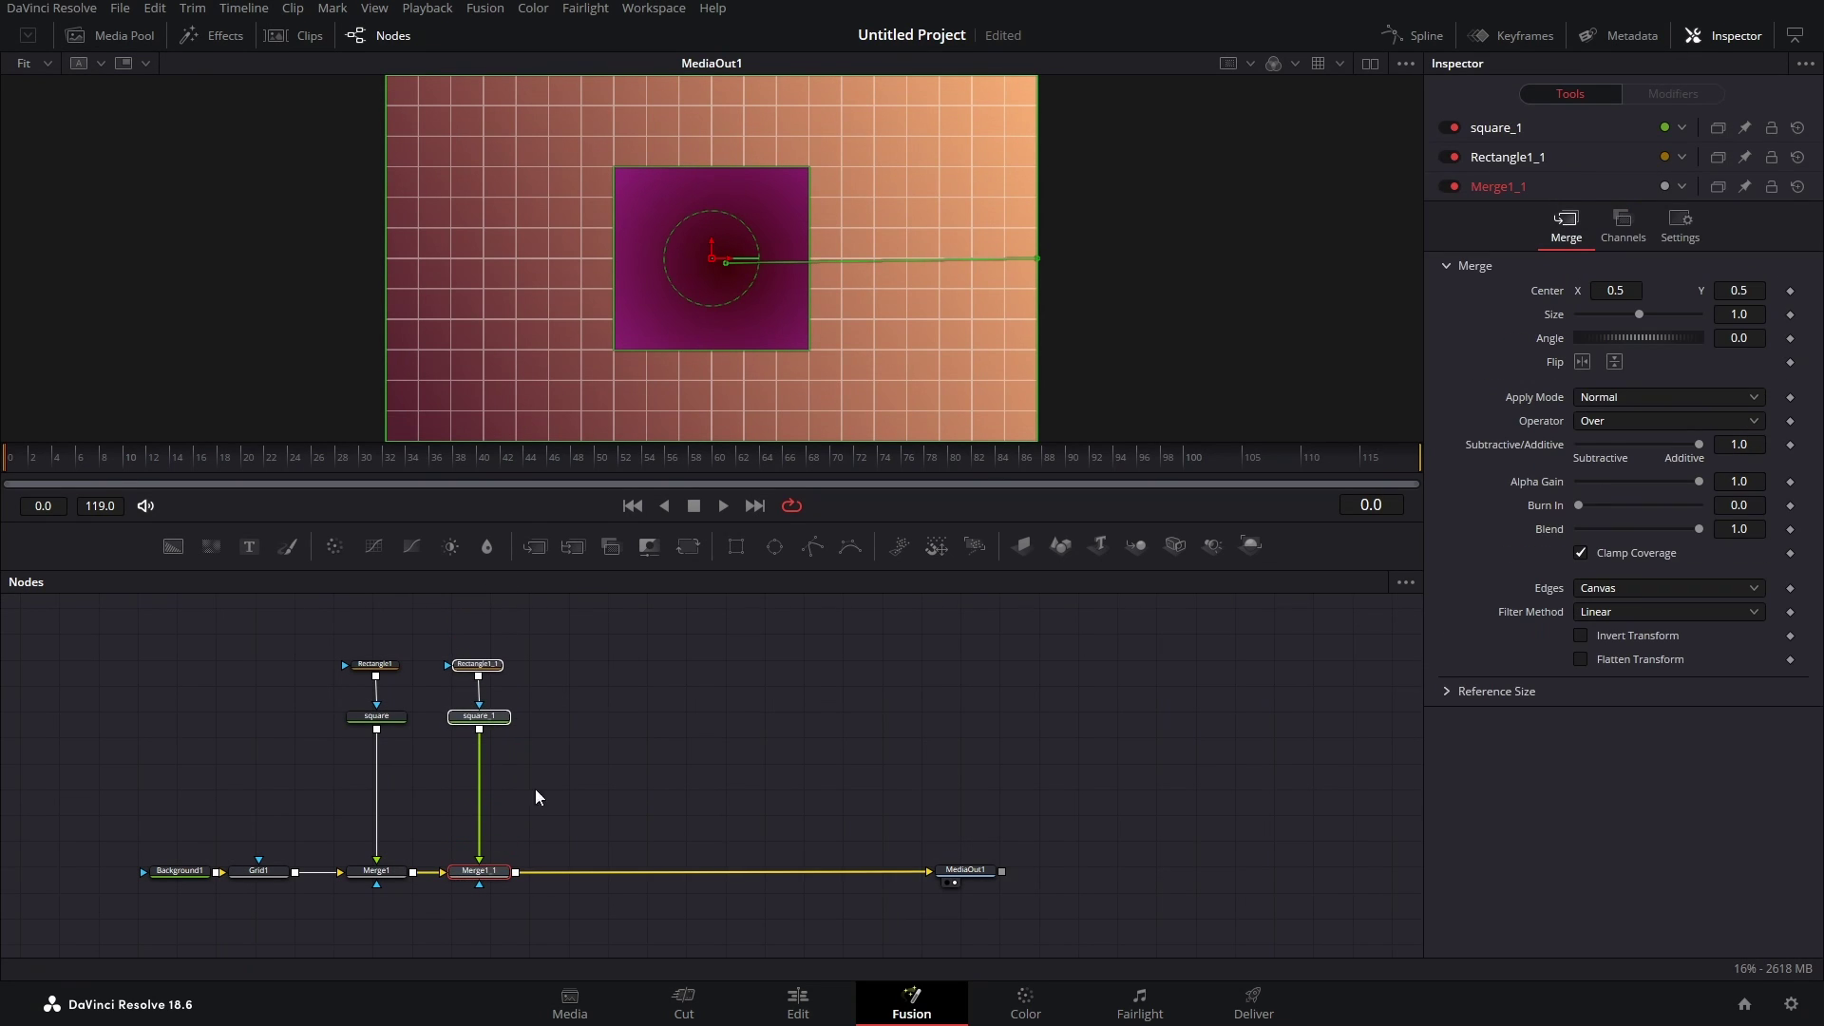
{"action": "left_click", "coordinate": [483, 715]}
{"action": "key", "text": "F2"}
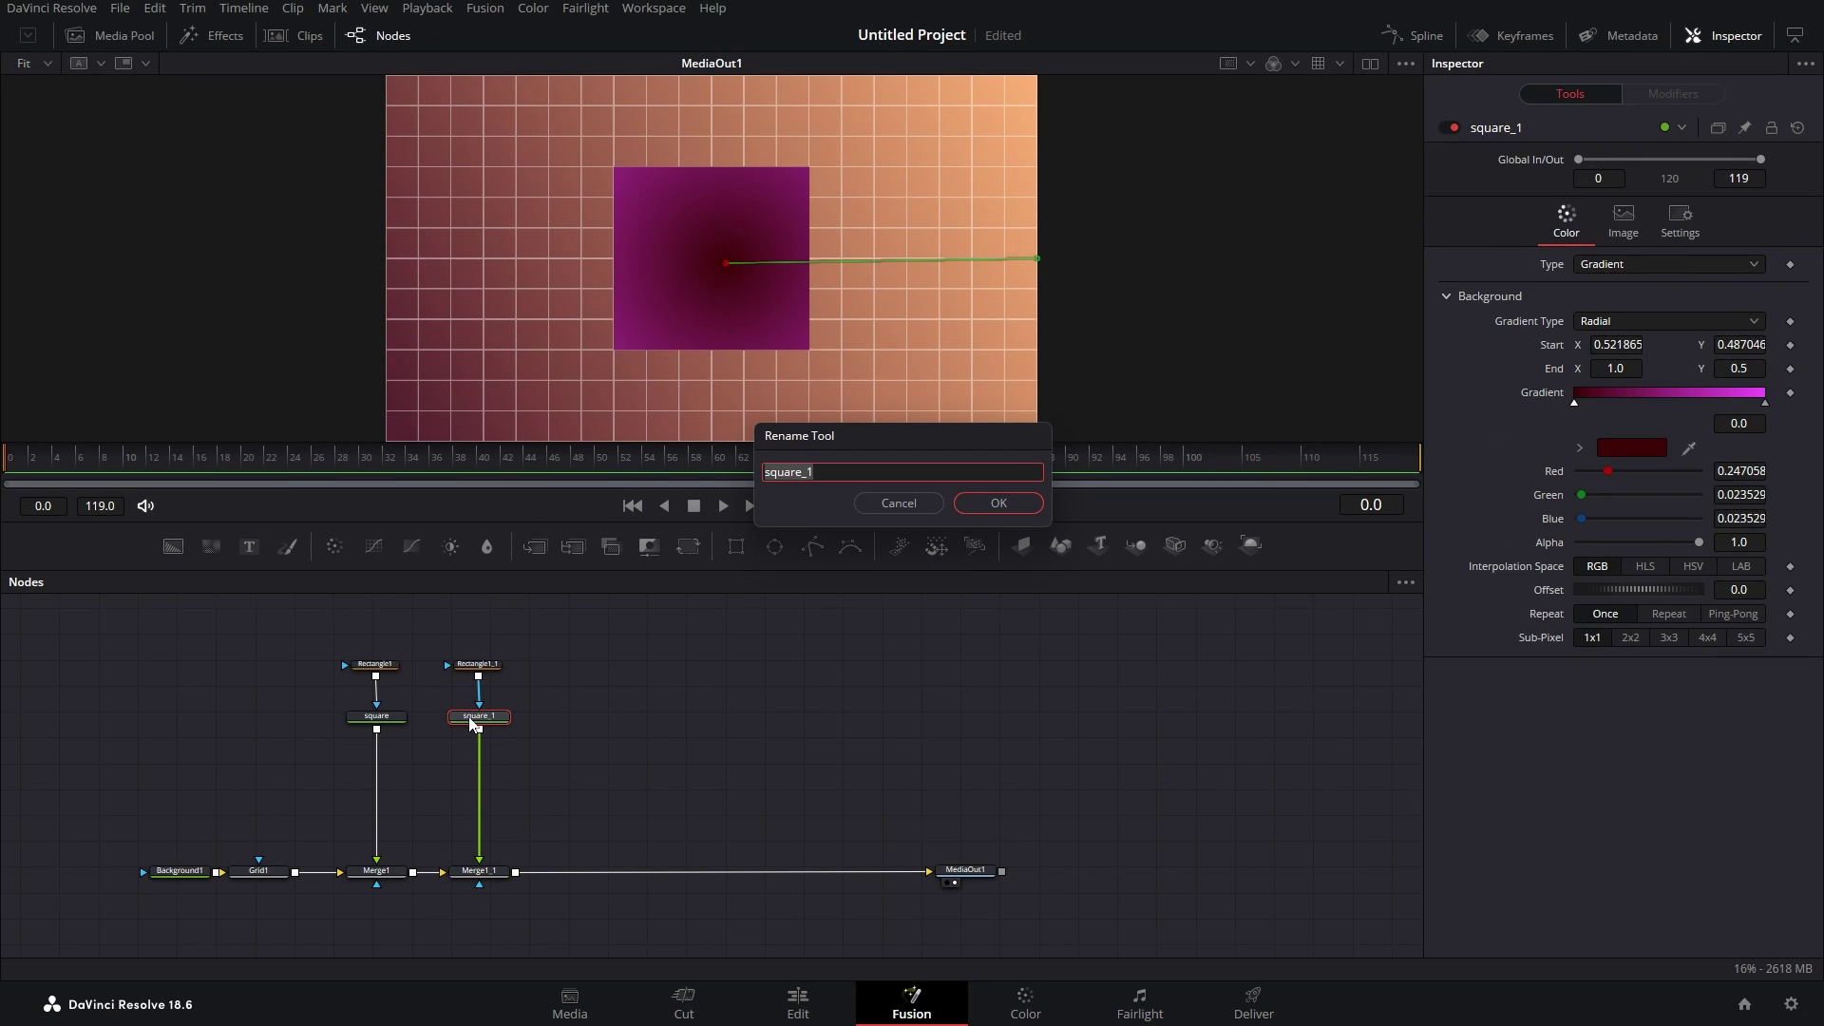
{"action": "type", "text": "circle"}
{"action": "key", "text": "Return"}
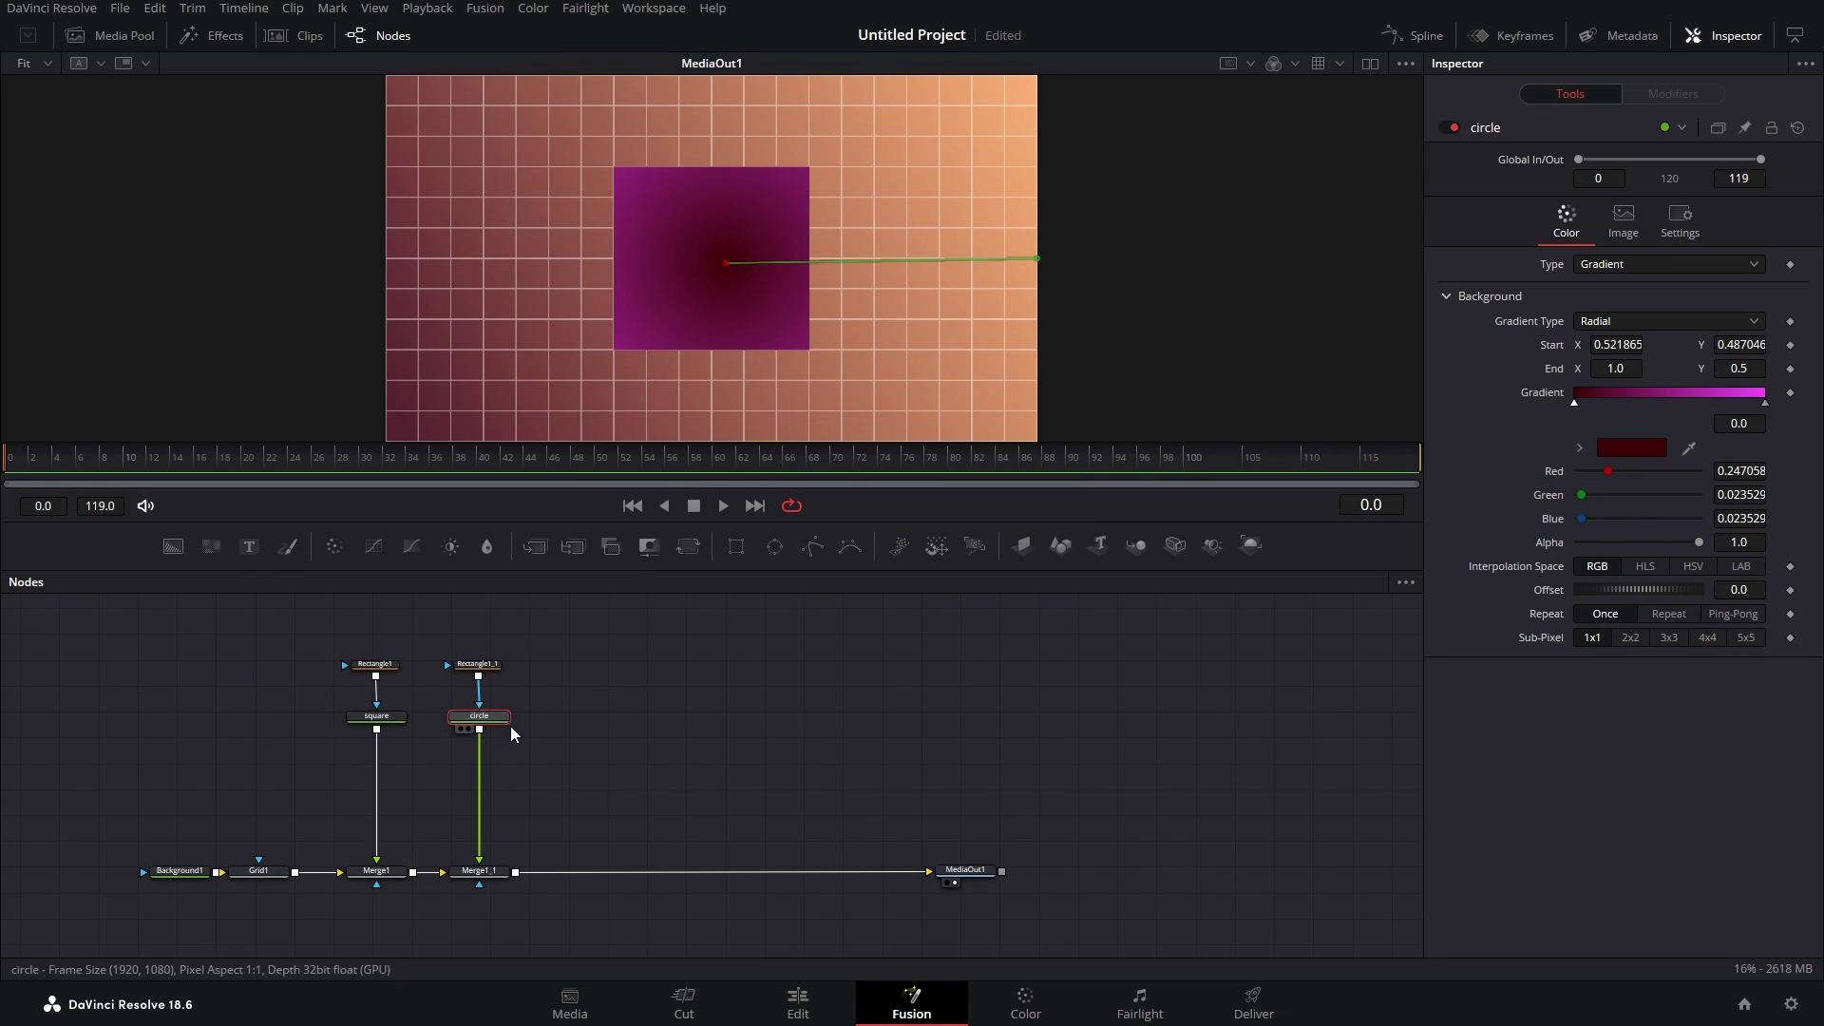
- Add a Transform after the square node and shift its Center X to 0.193
{"action": "left_click", "coordinate": [387, 725]}
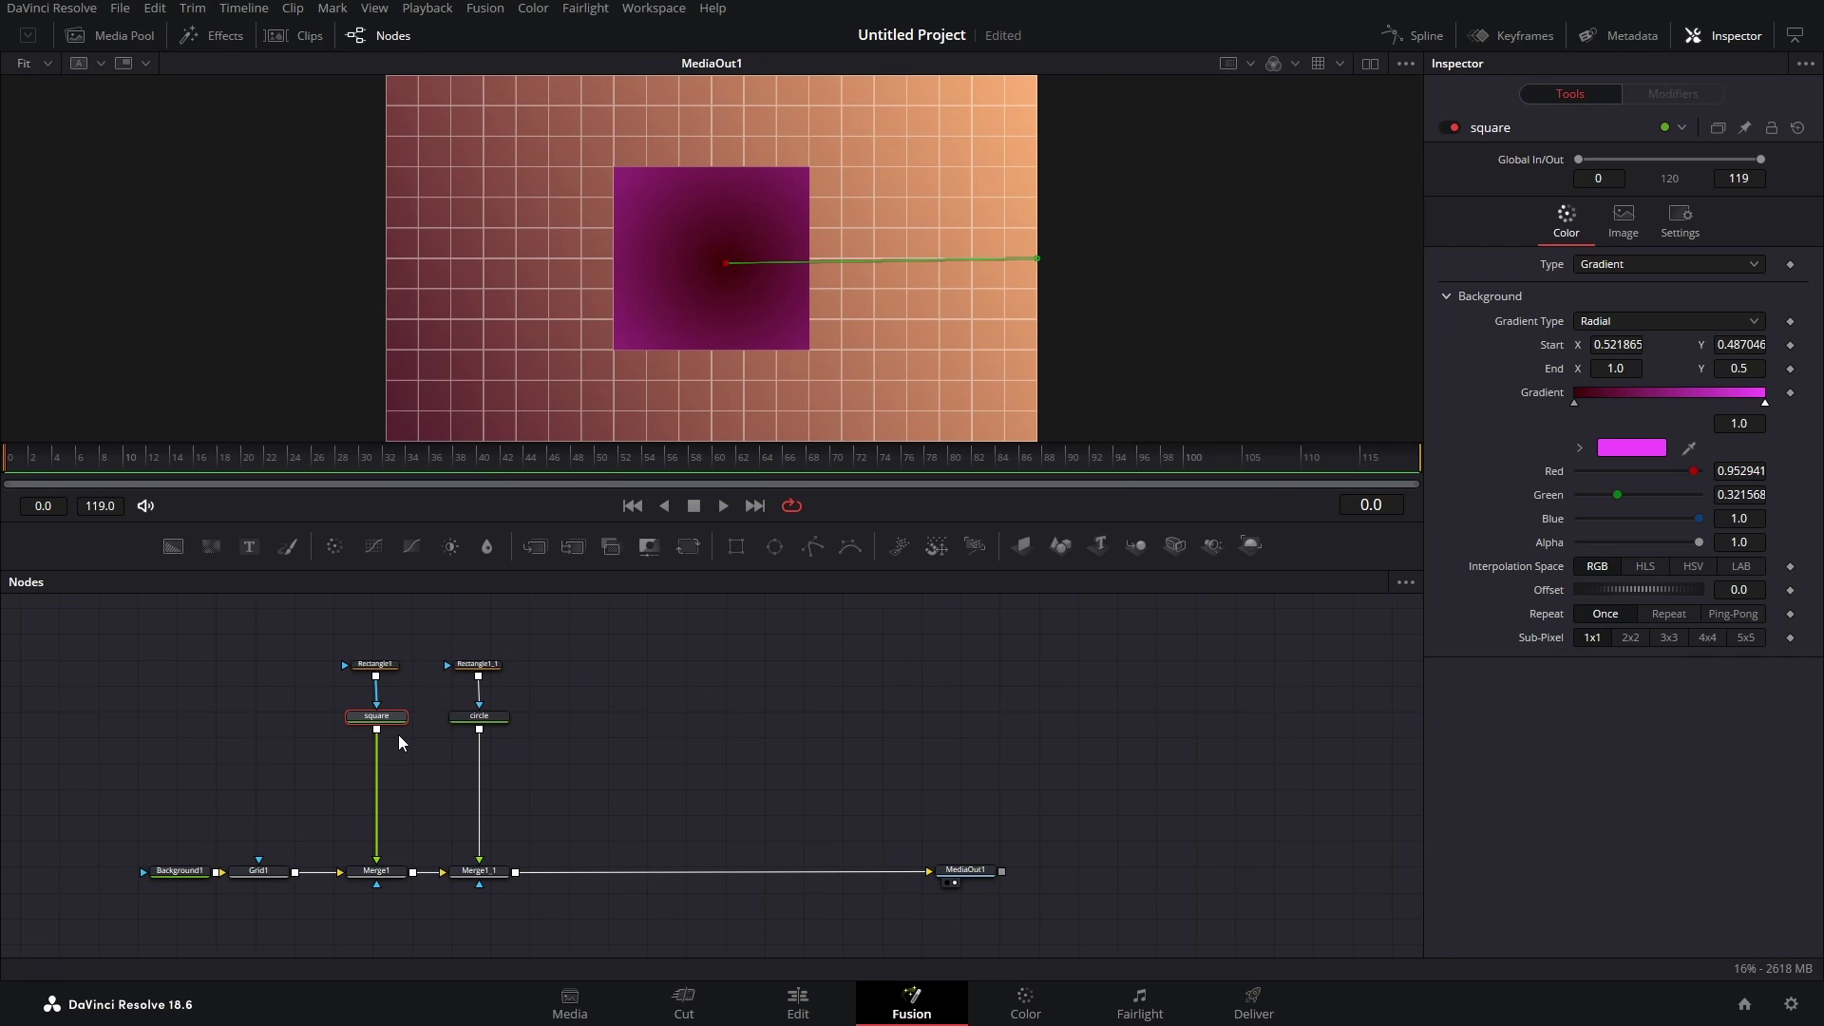
{"action": "key", "text": "shift+space"}
{"action": "type", "text": "grid"}
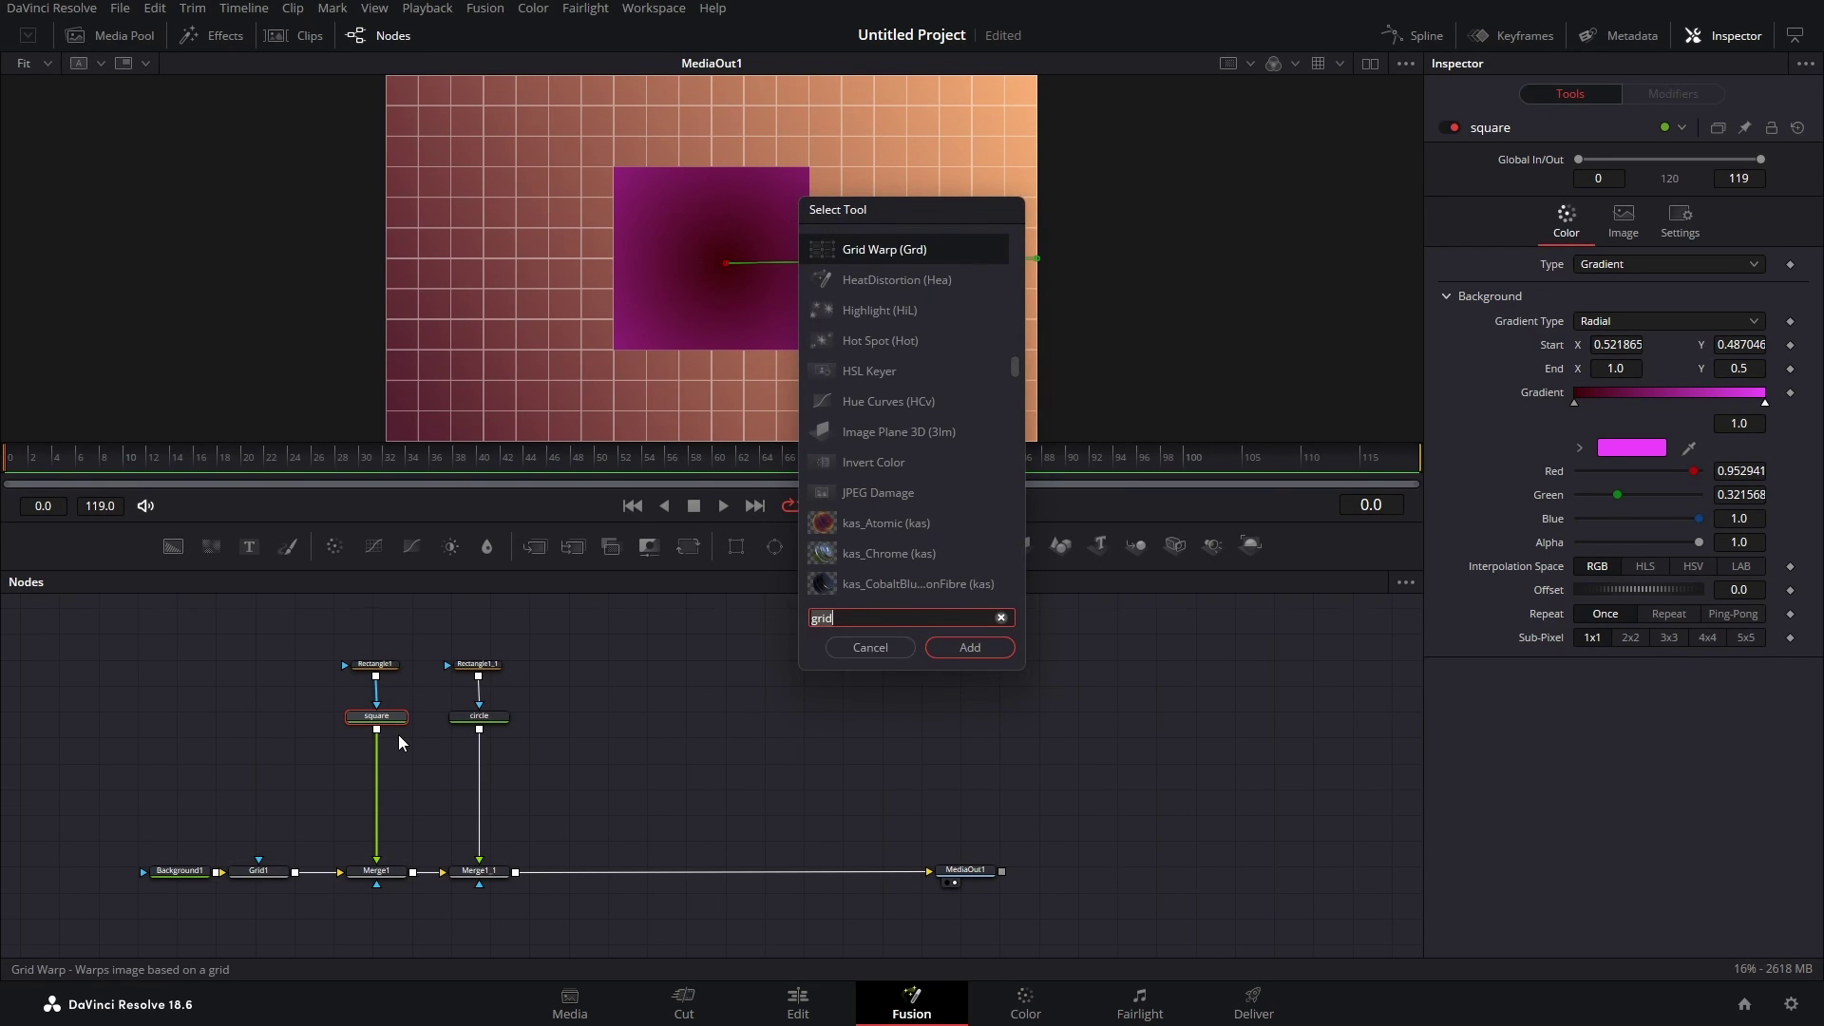
{"action": "key", "text": "BackSpace"}
{"action": "key", "text": "BackSpace"}
{"action": "key", "text": "BackSpace"}
{"action": "key", "text": "BackSpace"}
{"action": "type", "text": "transform"}
{"action": "key", "text": "Return"}
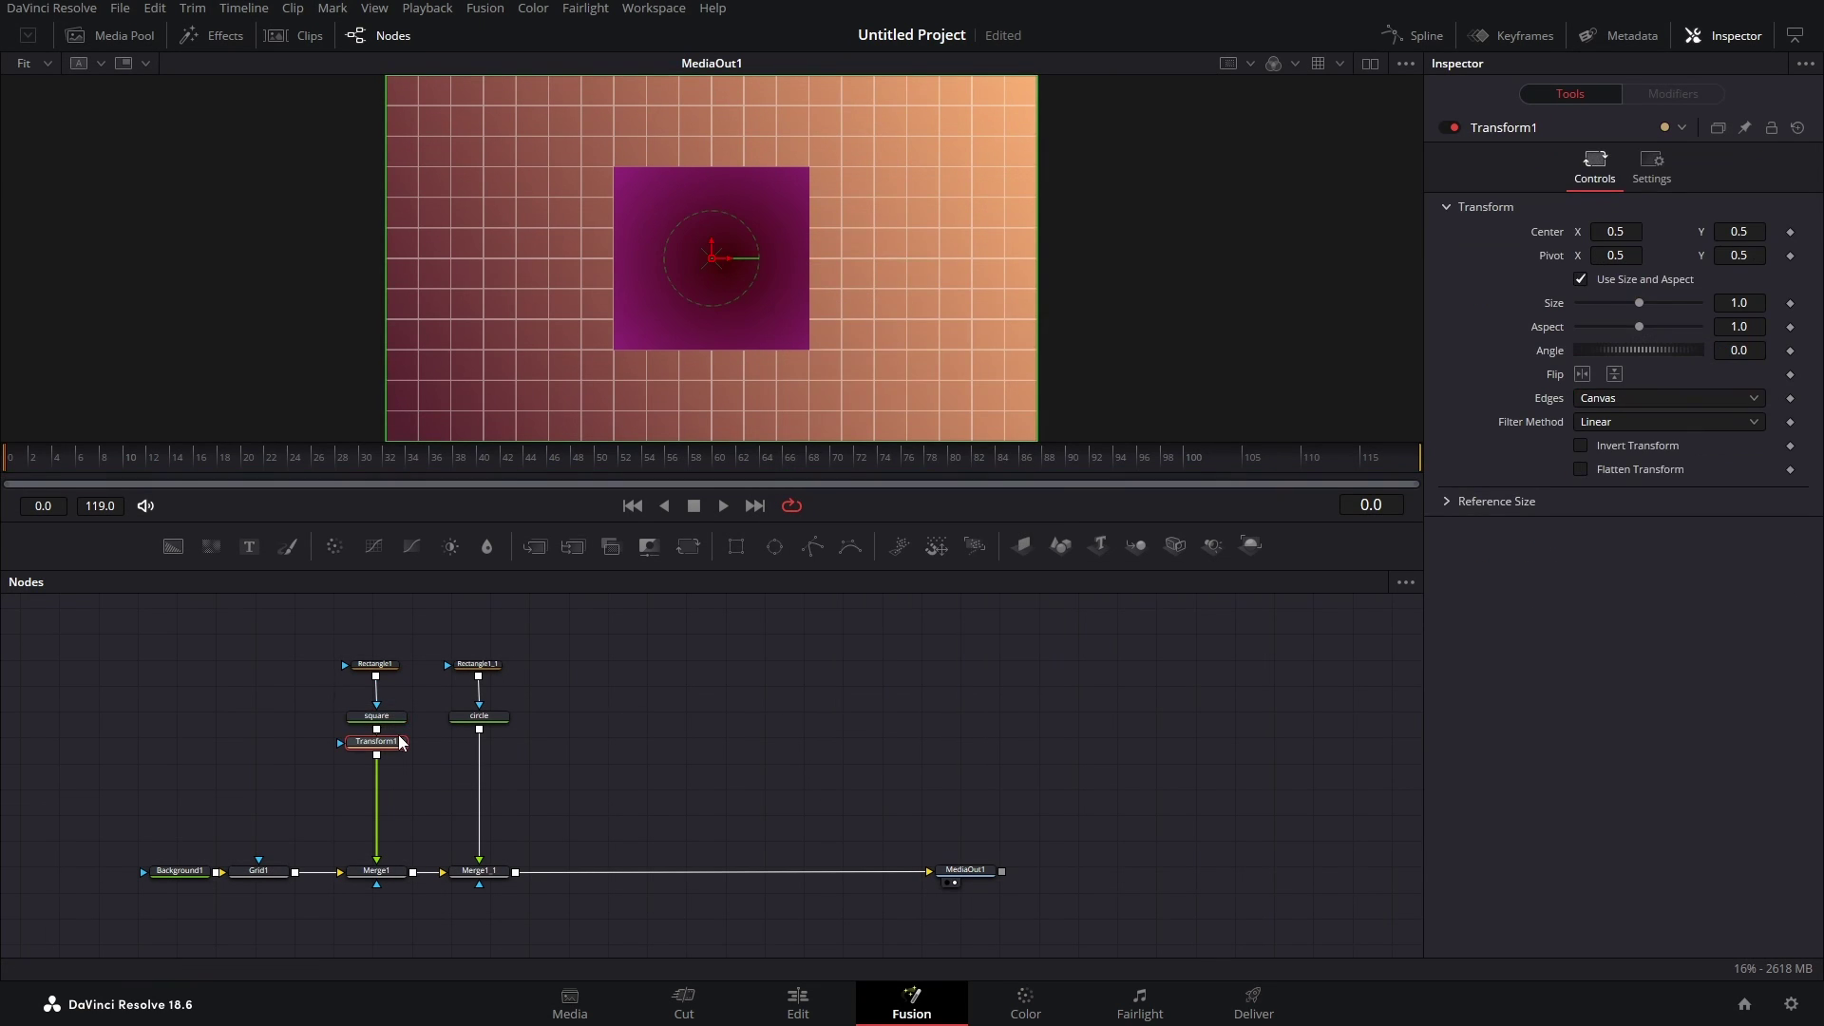
{"action": "left_click_drag", "start_coordinate": [1625, 235], "coordinate": [1558, 235]}
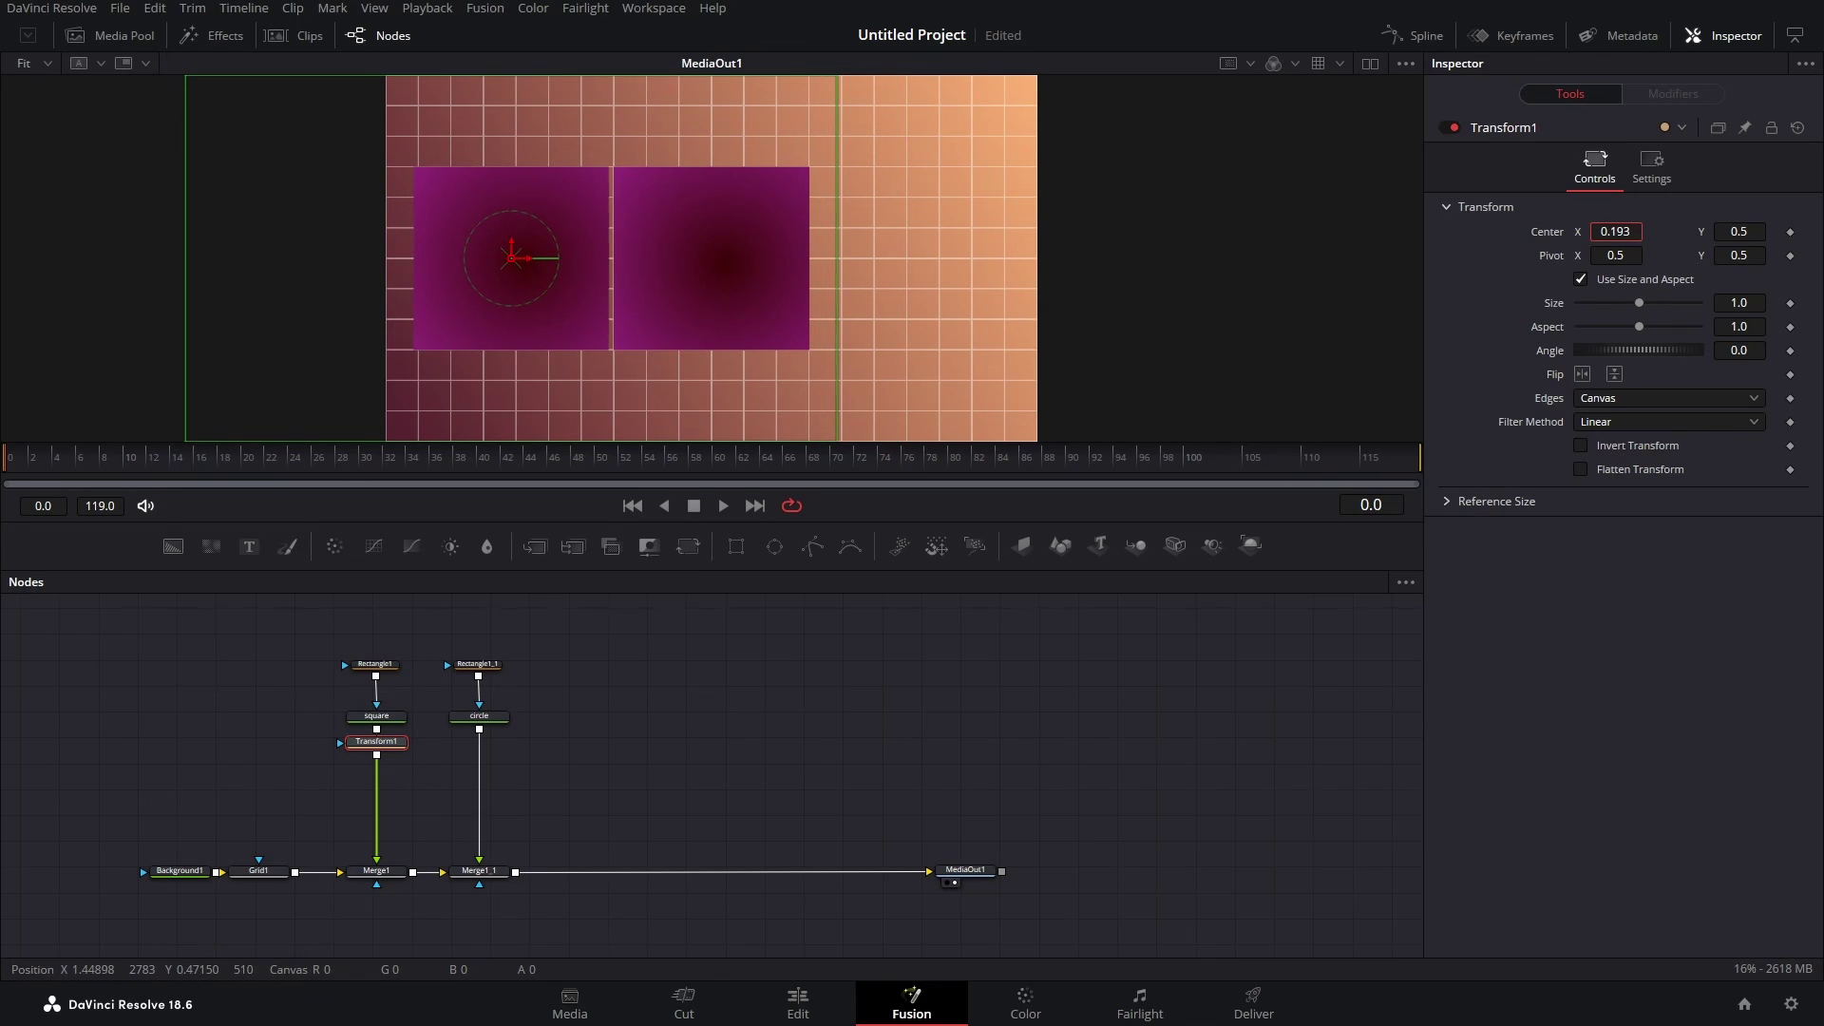
- Replace the circle node's copied rectangle mask with an Ellipse mask
{"action": "left_click", "coordinate": [477, 666]}
{"action": "key", "text": "Delete"}
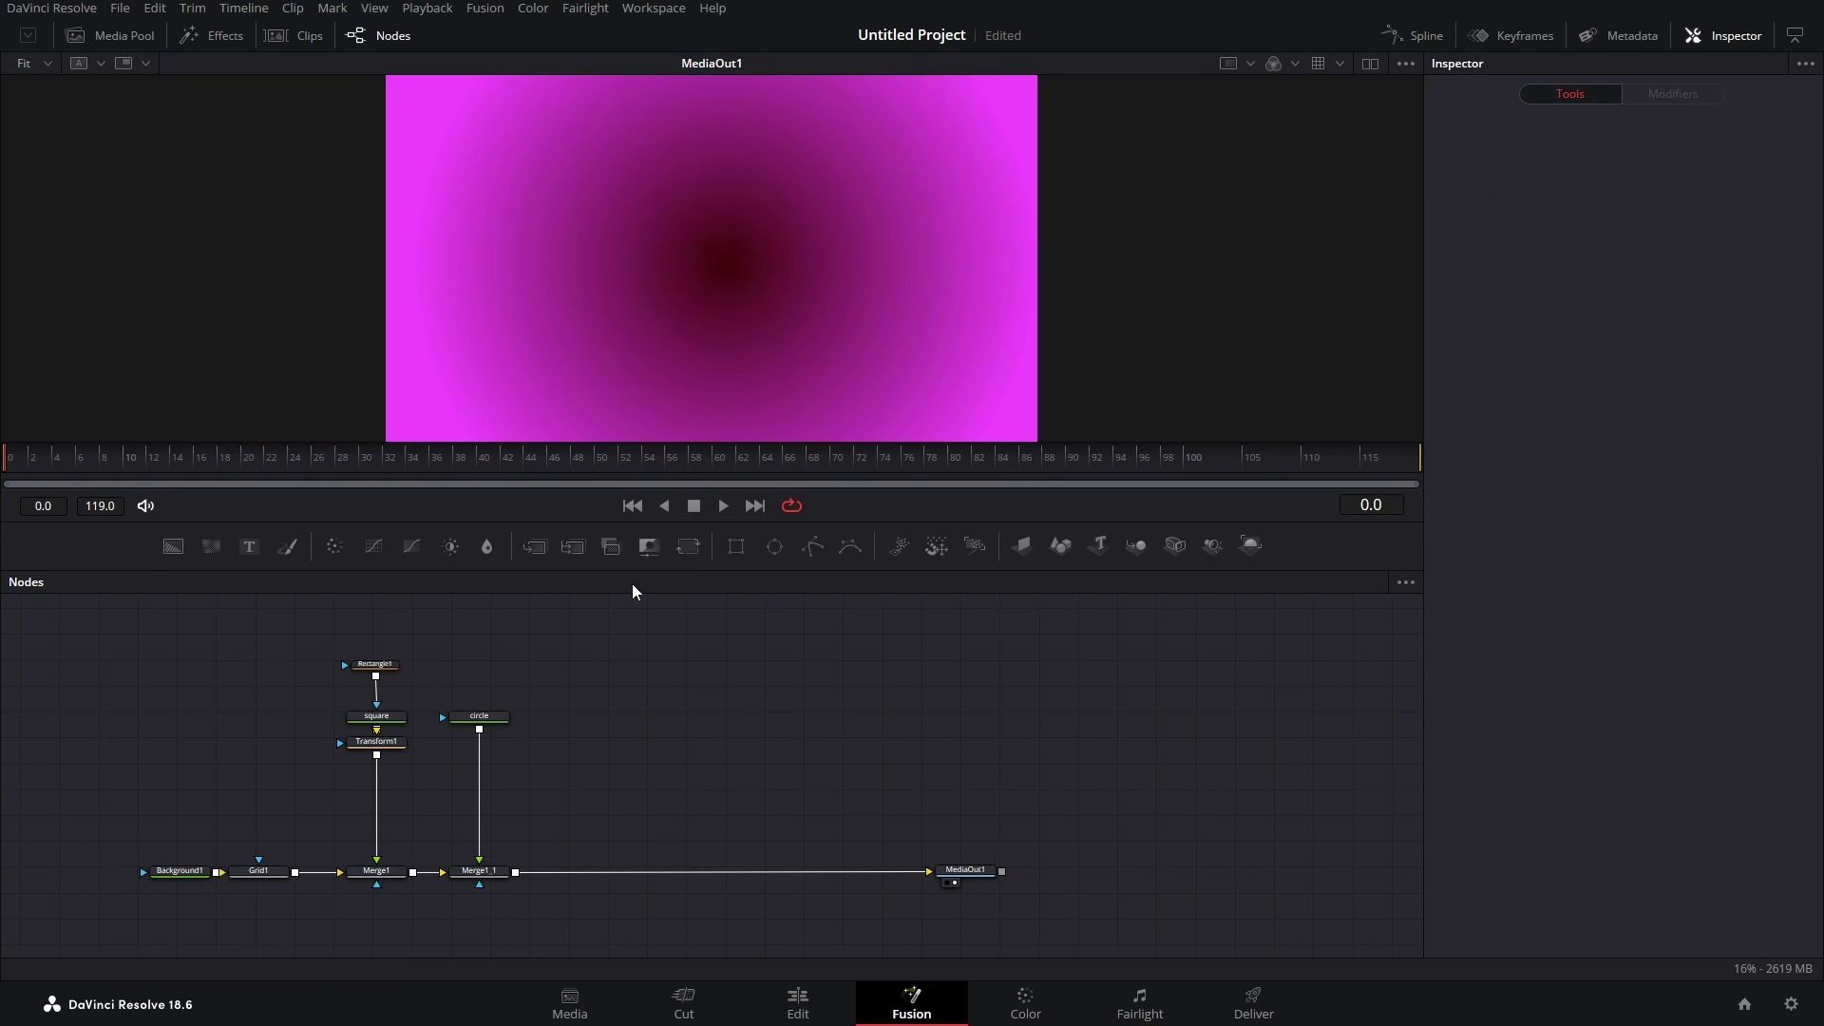
{"action": "left_click_drag", "start_coordinate": [774, 546], "coordinate": [623, 611]}
{"action": "left_click_drag", "start_coordinate": [482, 667], "coordinate": [481, 711]}
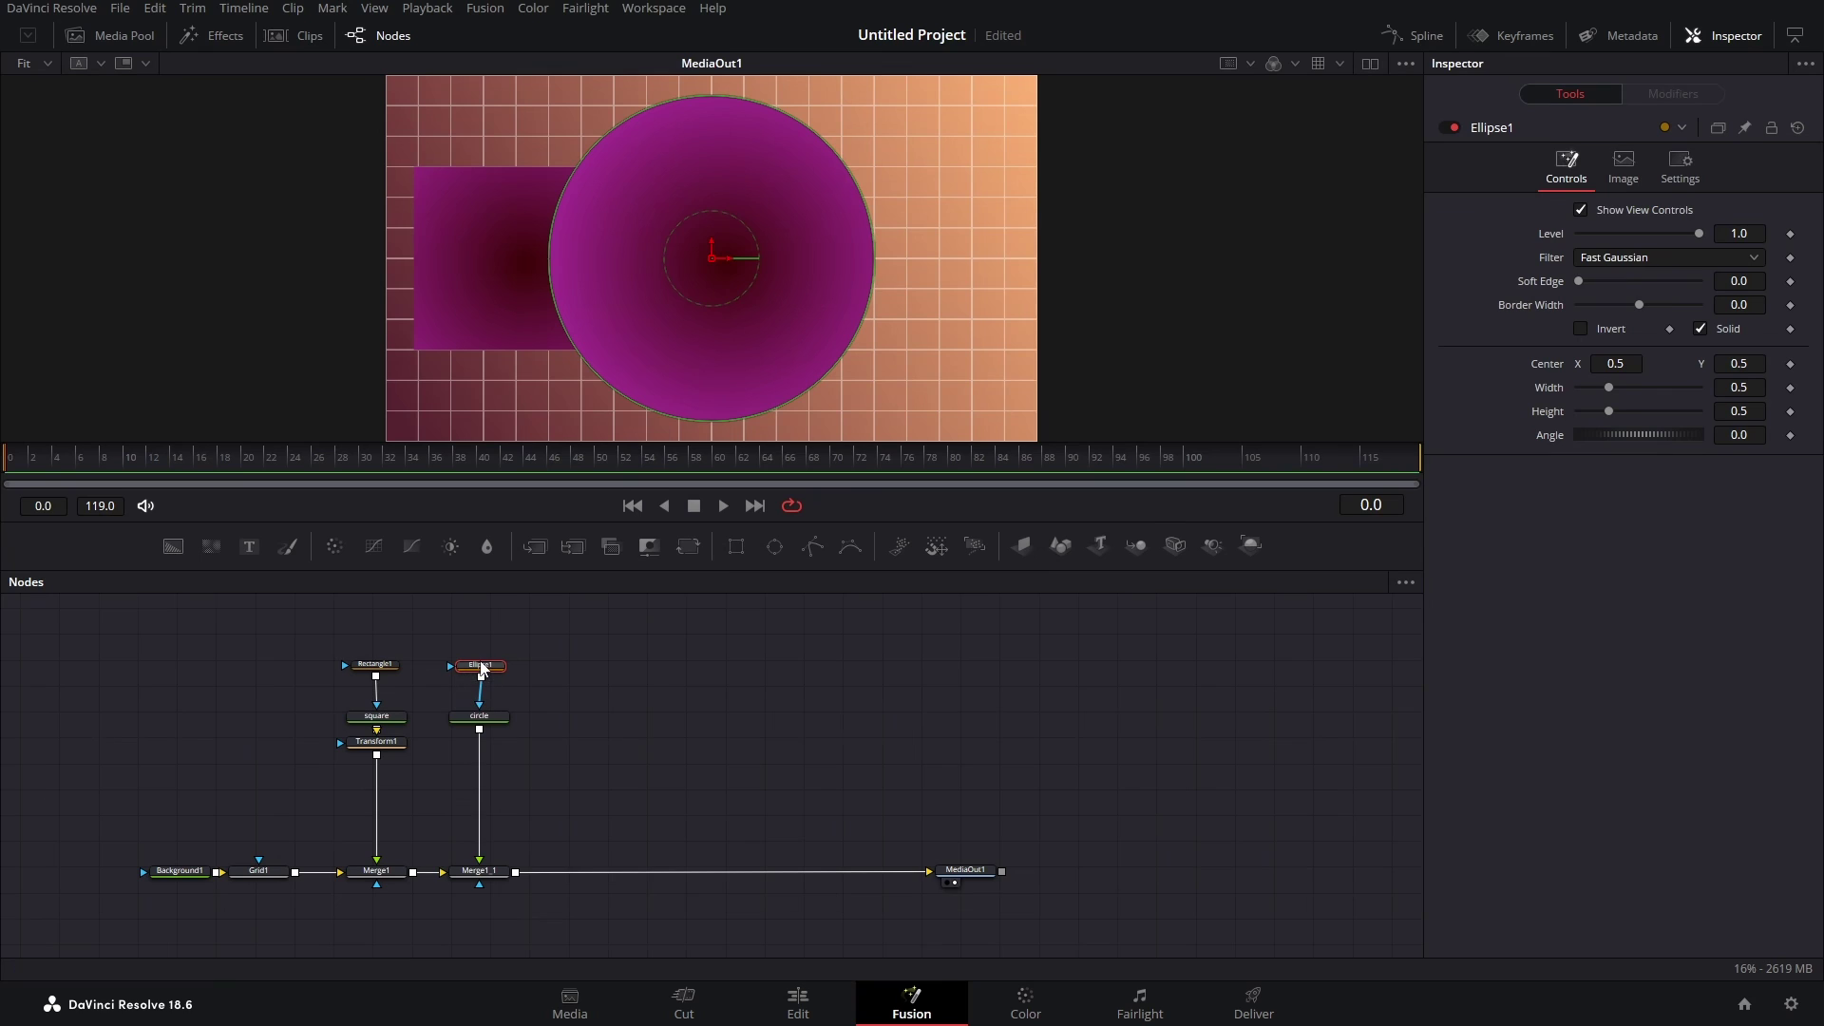
- Link the ellipse mask's Height to its Width with an expression and reduce the Width to about 0.285
{"action": "right_click", "coordinate": [1550, 412]}
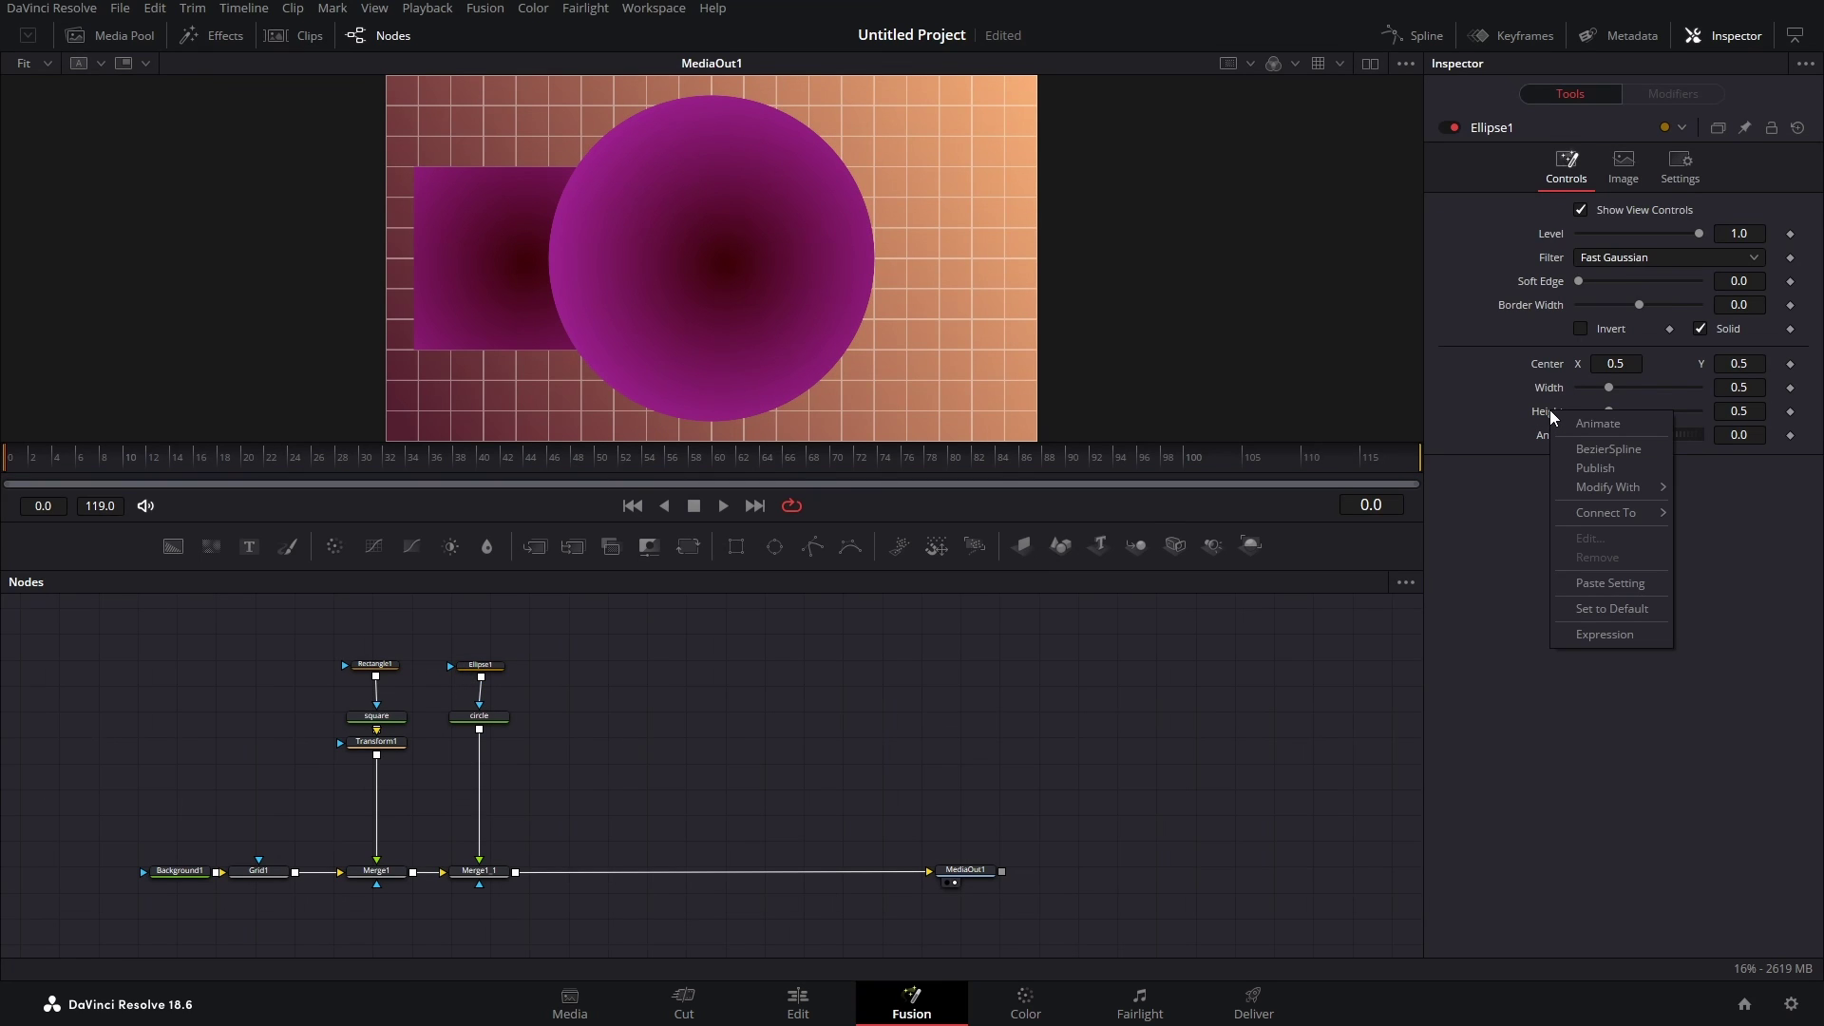
{"action": "left_click", "coordinate": [1593, 634]}
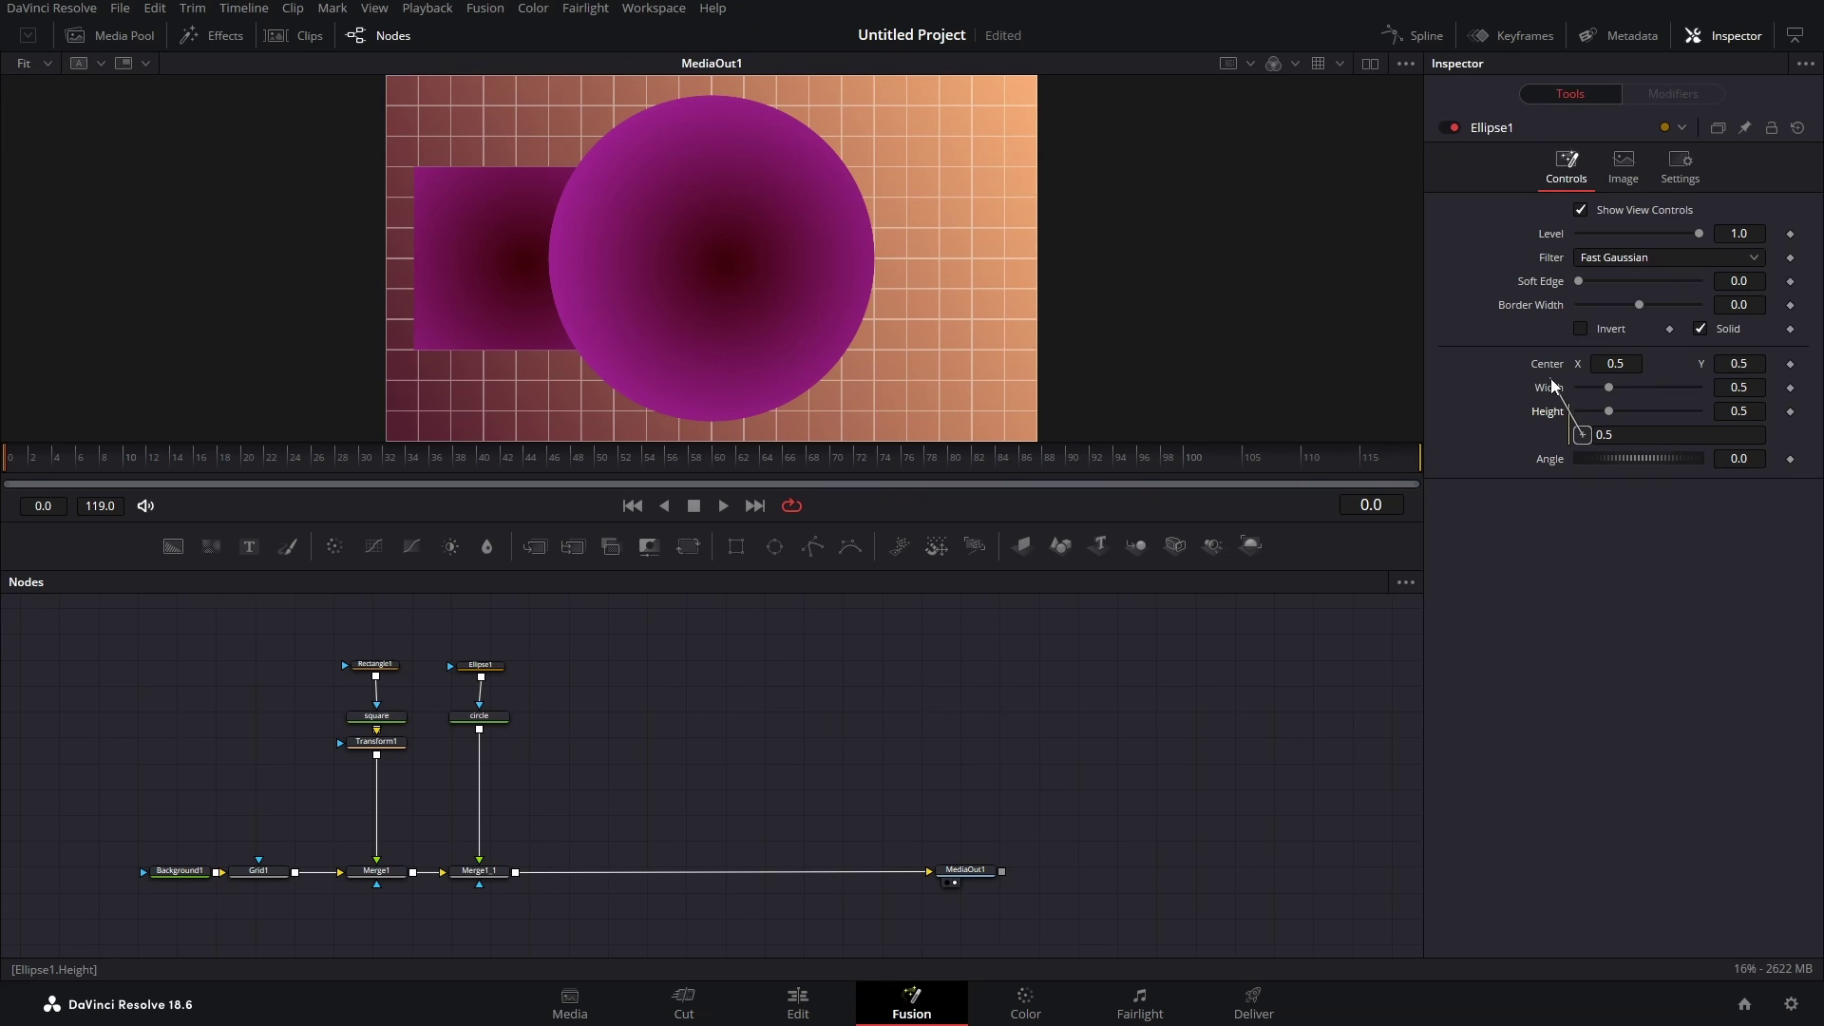
{"action": "left_click_drag", "start_coordinate": [1551, 378], "coordinate": [1553, 386]}
{"action": "left_click_drag", "start_coordinate": [1753, 386], "coordinate": [1697, 386]}
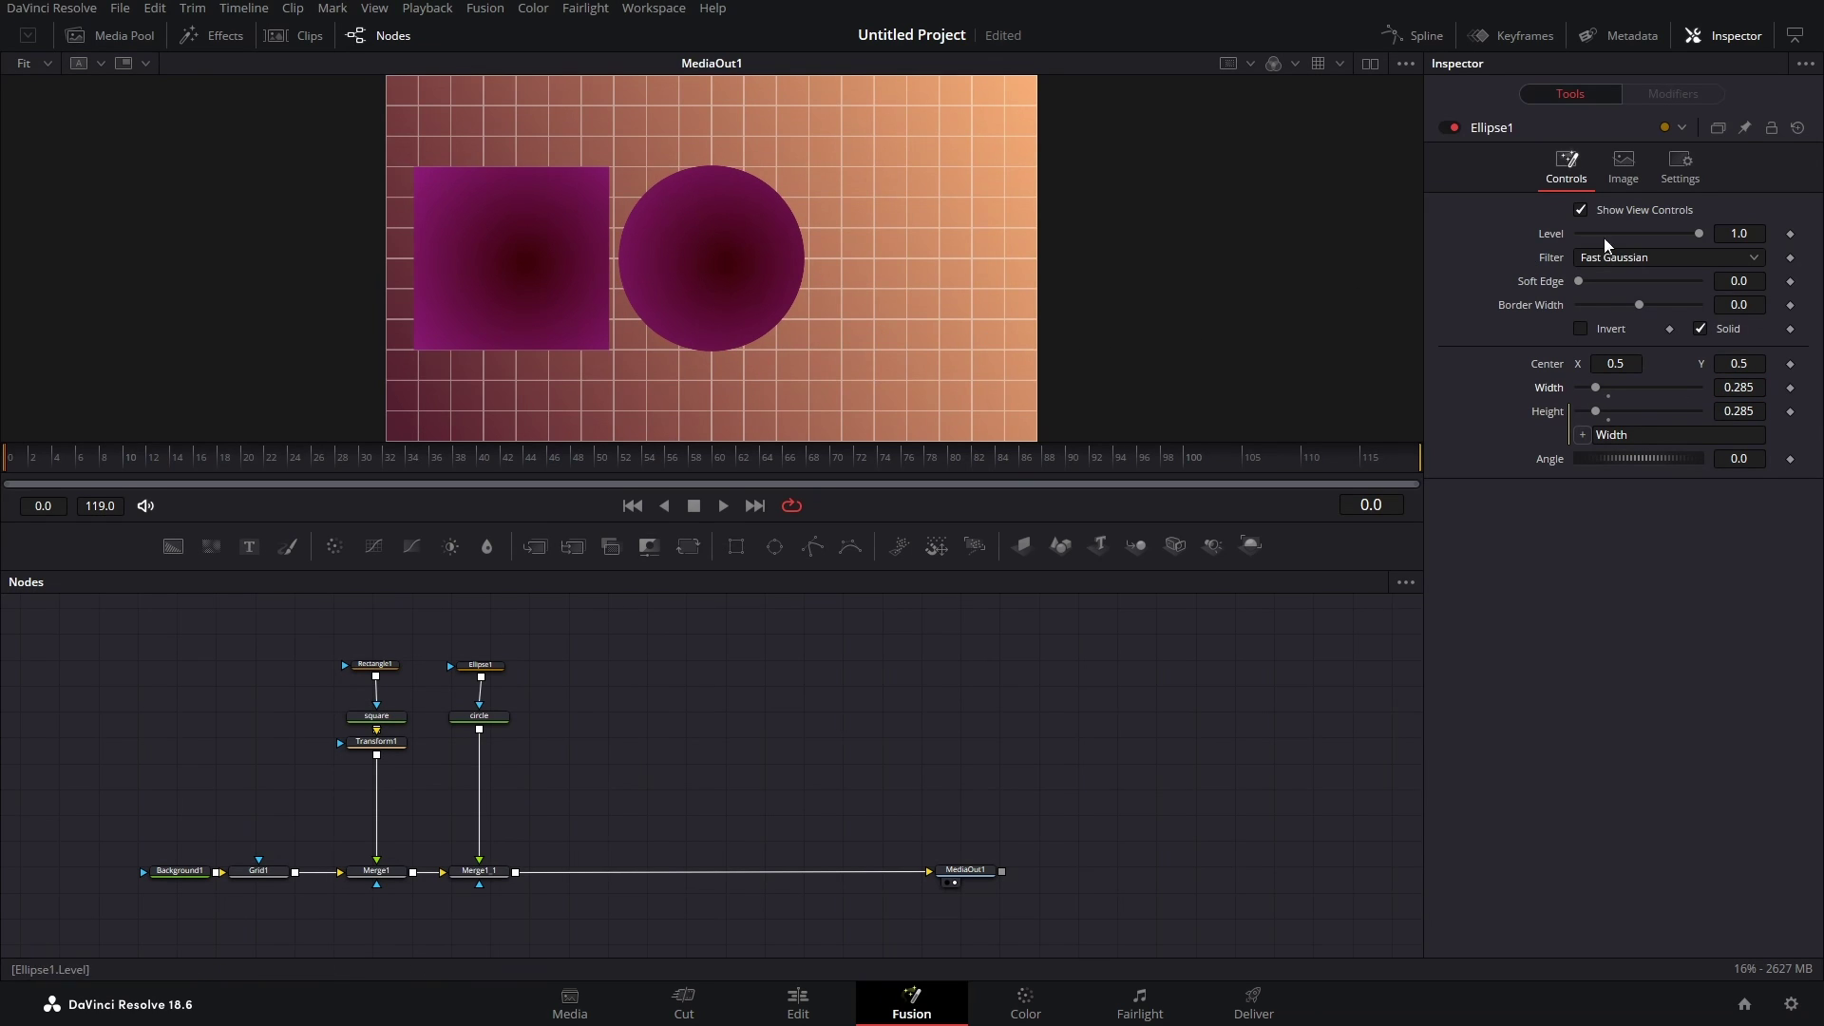
- Add a Transform after the circle node and move the circle over the square, to about Center X 0.192
{"action": "left_click", "coordinate": [481, 717]}
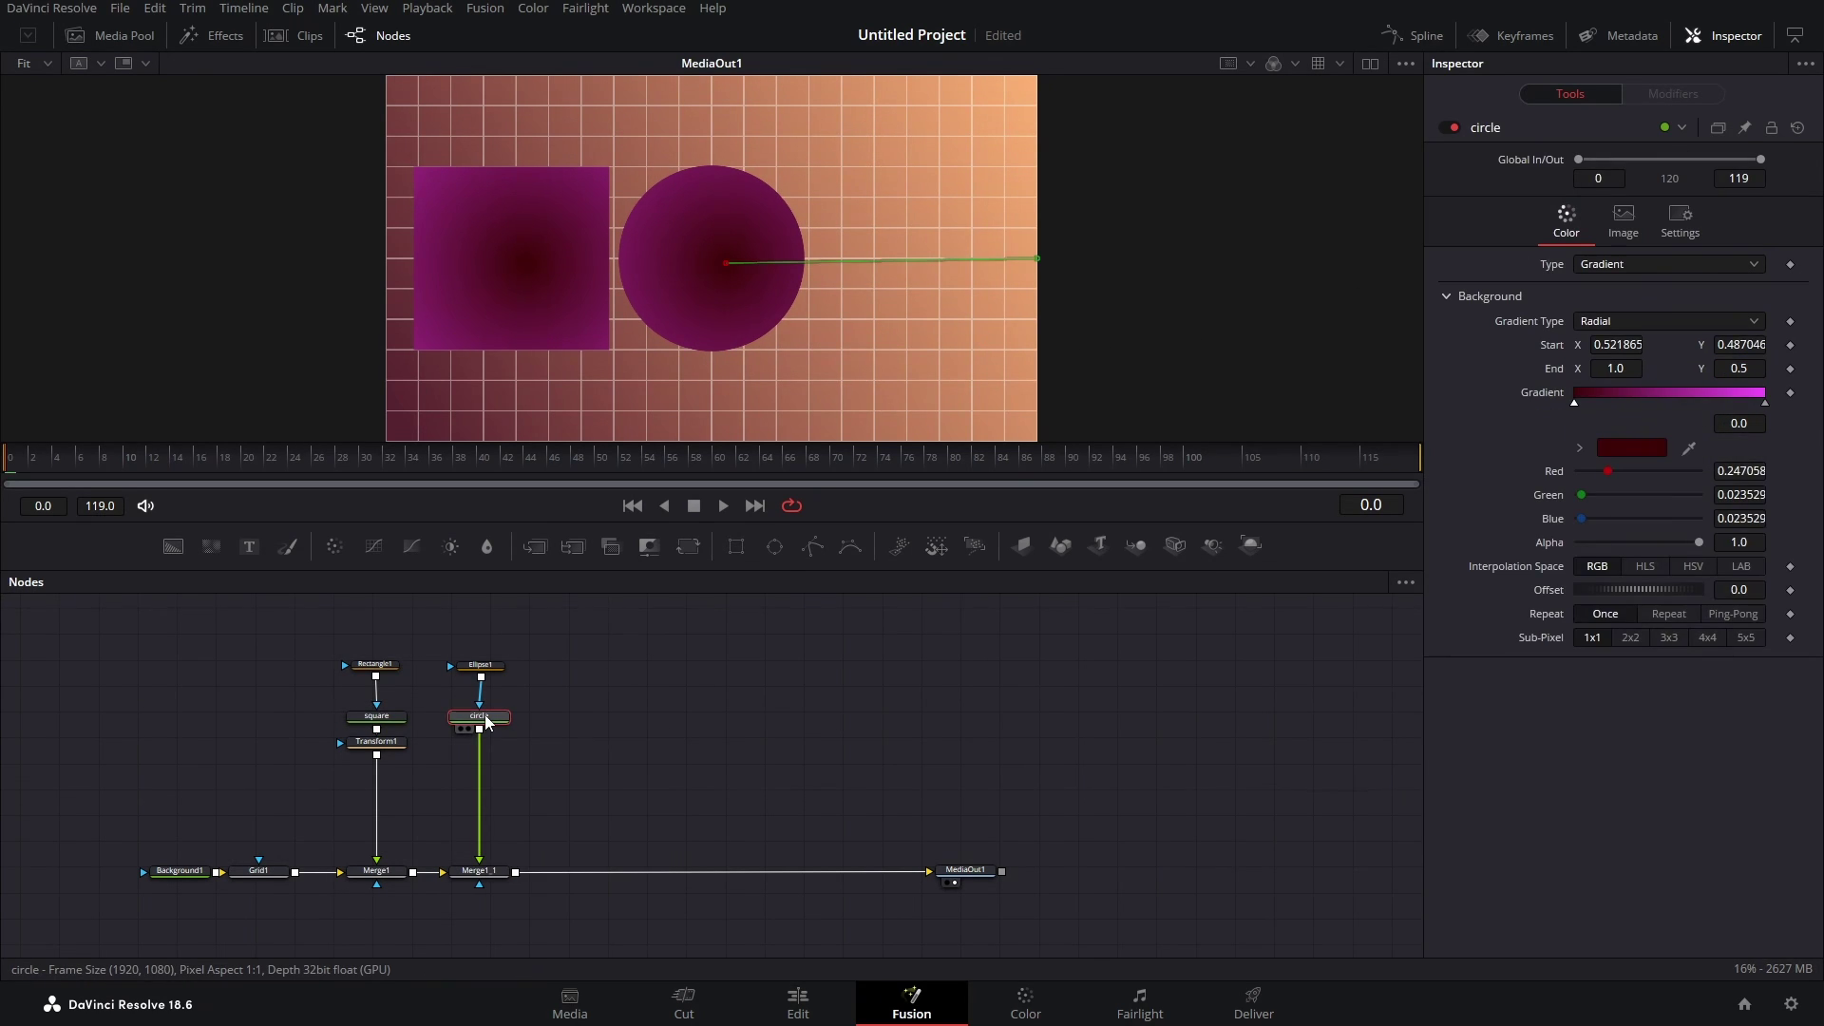
{"action": "key", "text": "shift+space"}
{"action": "type", "text": "tran"}
{"action": "key", "text": "Return"}
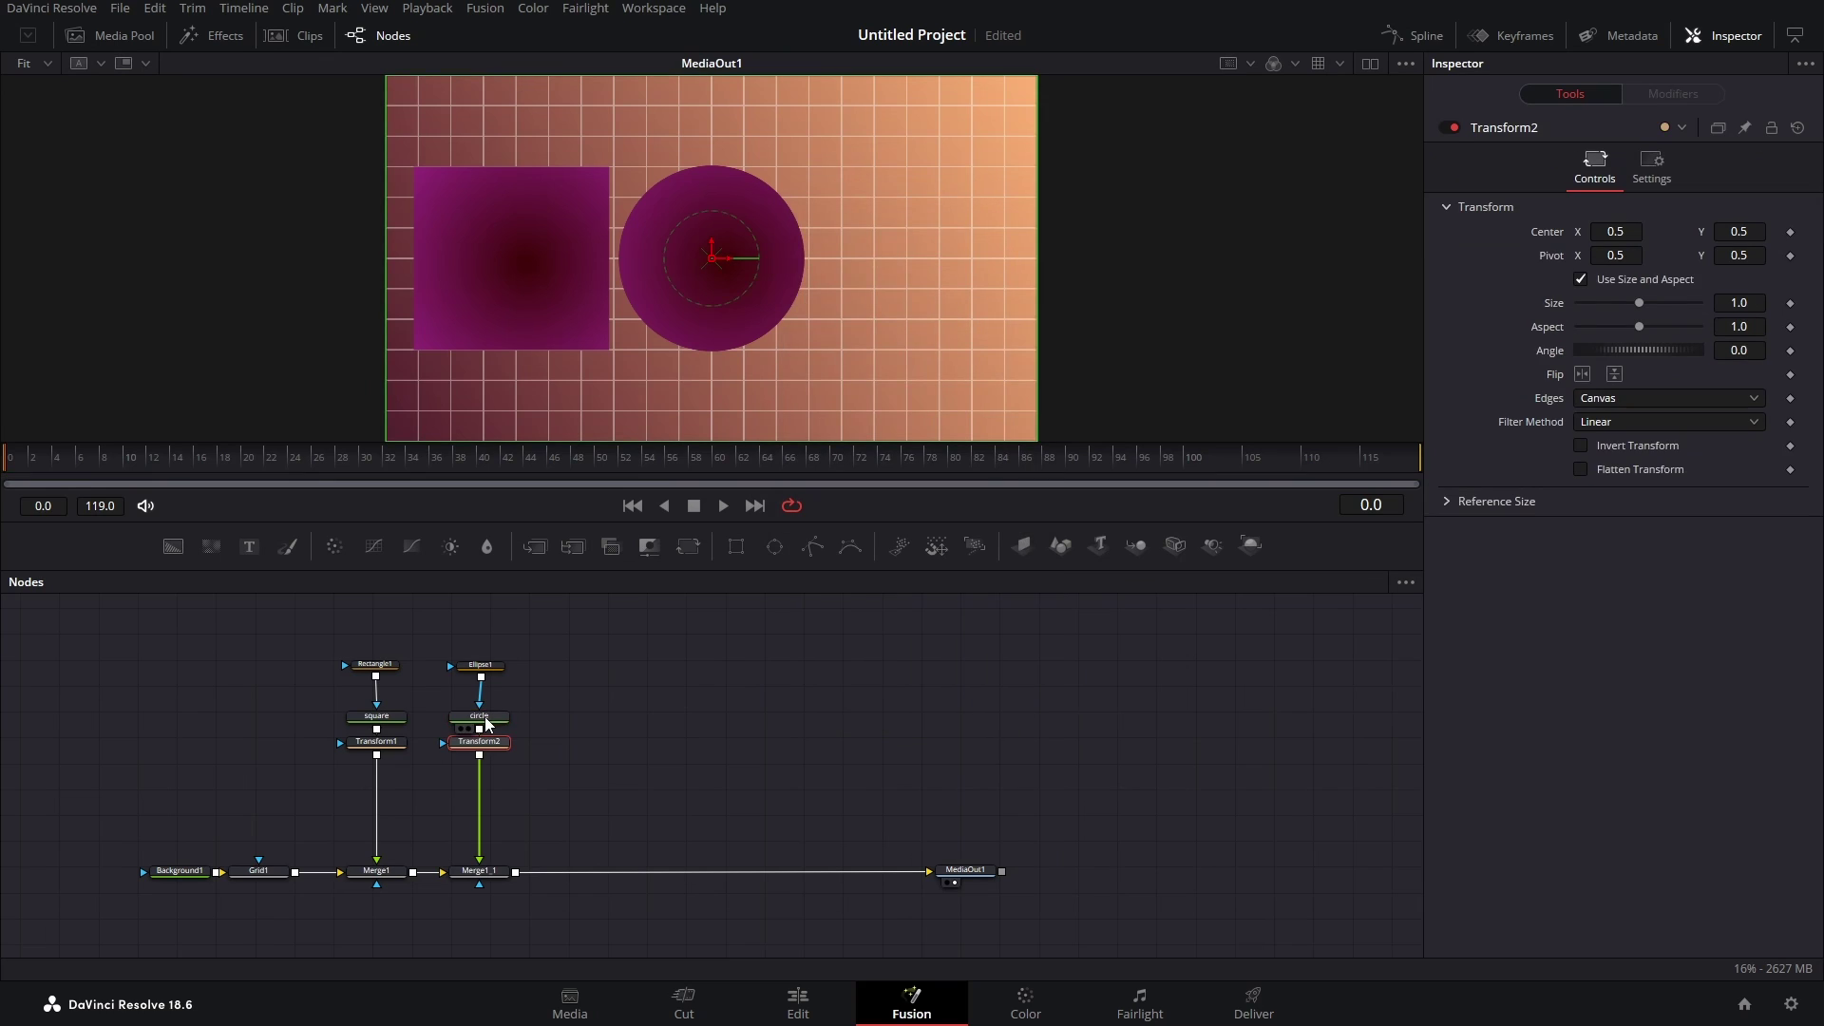
{"action": "left_click_drag", "start_coordinate": [713, 267], "coordinate": [532, 270]}
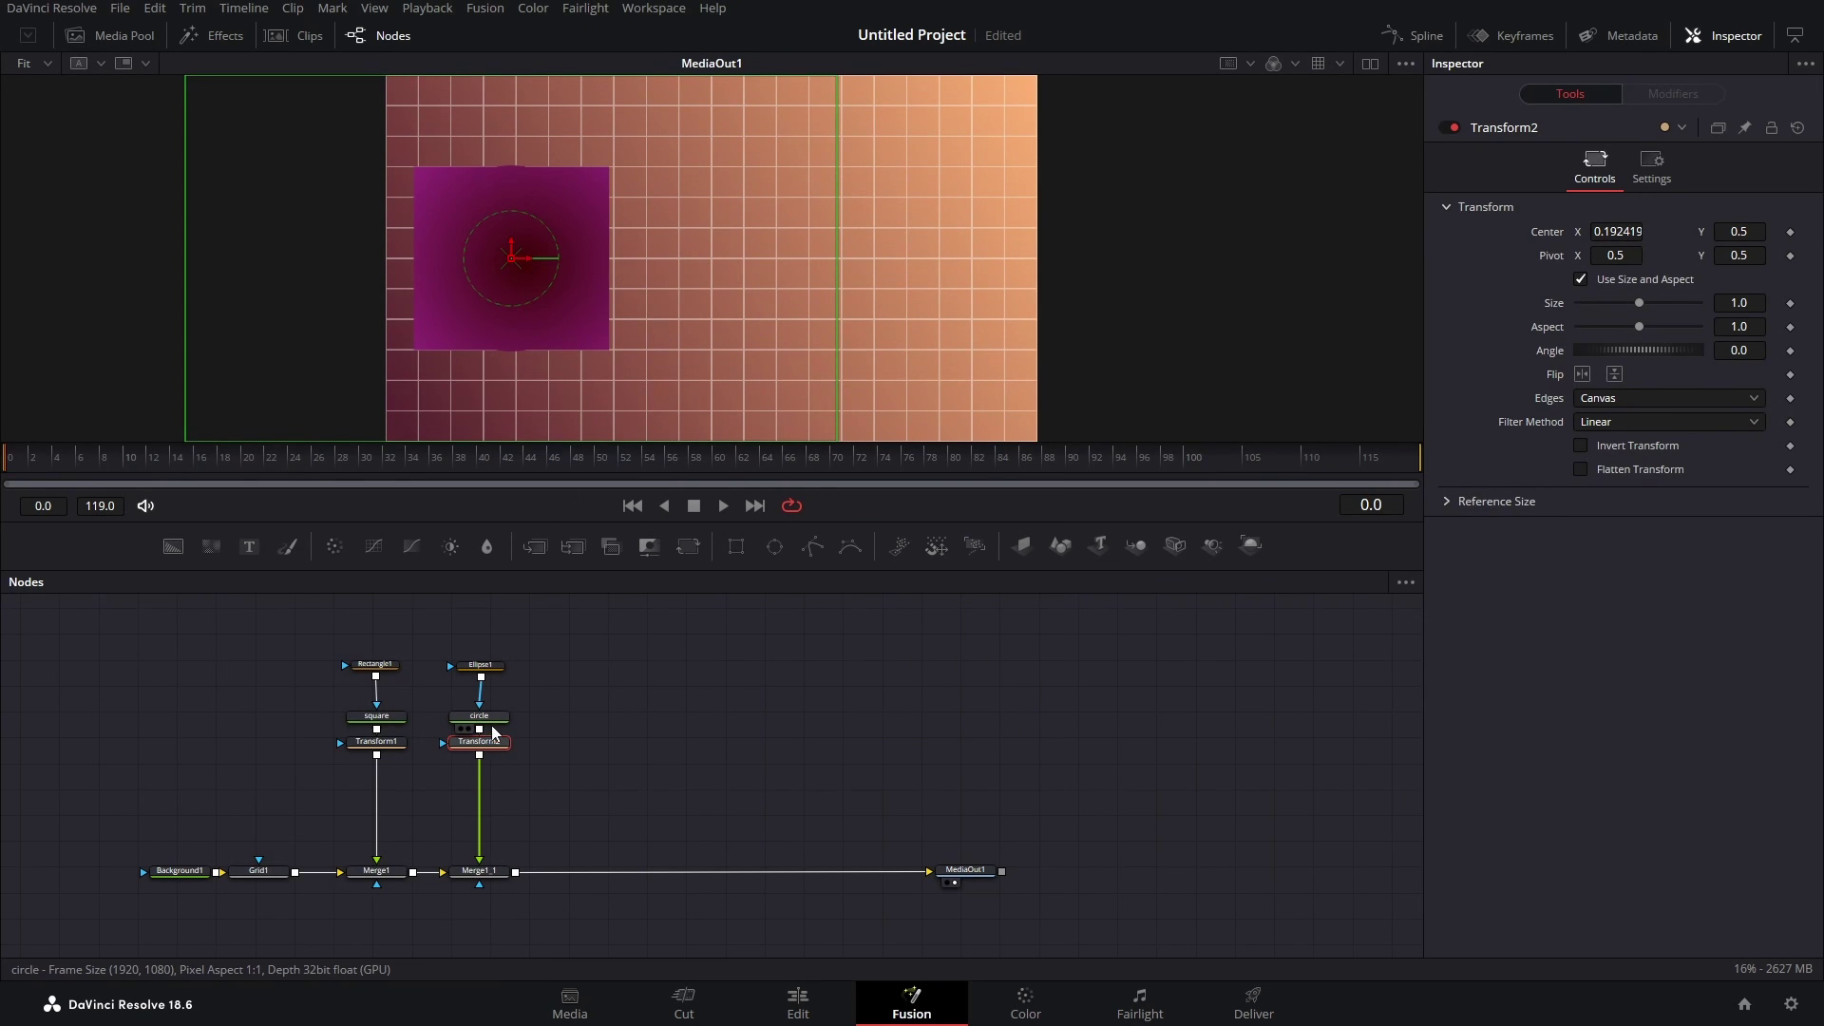
- Reduce the ellipse mask's Width to about 0.276 and move the circle's Transform to about Center X 0.758
{"action": "left_click", "coordinate": [481, 665]}
{"action": "left_click_drag", "start_coordinate": [1759, 387], "coordinate": [1739, 386]}
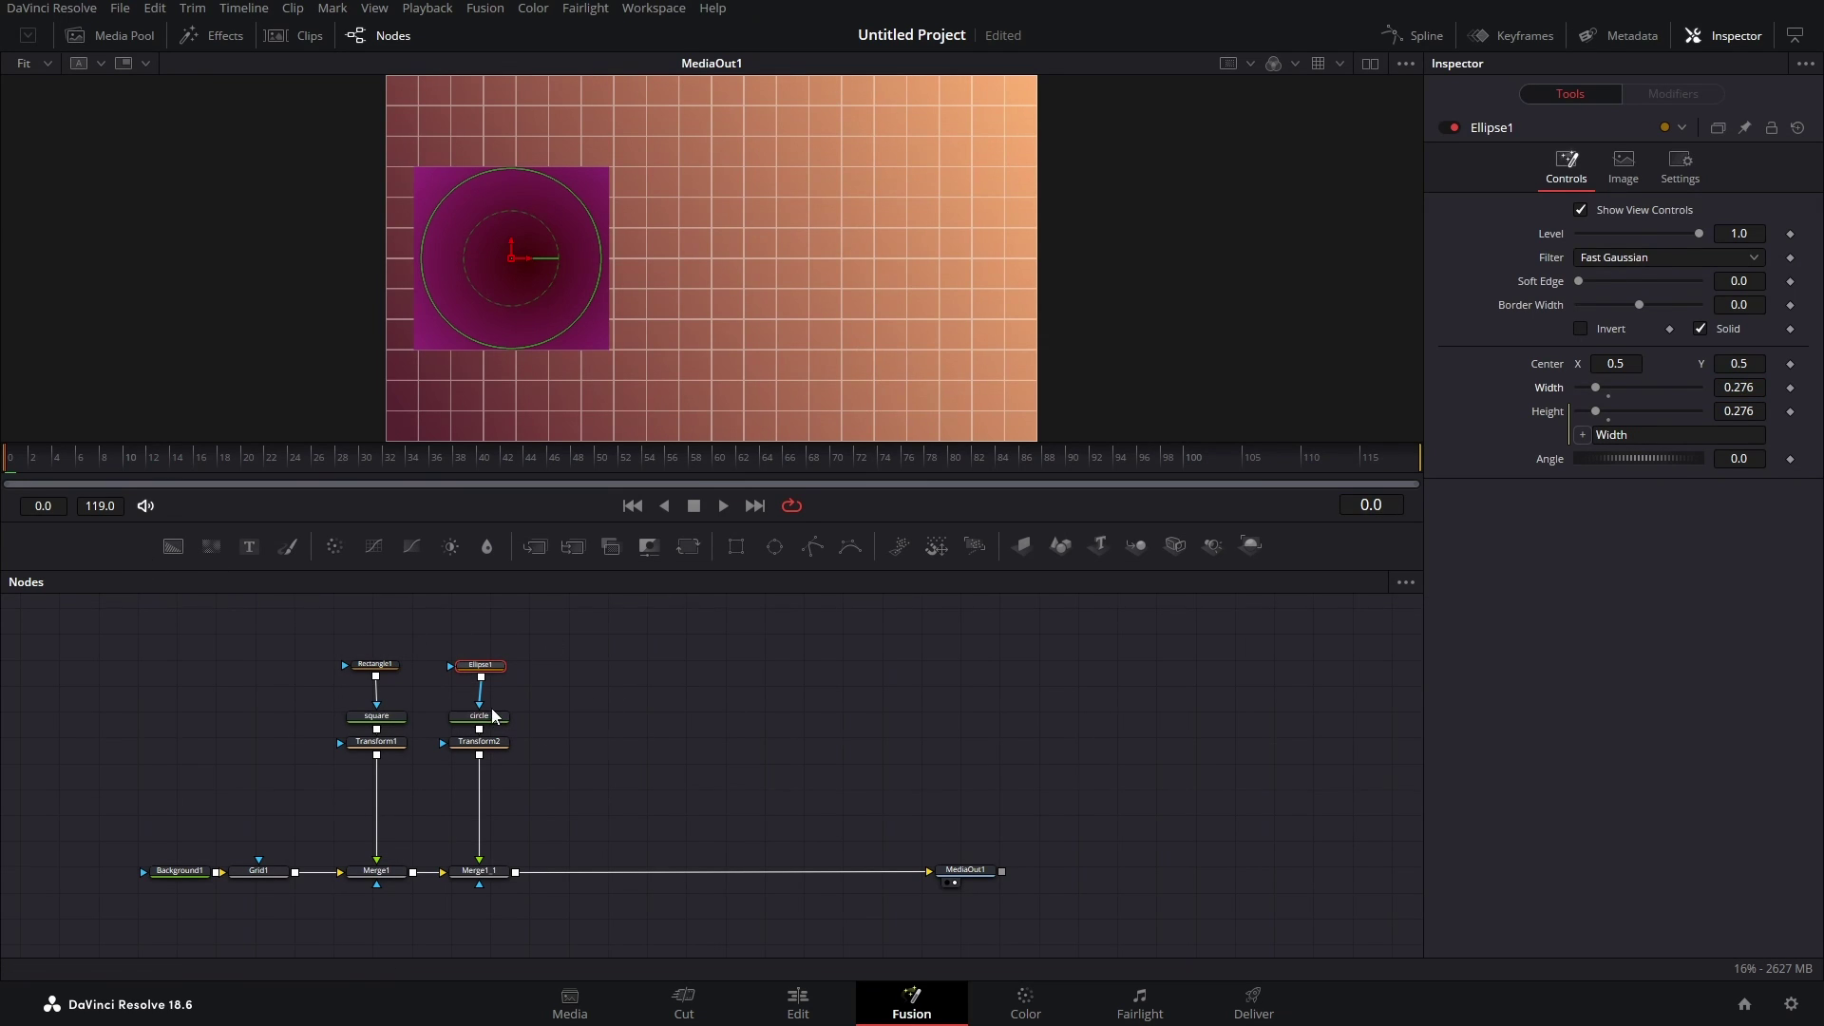
{"action": "left_click", "coordinate": [479, 742]}
{"action": "left_click_drag", "start_coordinate": [1616, 231], "coordinate": [1714, 231]}
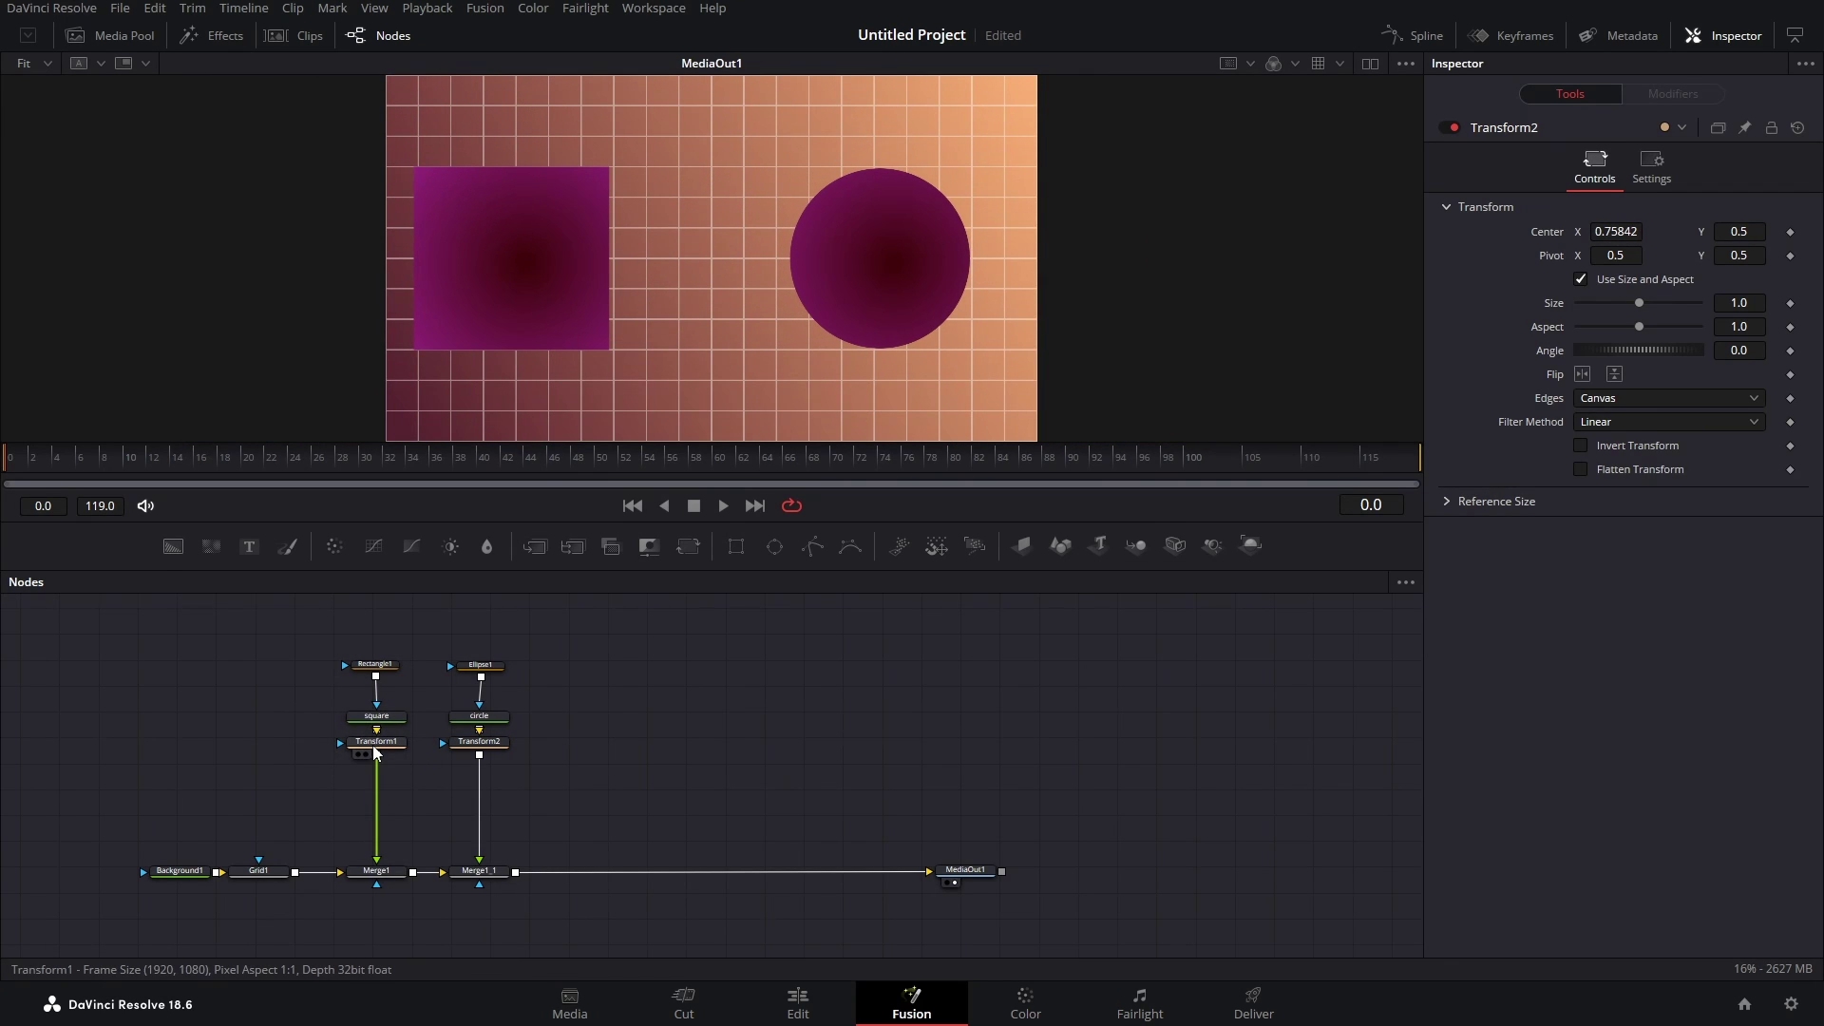
- Keyframe the square's Transform Center X from 0.193 at frame 0 to about 0.753 around frame 20
{"action": "mouse_move", "coordinate": [376, 748]}
{"action": "left_click", "coordinate": [377, 743]}
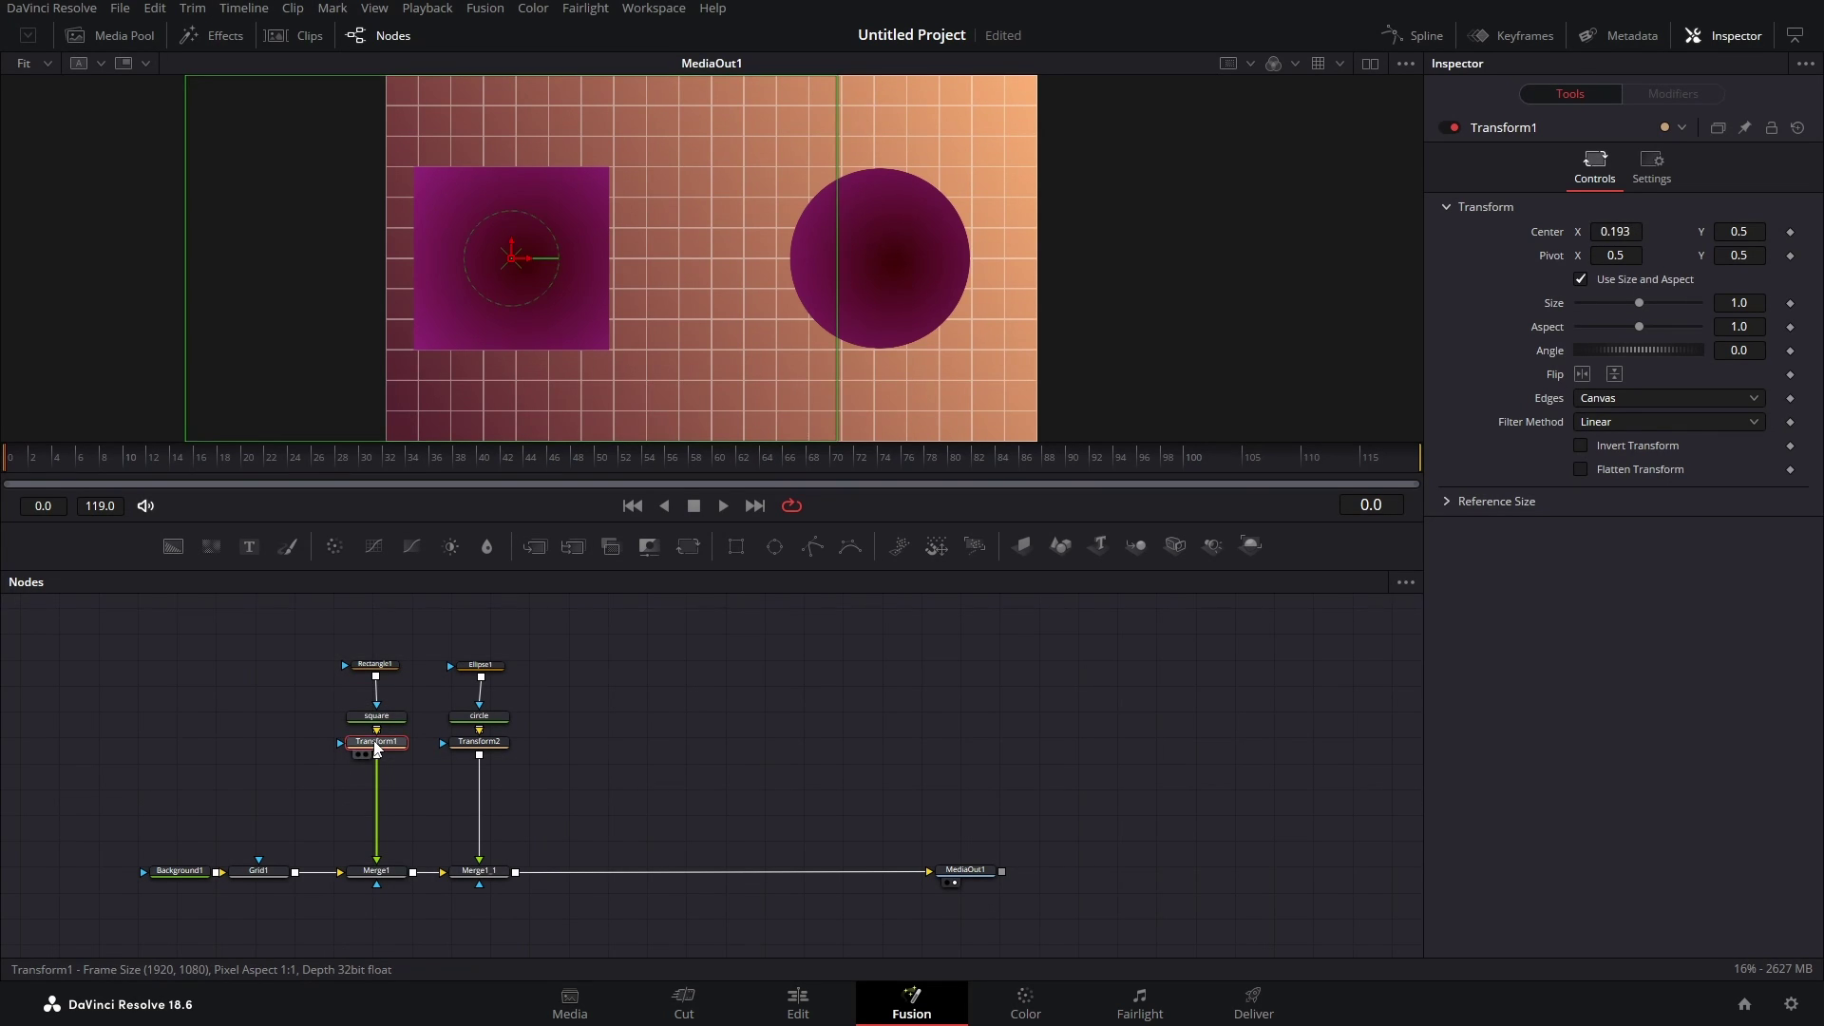
{"action": "left_click", "coordinate": [1791, 233]}
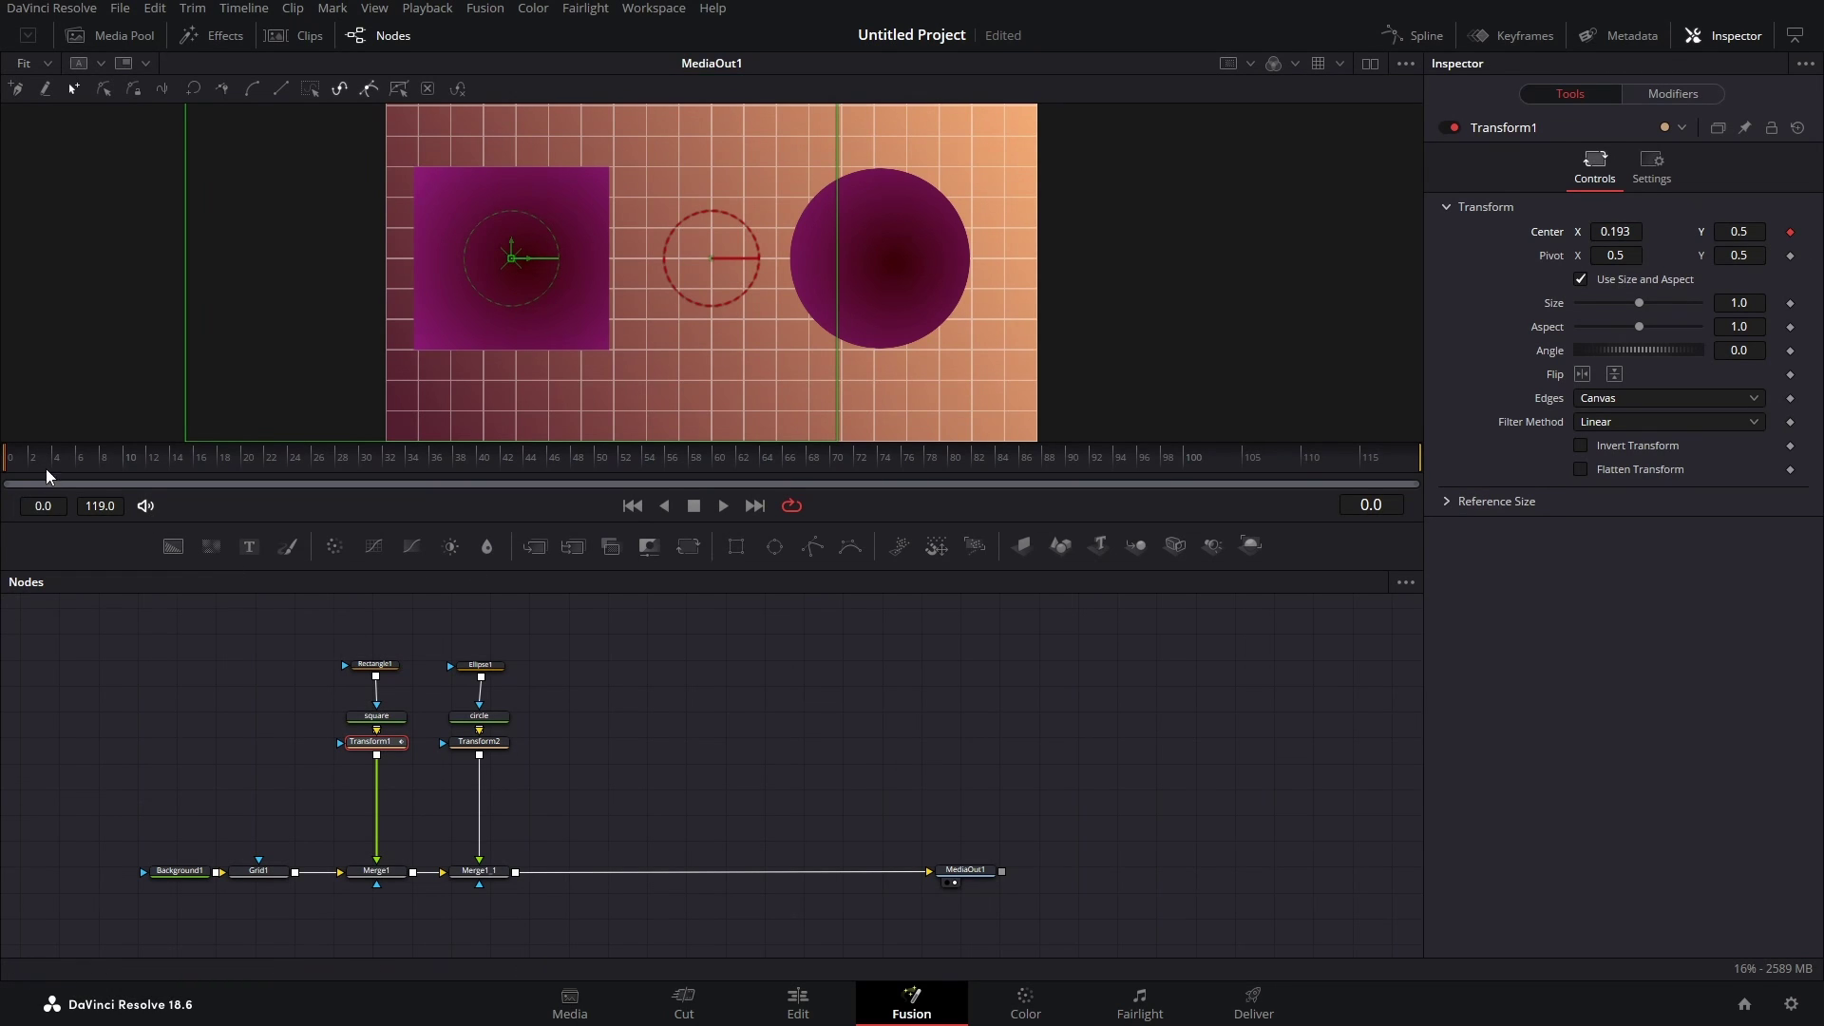
{"action": "left_click_drag", "start_coordinate": [55, 458], "coordinate": [222, 470]}
{"action": "left_click", "coordinate": [1791, 232]}
{"action": "left_click_drag", "start_coordinate": [1612, 232], "coordinate": [1728, 232]}
{"action": "left_click_drag", "start_coordinate": [134, 460], "coordinate": [2, 511]}
- Keyframe the square mask's Corner Radius from 0 at frame 0 to 1.0 at frame 20, and set its Width to about 0.287
{"action": "left_click", "coordinate": [378, 668]}
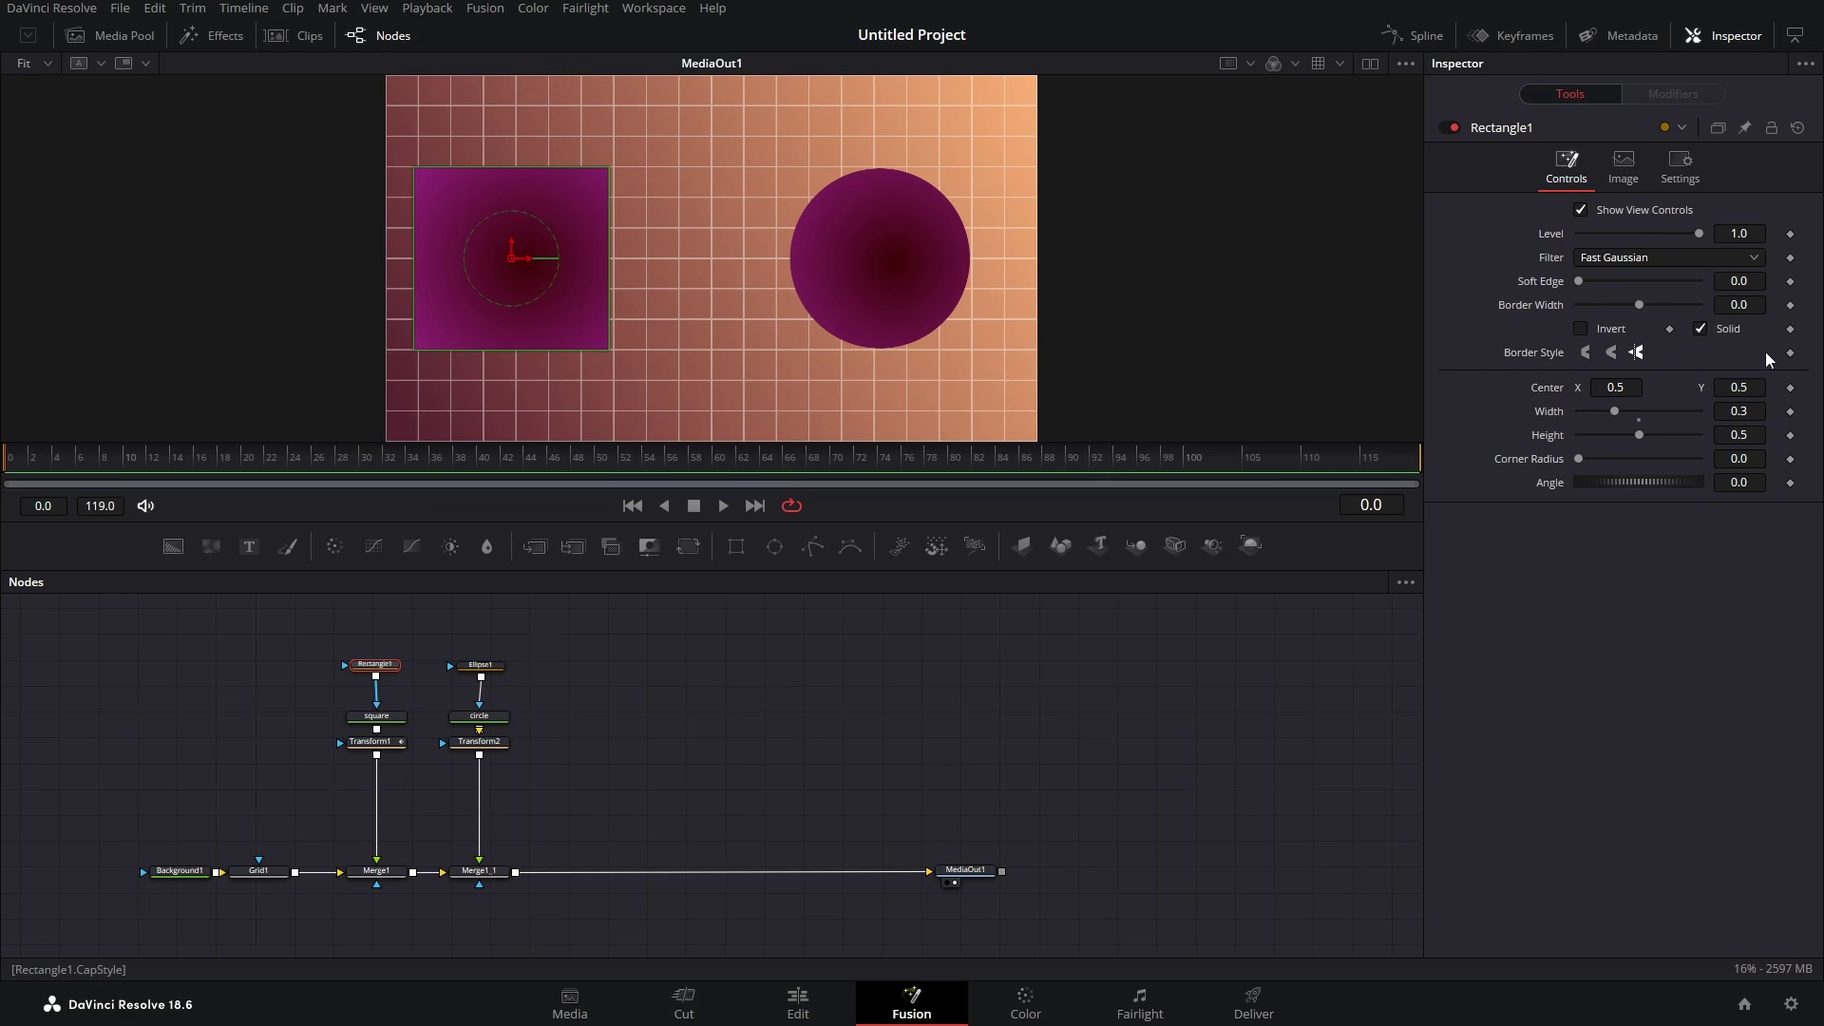
{"action": "left_click", "coordinate": [1790, 460]}
{"action": "left_click_drag", "start_coordinate": [57, 468], "coordinate": [244, 463]}
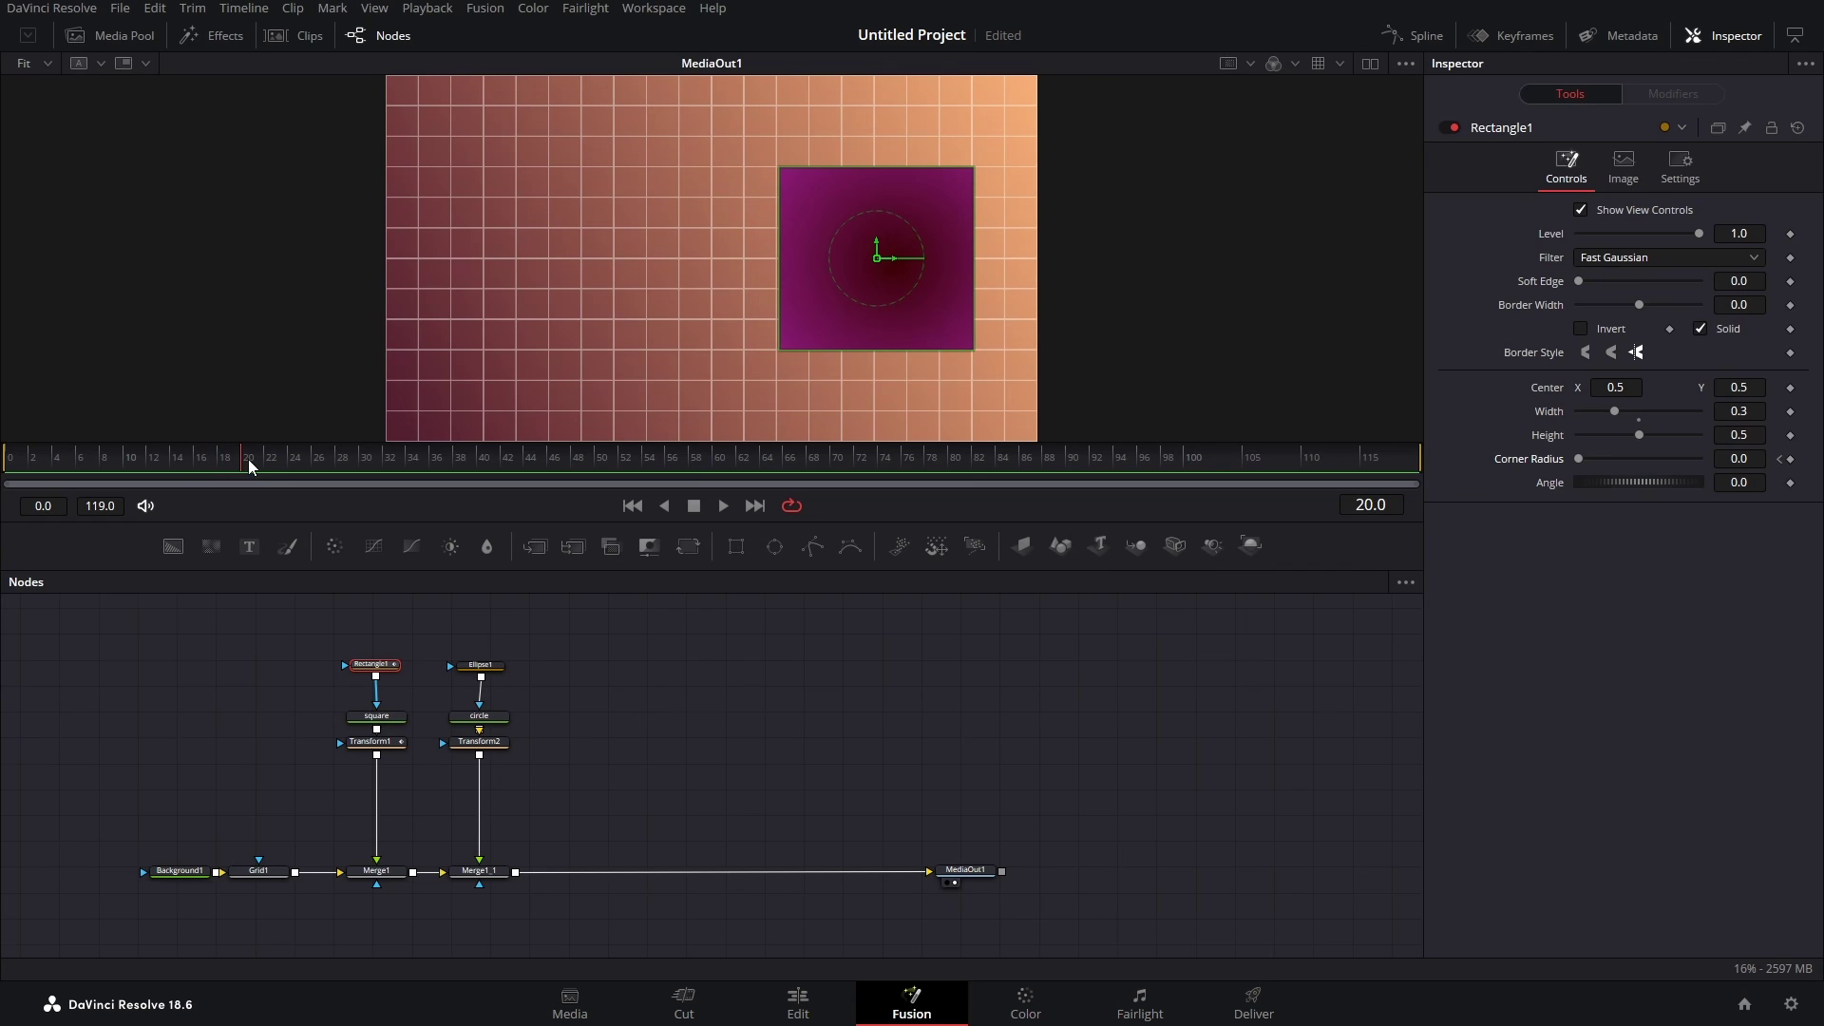
{"action": "left_click", "coordinate": [1792, 460]}
{"action": "left_click_drag", "start_coordinate": [1580, 464], "coordinate": [1741, 410]}
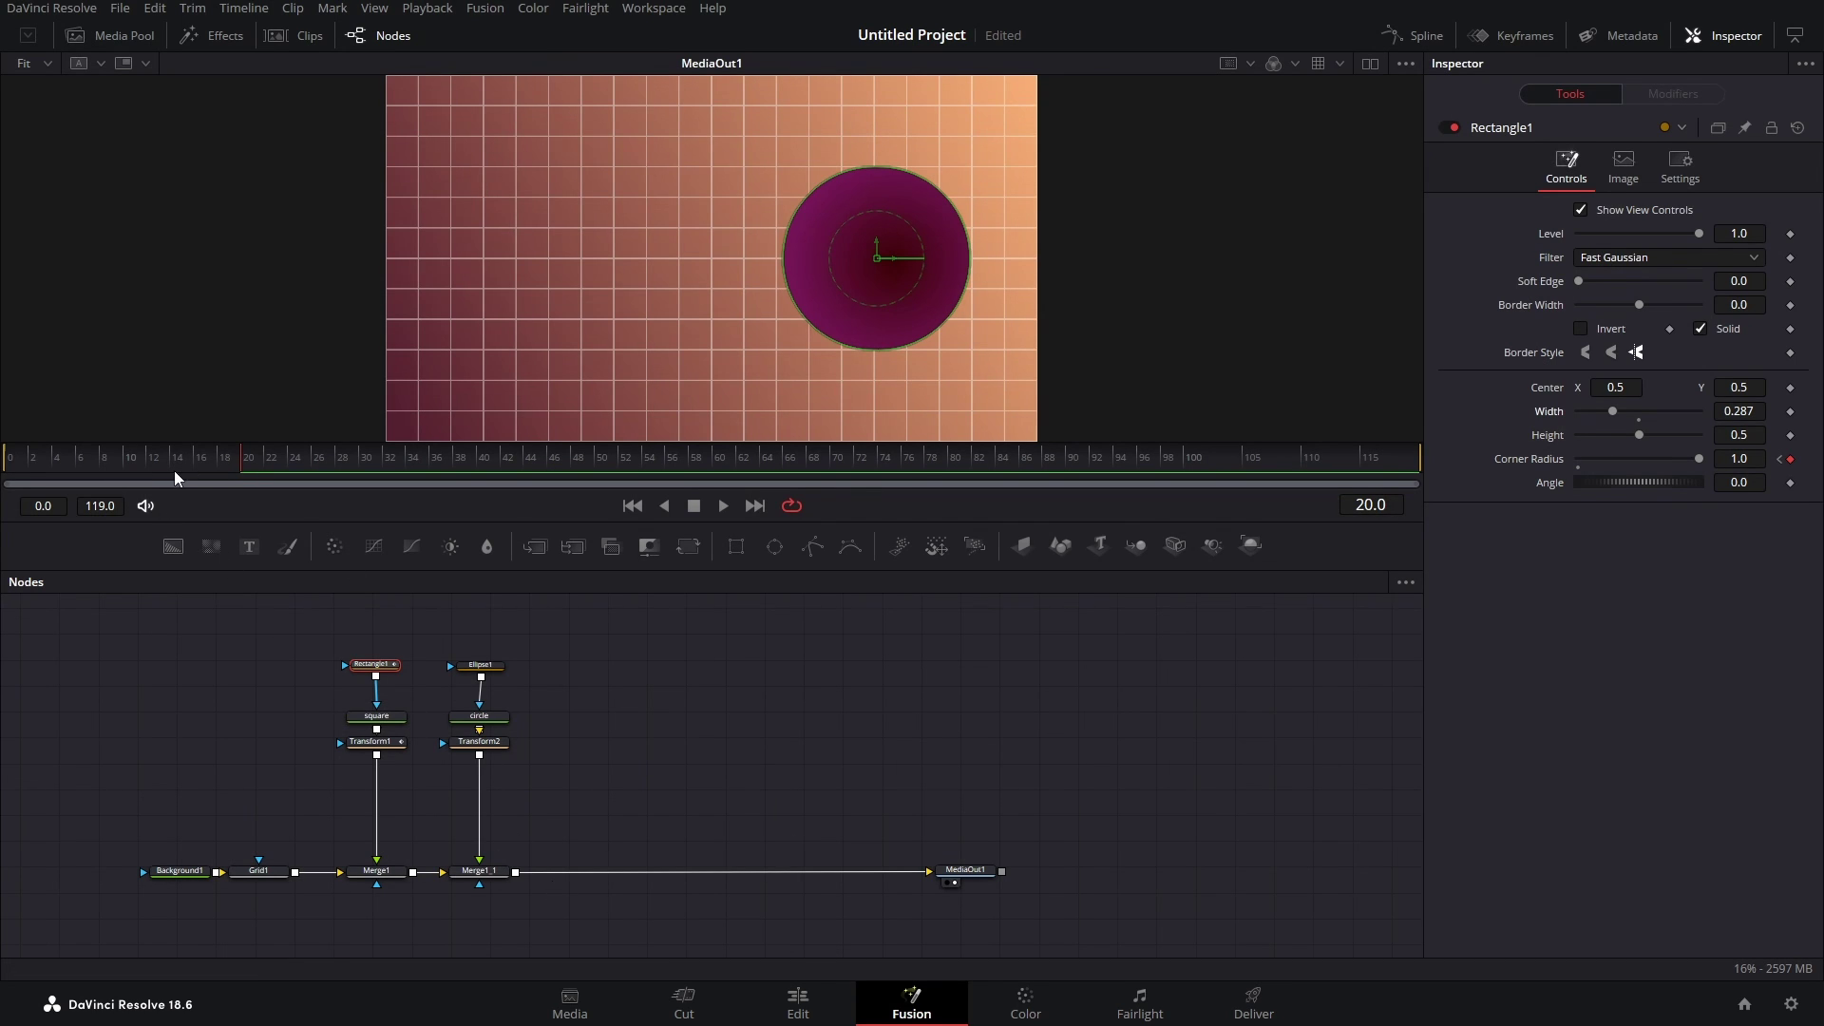
{"action": "left_click_drag", "start_coordinate": [174, 470], "coordinate": [312, 500]}
- Detach Merge1_1 from the main flow and reconnect the circle's Transform to it
{"action": "left_click", "coordinate": [584, 776]}
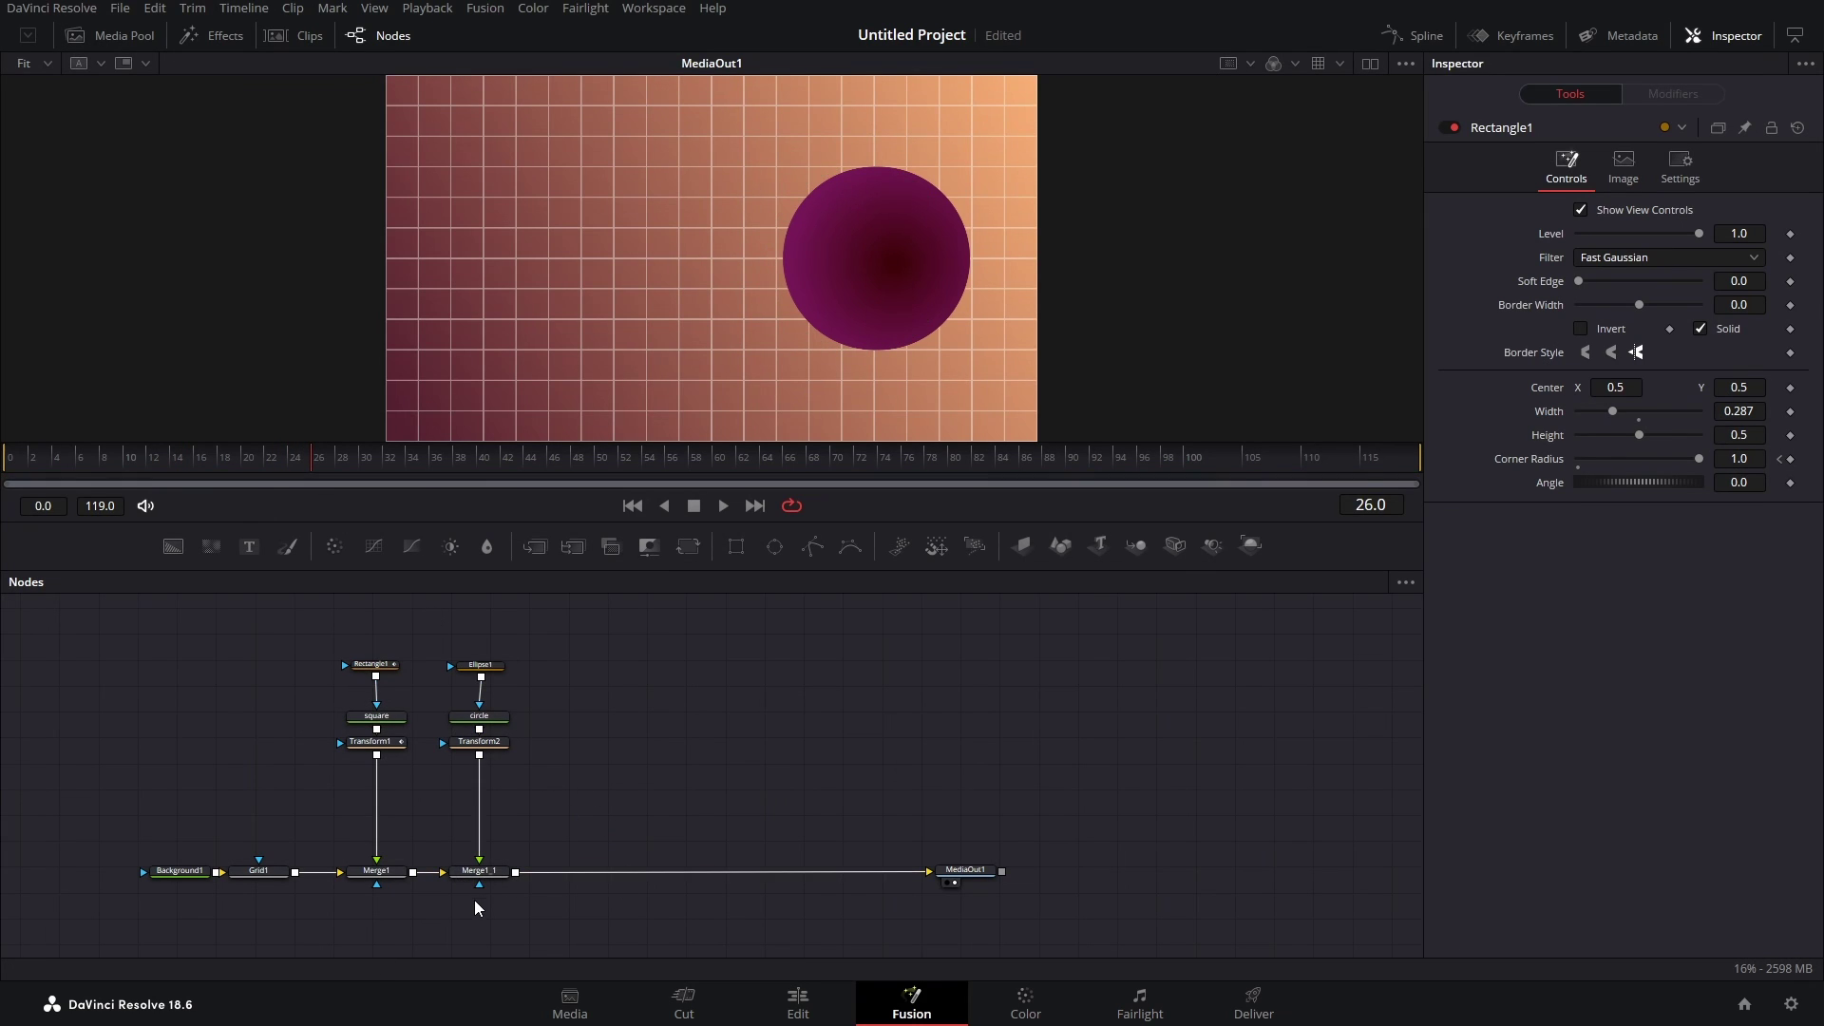
{"action": "left_click_drag", "start_coordinate": [479, 870], "coordinate": [484, 818]}
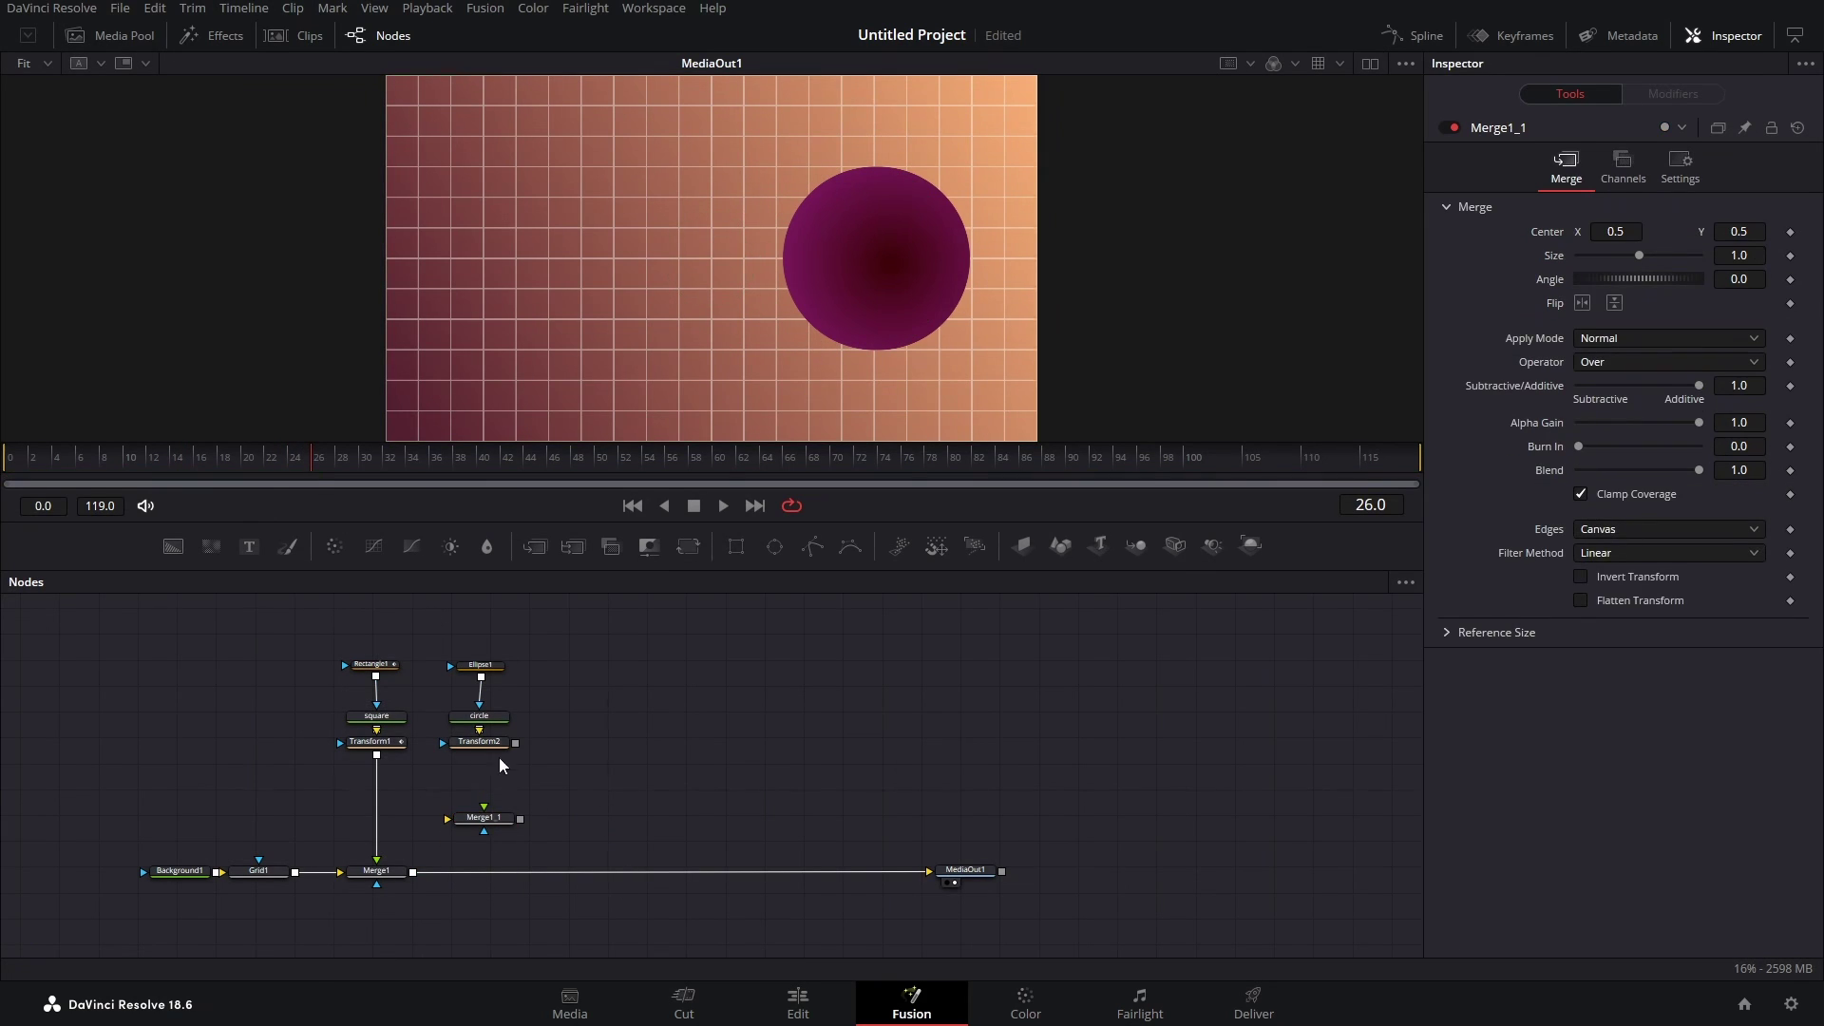
{"action": "left_click_drag", "start_coordinate": [514, 743], "coordinate": [485, 815]}
- Play the square's move and corner-rounding animation from frame 0
{"action": "left_click_drag", "start_coordinate": [206, 463], "coordinate": [3, 458]}
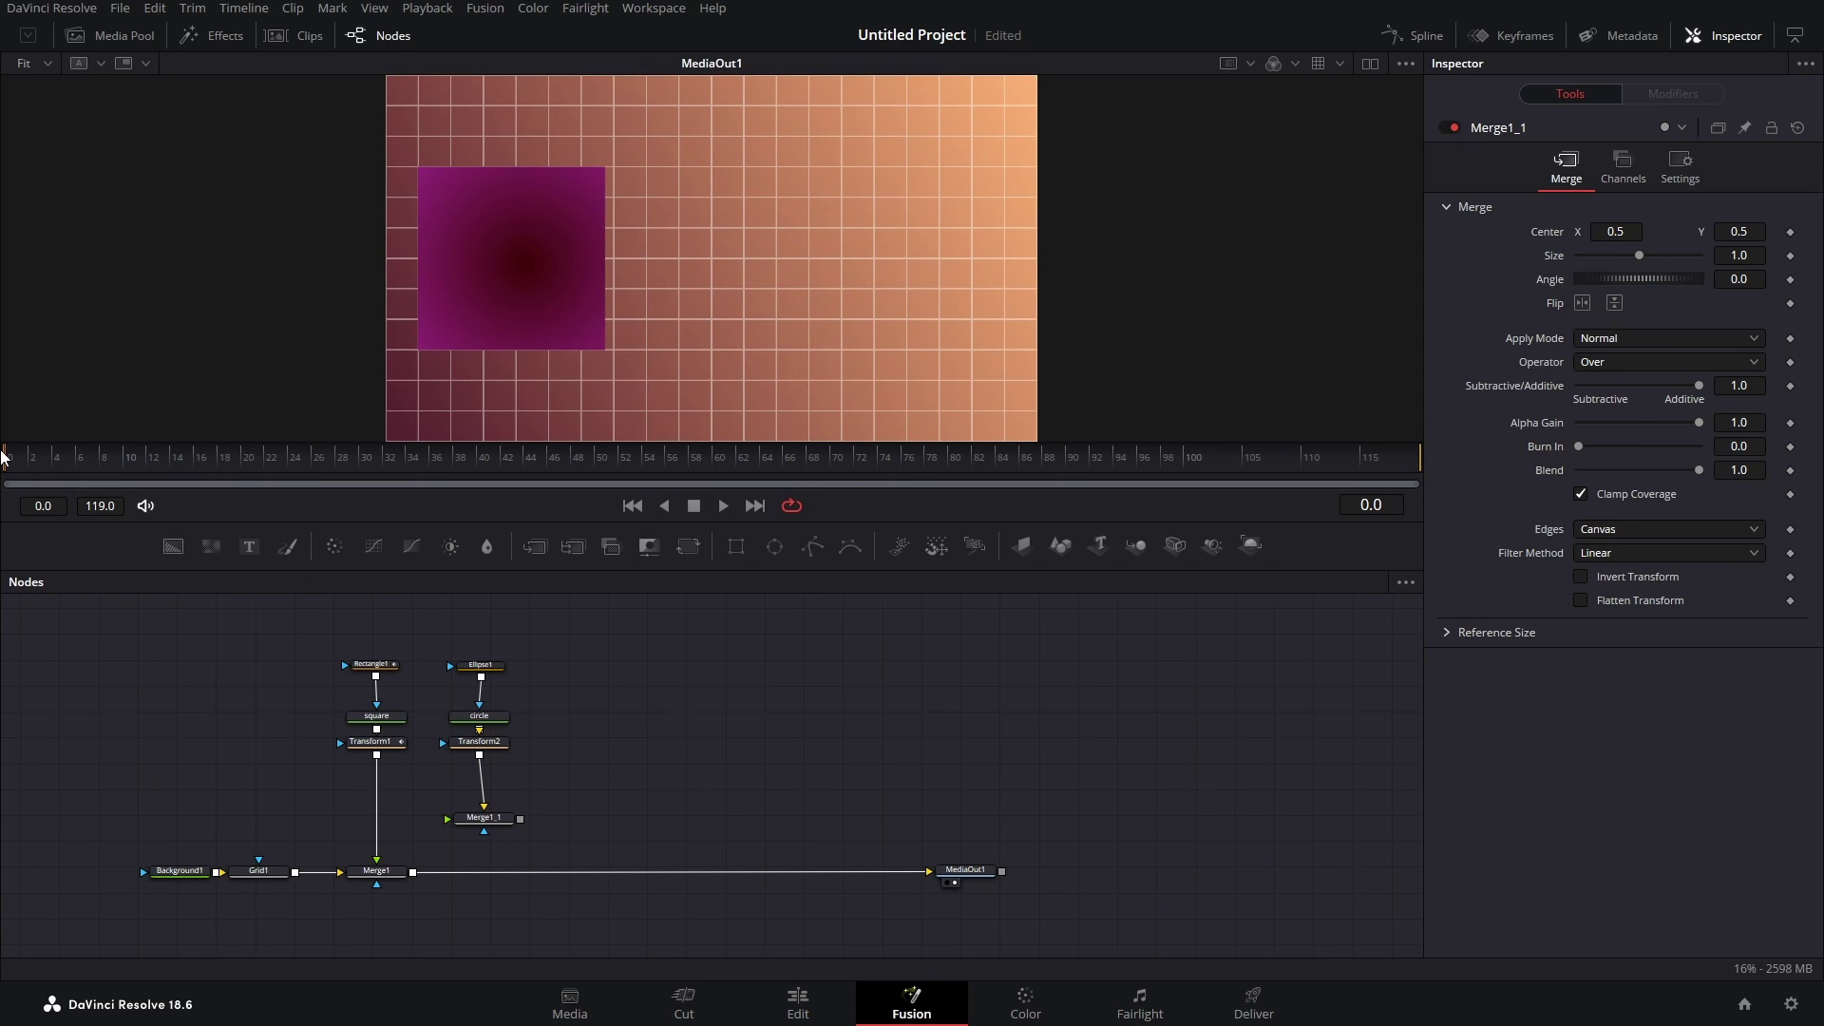
{"action": "left_click", "coordinate": [723, 506]}
{"action": "left_click", "coordinate": [692, 506]}
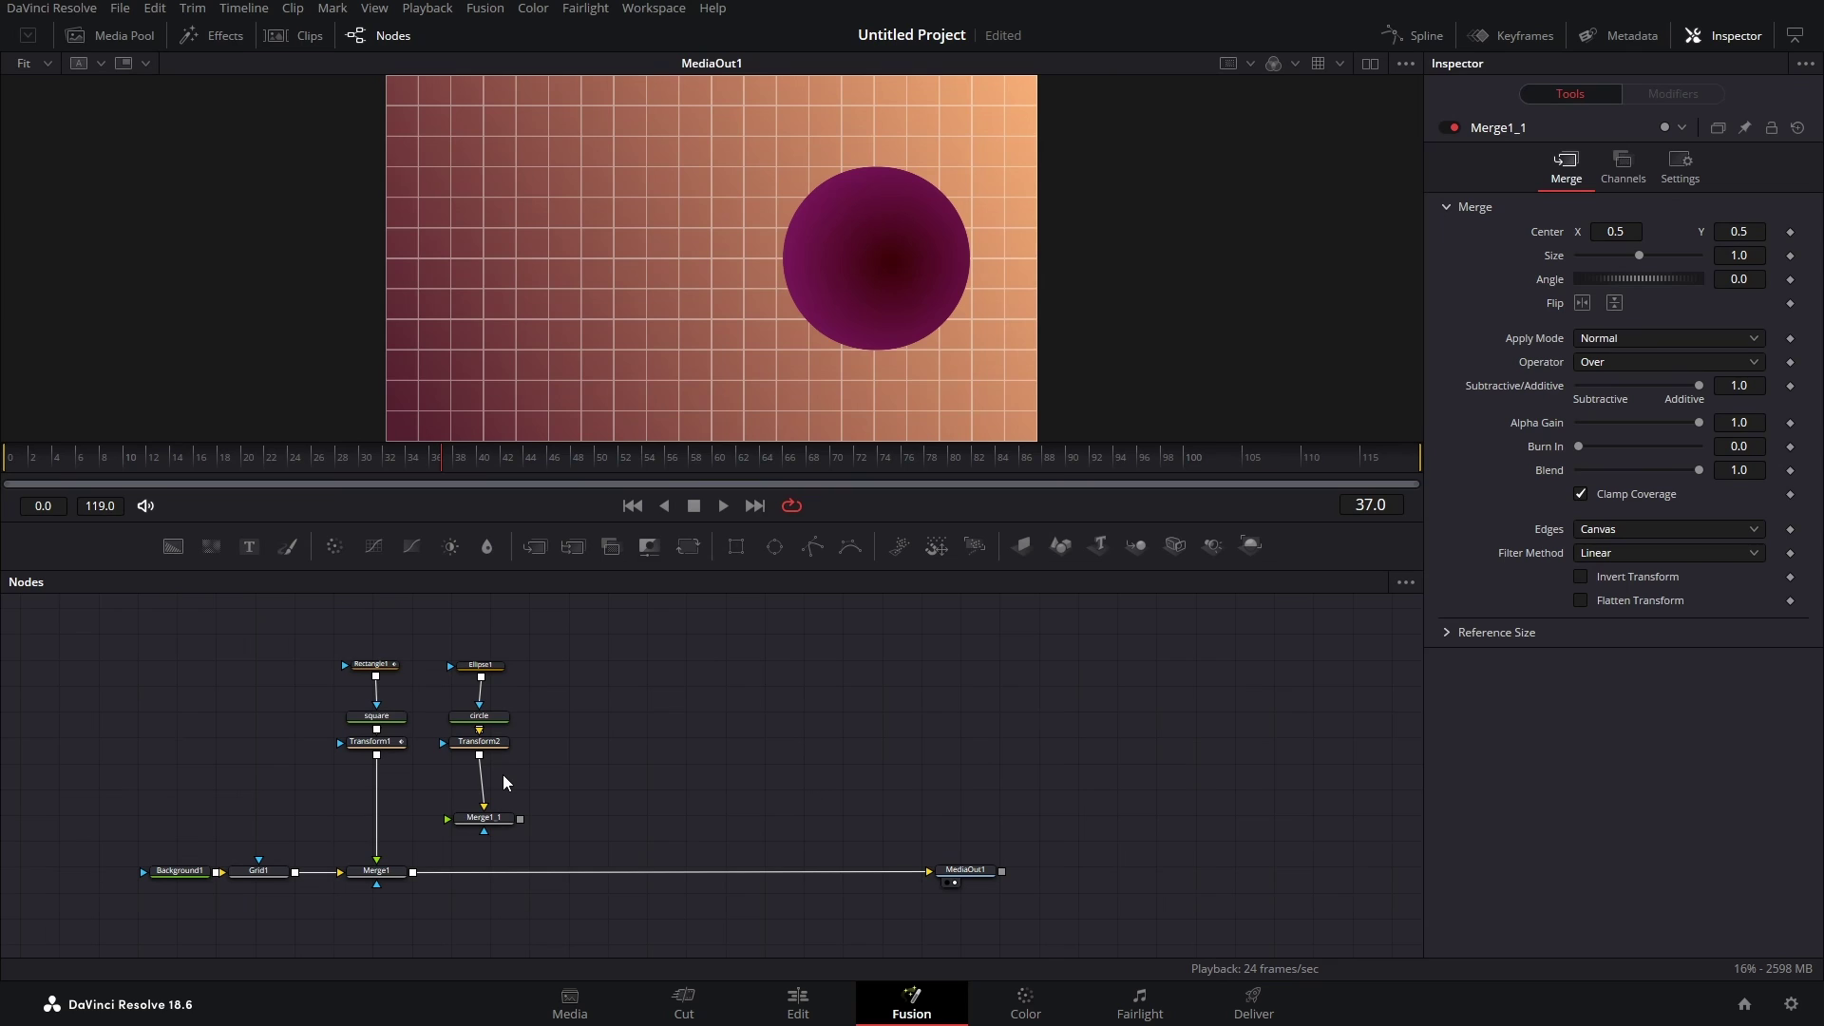
- Delete the square's animated Transform and reset its mask to an unkeyframed Corner Radius of 0
{"action": "left_click", "coordinate": [371, 747]}
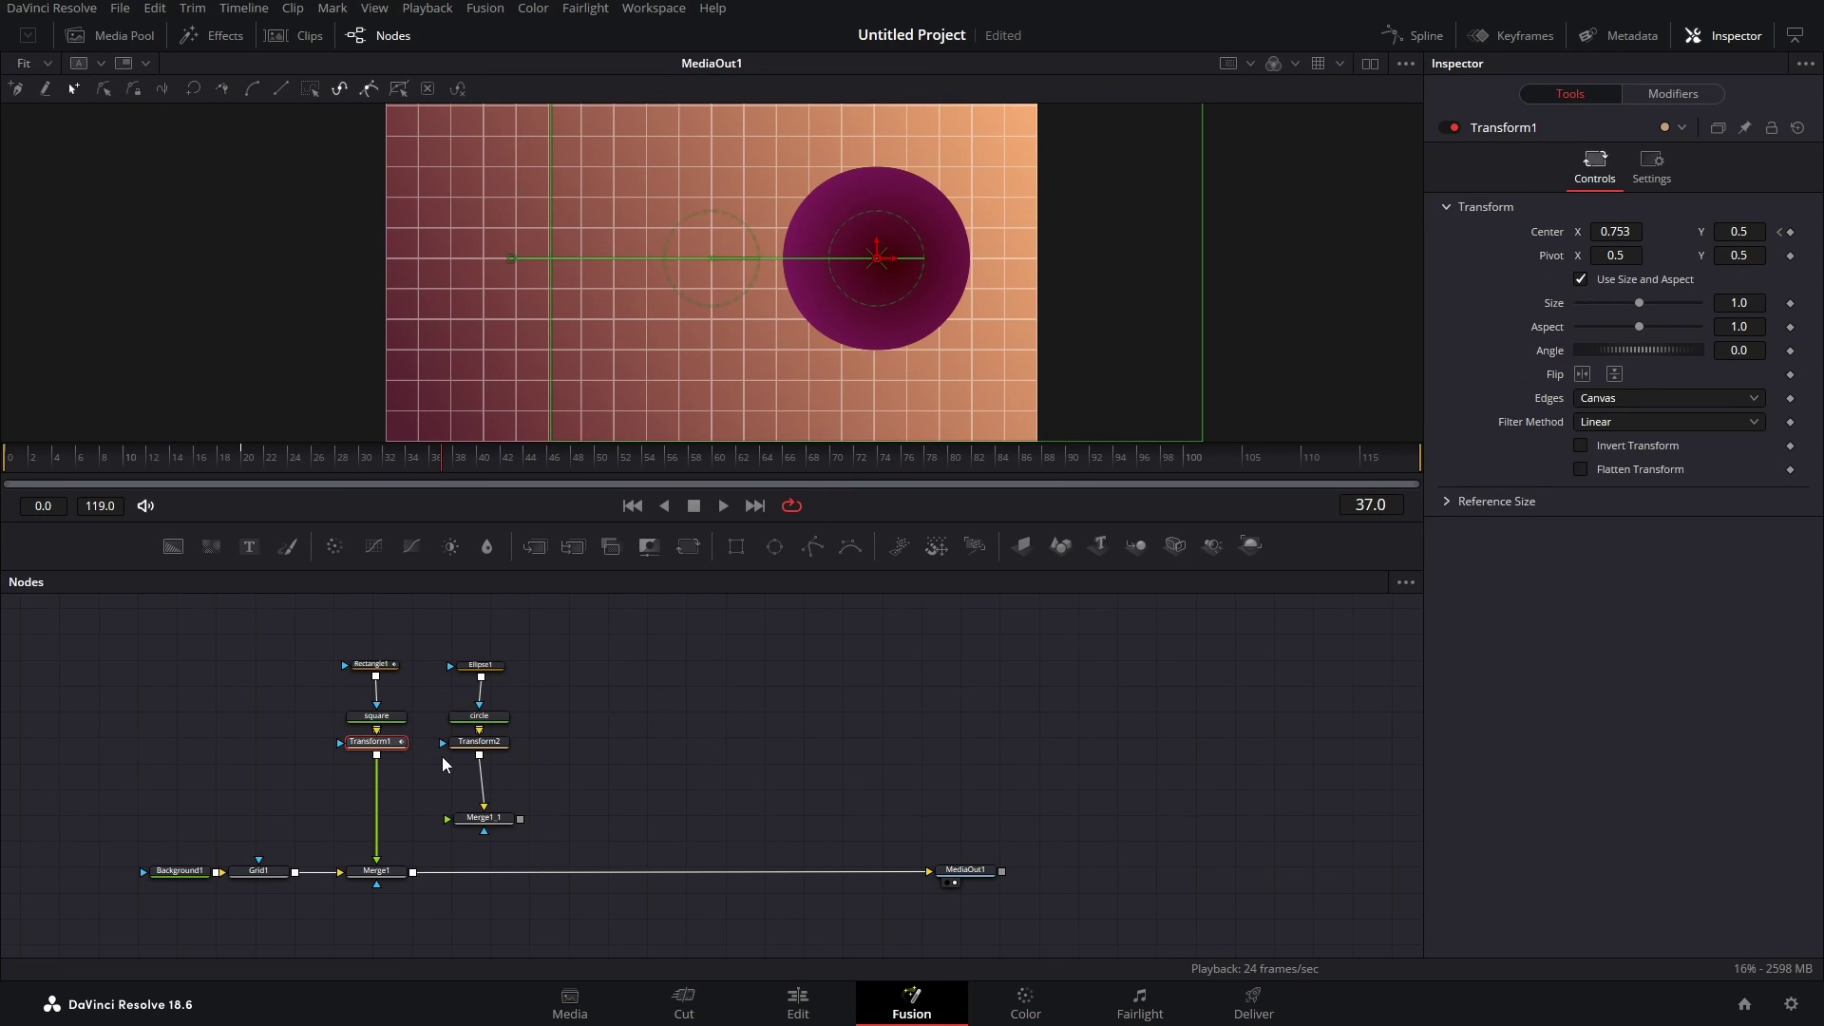
{"action": "key", "text": "Delete"}
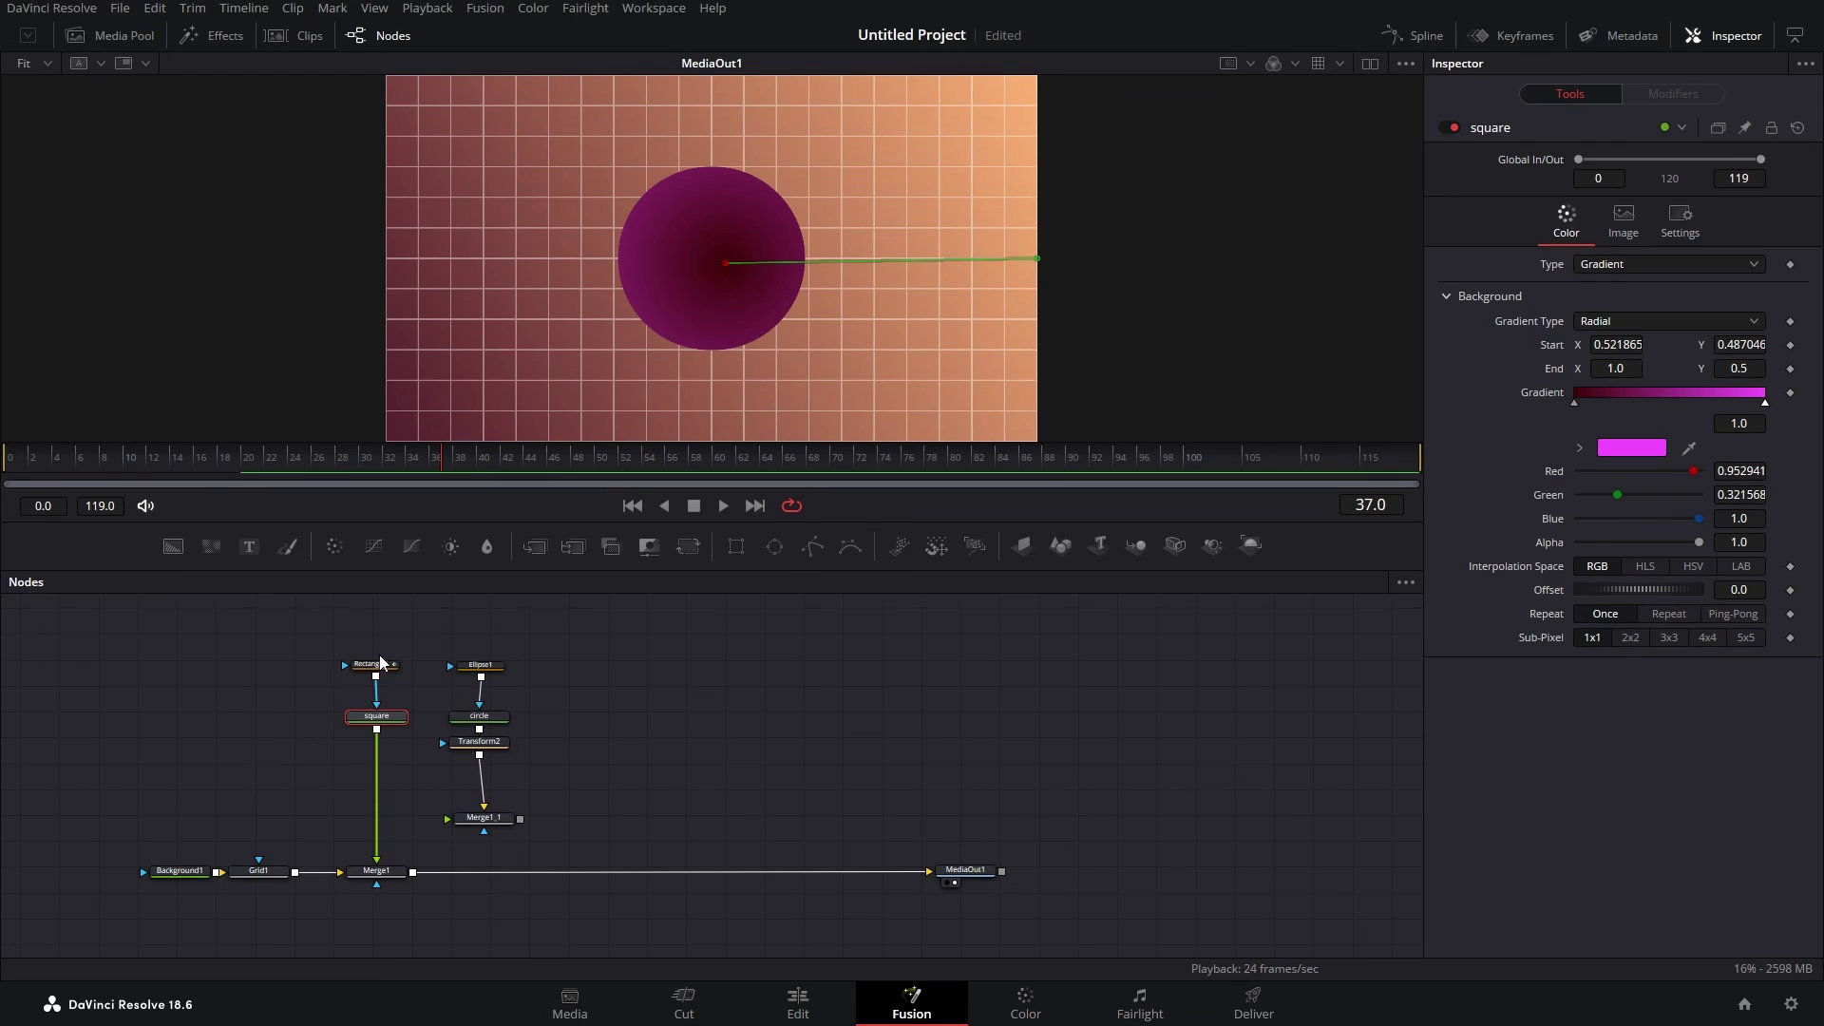
{"action": "left_click", "coordinate": [375, 668]}
{"action": "left_click_drag", "start_coordinate": [1699, 459], "coordinate": [1578, 459]}
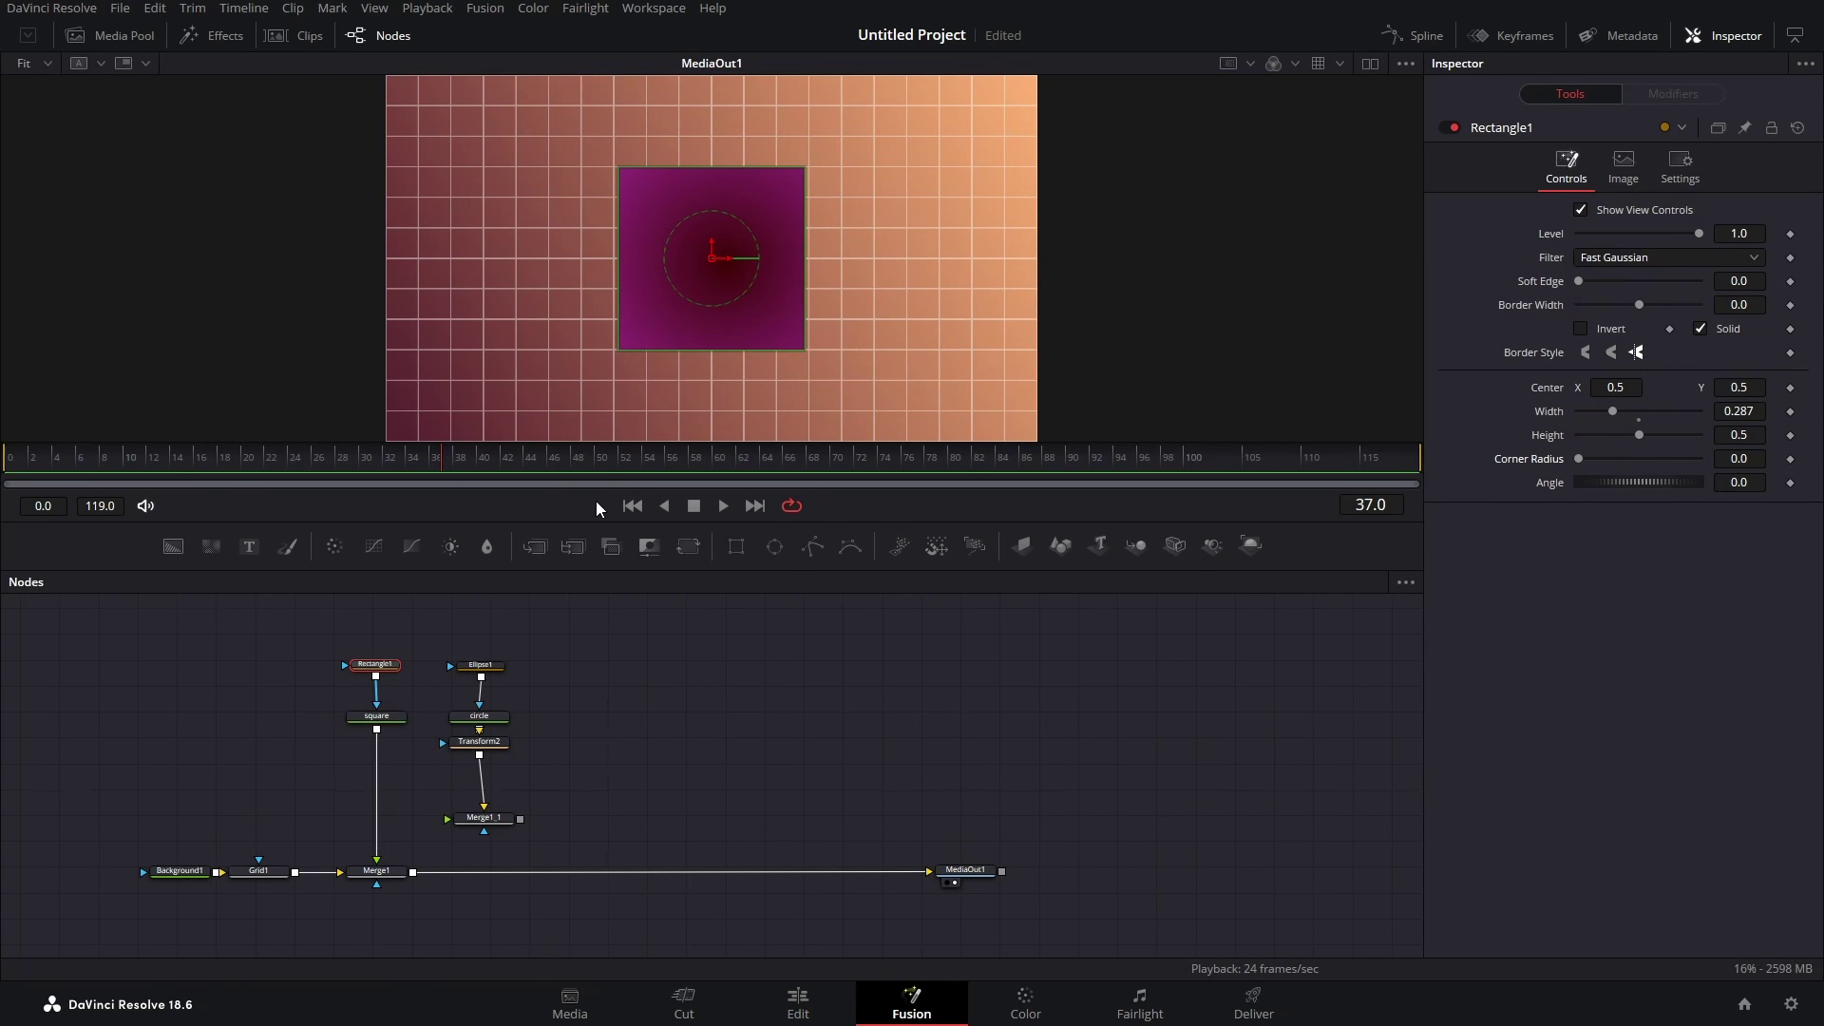
- Reinsert Merge1_1 between Merge1 and MediaOut1, reconnect the circle's Transform to it, and align the circle nodes above
{"action": "left_click_drag", "start_coordinate": [574, 859], "coordinate": [459, 643]}
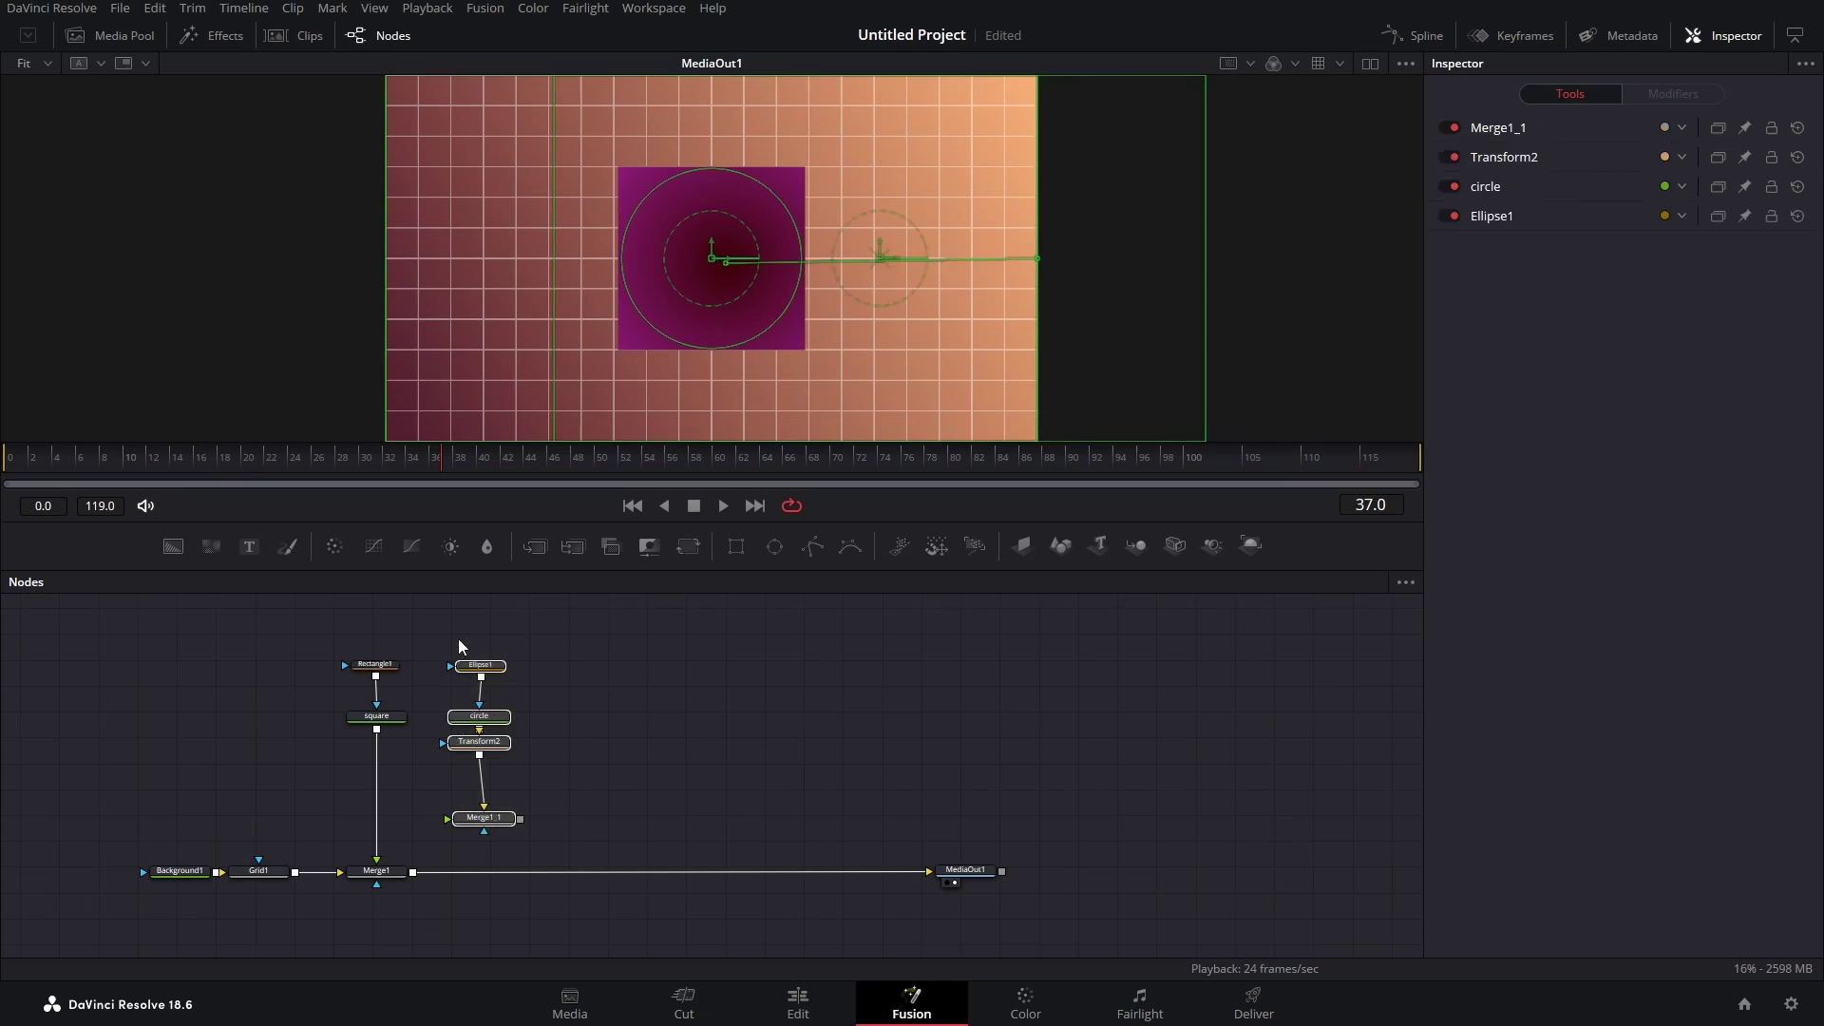
{"action": "left_click_drag", "start_coordinate": [487, 819], "coordinate": [484, 882]}
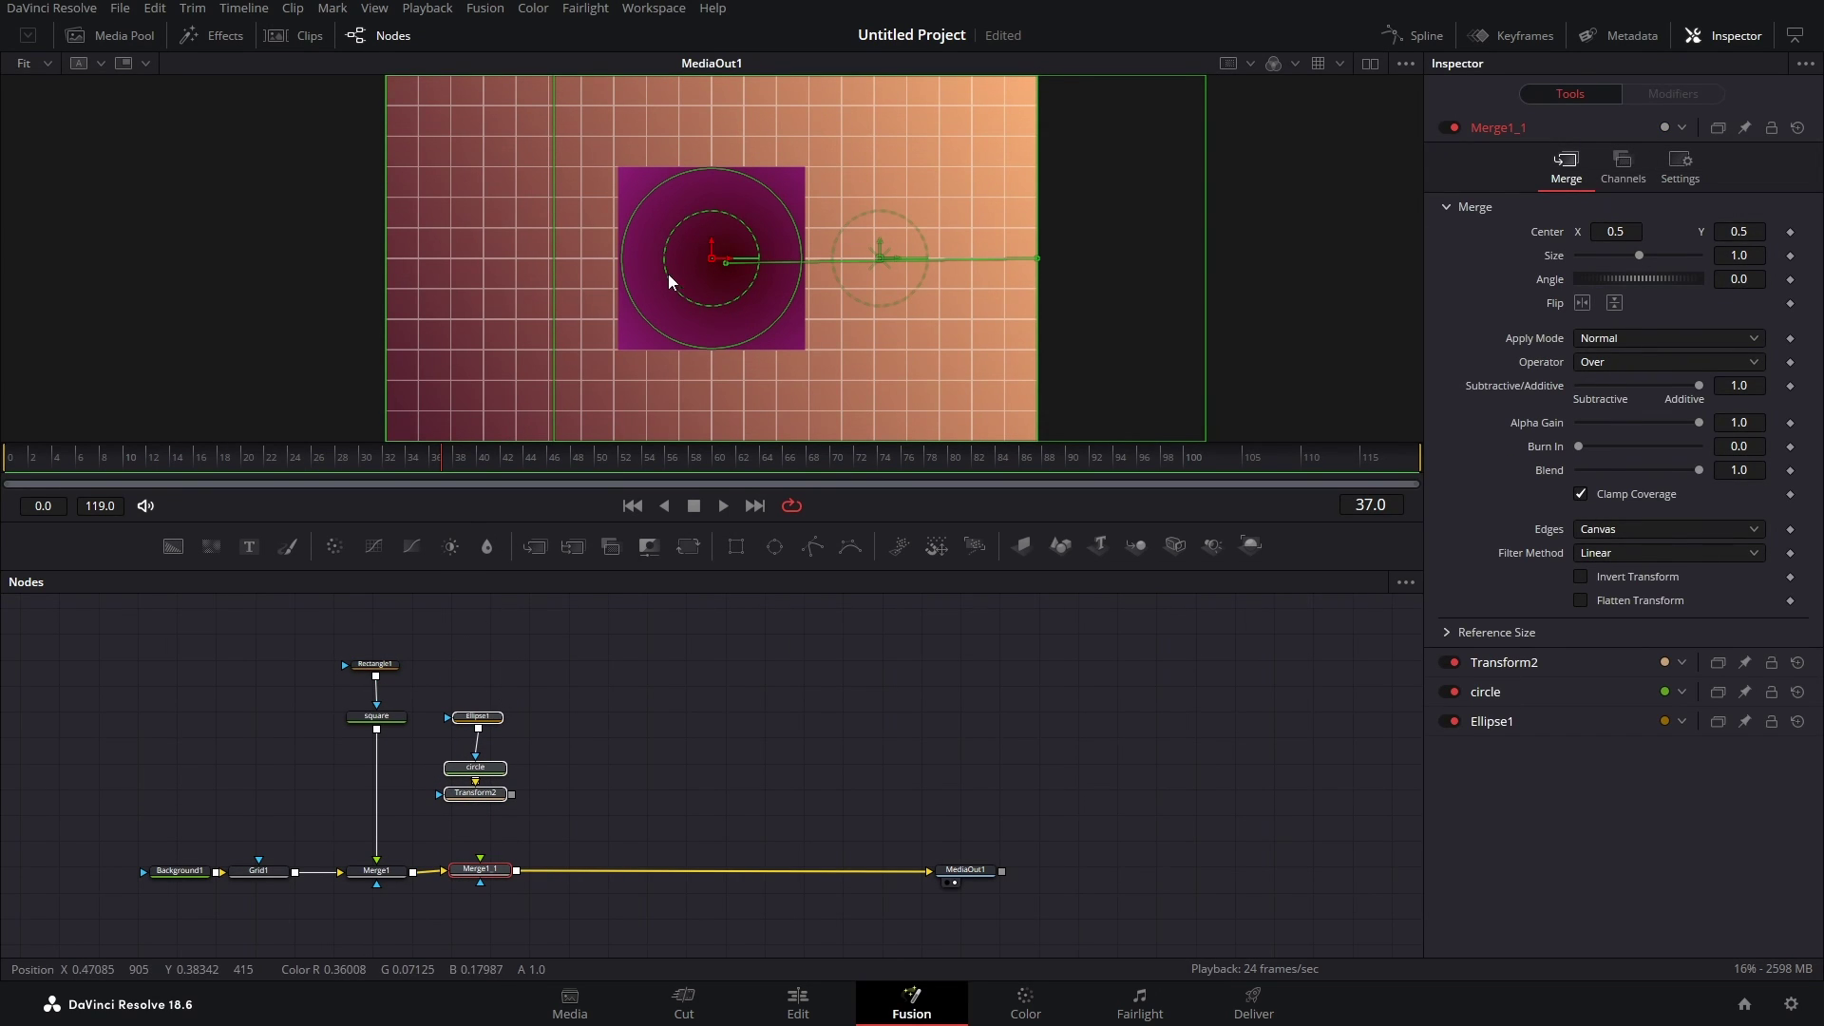
{"action": "left_click_drag", "start_coordinate": [475, 807], "coordinate": [480, 858]}
{"action": "left_click", "coordinate": [515, 795]}
{"action": "left_click_drag", "start_coordinate": [509, 787], "coordinate": [452, 708]}
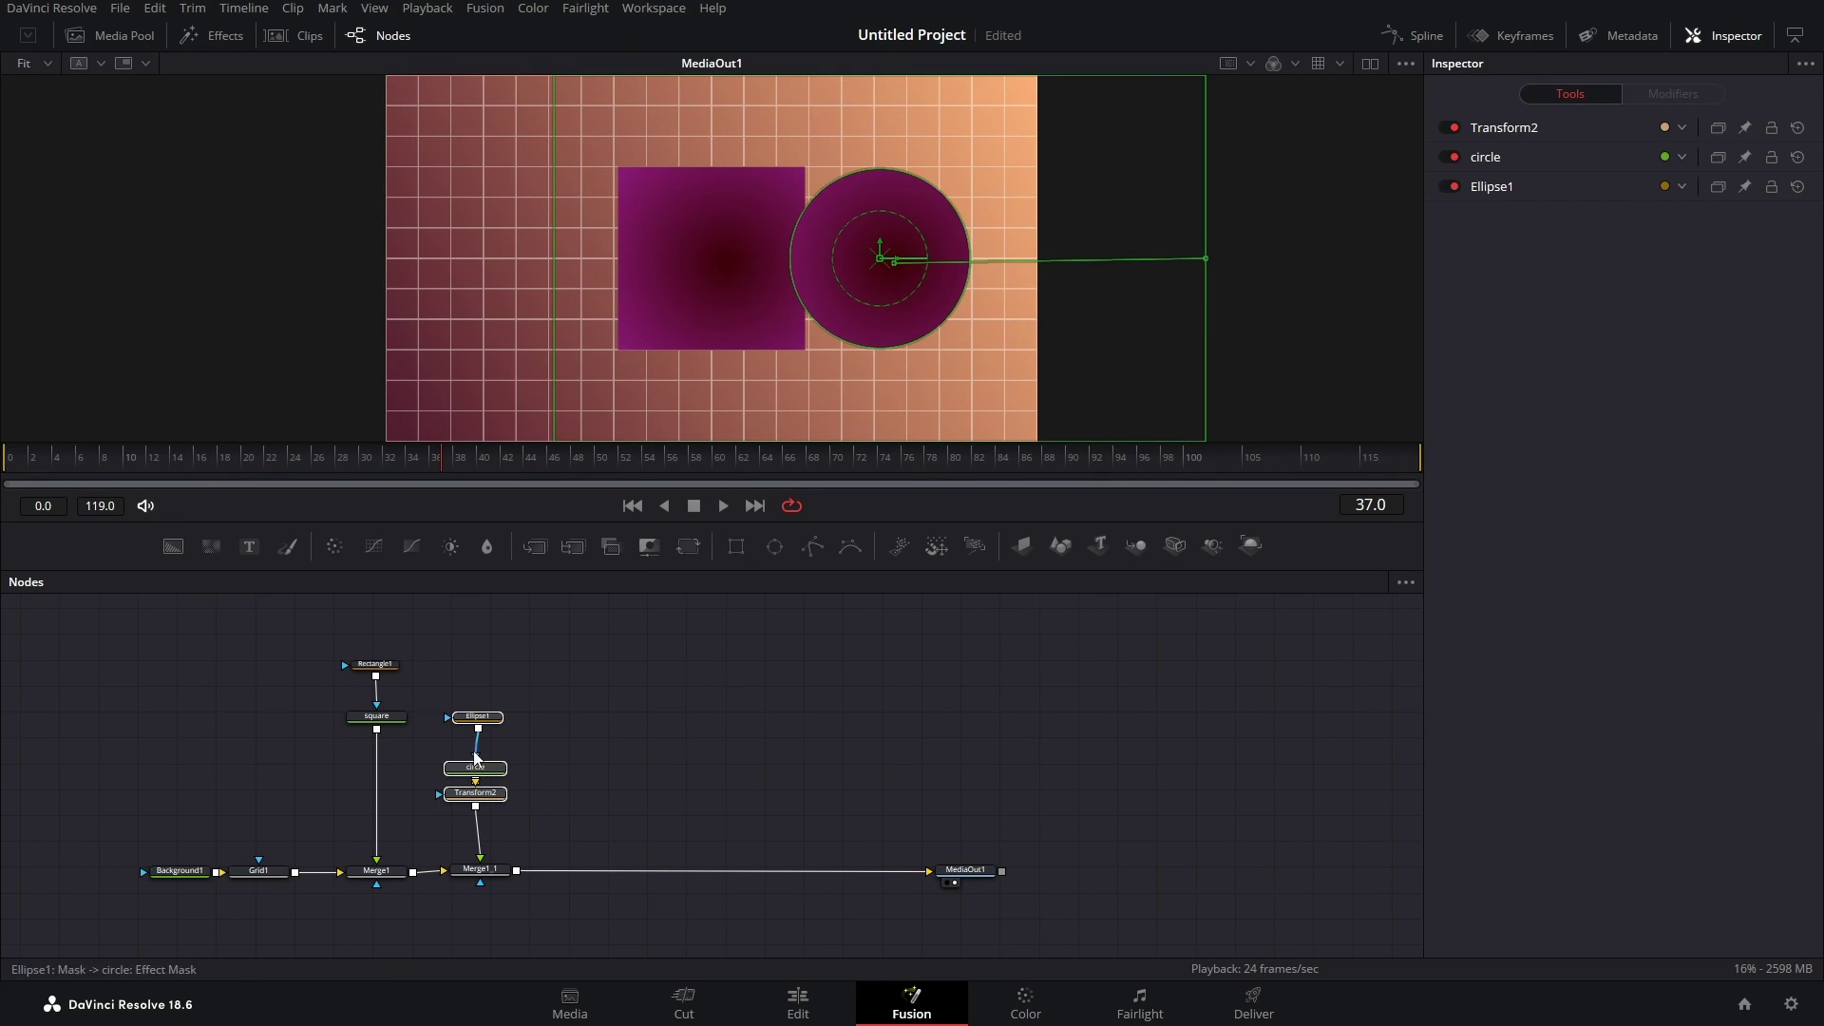
{"action": "left_click_drag", "start_coordinate": [479, 800], "coordinate": [483, 739]}
{"action": "left_click", "coordinate": [576, 764]}
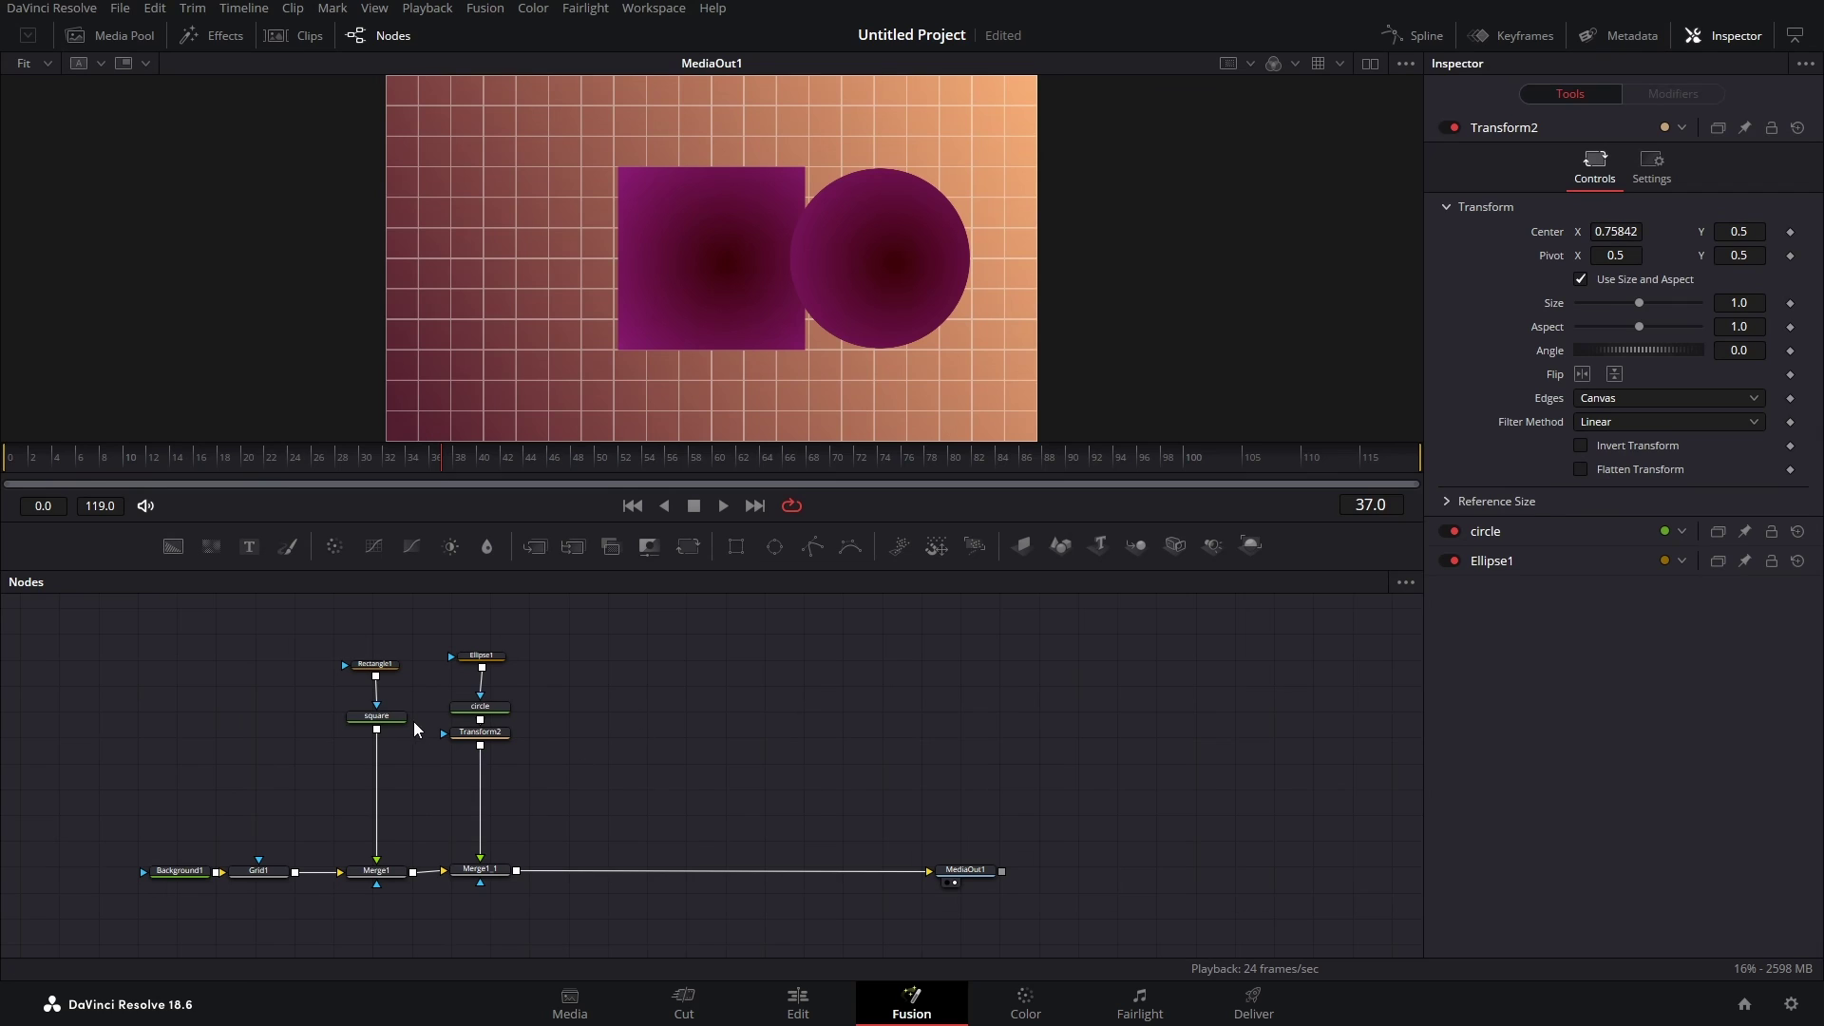
- Add a new Transform between the square node and Merge1
{"action": "left_click", "coordinate": [389, 719]}
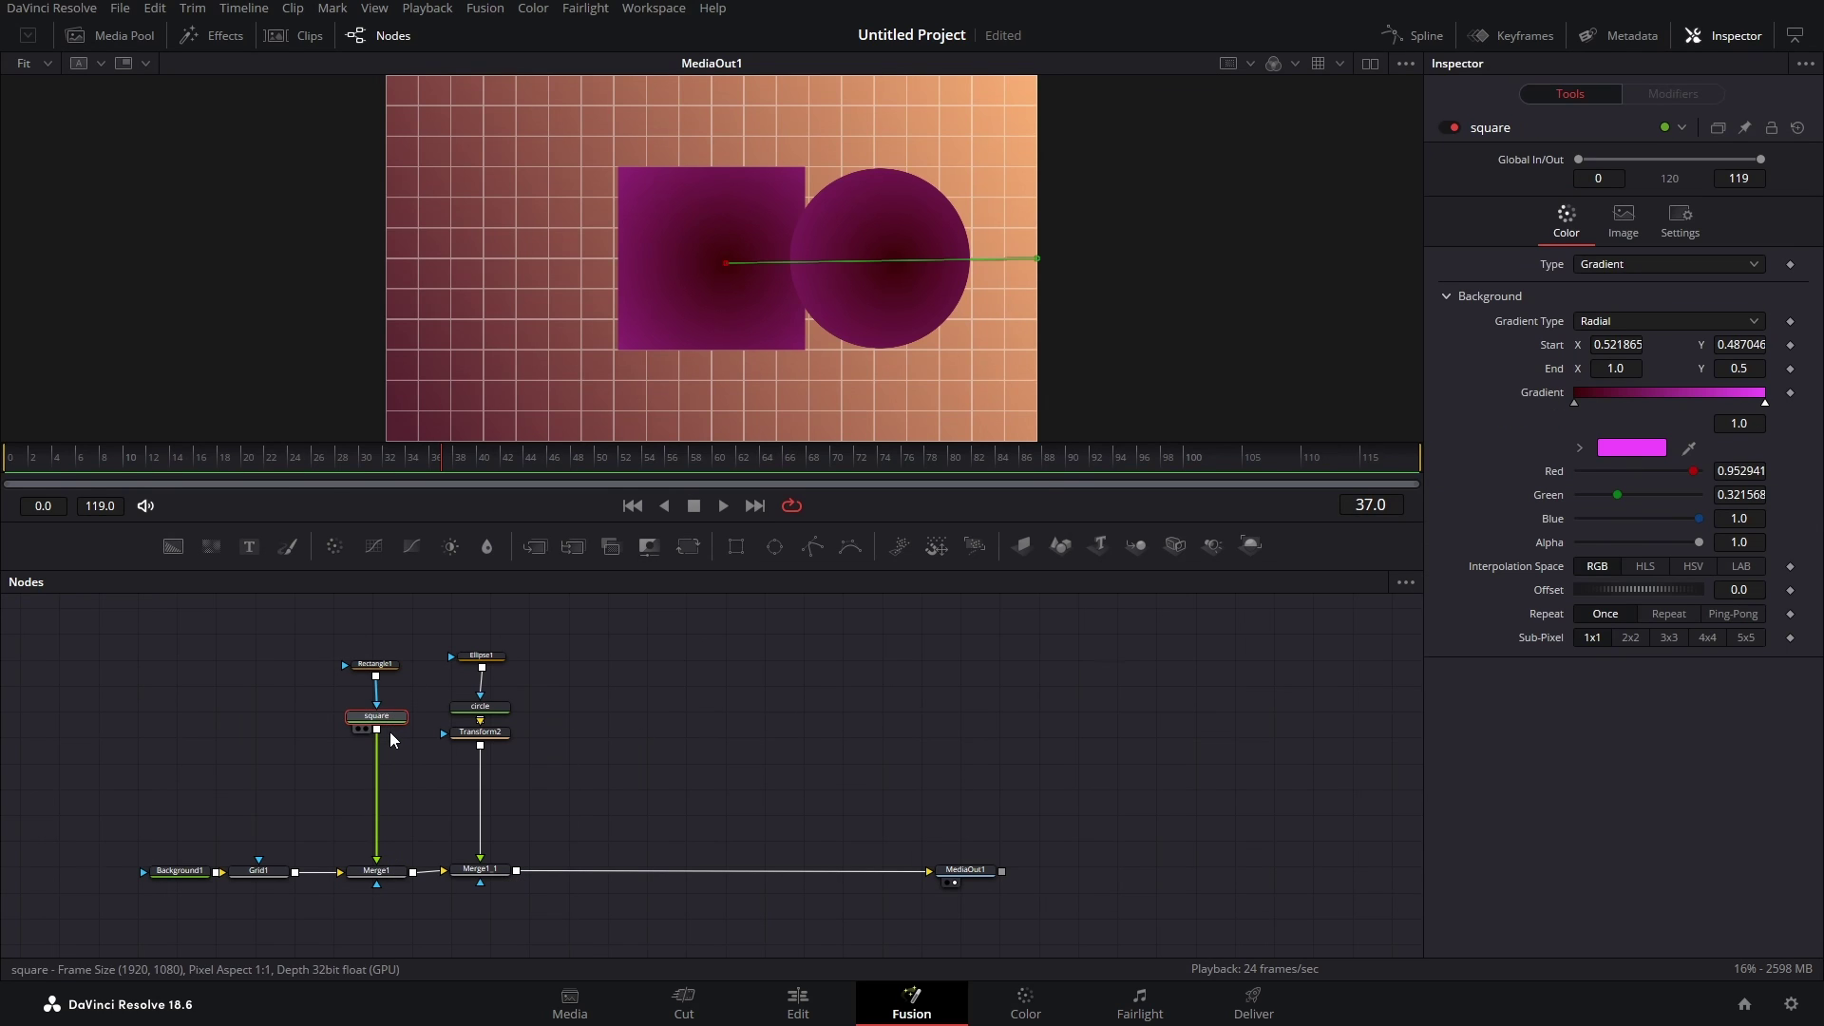
{"action": "key", "text": "shift+space"}
{"action": "type", "text": "tran"}
{"action": "key", "text": "Return"}
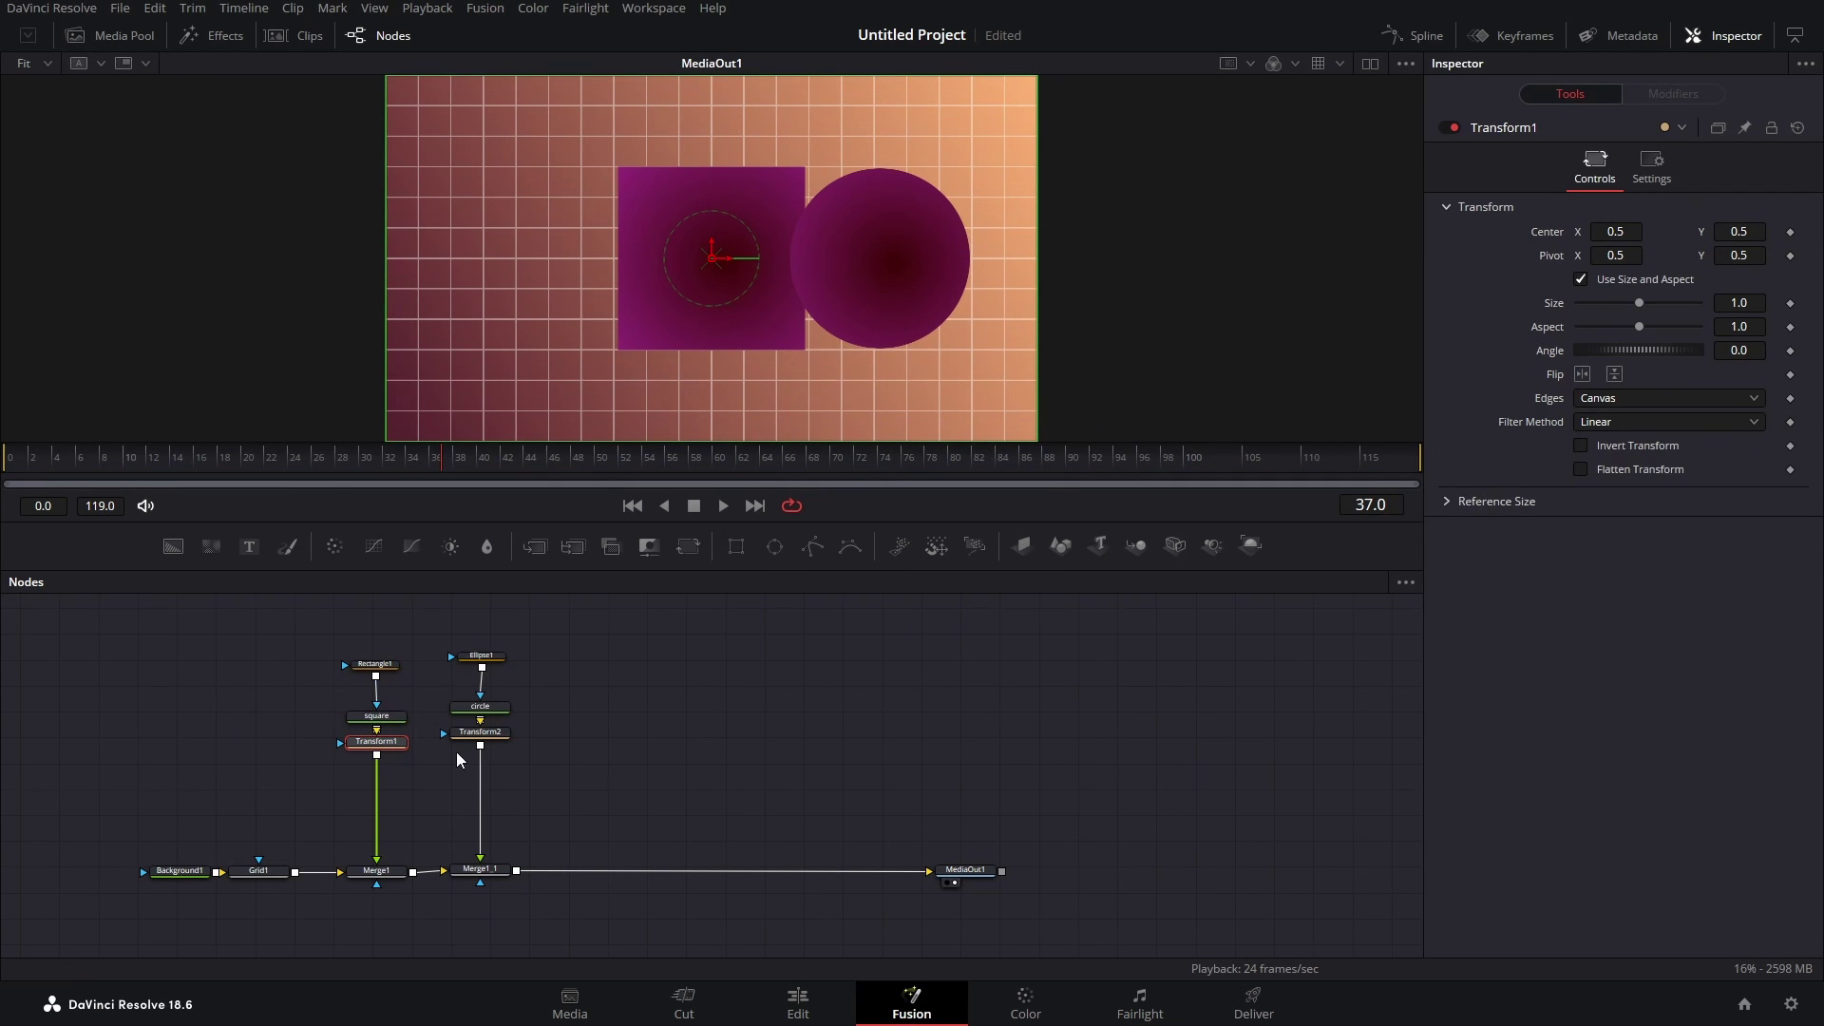
- Keyframe the square's Transform Center X from 0.19 at frame 0 to 0.755 at frame 20, and open the circle's Transform settings
{"action": "left_click_drag", "start_coordinate": [1630, 233], "coordinate": [1559, 233]}
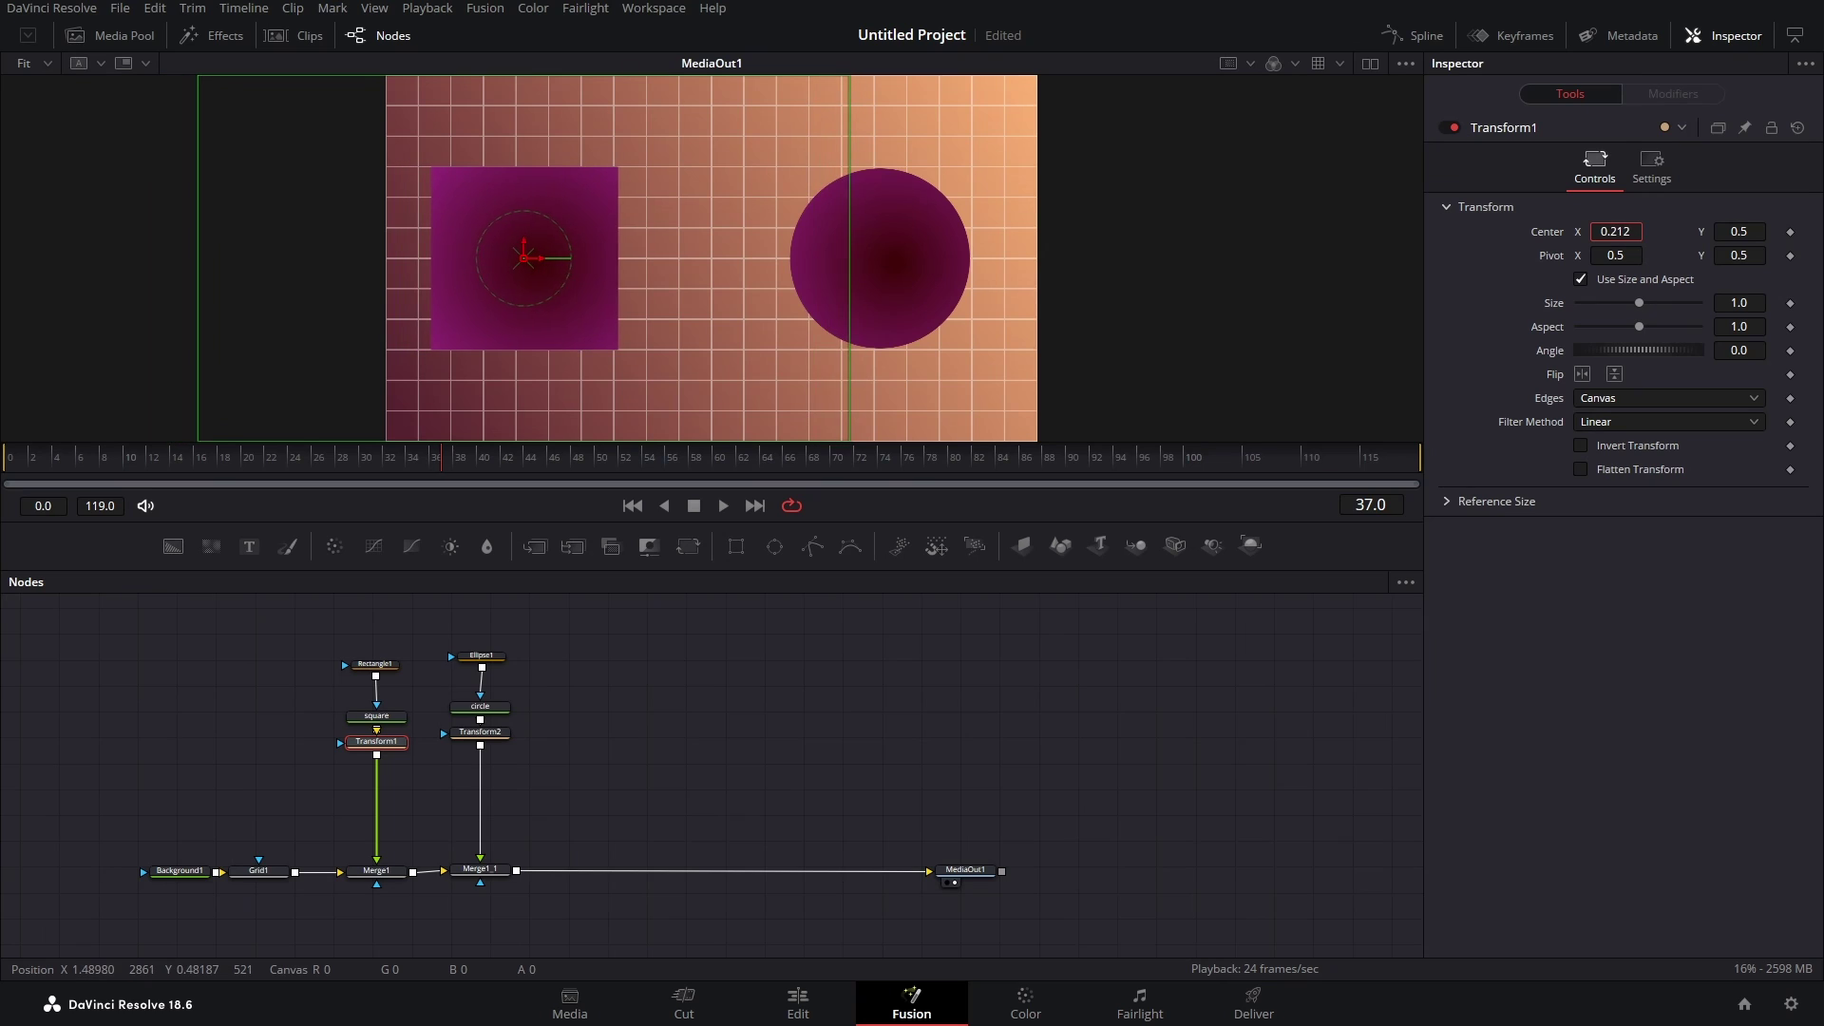
{"action": "left_click", "coordinate": [1791, 234]}
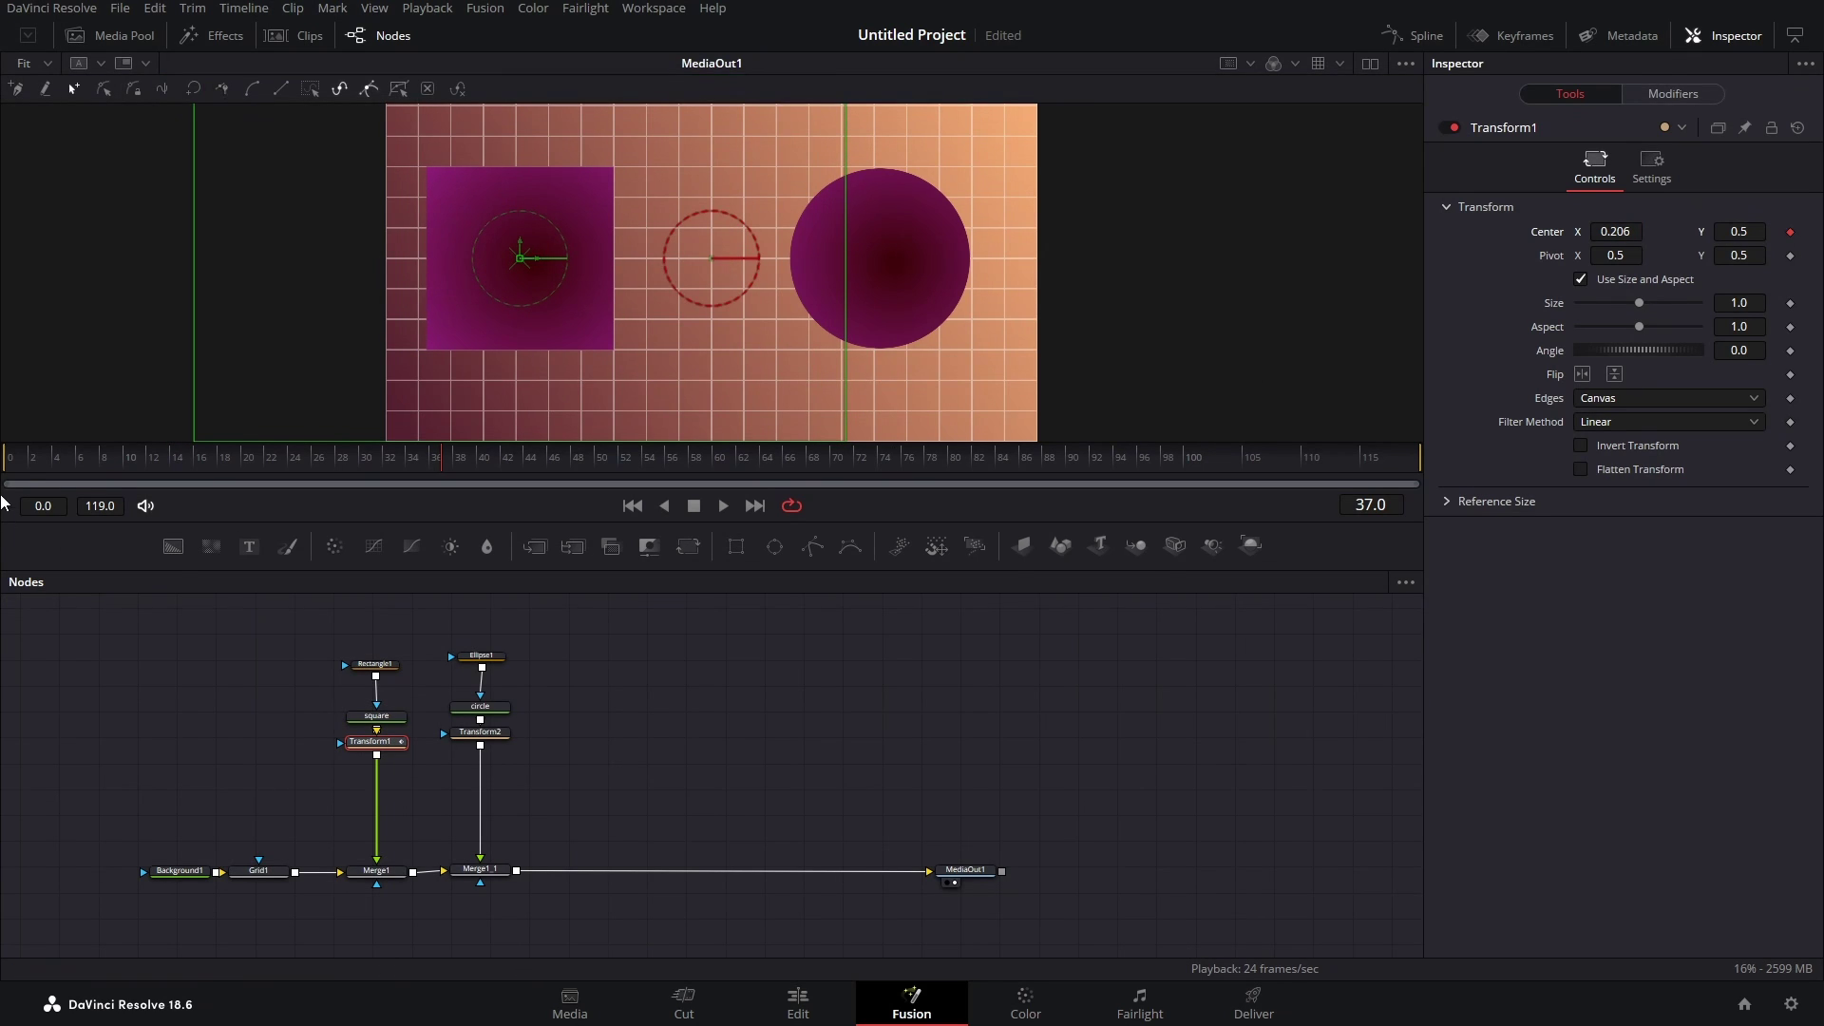
{"action": "left_click_drag", "start_coordinate": [36, 481], "coordinate": [249, 467]}
{"action": "left_click_drag", "start_coordinate": [1616, 230], "coordinate": [1691, 231]}
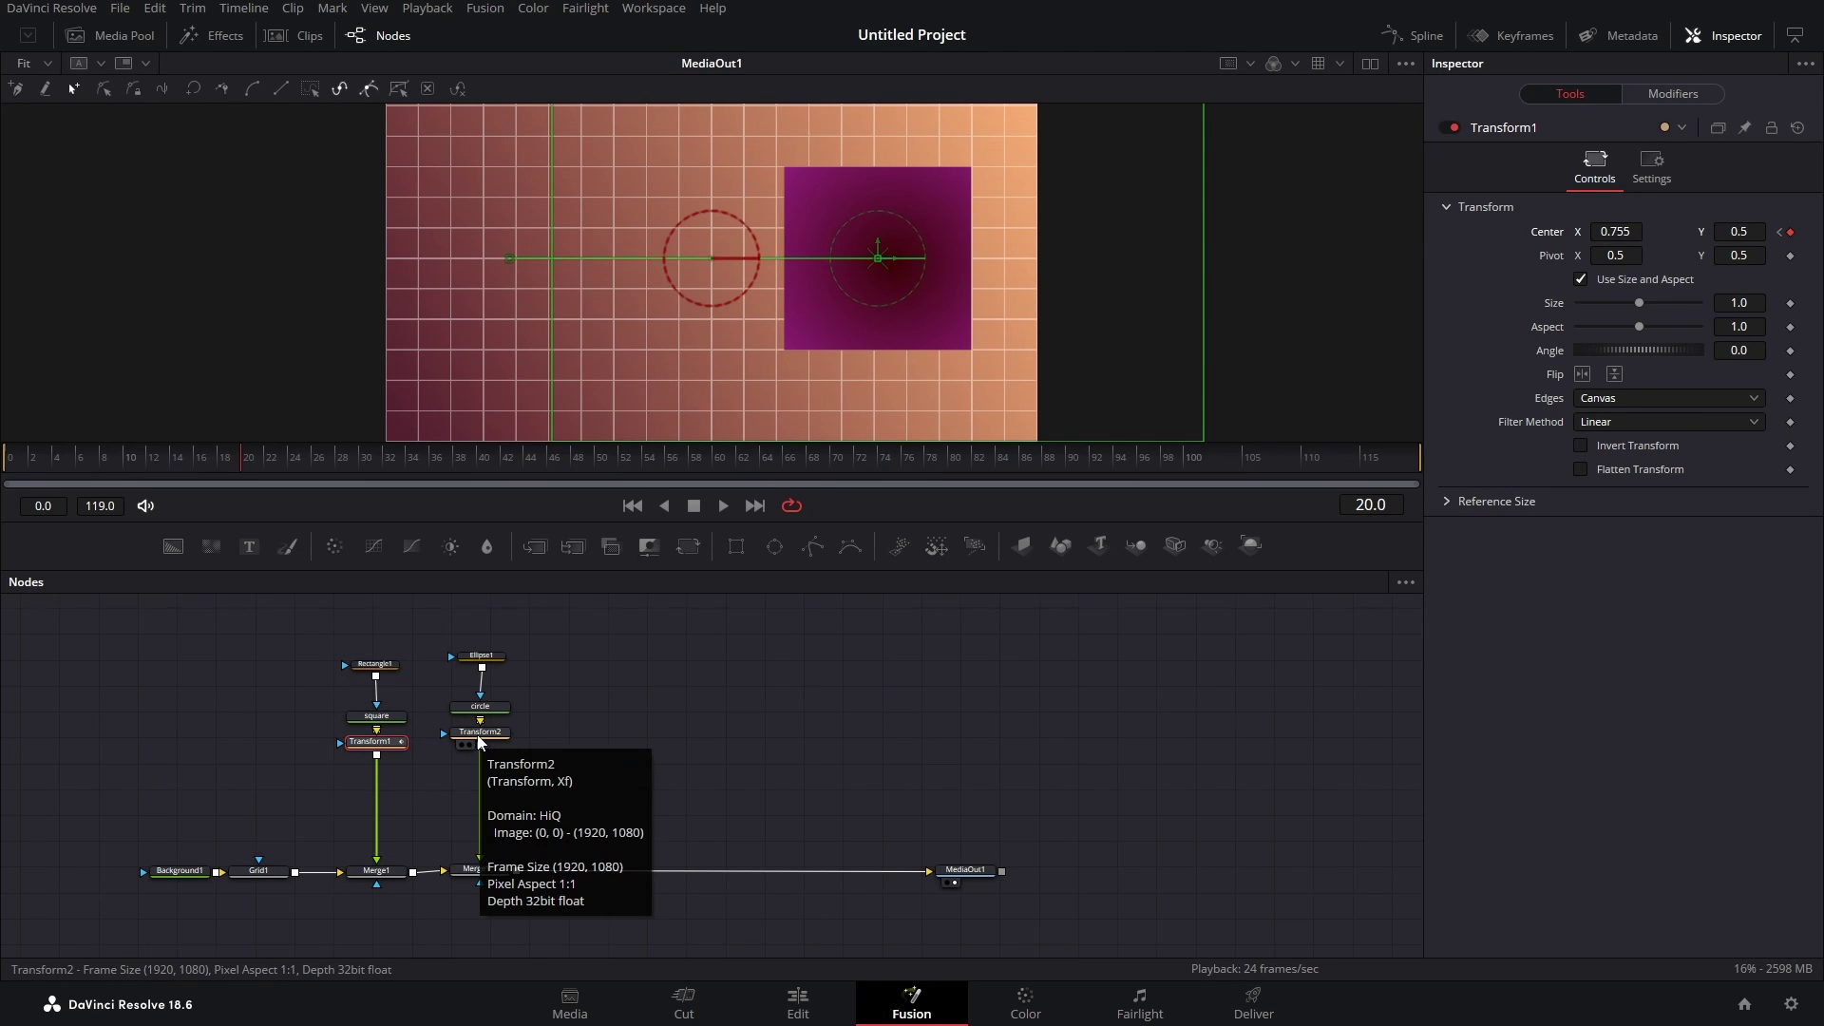
{"action": "left_click", "coordinate": [478, 736]}
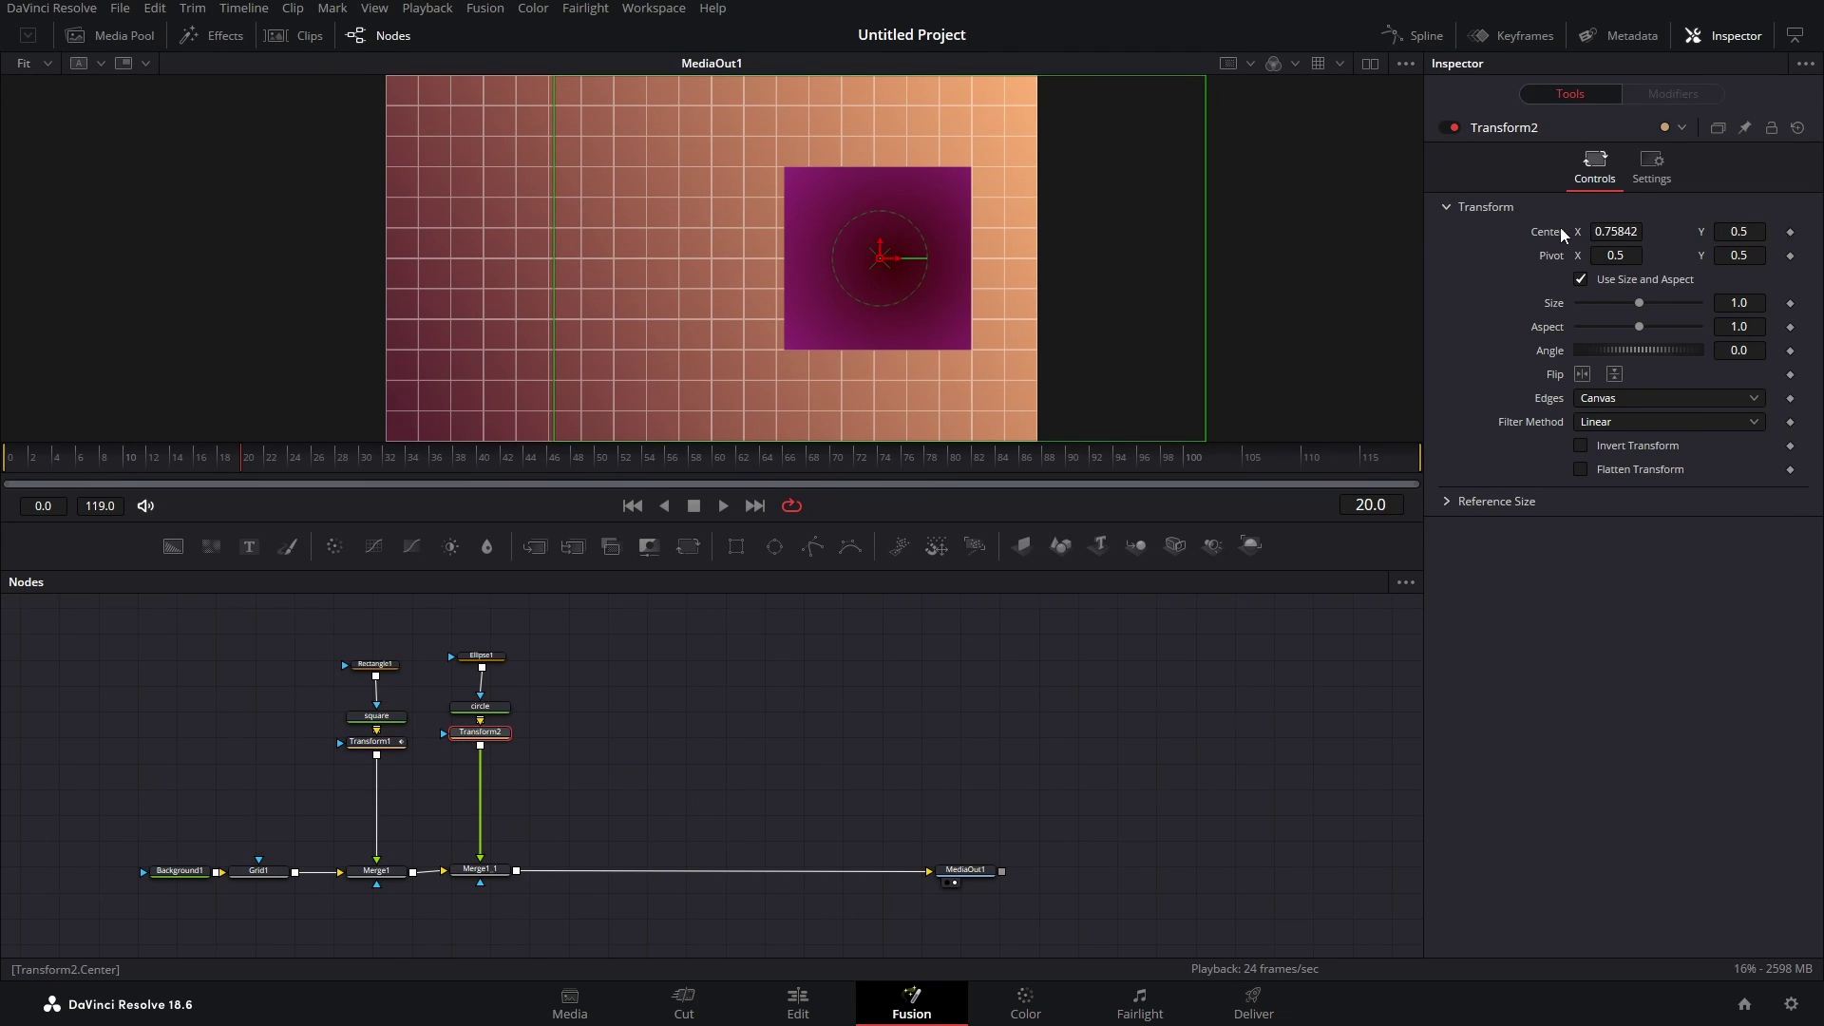
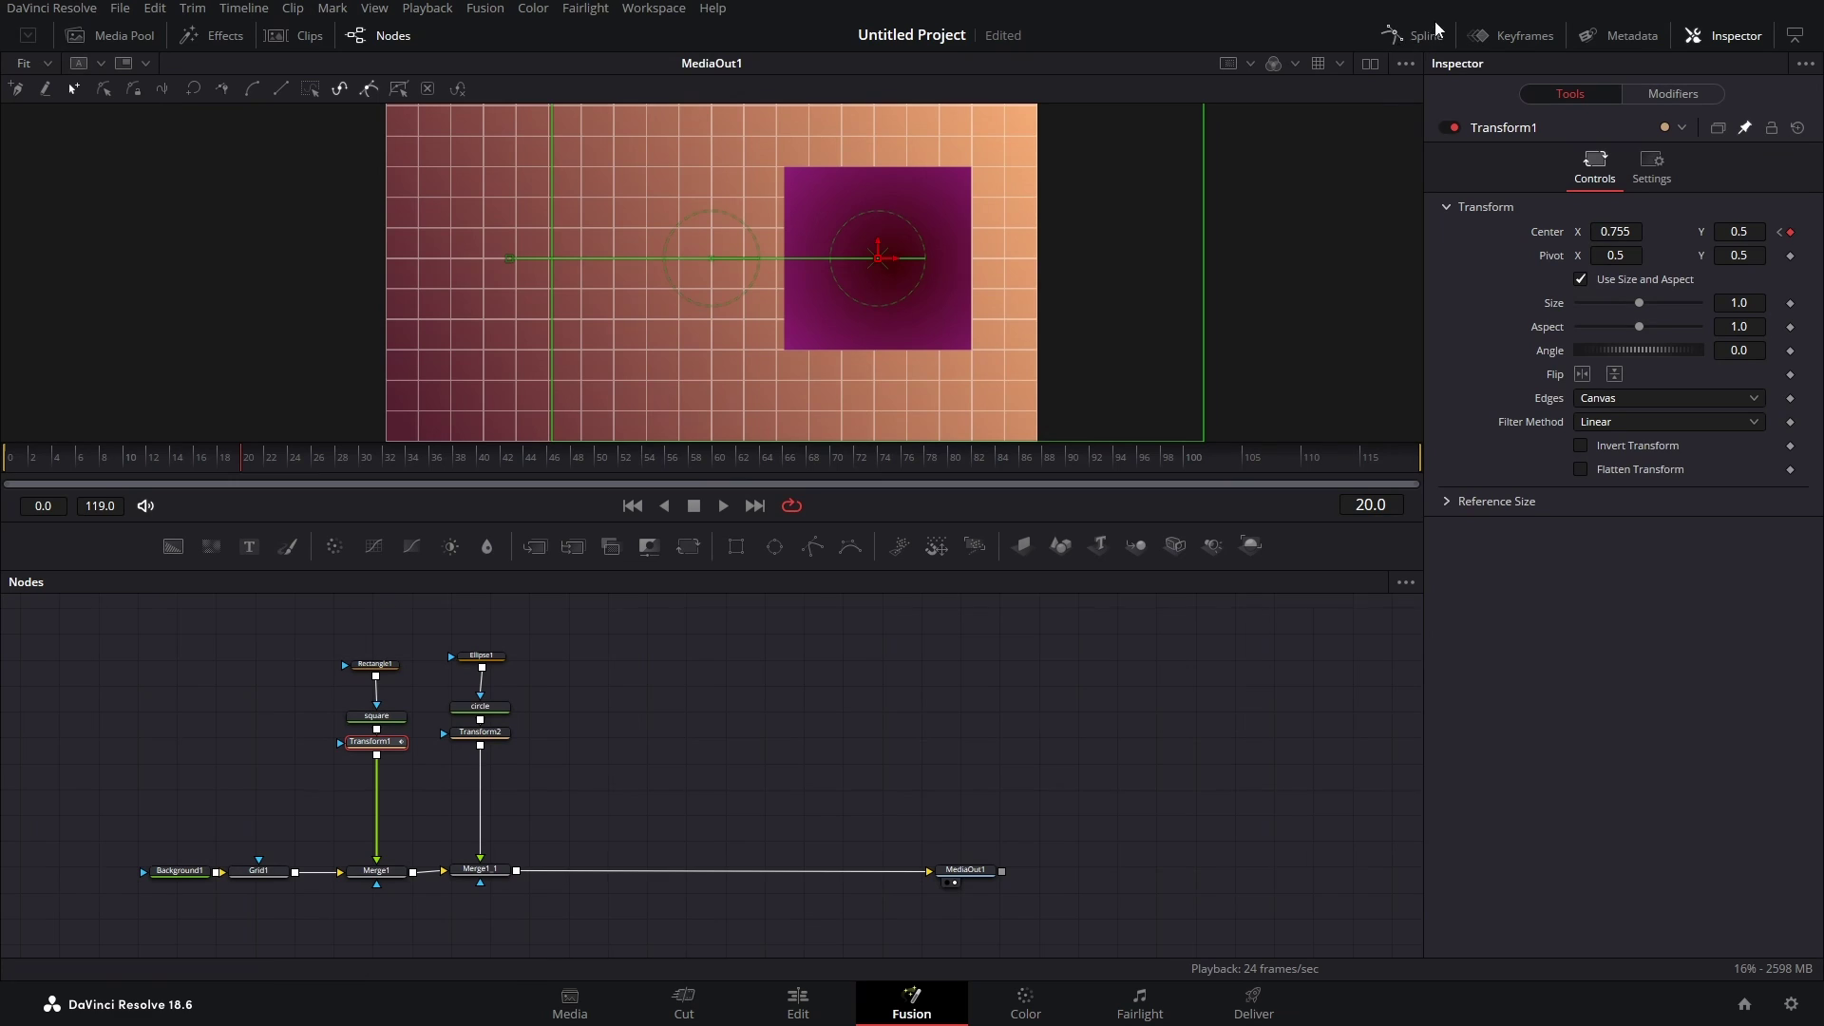
- Show the displacement spline of the square's Transform, fit it to view and smooth both of its keyframes
{"action": "left_click", "coordinate": [1416, 36]}
{"action": "left_click", "coordinate": [741, 631]}
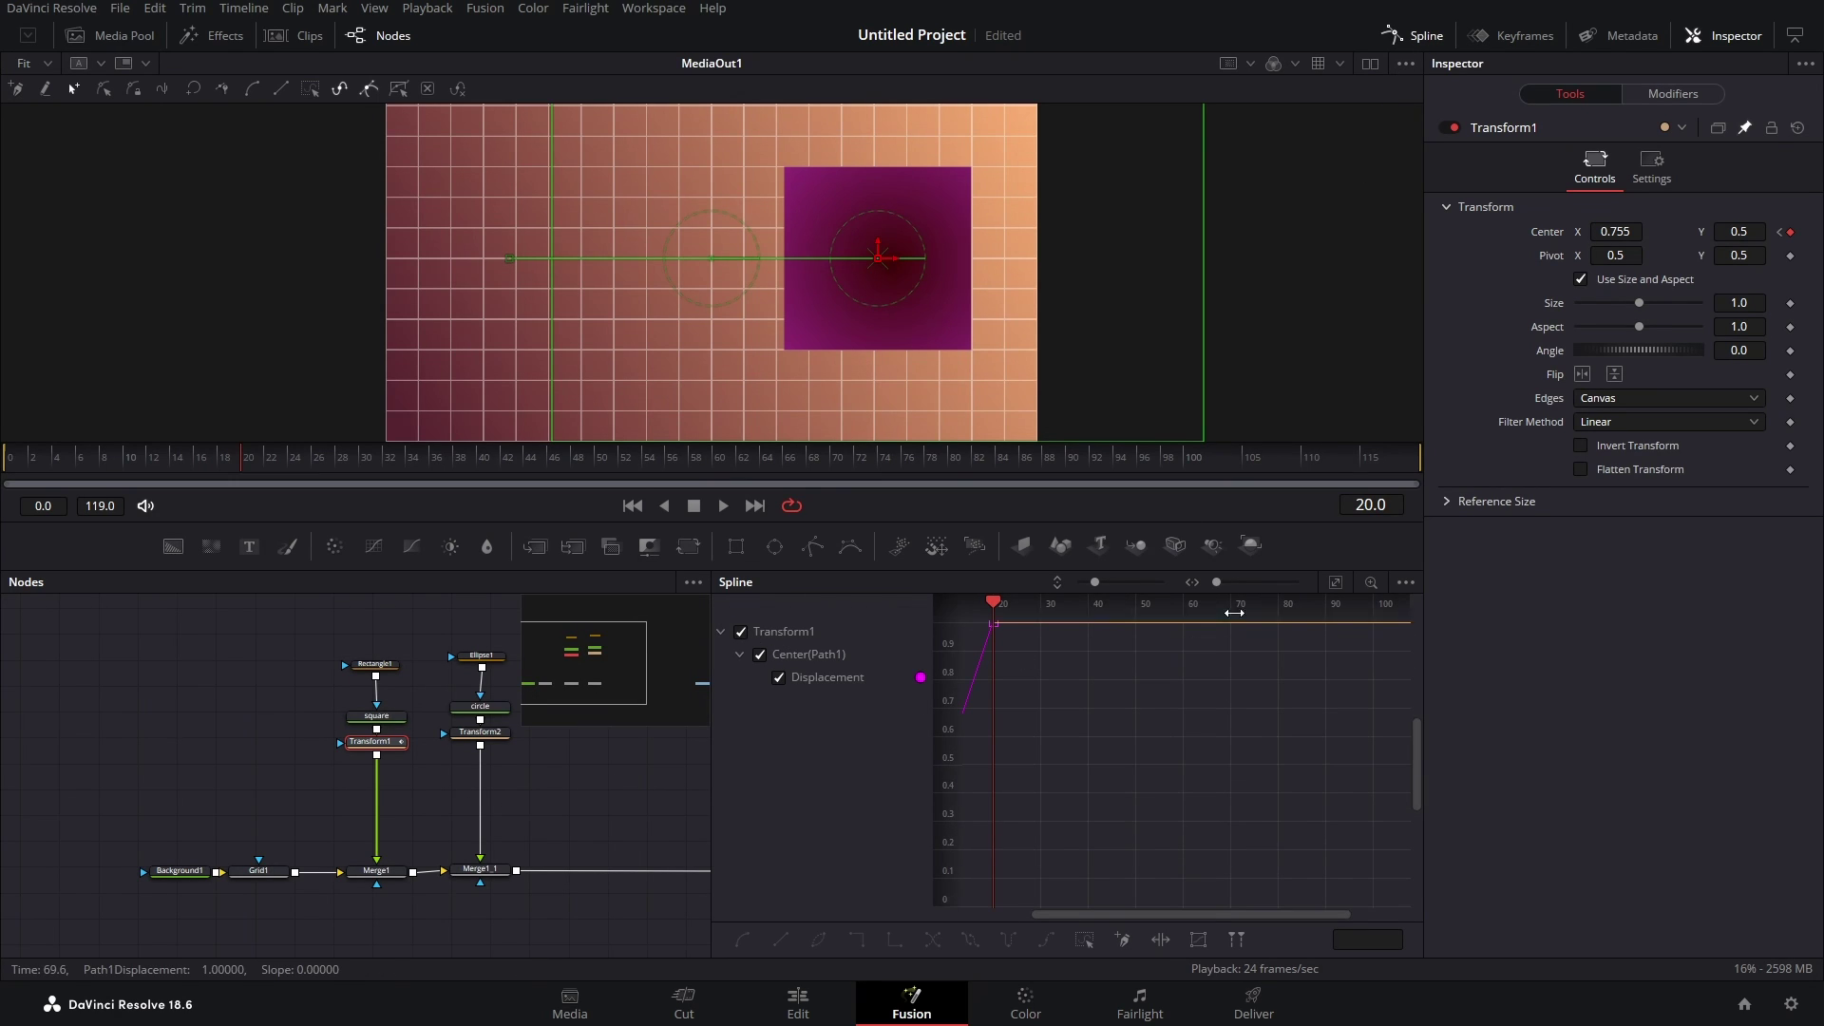
{"action": "left_click", "coordinate": [1335, 581]}
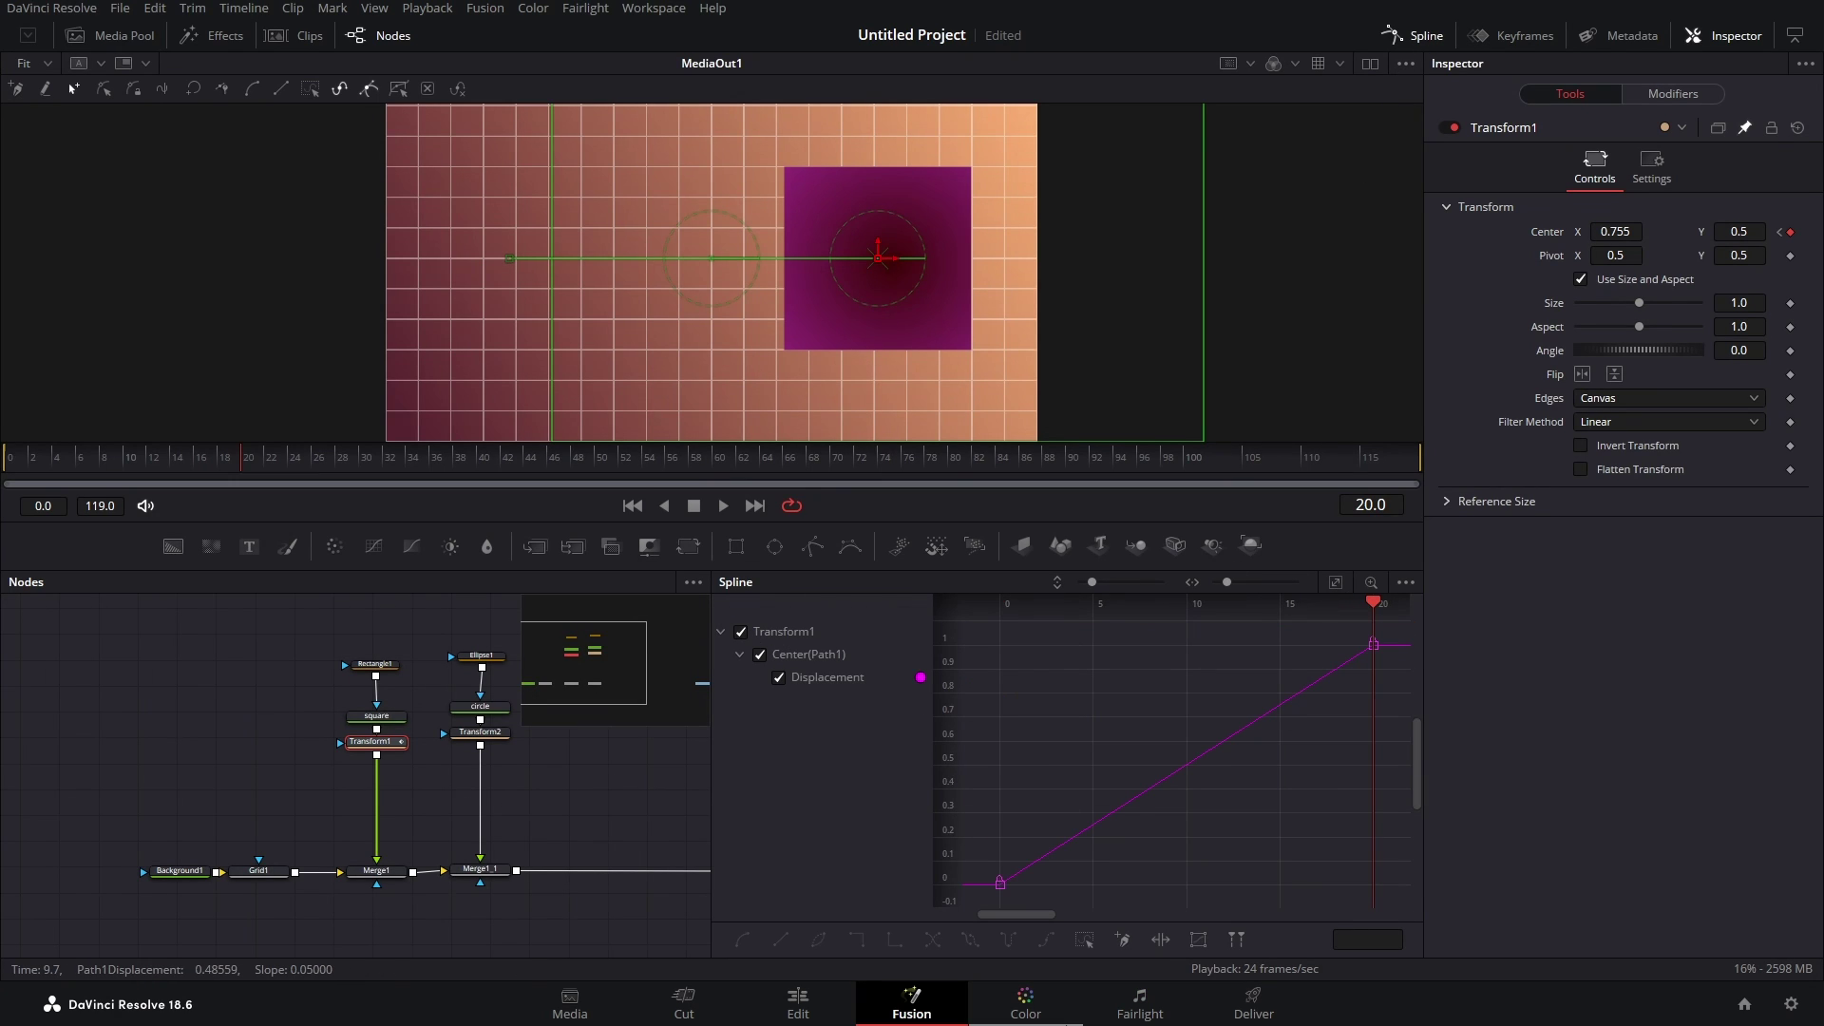
{"action": "left_click", "coordinate": [1084, 940]}
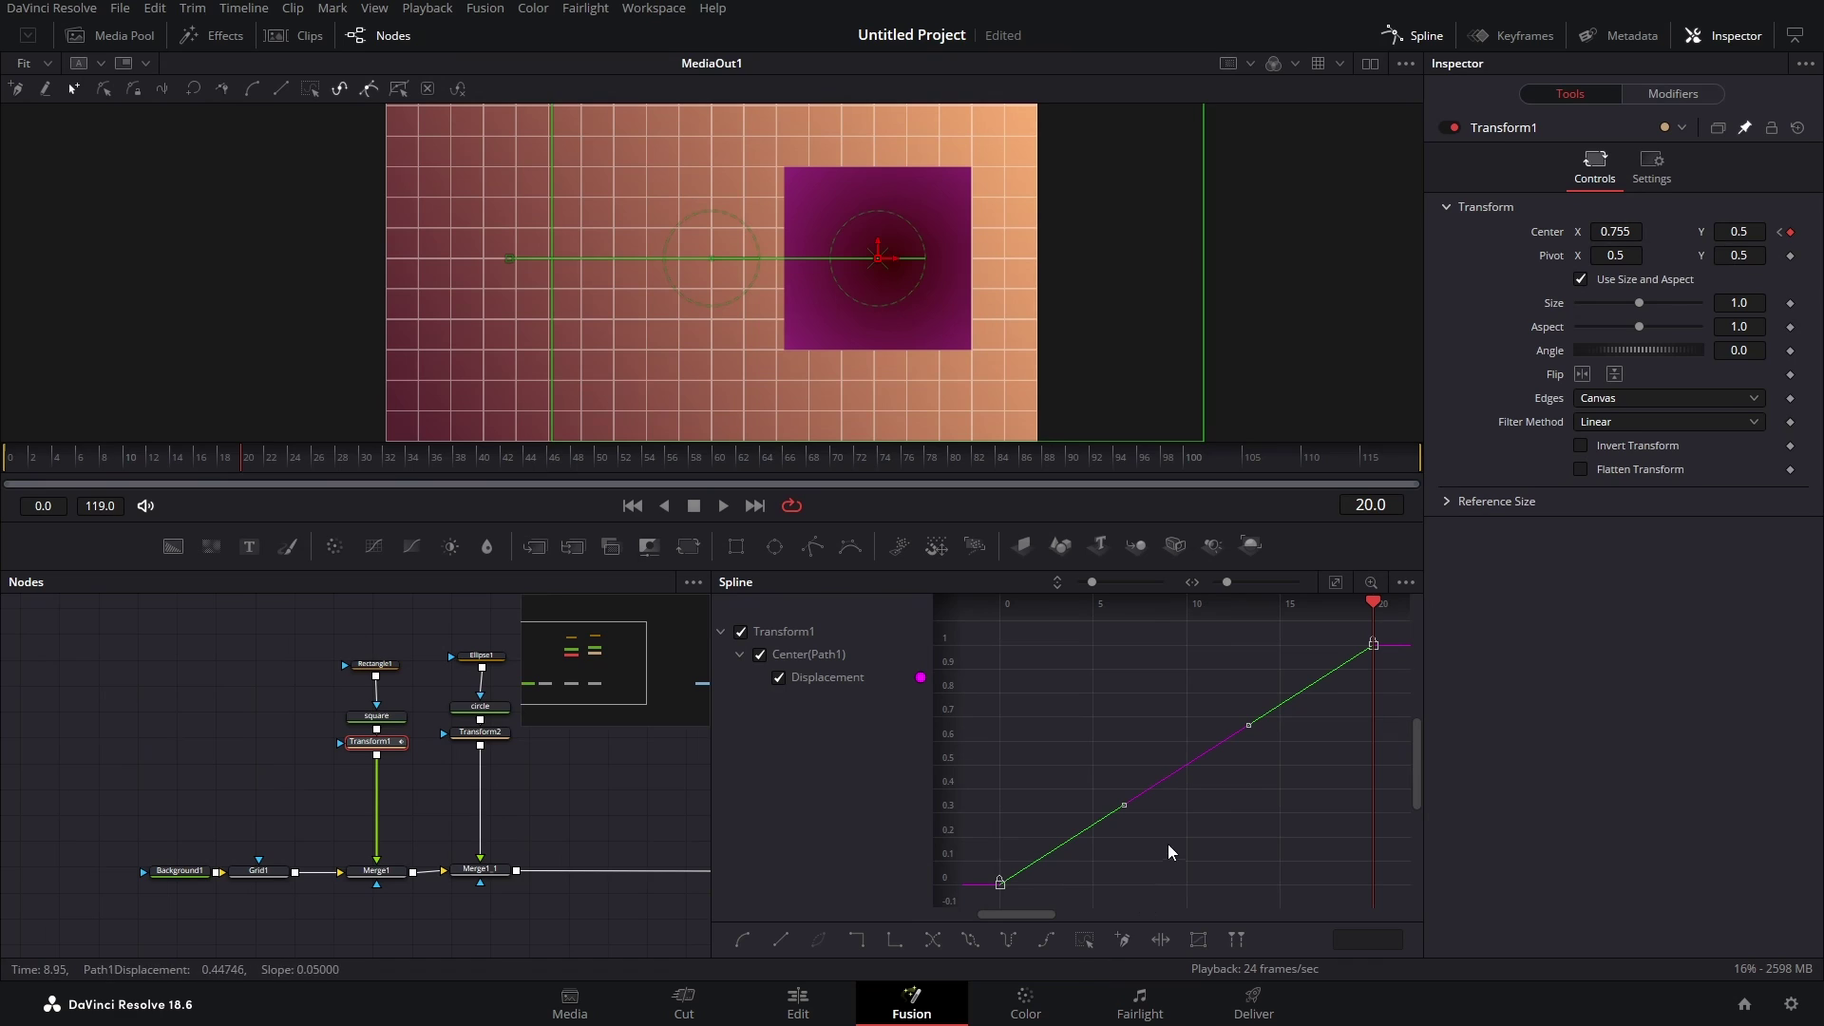
{"action": "key", "text": "shift+s"}
- Set Ease In and Ease Out to 50 on the displacement curve's keyframes
{"action": "key", "text": "t"}
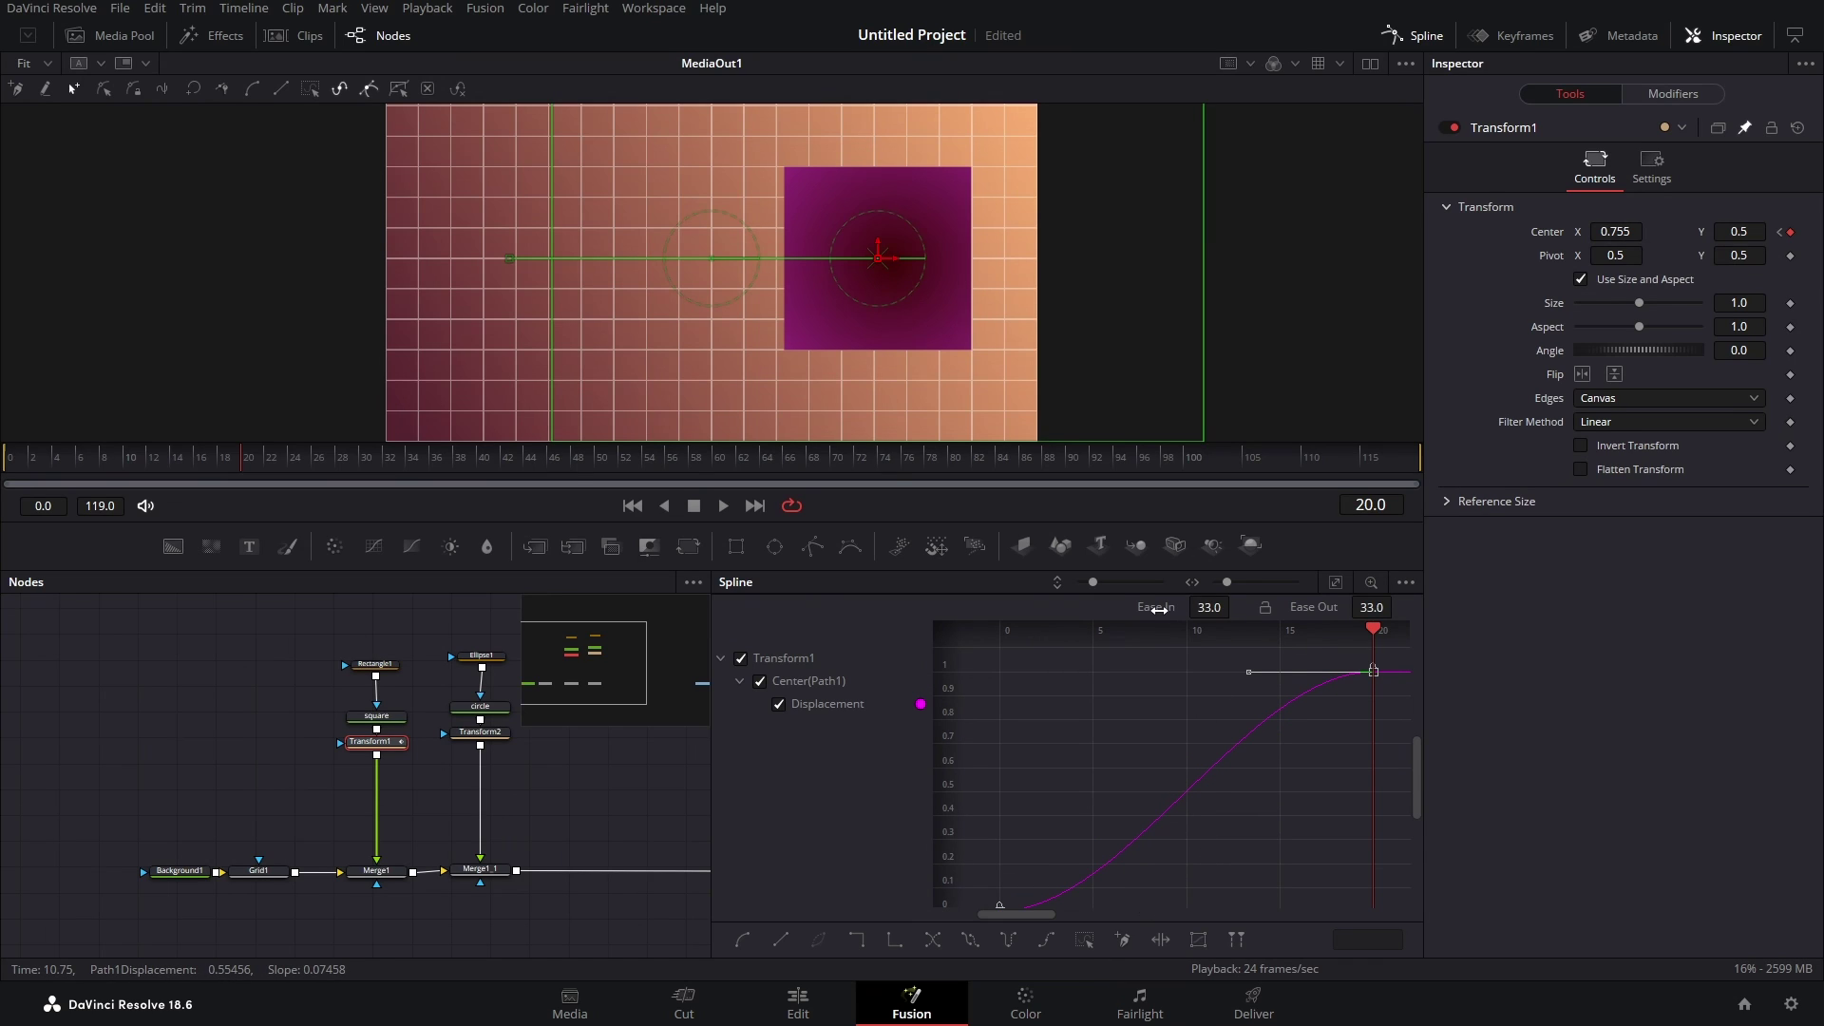
{"action": "left_click", "coordinate": [1217, 607]}
{"action": "type", "text": "50"}
{"action": "left_click", "coordinate": [1369, 609]}
{"action": "type", "text": "50"}
{"action": "key", "text": "Return"}
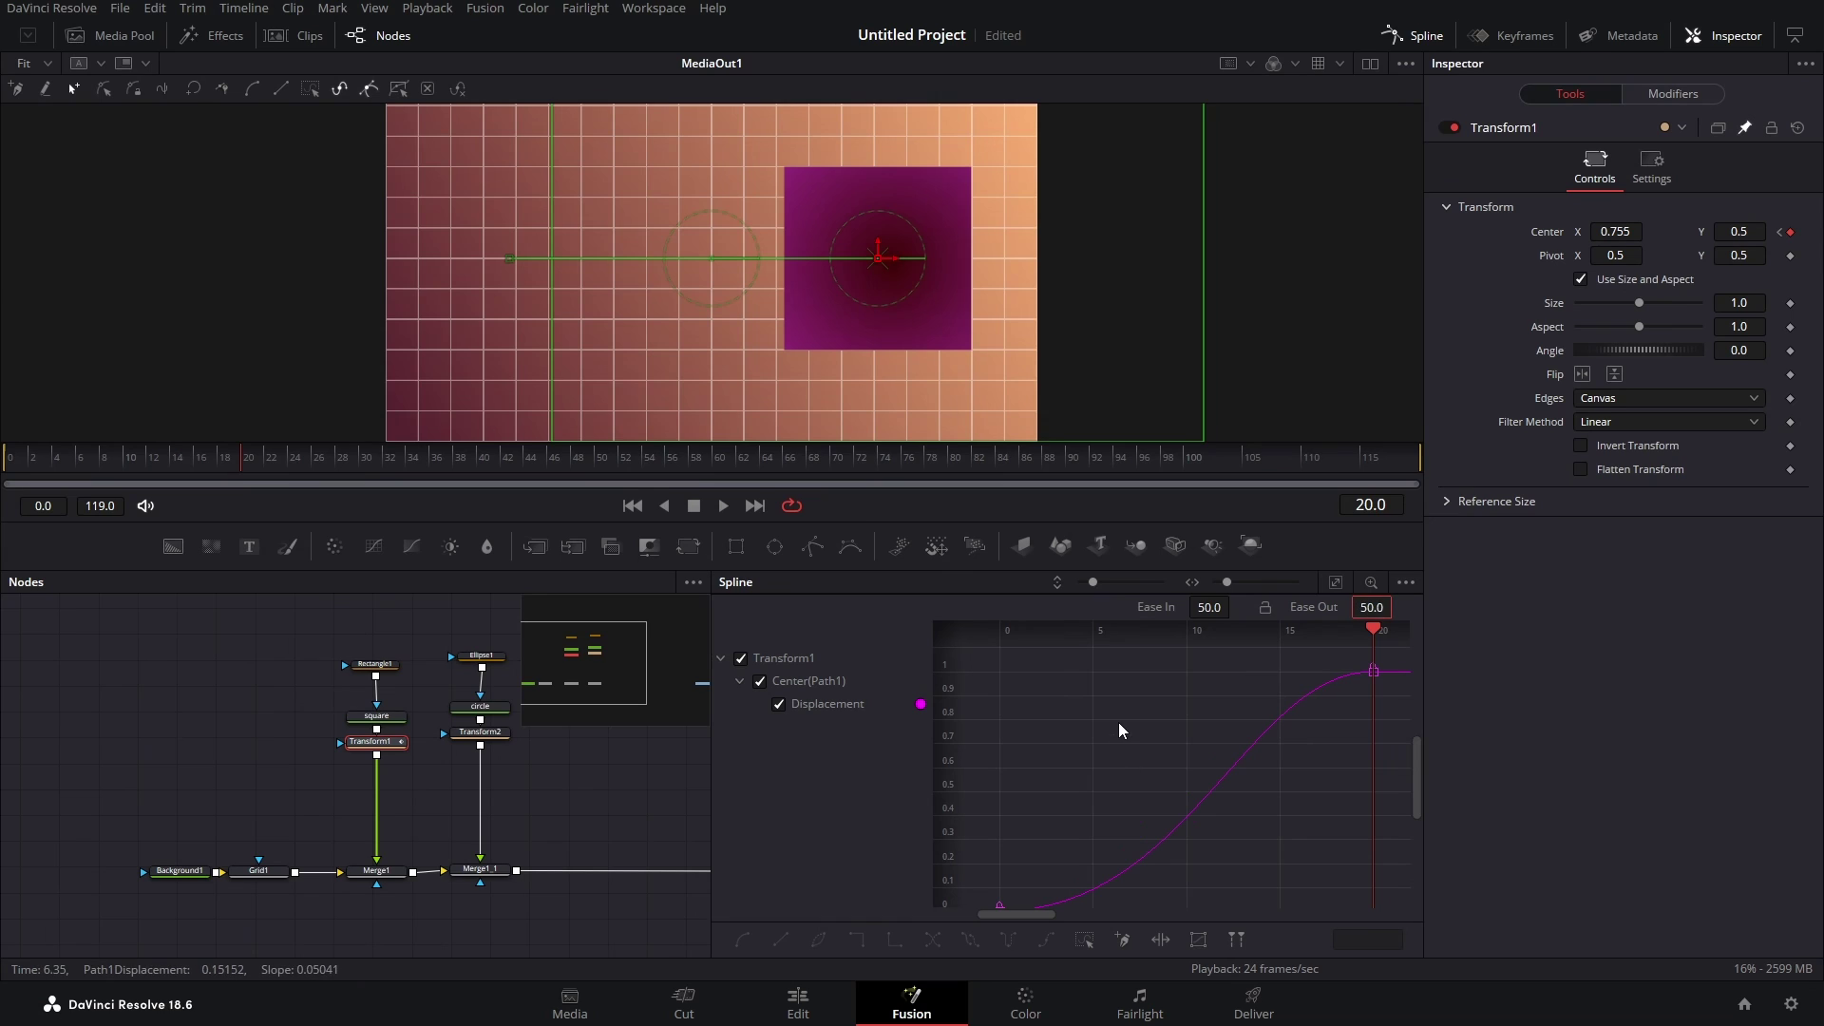
- Go to frame 10 and end the square node's Global In/Out range at frame 10
{"action": "left_click_drag", "start_coordinate": [220, 469], "coordinate": [124, 477]}
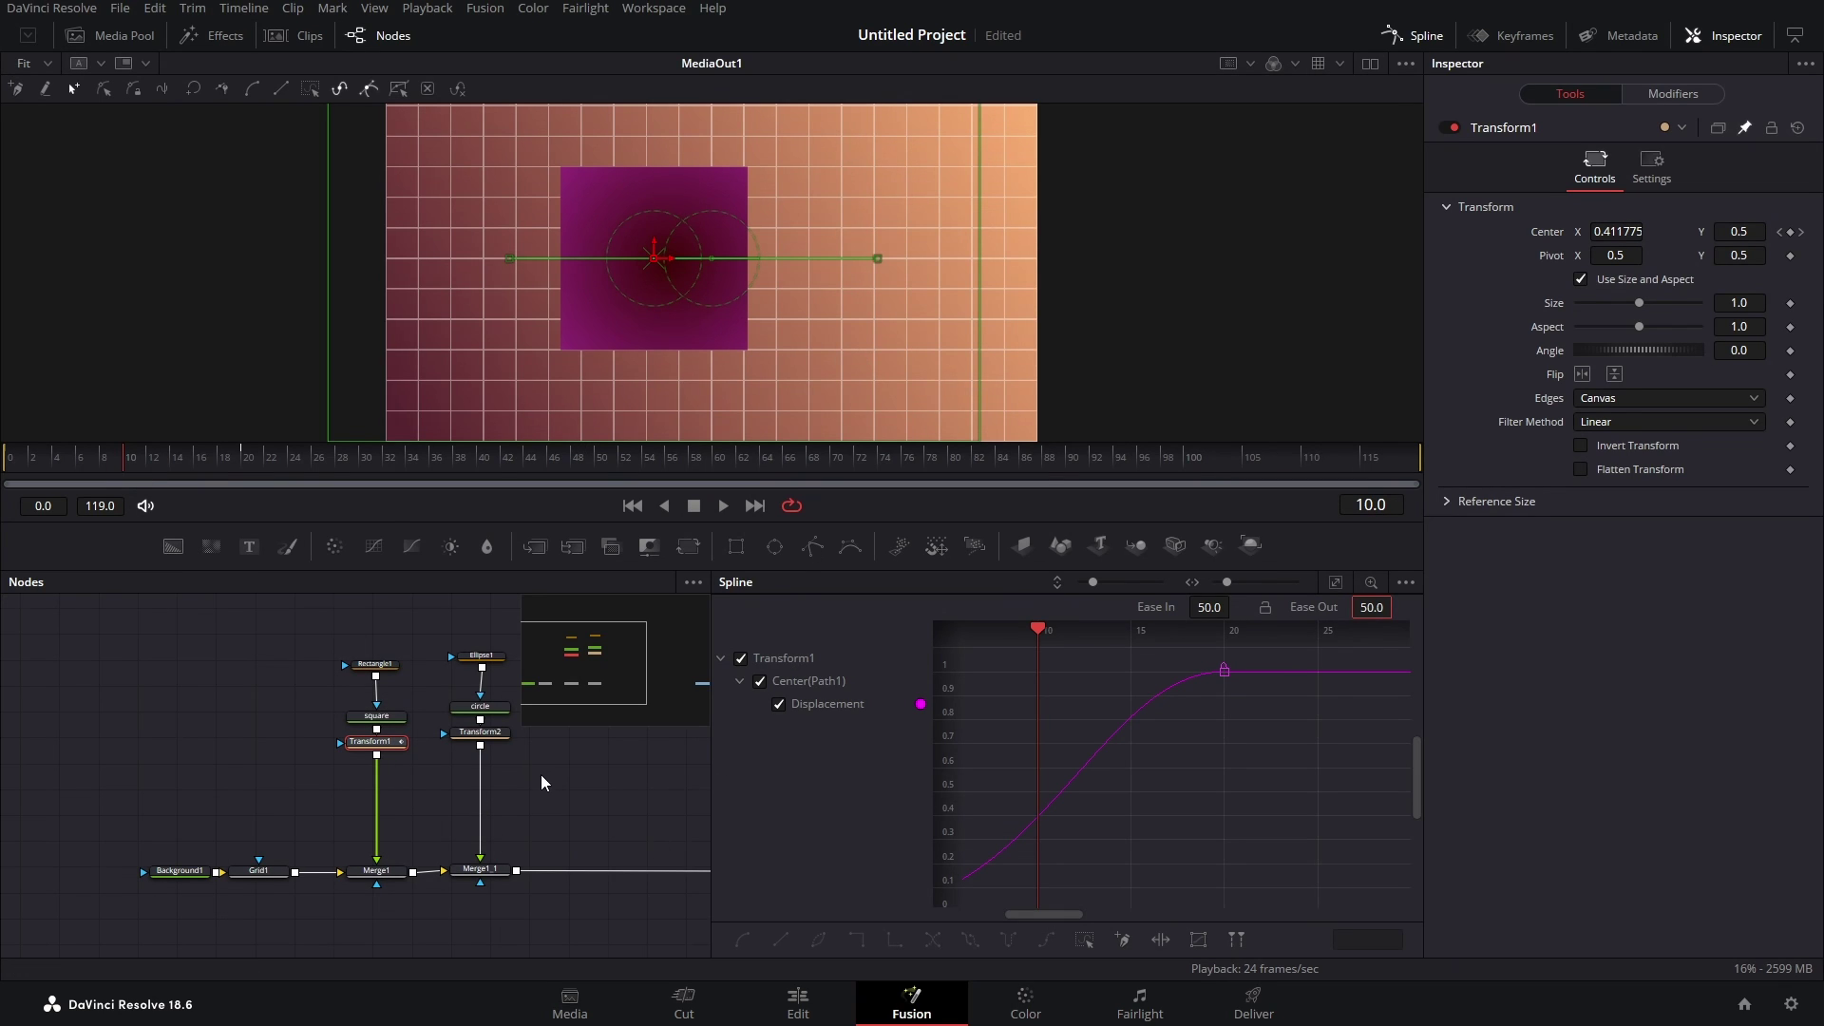
{"action": "scroll", "coordinate": [540, 773], "scroll_direction": "up", "scroll_amount": 2}
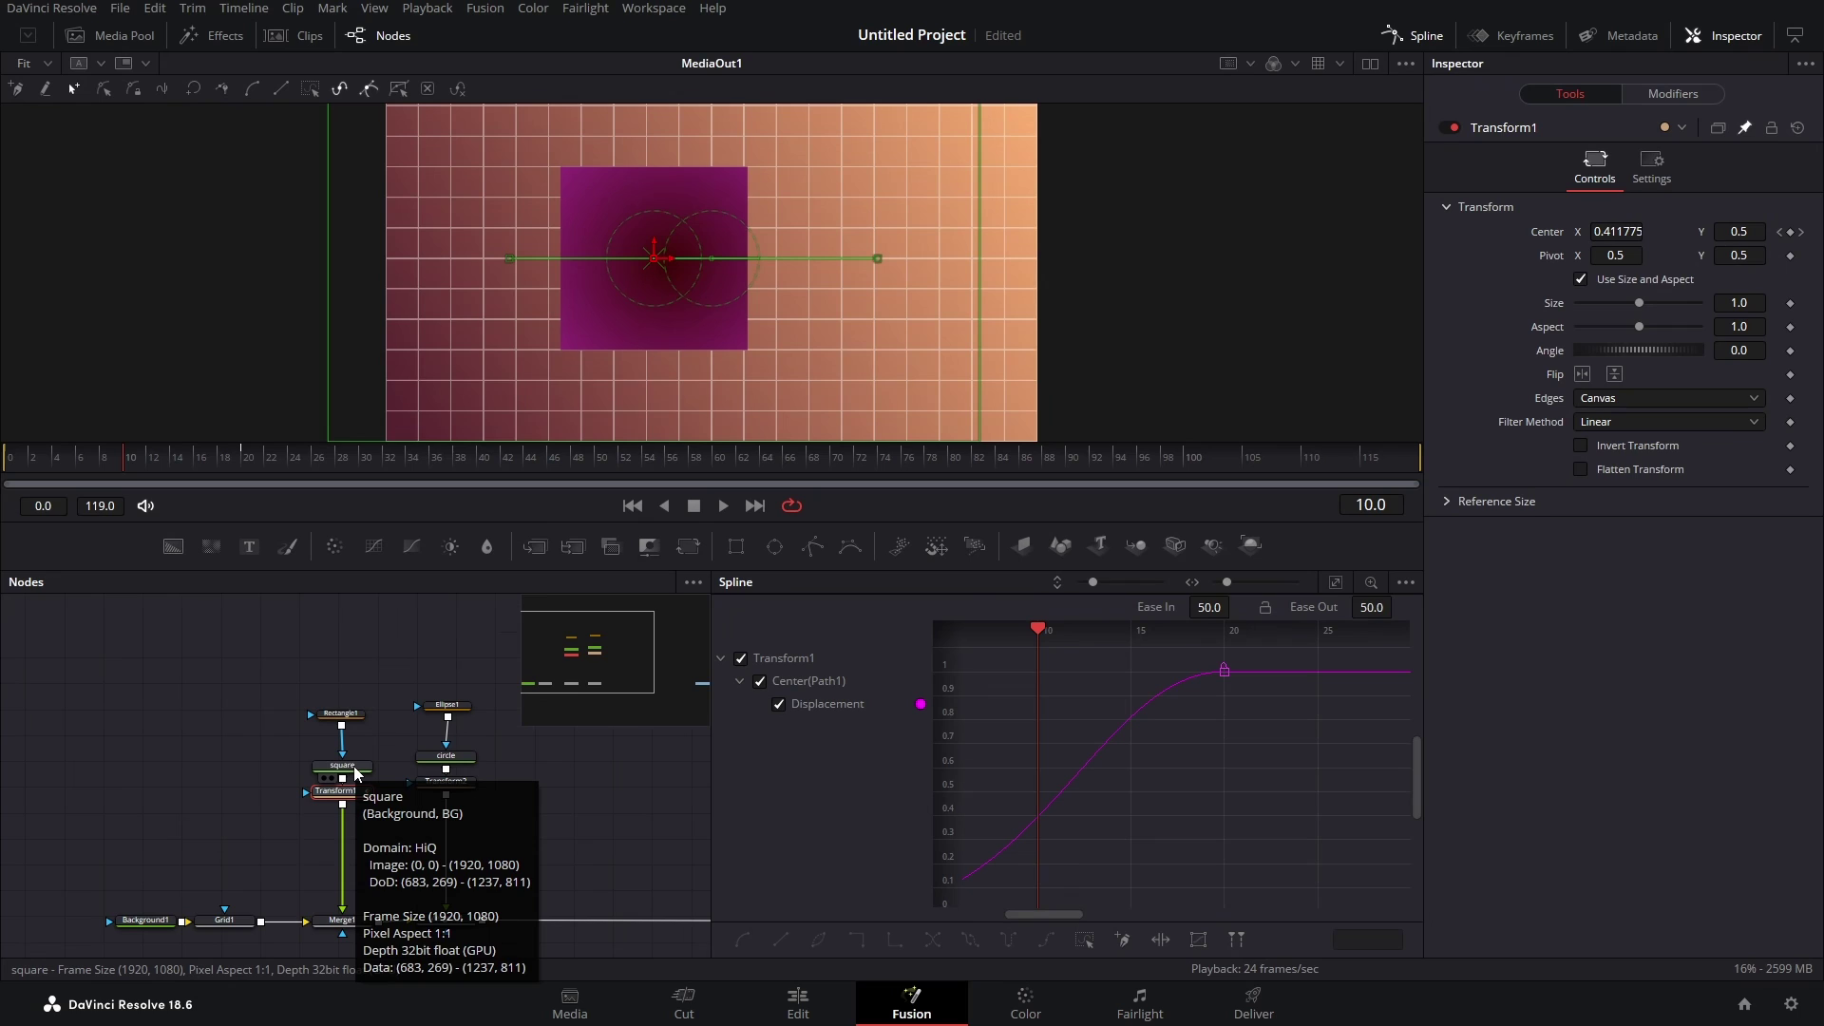
{"action": "left_click", "coordinate": [357, 774]}
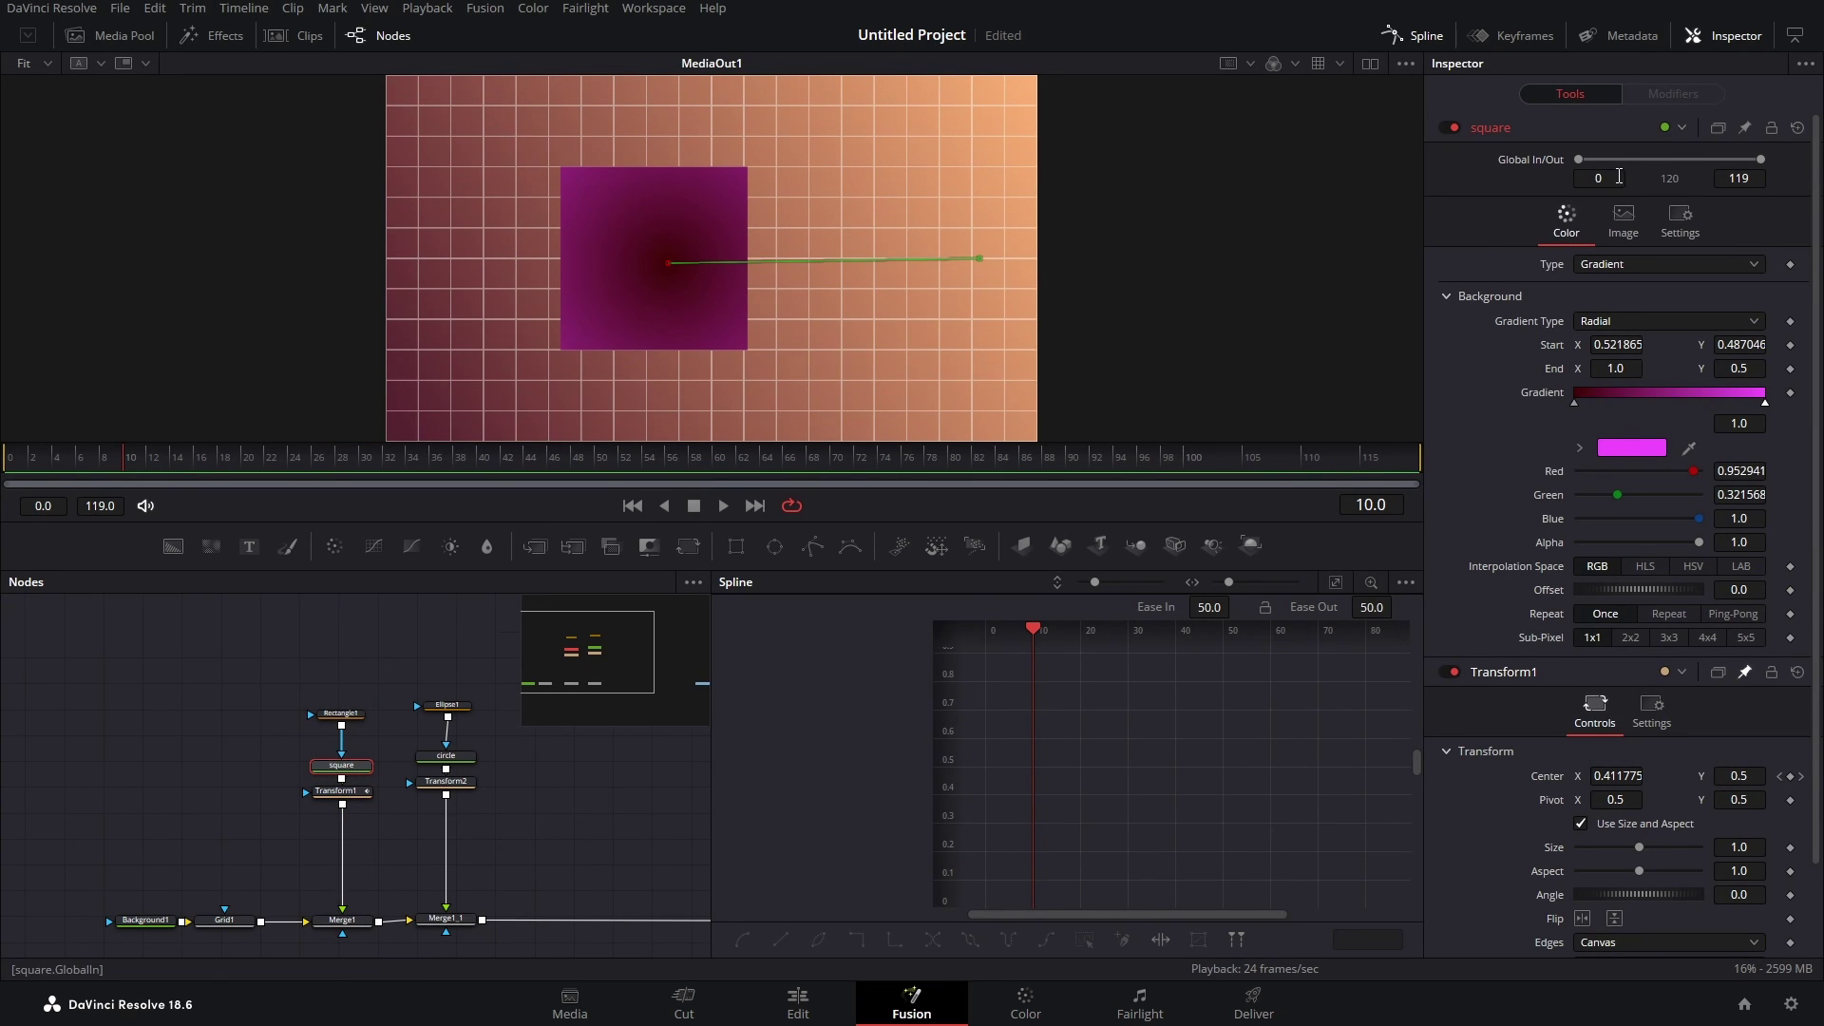
{"action": "left_click", "coordinate": [1740, 179]}
{"action": "type", "text": "1"}
{"action": "type", "text": "0"}
{"action": "key", "text": "Tab"}
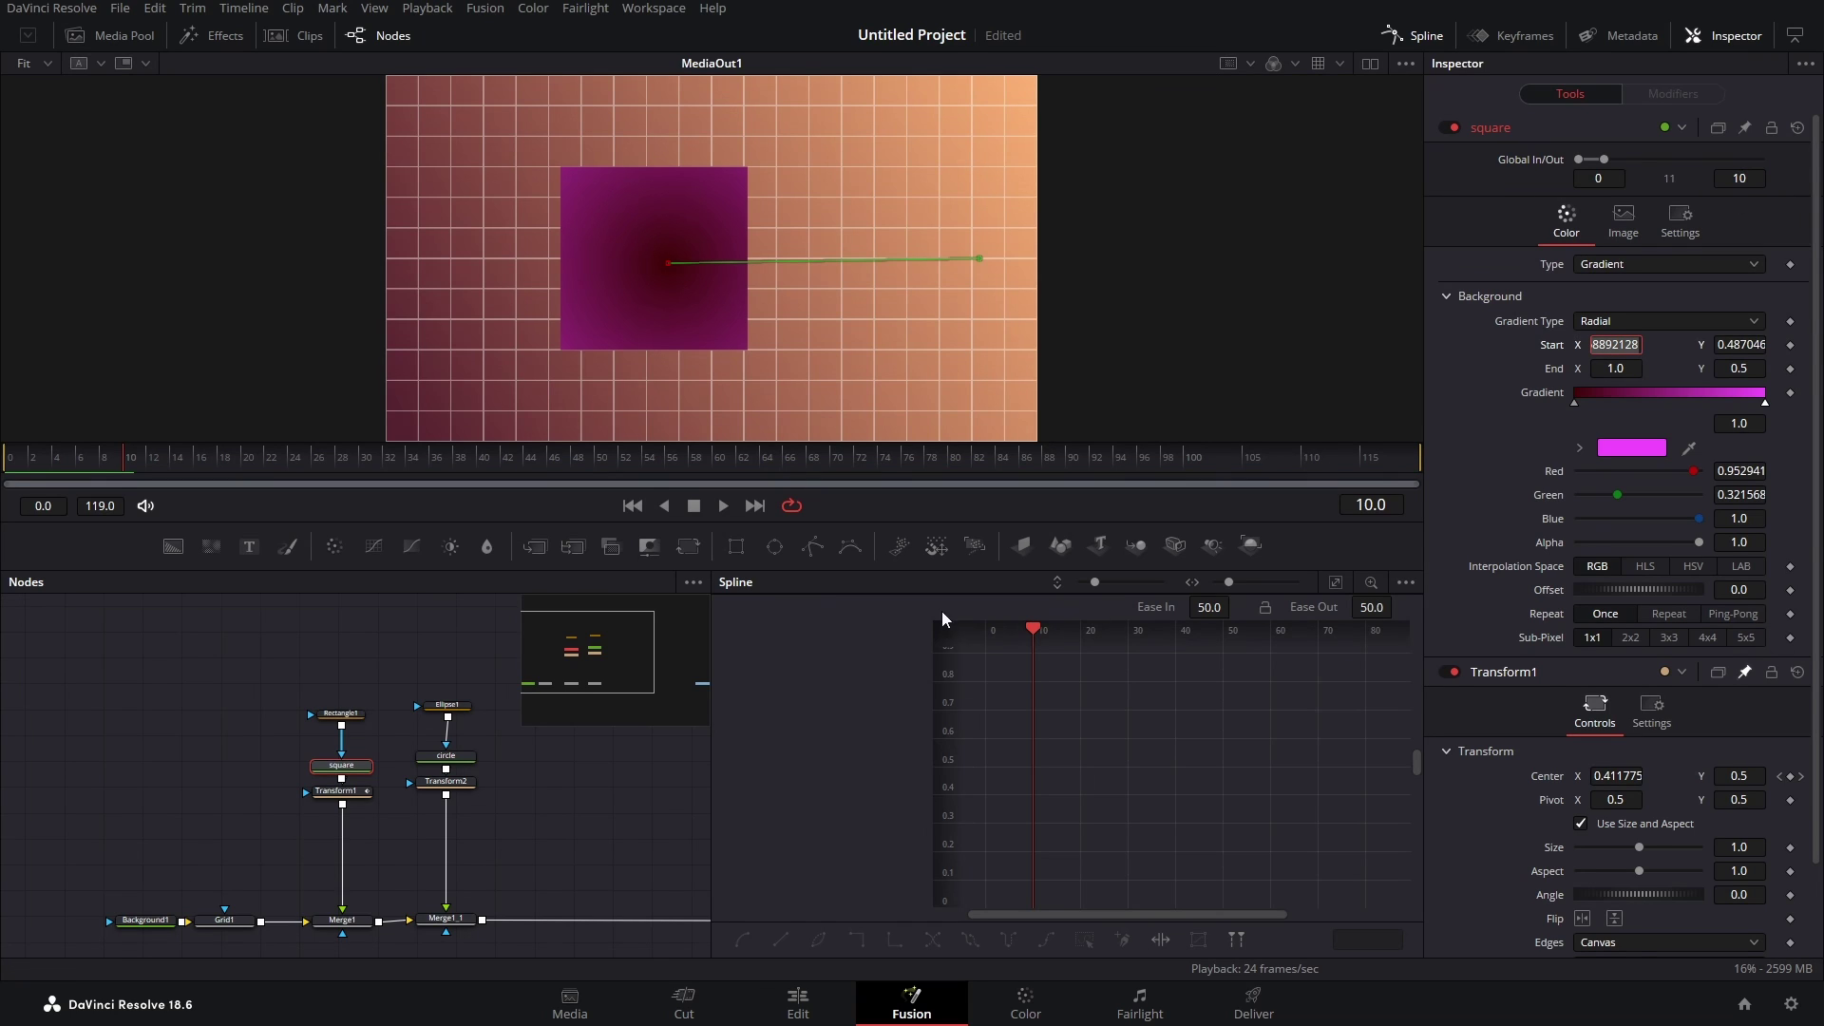
- Start the circle node's Global In/Out range at frame 10
{"action": "left_click", "coordinate": [460, 760]}
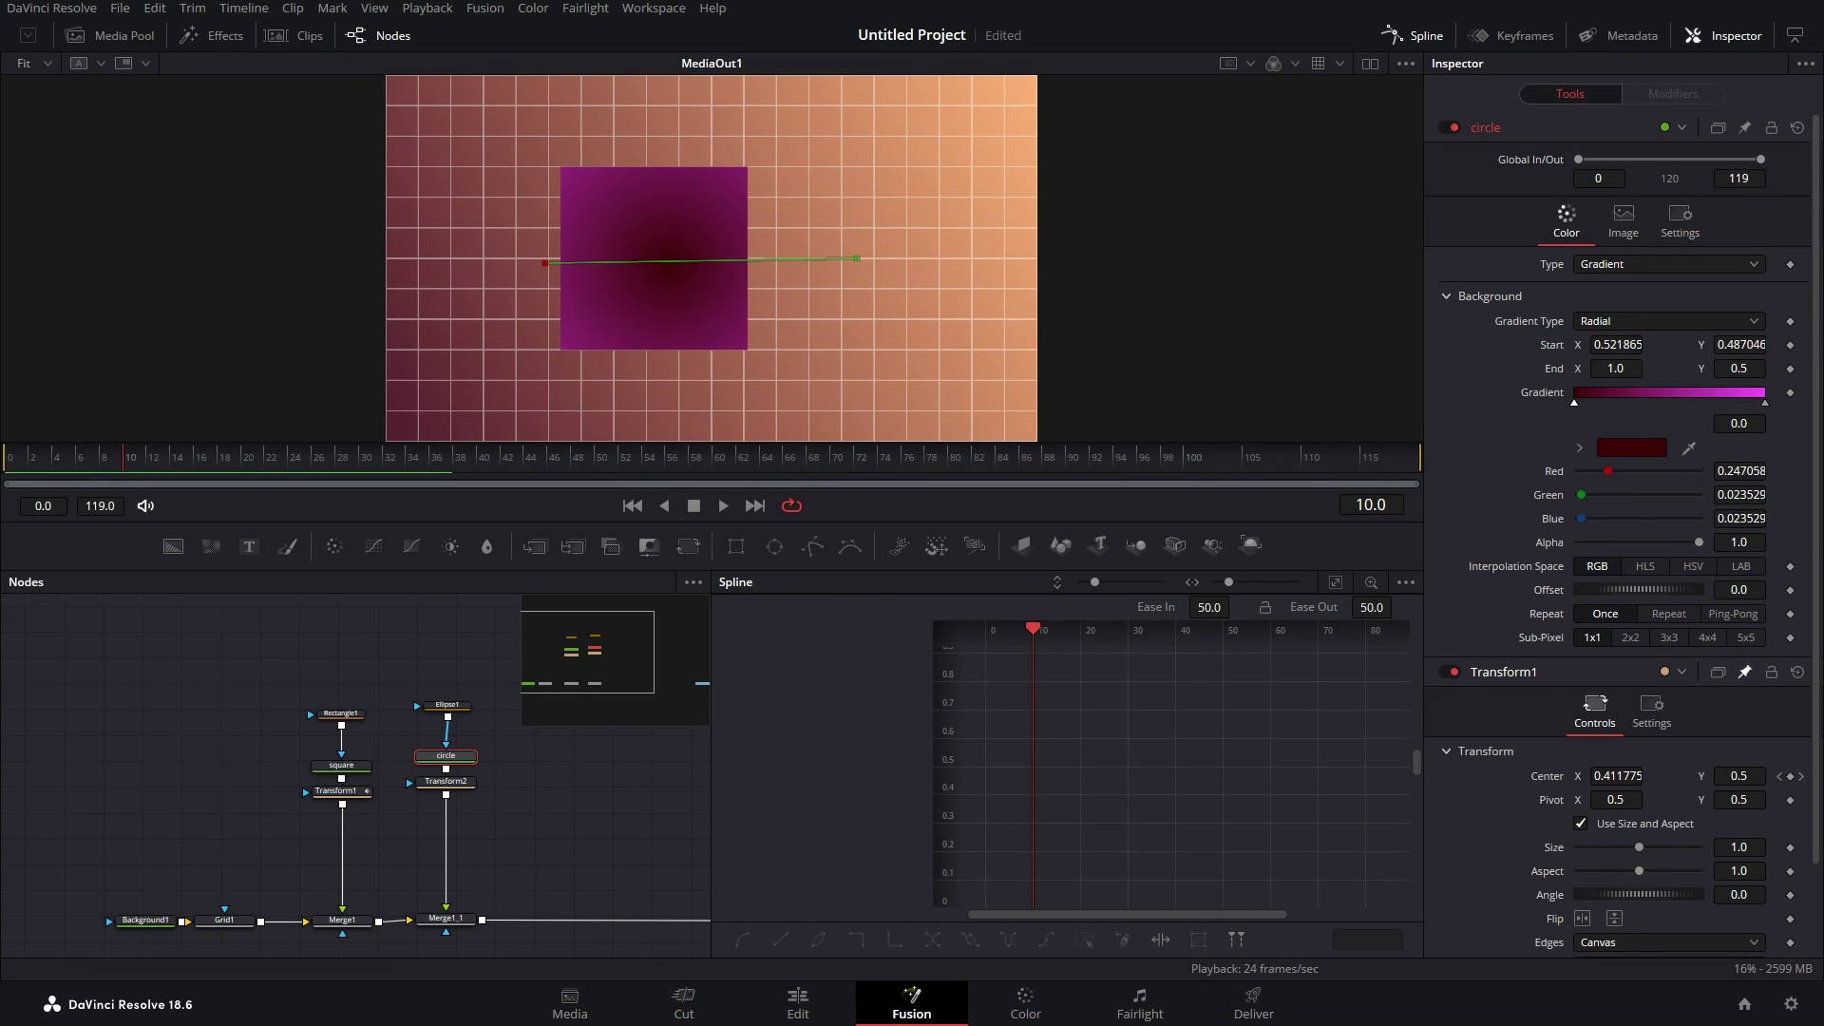
{"action": "left_click", "coordinate": [1600, 177]}
{"action": "type", "text": "10"}
{"action": "key", "text": "Tab"}
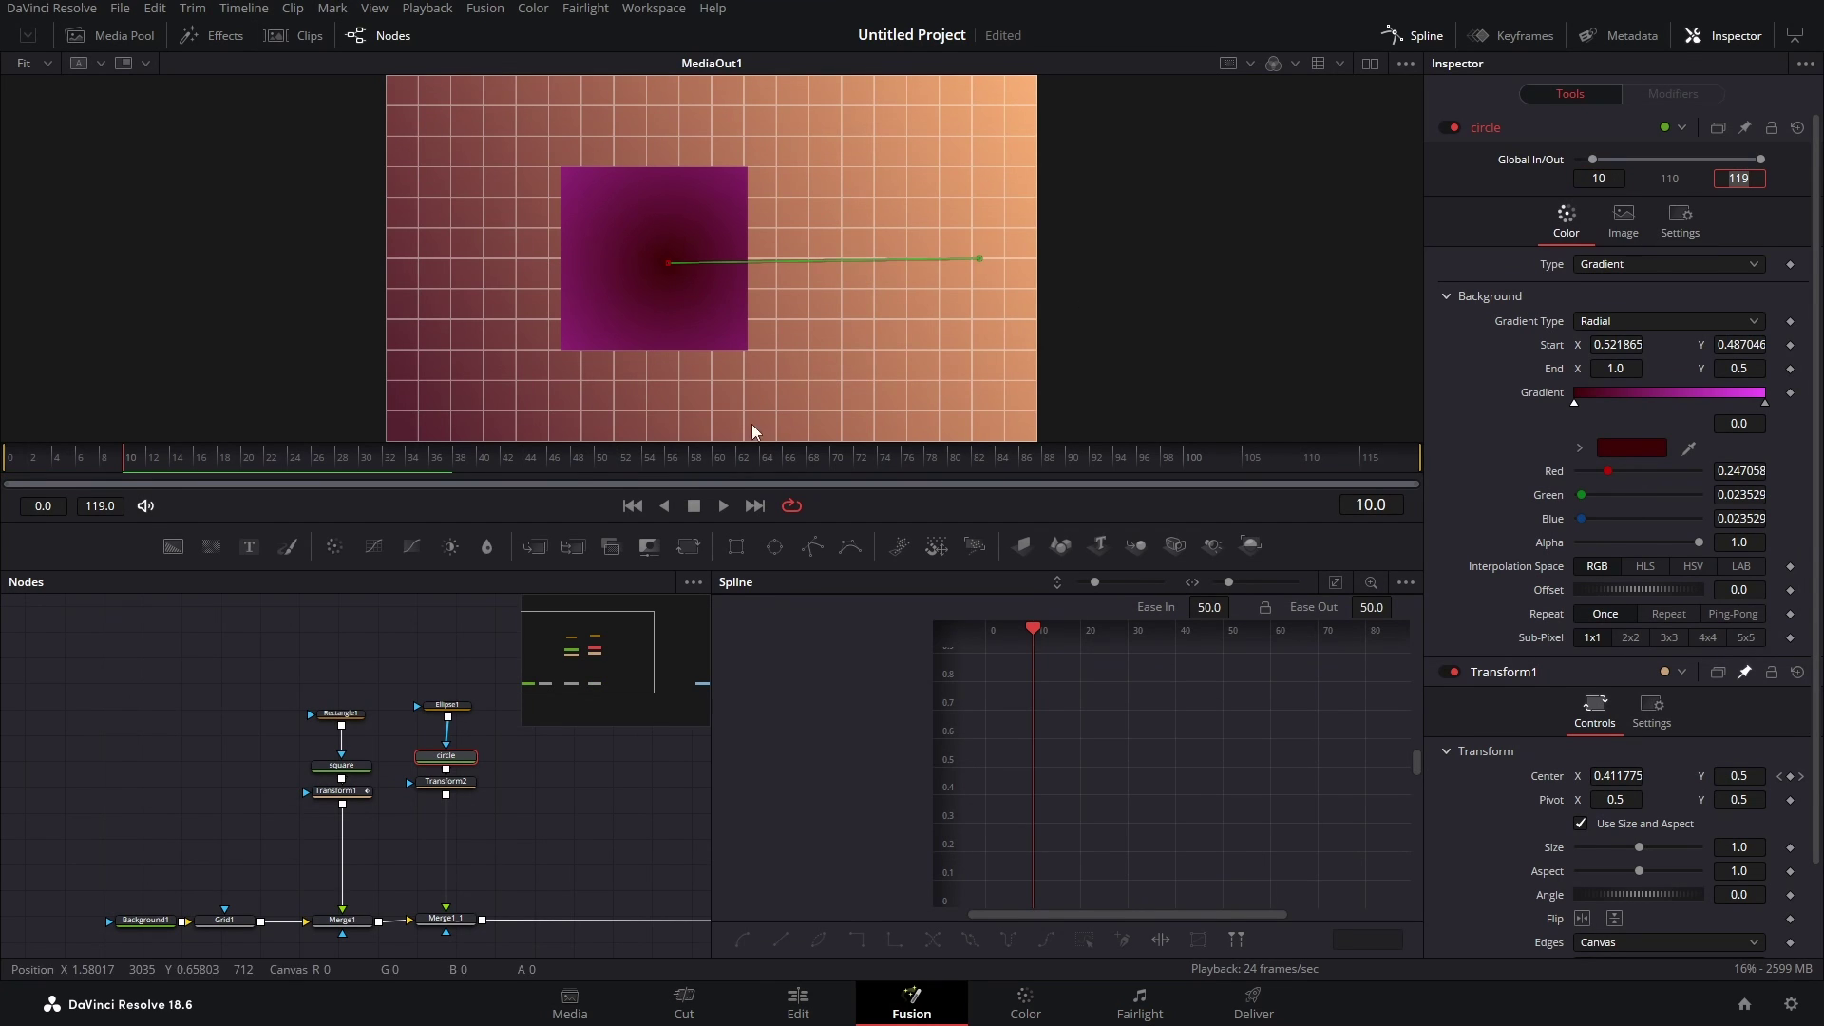
{"action": "left_click", "coordinate": [167, 724]}
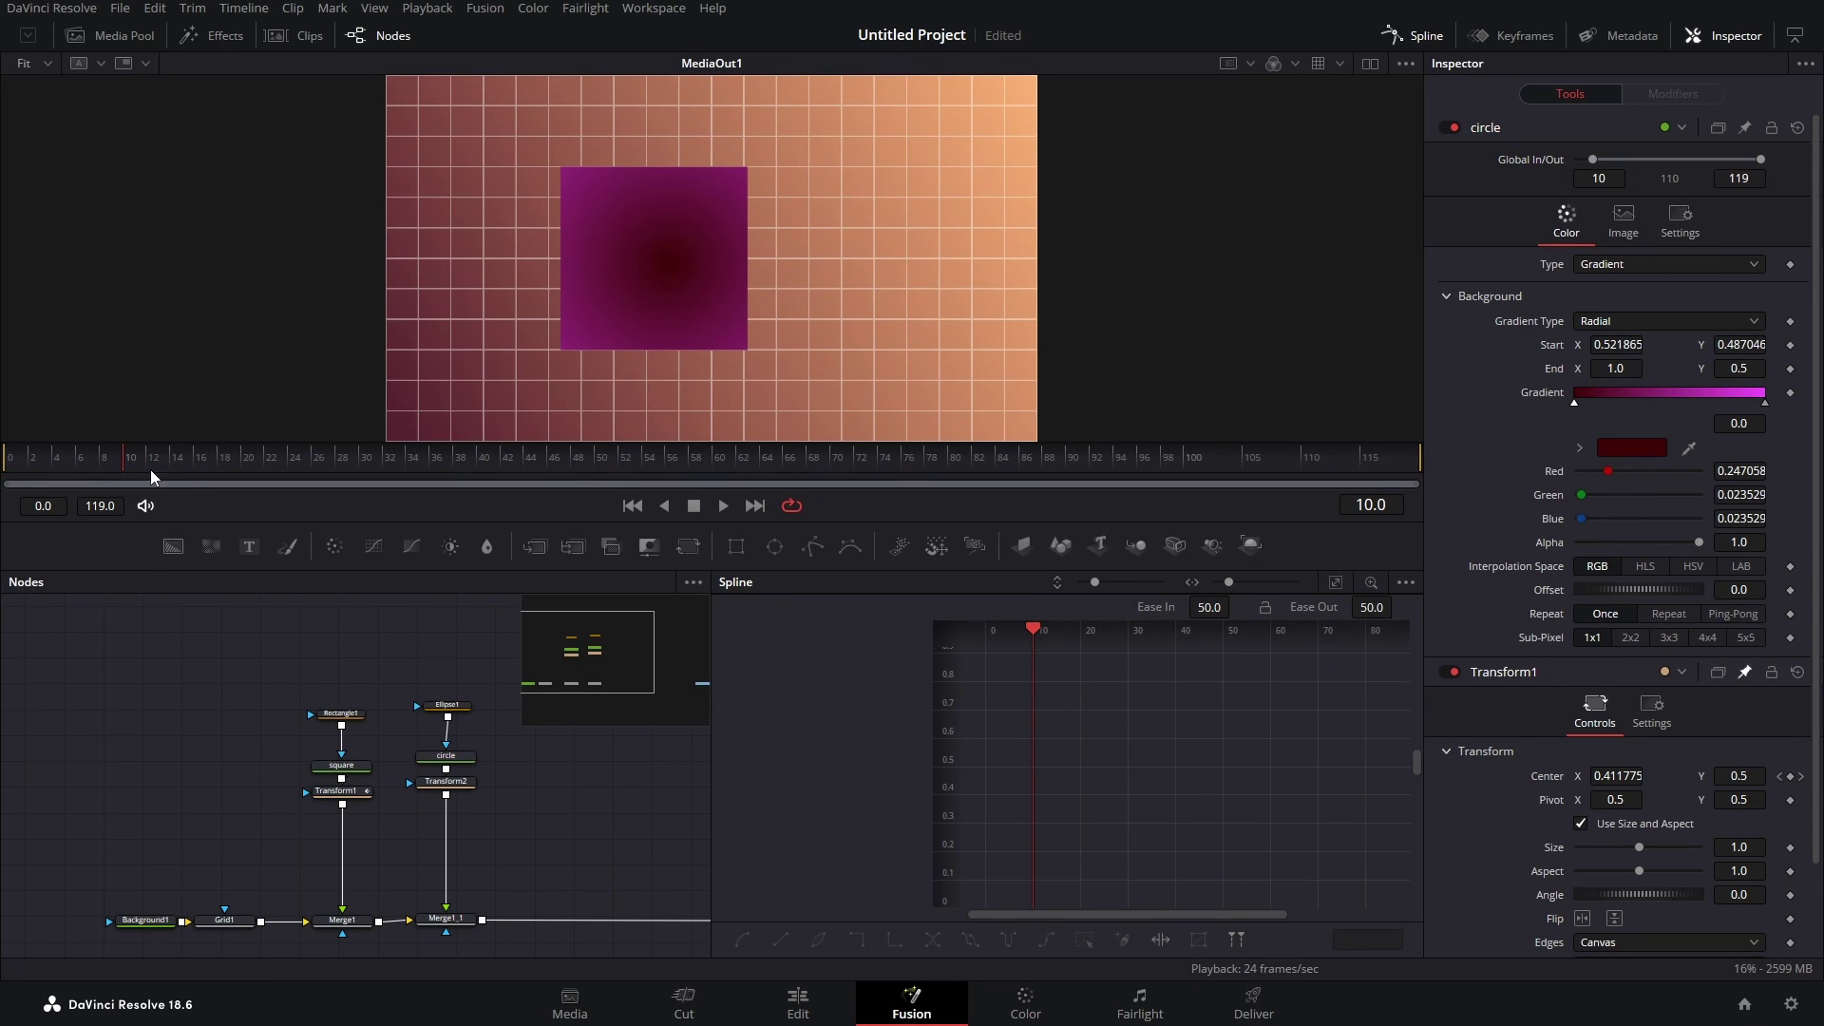
- Play the square-to-circle match cut from frame 0 and stop the playback
{"action": "key", "text": "Left"}
{"action": "key", "text": "Left"}
{"action": "left_click", "coordinate": [724, 505]}
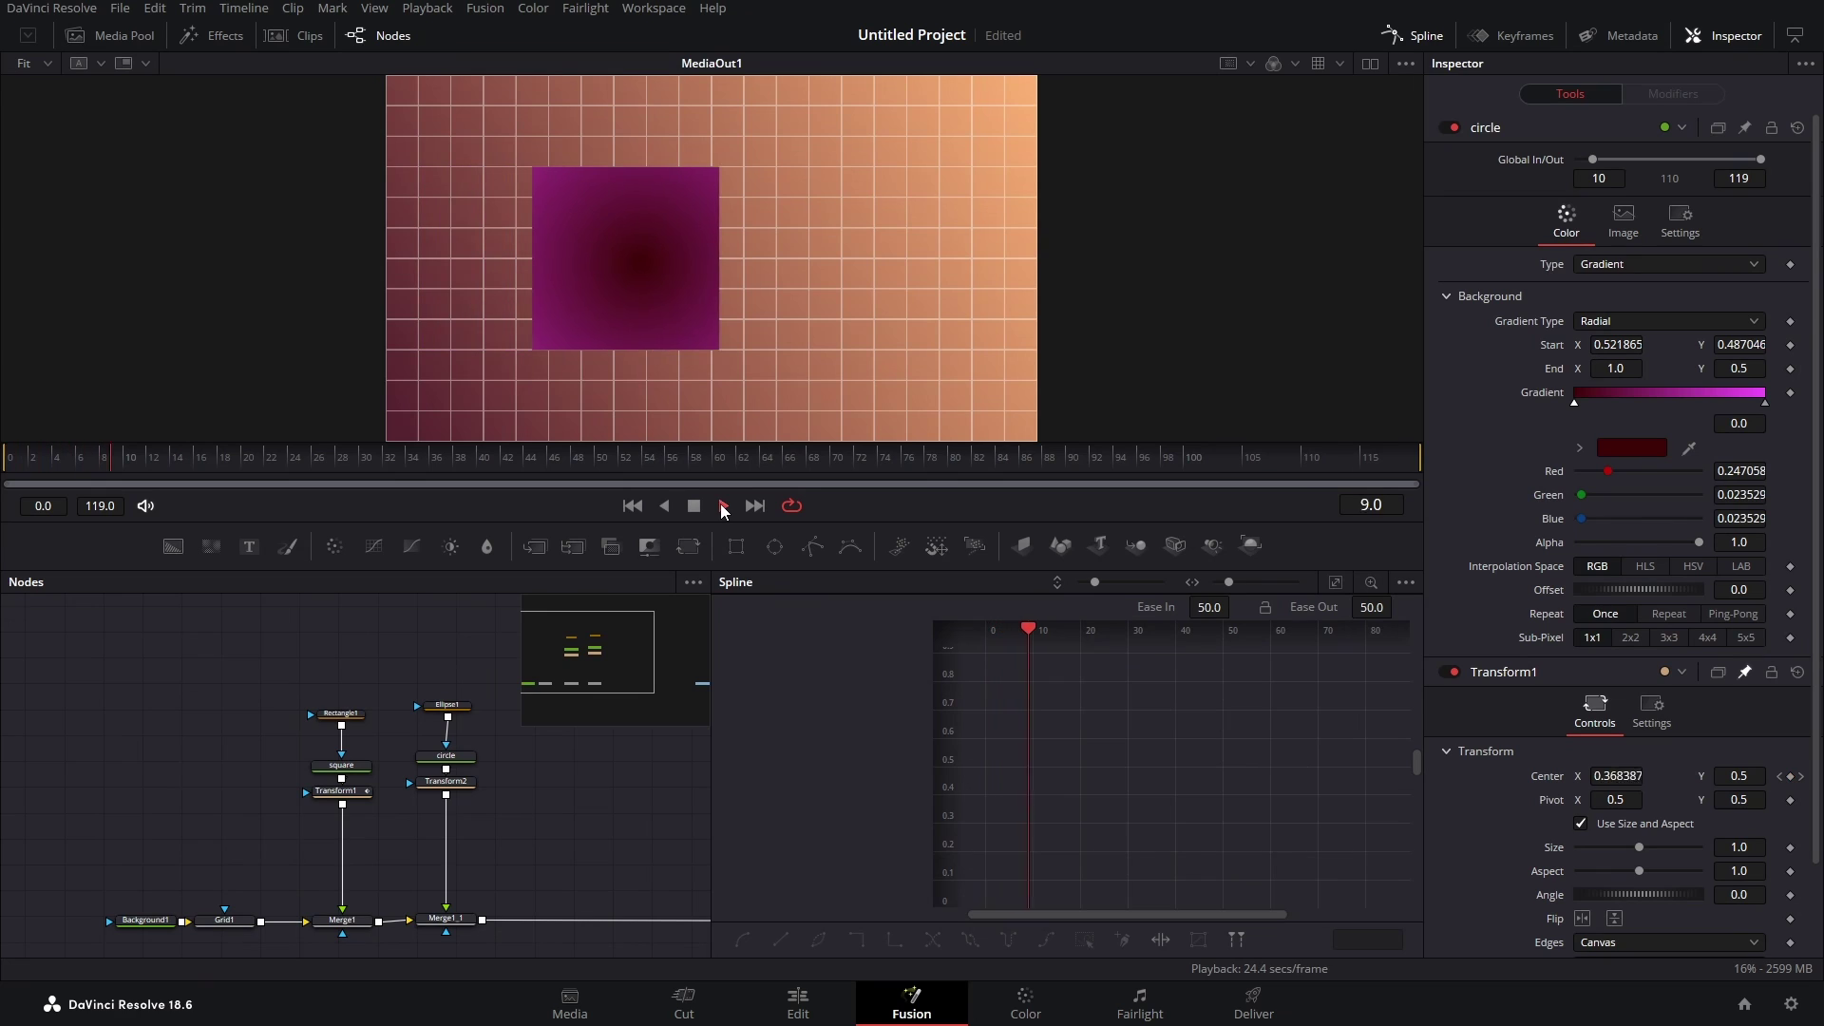
{"action": "left_click", "coordinate": [2, 472]}
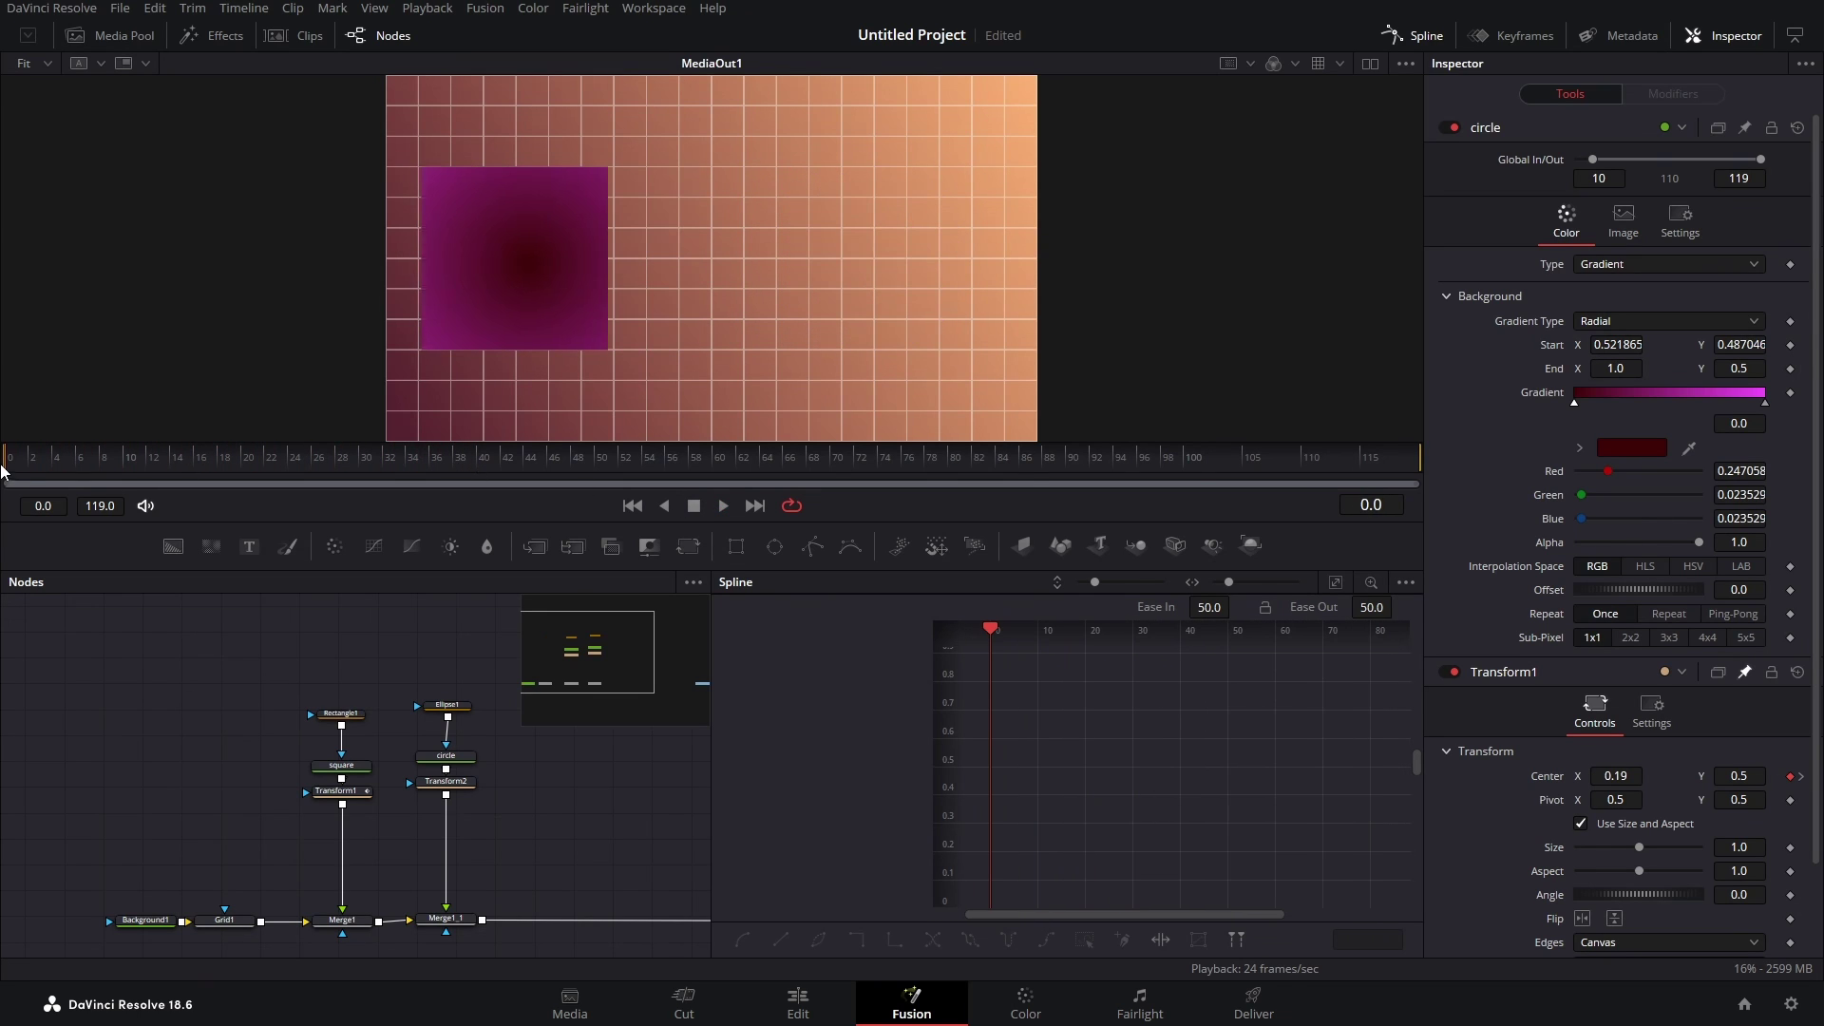
{"action": "left_click", "coordinate": [723, 505]}
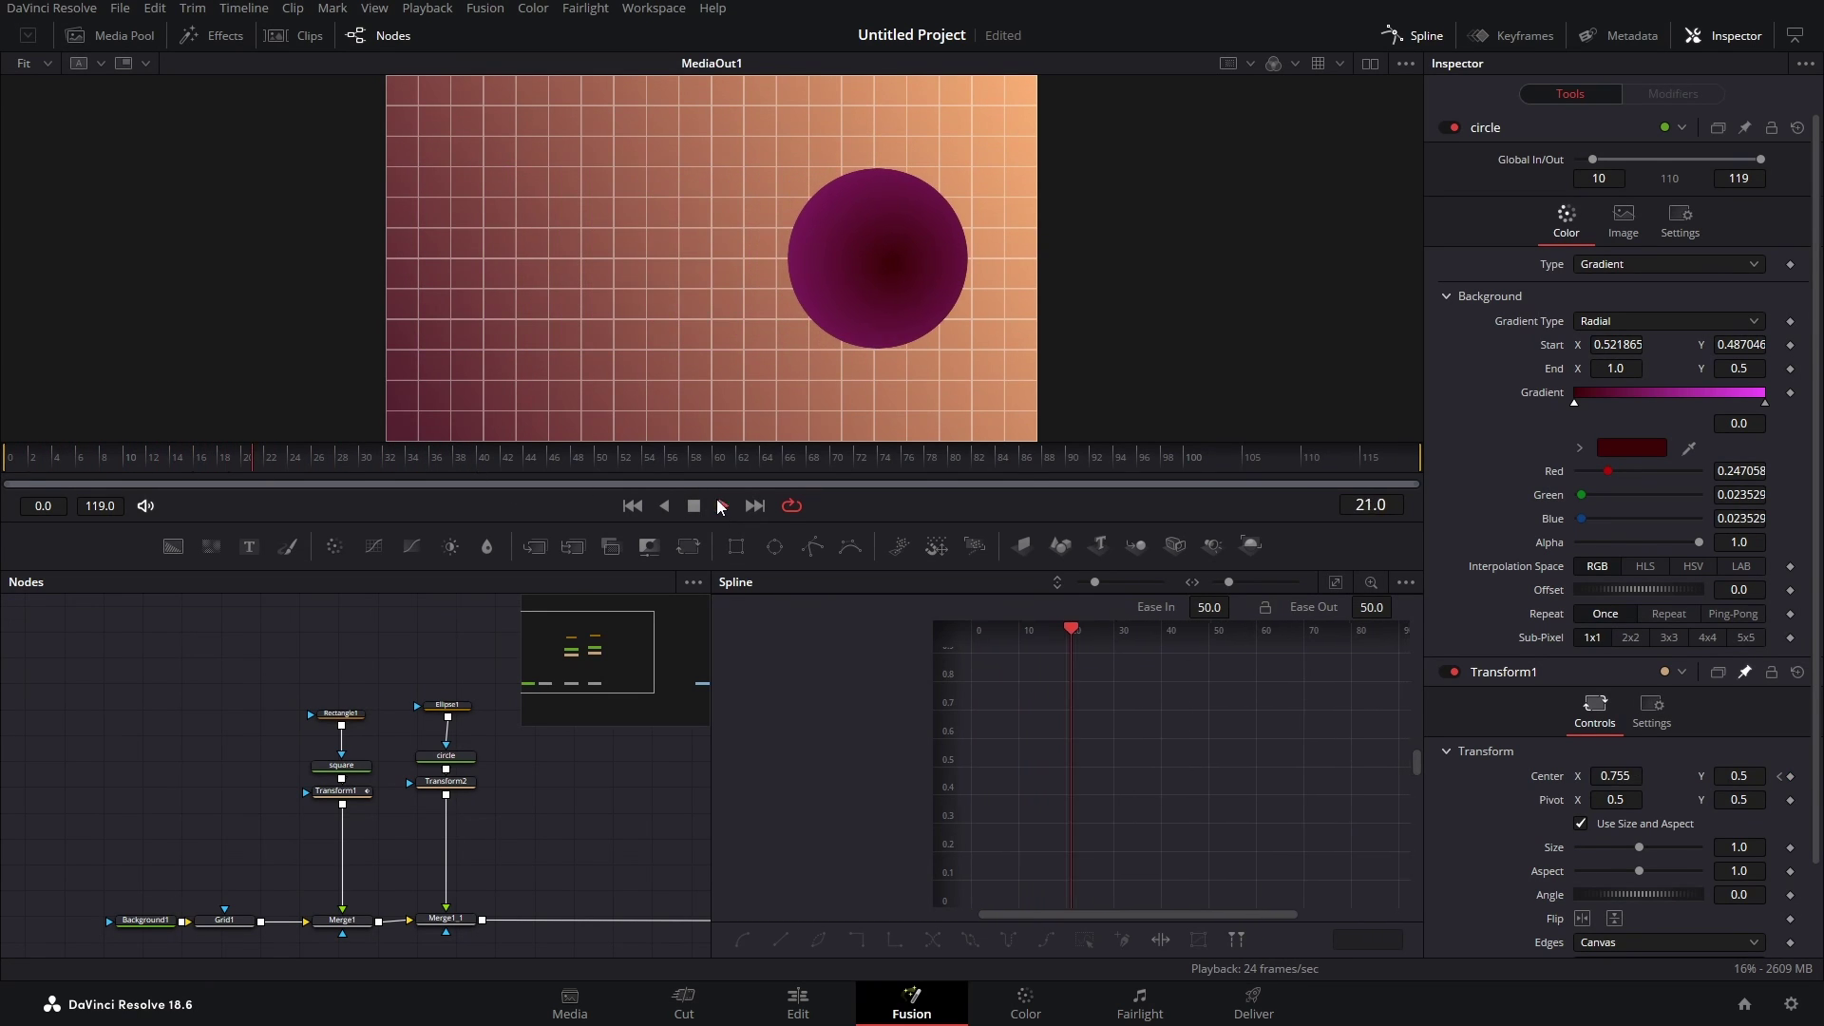
{"action": "left_click", "coordinate": [694, 505]}
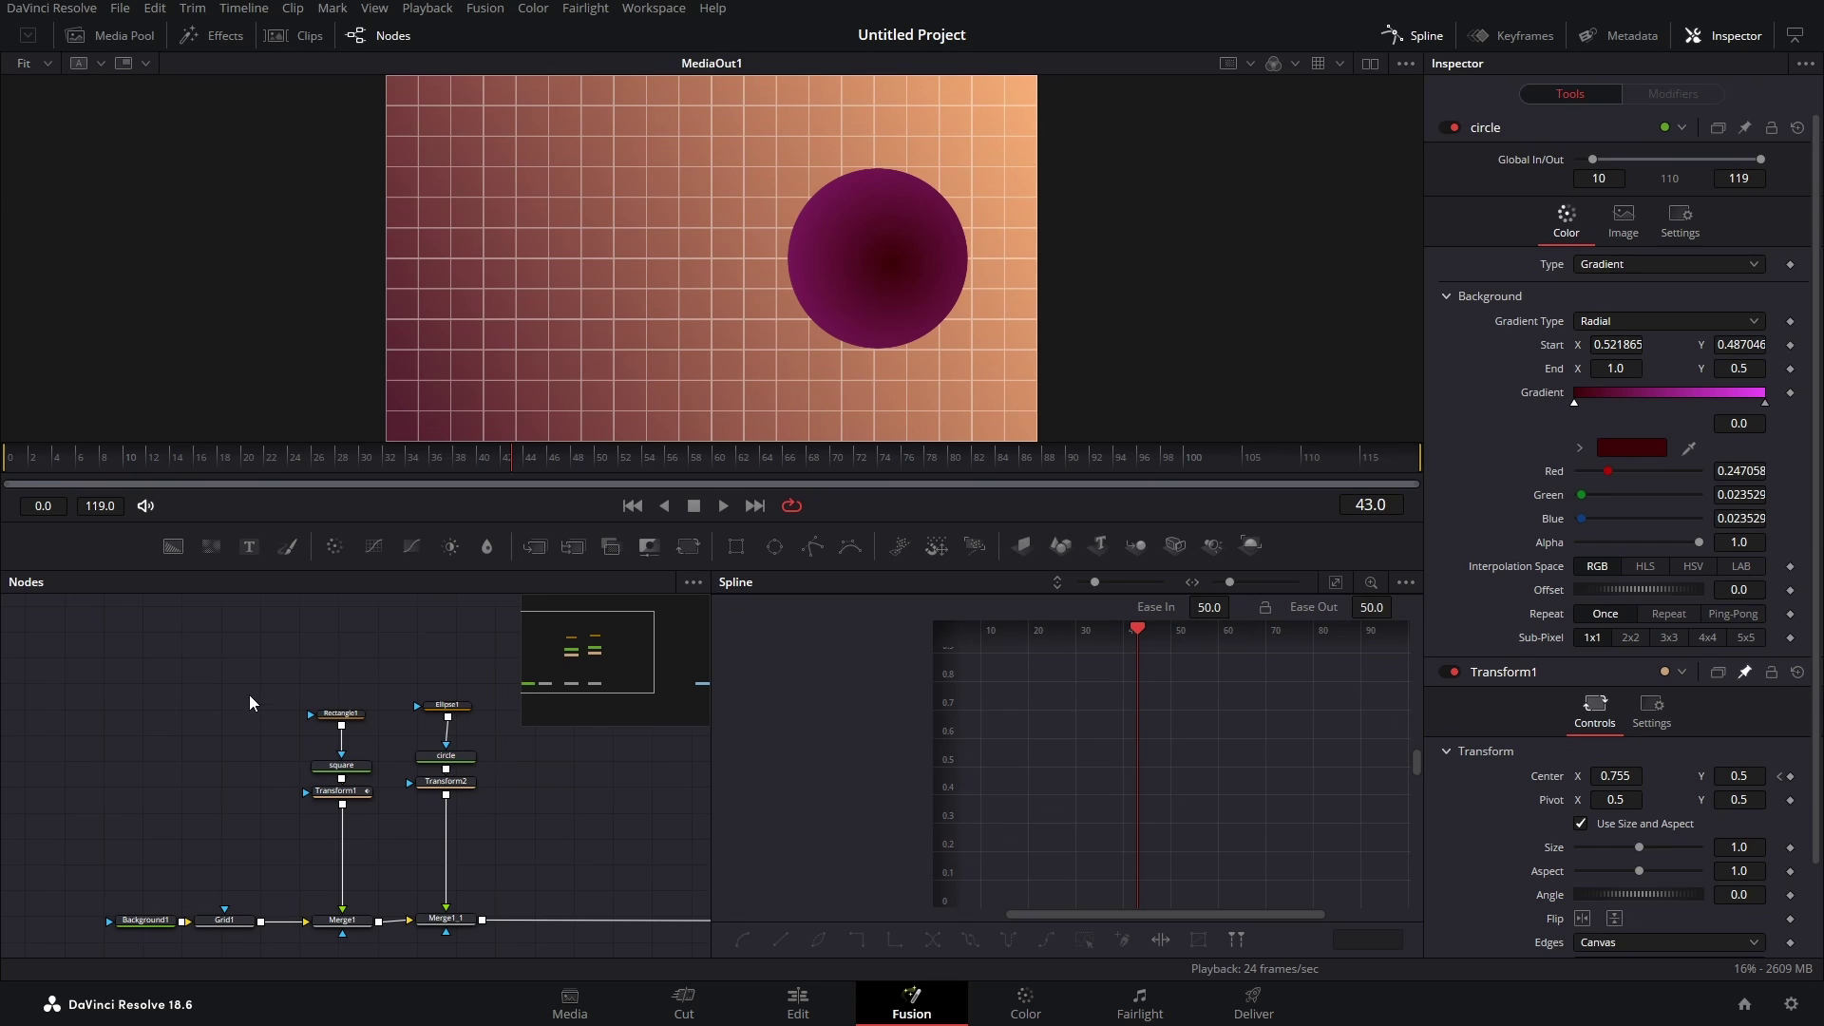
- Replace the square and circle branches and their merges with Match cut (2).png and Match cut (1).png from the media pool, side by side
{"action": "left_click_drag", "start_coordinate": [285, 646], "coordinate": [488, 931]}
{"action": "key", "text": "Delete"}
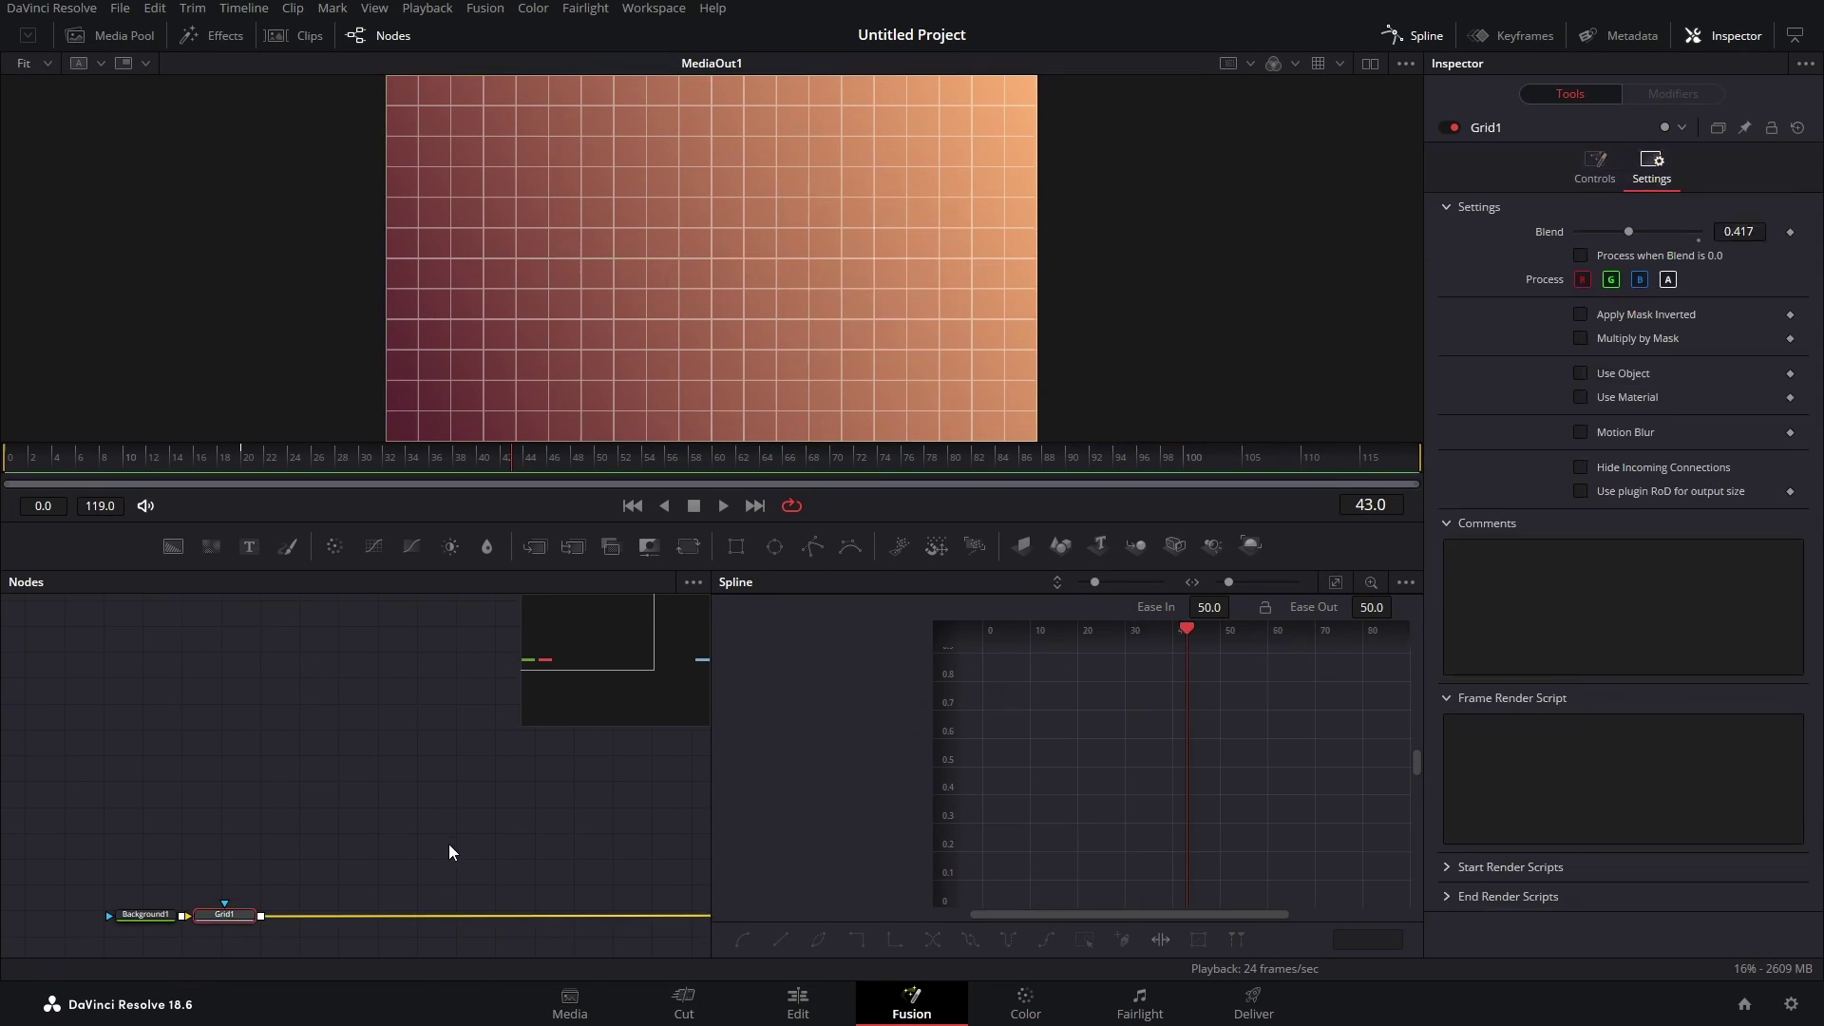
{"action": "left_click", "coordinate": [110, 37]}
{"action": "left_click_drag", "start_coordinate": [193, 107], "coordinate": [301, 719]}
{"action": "left_click_drag", "start_coordinate": [277, 107], "coordinate": [410, 705]}
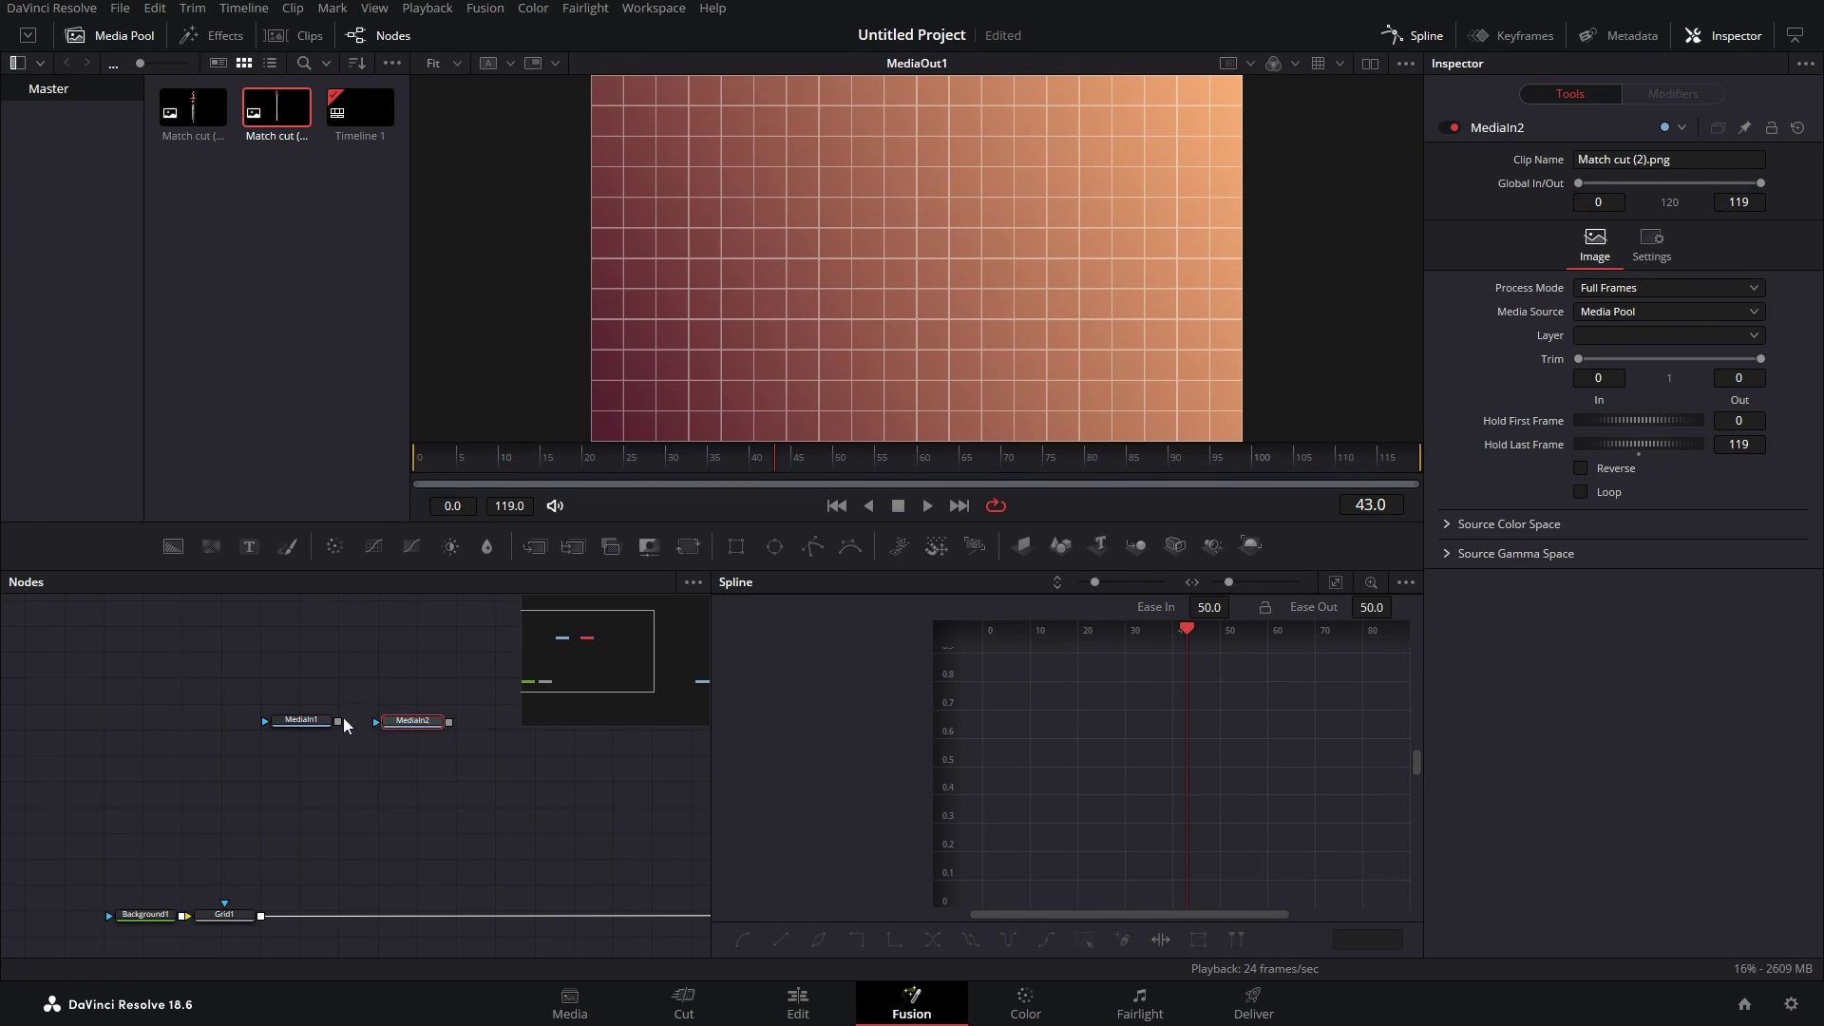
{"action": "mouse_move", "coordinate": [287, 725]}
{"action": "left_mouse_down"}
{"action": "mouse_move", "coordinate": [426, 701]}
{"action": "mouse_move", "coordinate": [438, 723]}
{"action": "left_mouse_up"}
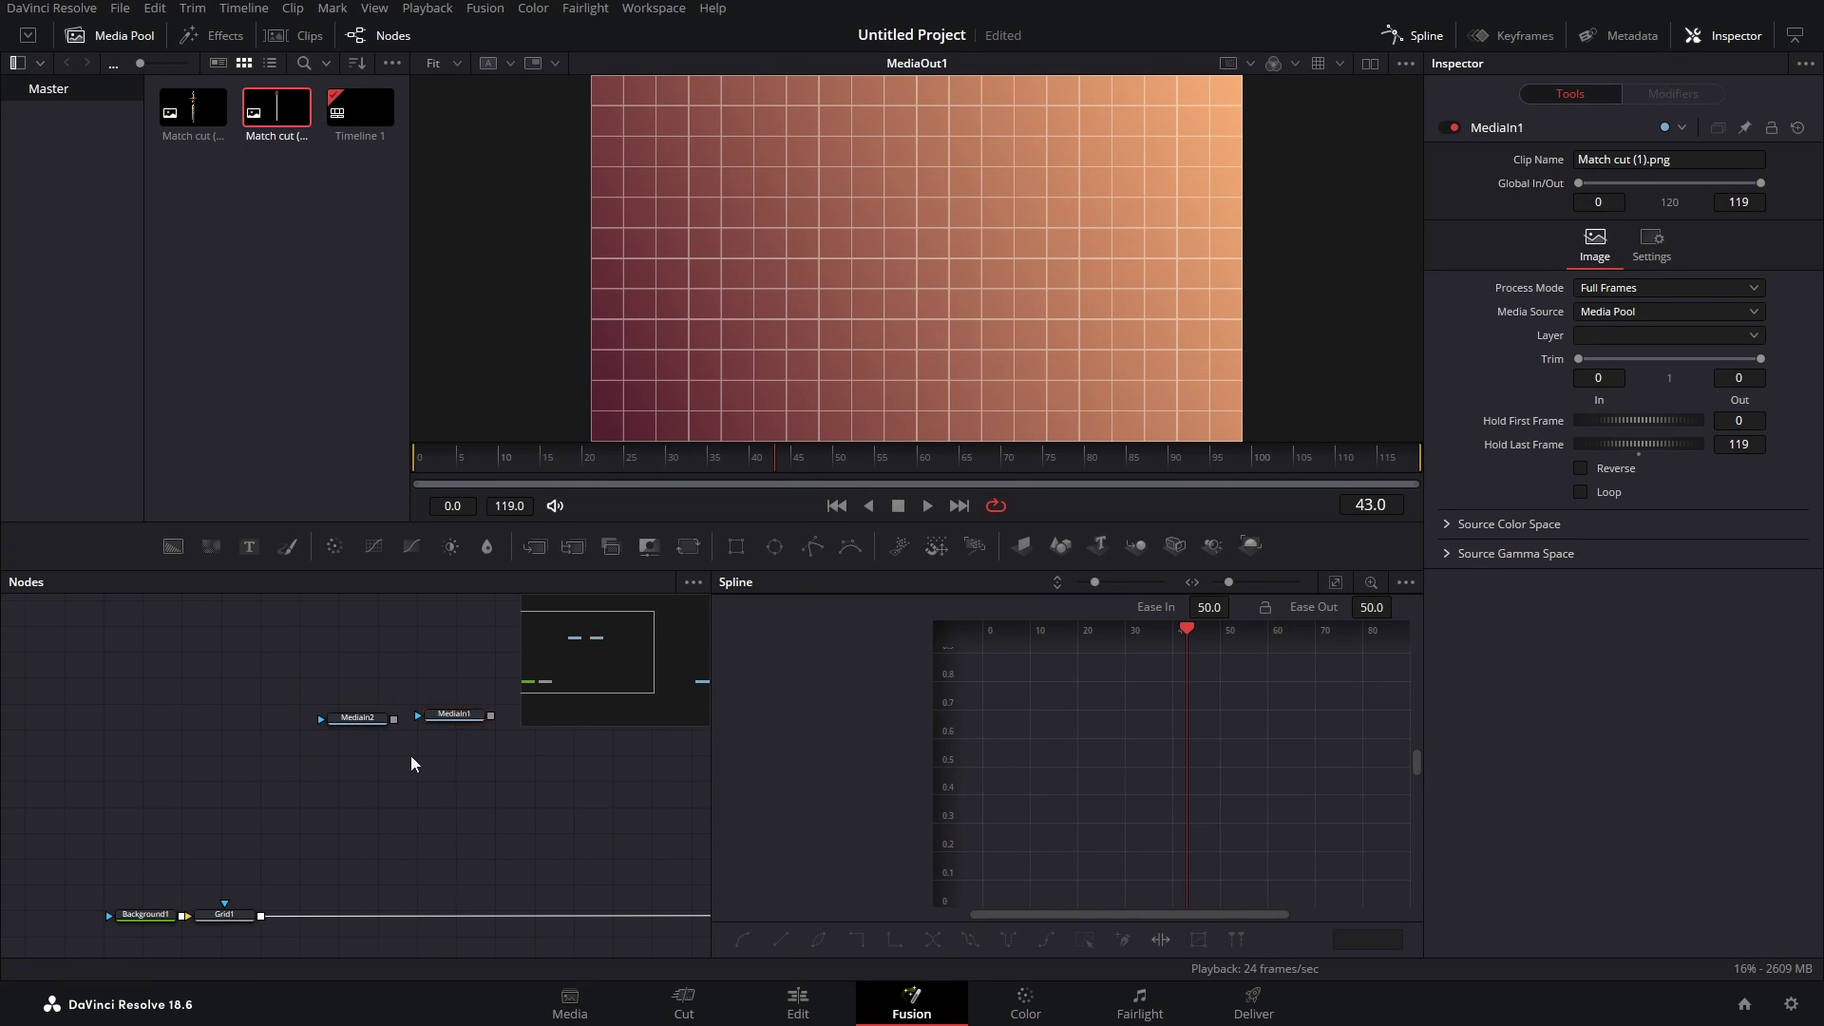
- Rename the Match cut (2).png node as match and the Match cut (1).png node as sword
{"action": "left_click_drag", "start_coordinate": [316, 679], "coordinate": [485, 773]}
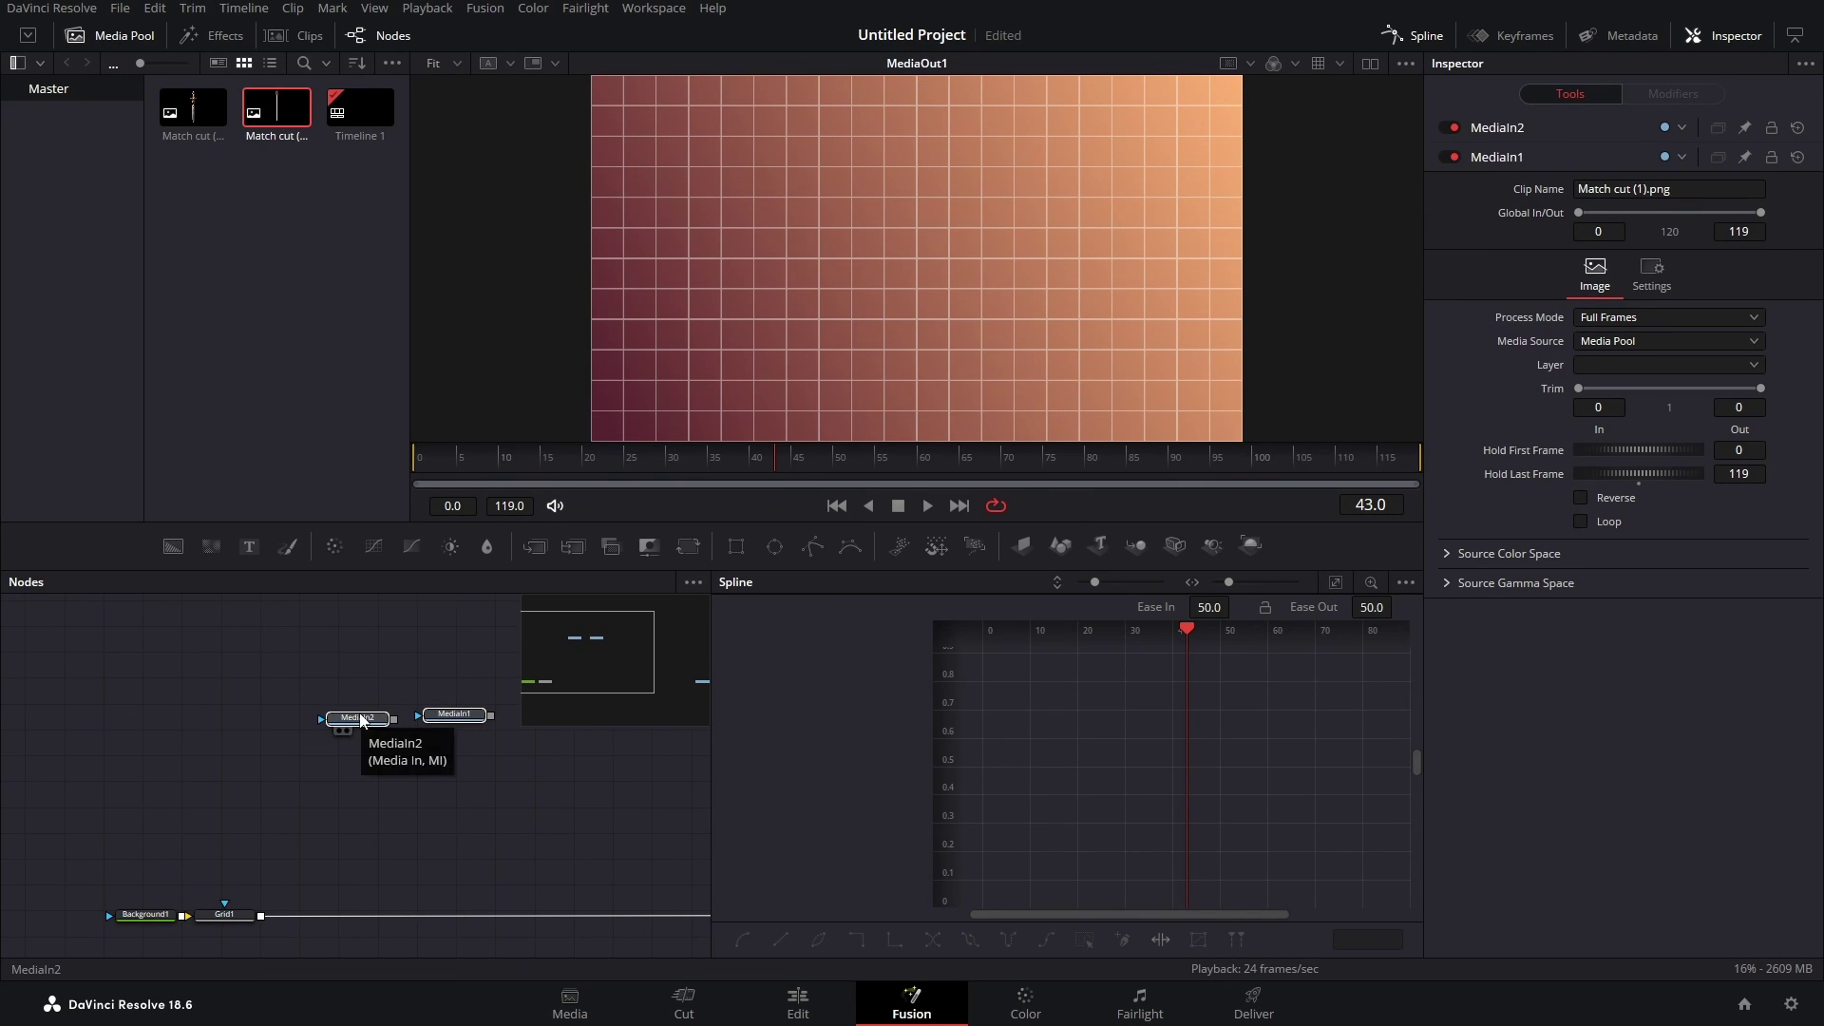
{"action": "key", "text": "F2"}
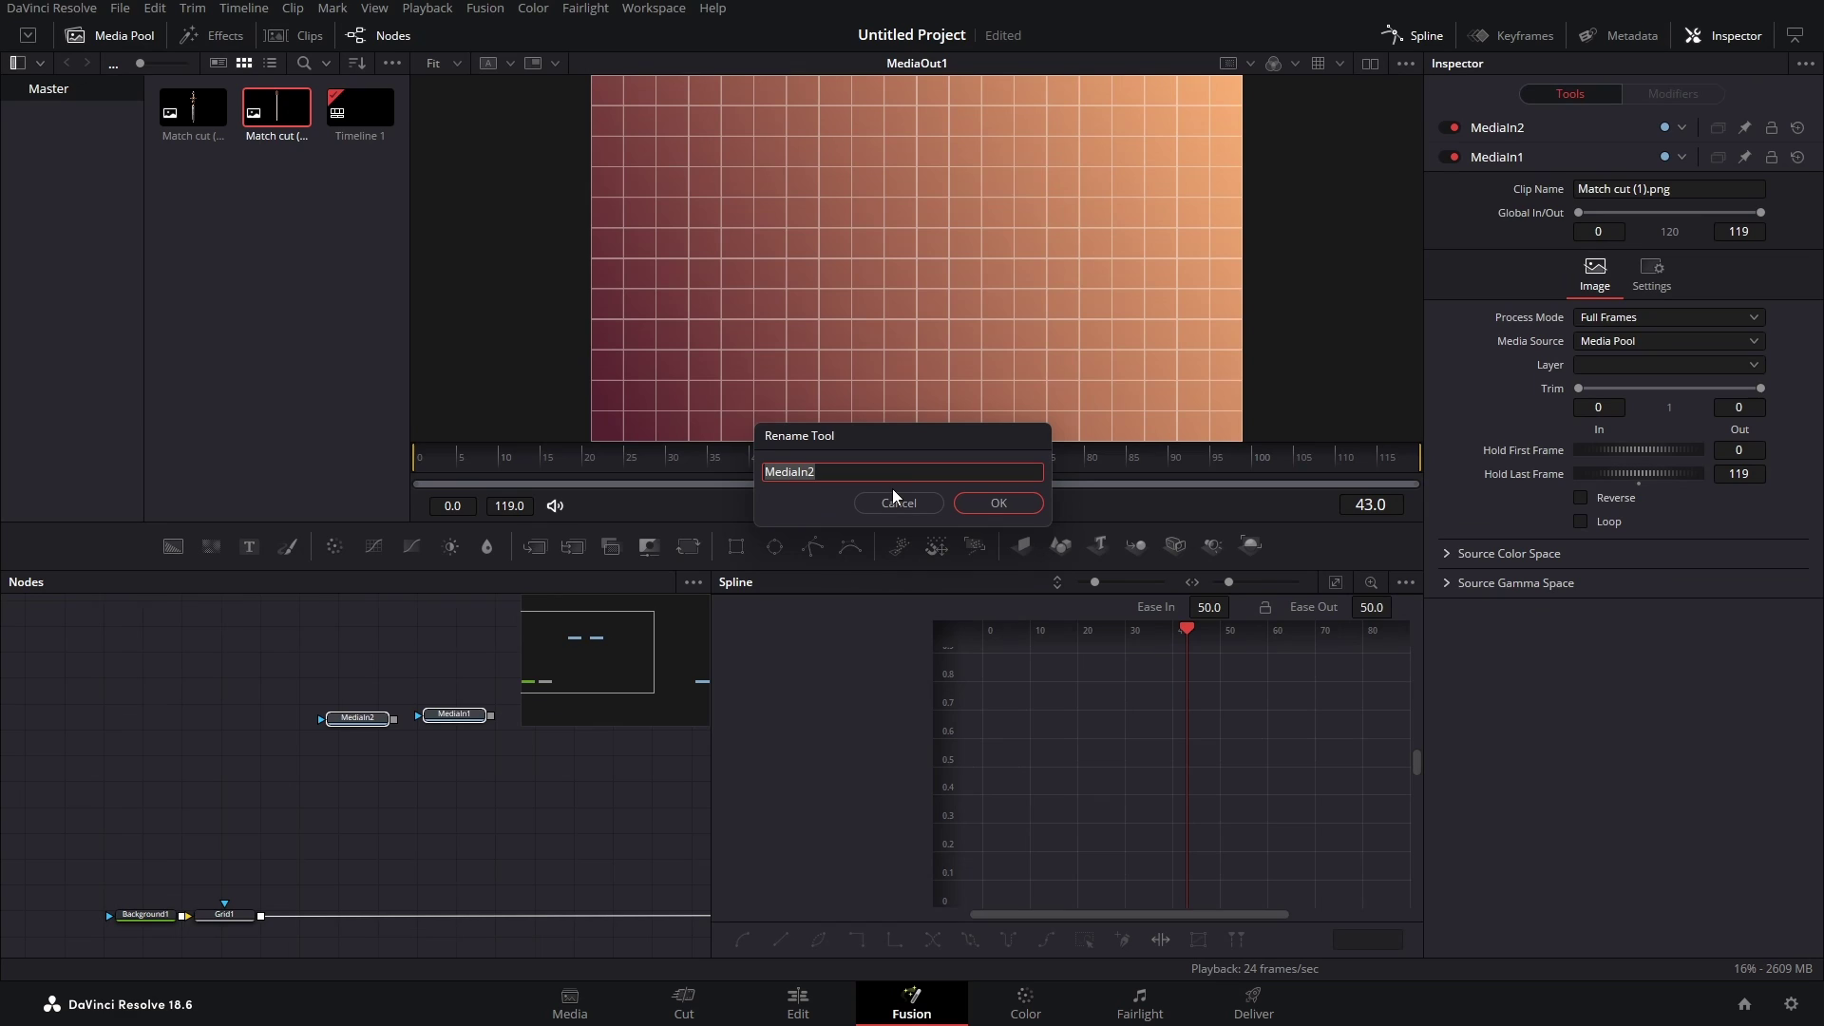
{"action": "type", "text": "match"}
{"action": "key", "text": "Return"}
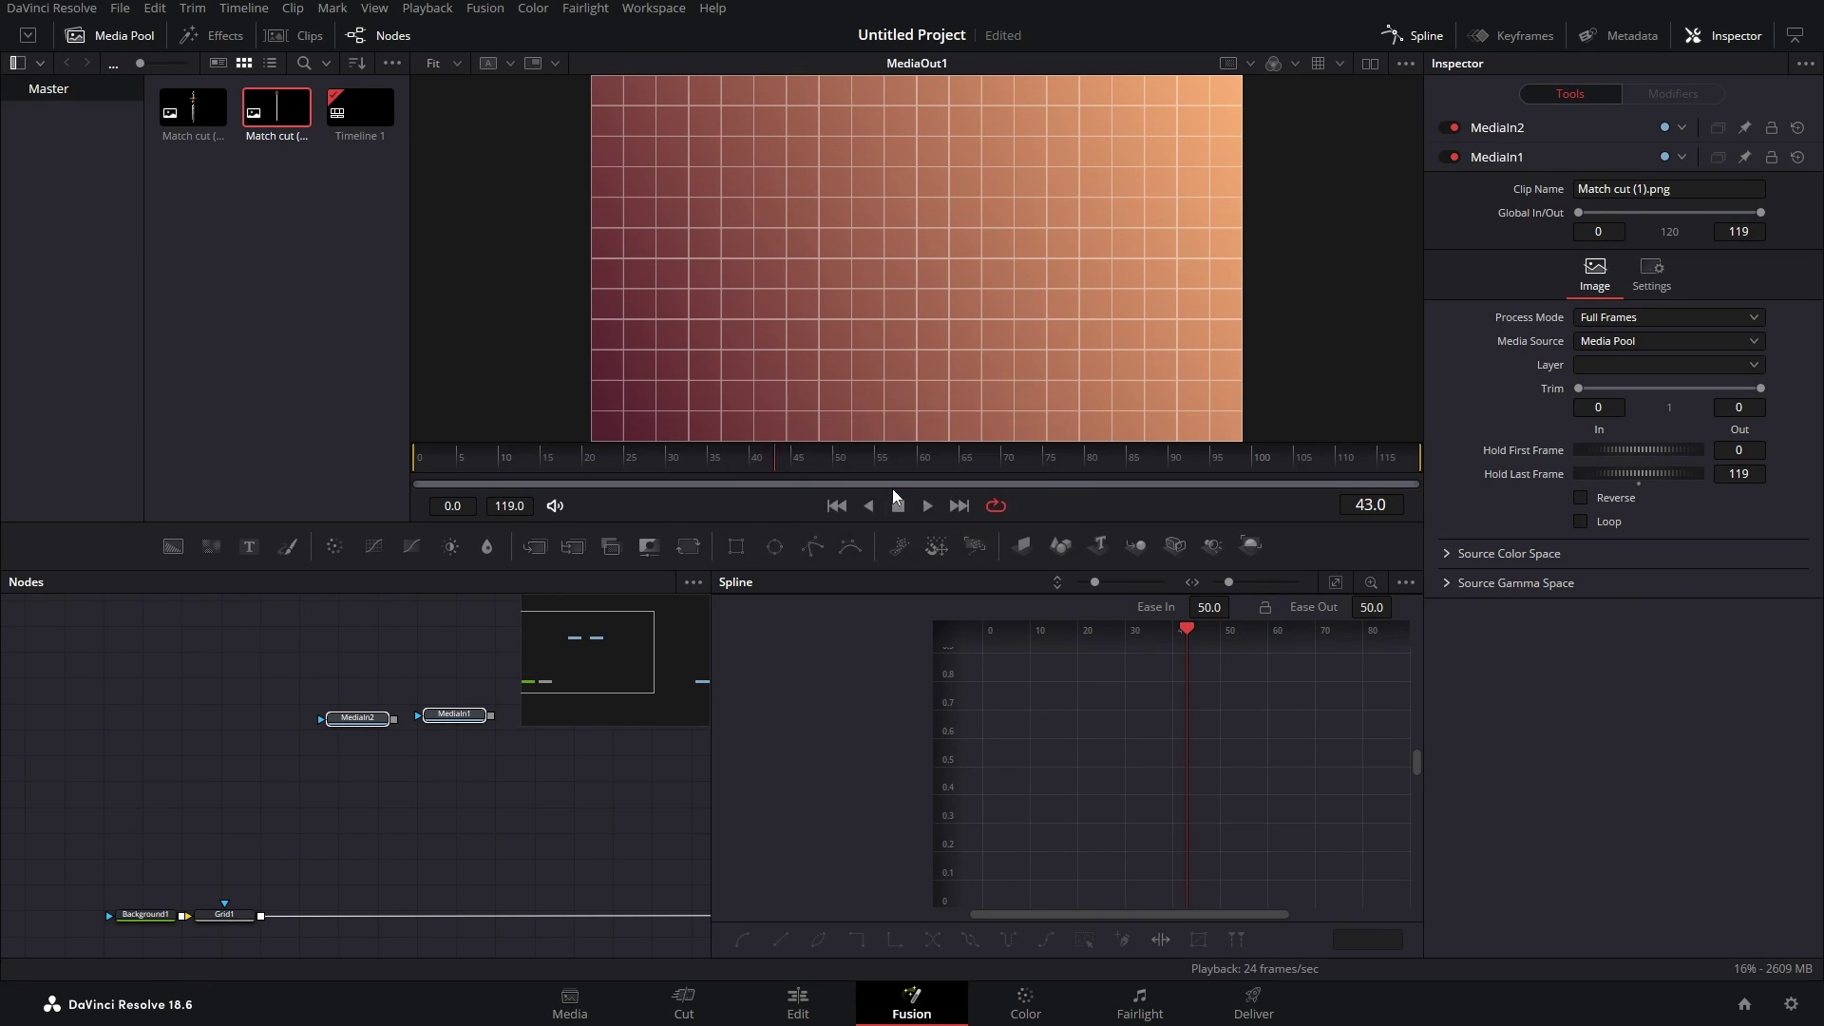
{"action": "key", "text": "F2"}
{"action": "type", "text": "sw"}
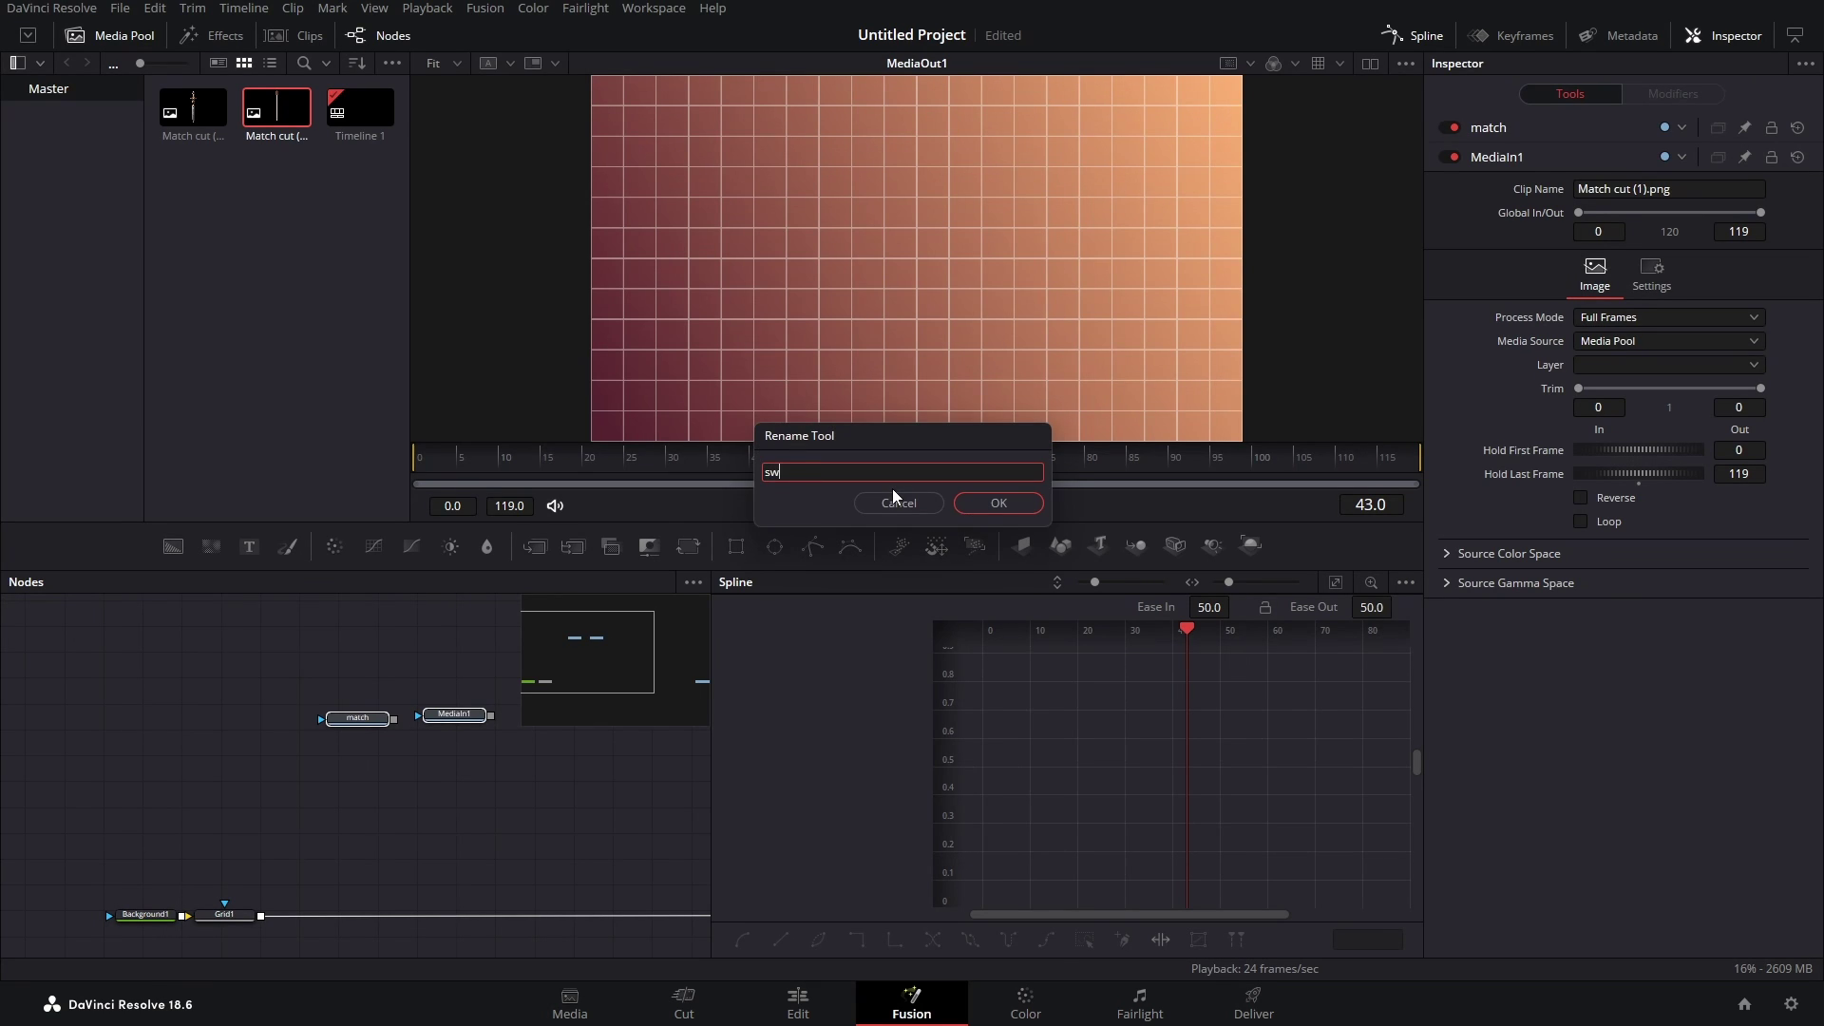
{"action": "type", "text": "ord"}
{"action": "key", "text": "Return"}
- Merge the match image over Grid1 and set the merge's Size to 1.664
{"action": "left_click", "coordinate": [224, 914]}
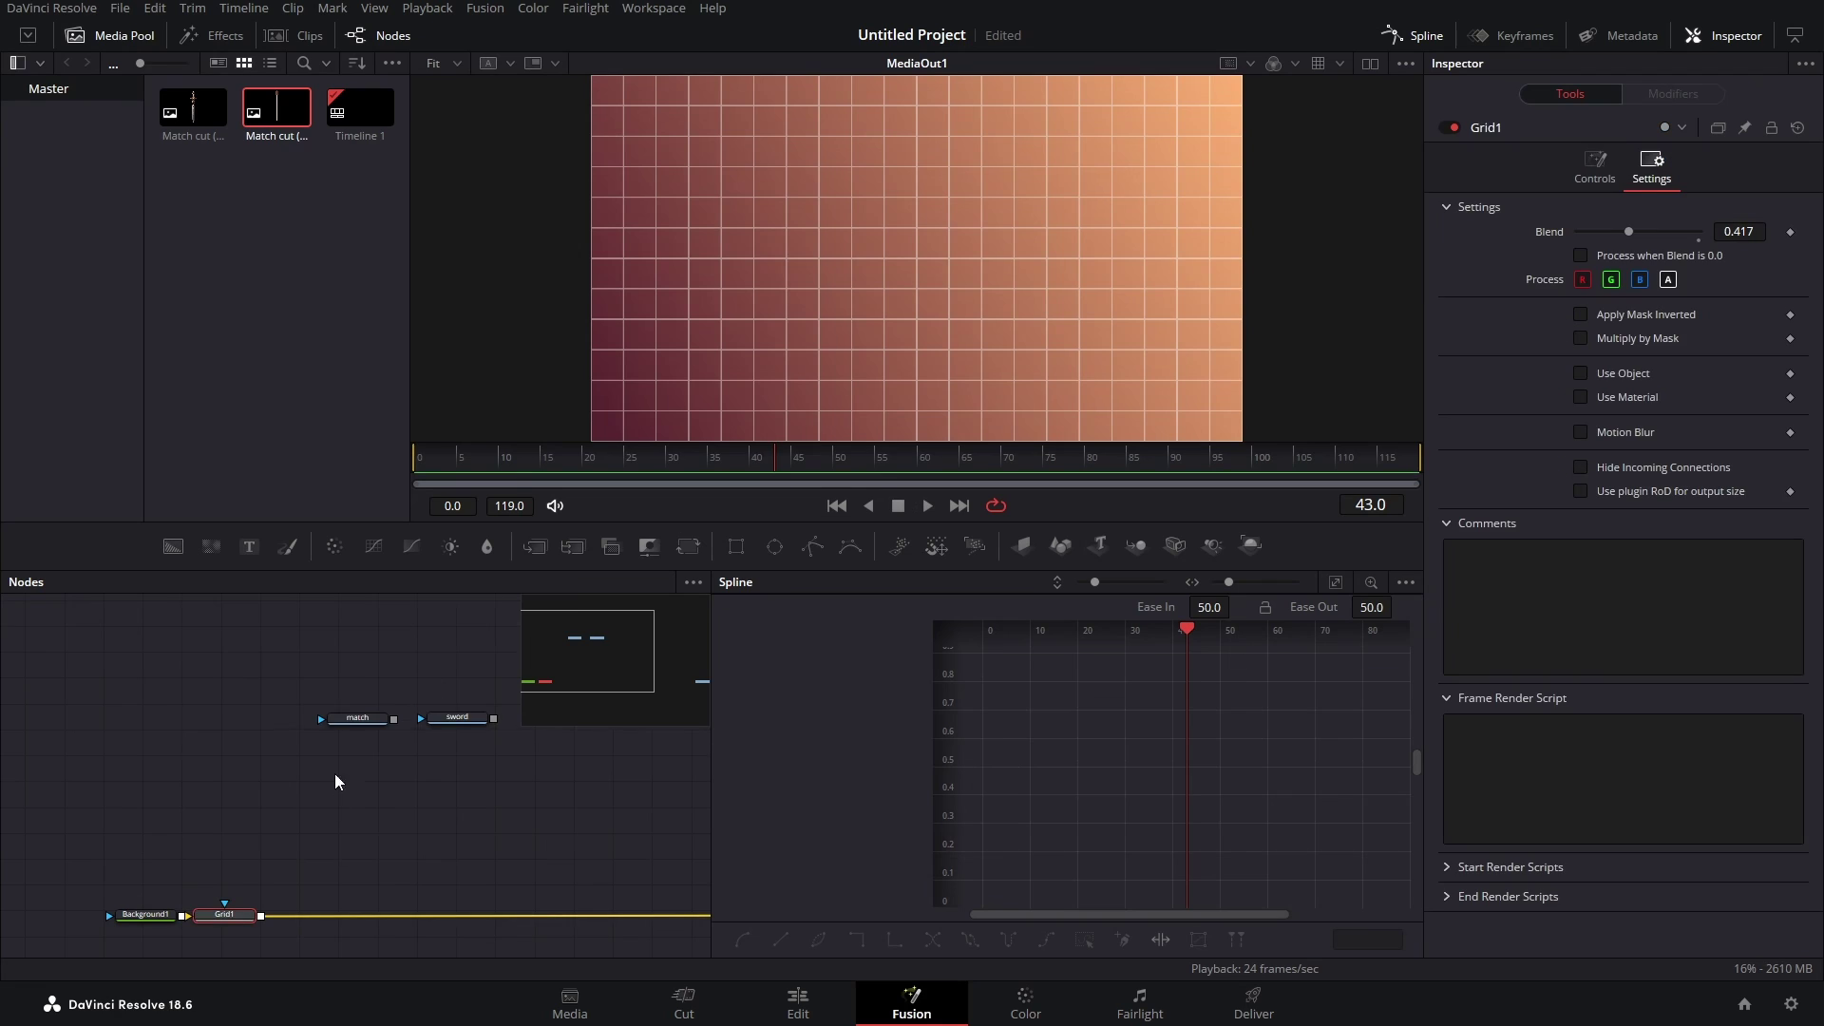
{"action": "left_click_drag", "start_coordinate": [395, 721], "coordinate": [261, 915]}
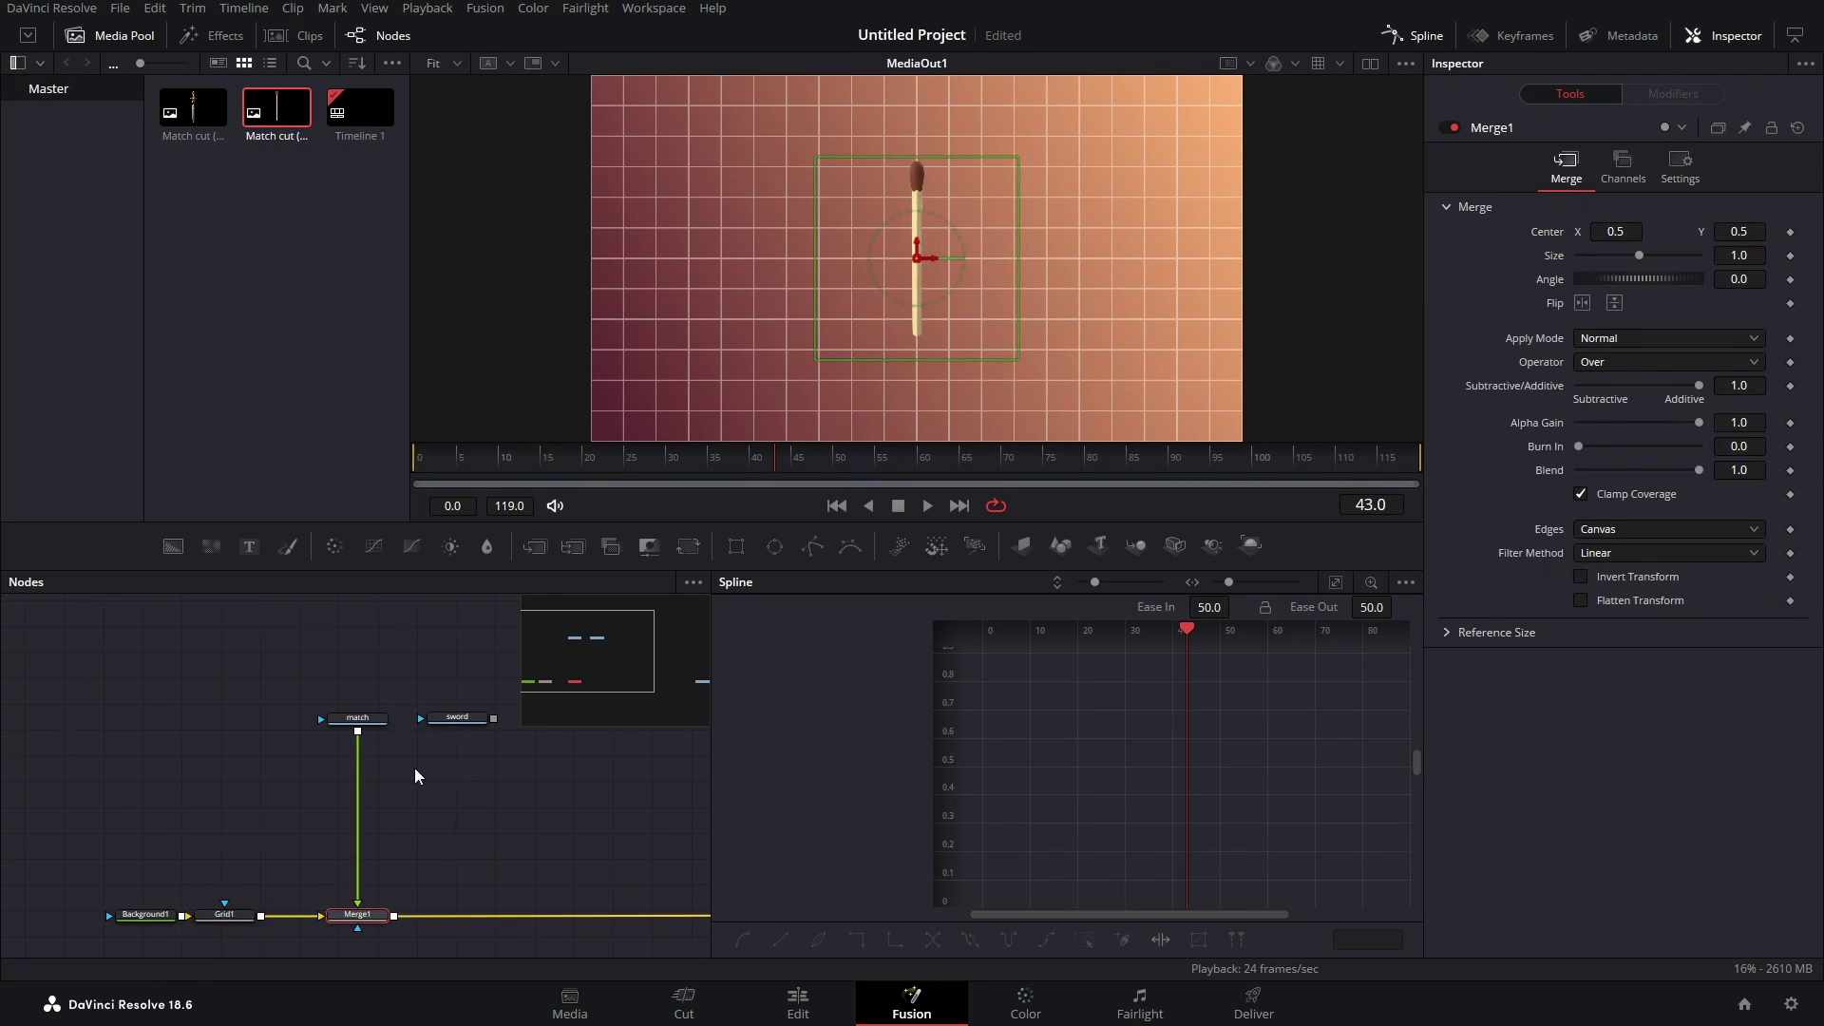
{"action": "left_click", "coordinate": [378, 721]}
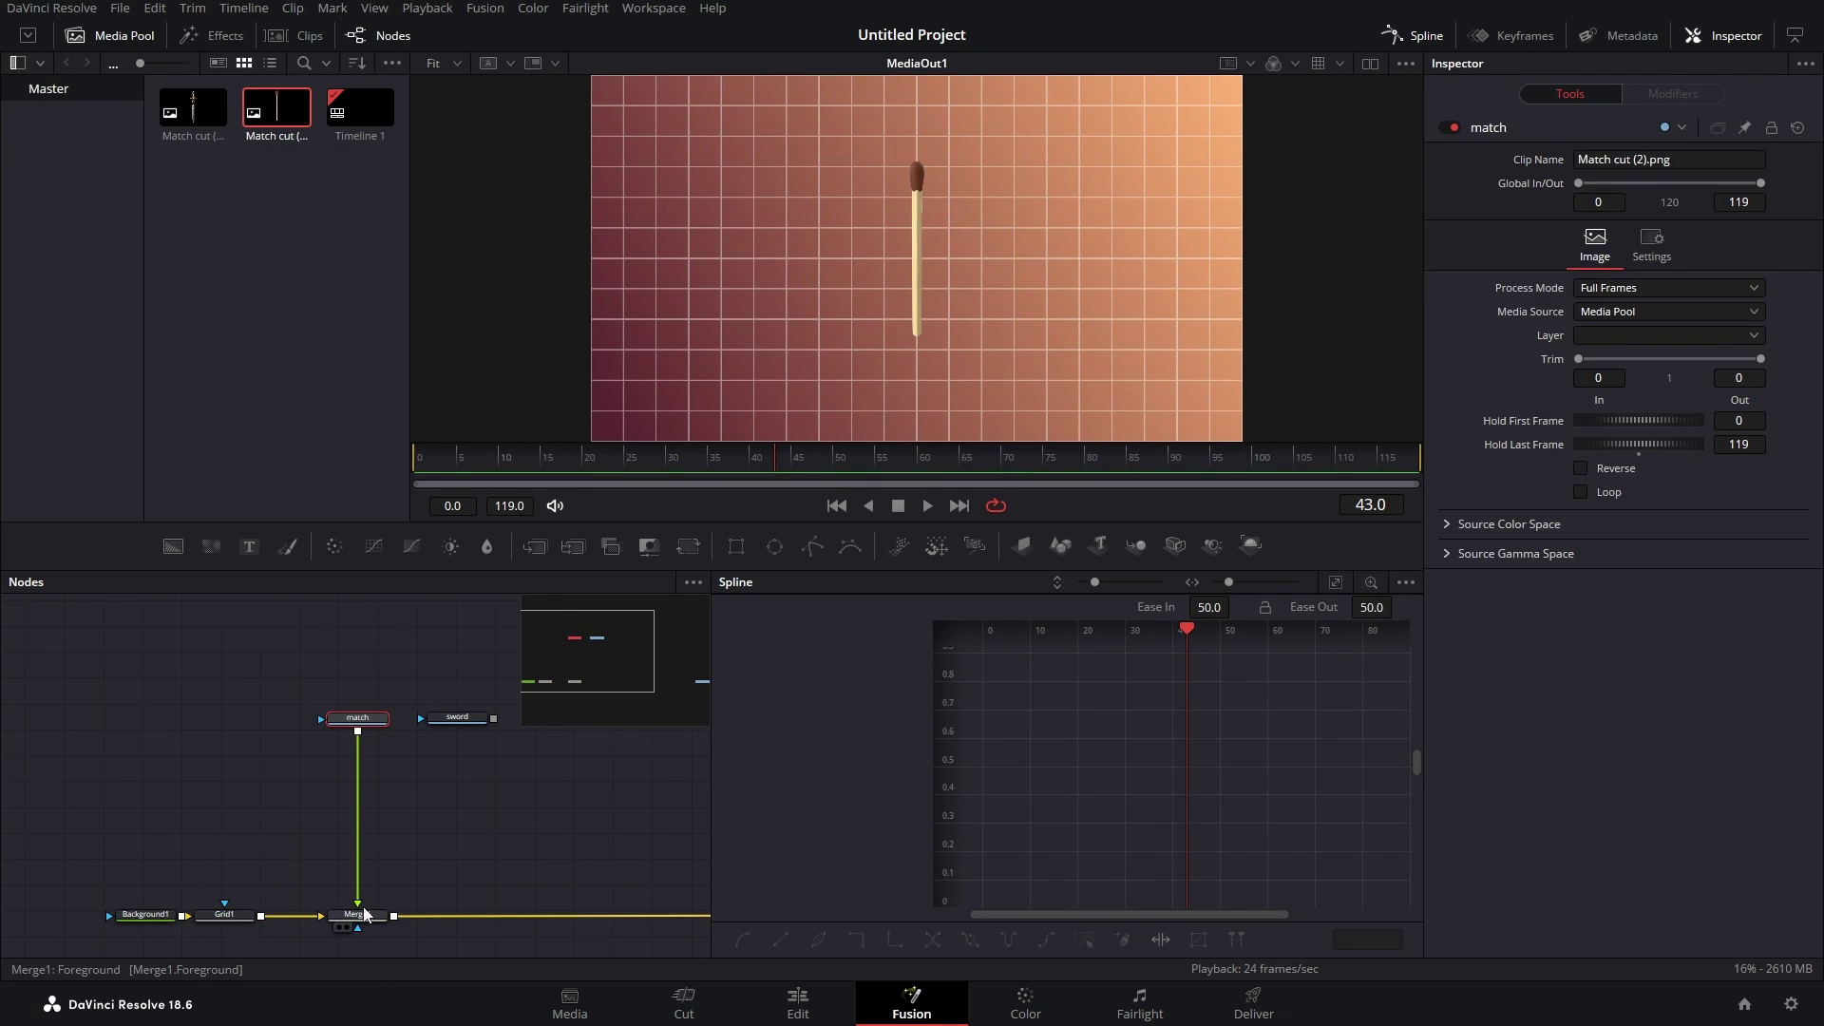
{"action": "left_click", "coordinate": [365, 918]}
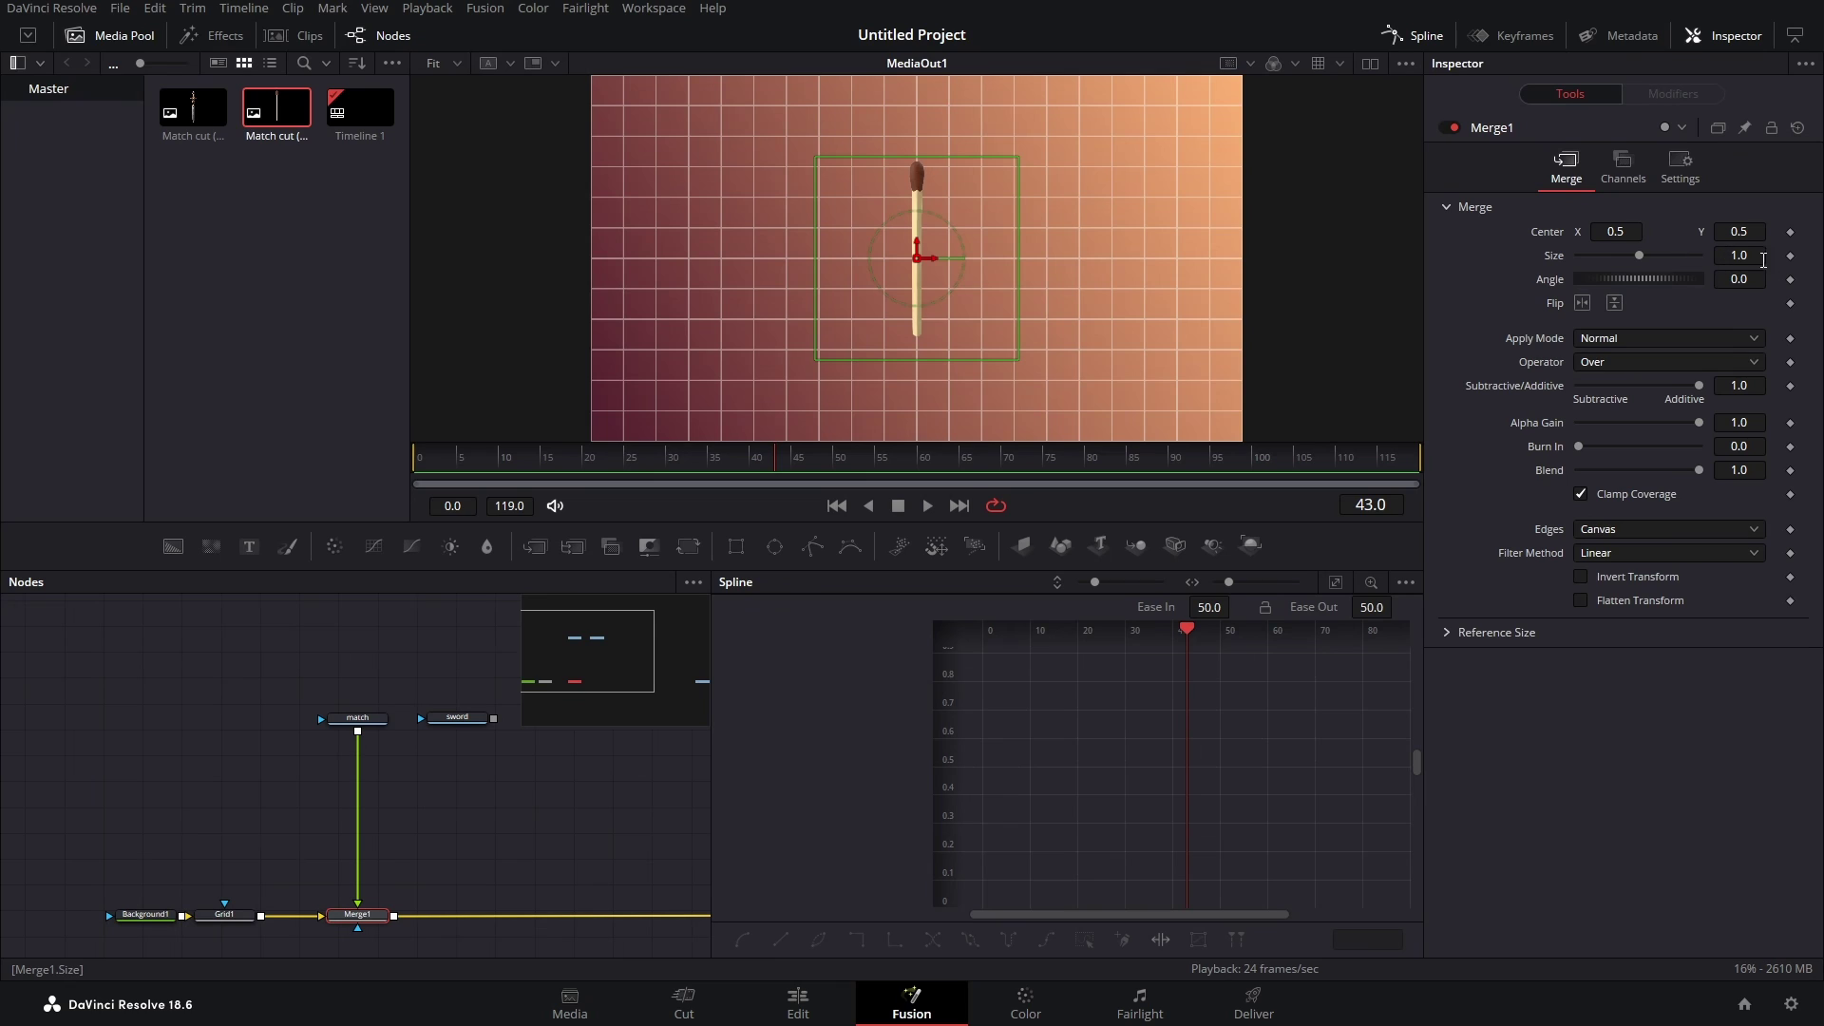
{"action": "left_click_drag", "start_coordinate": [1639, 255], "coordinate": [1650, 256]}
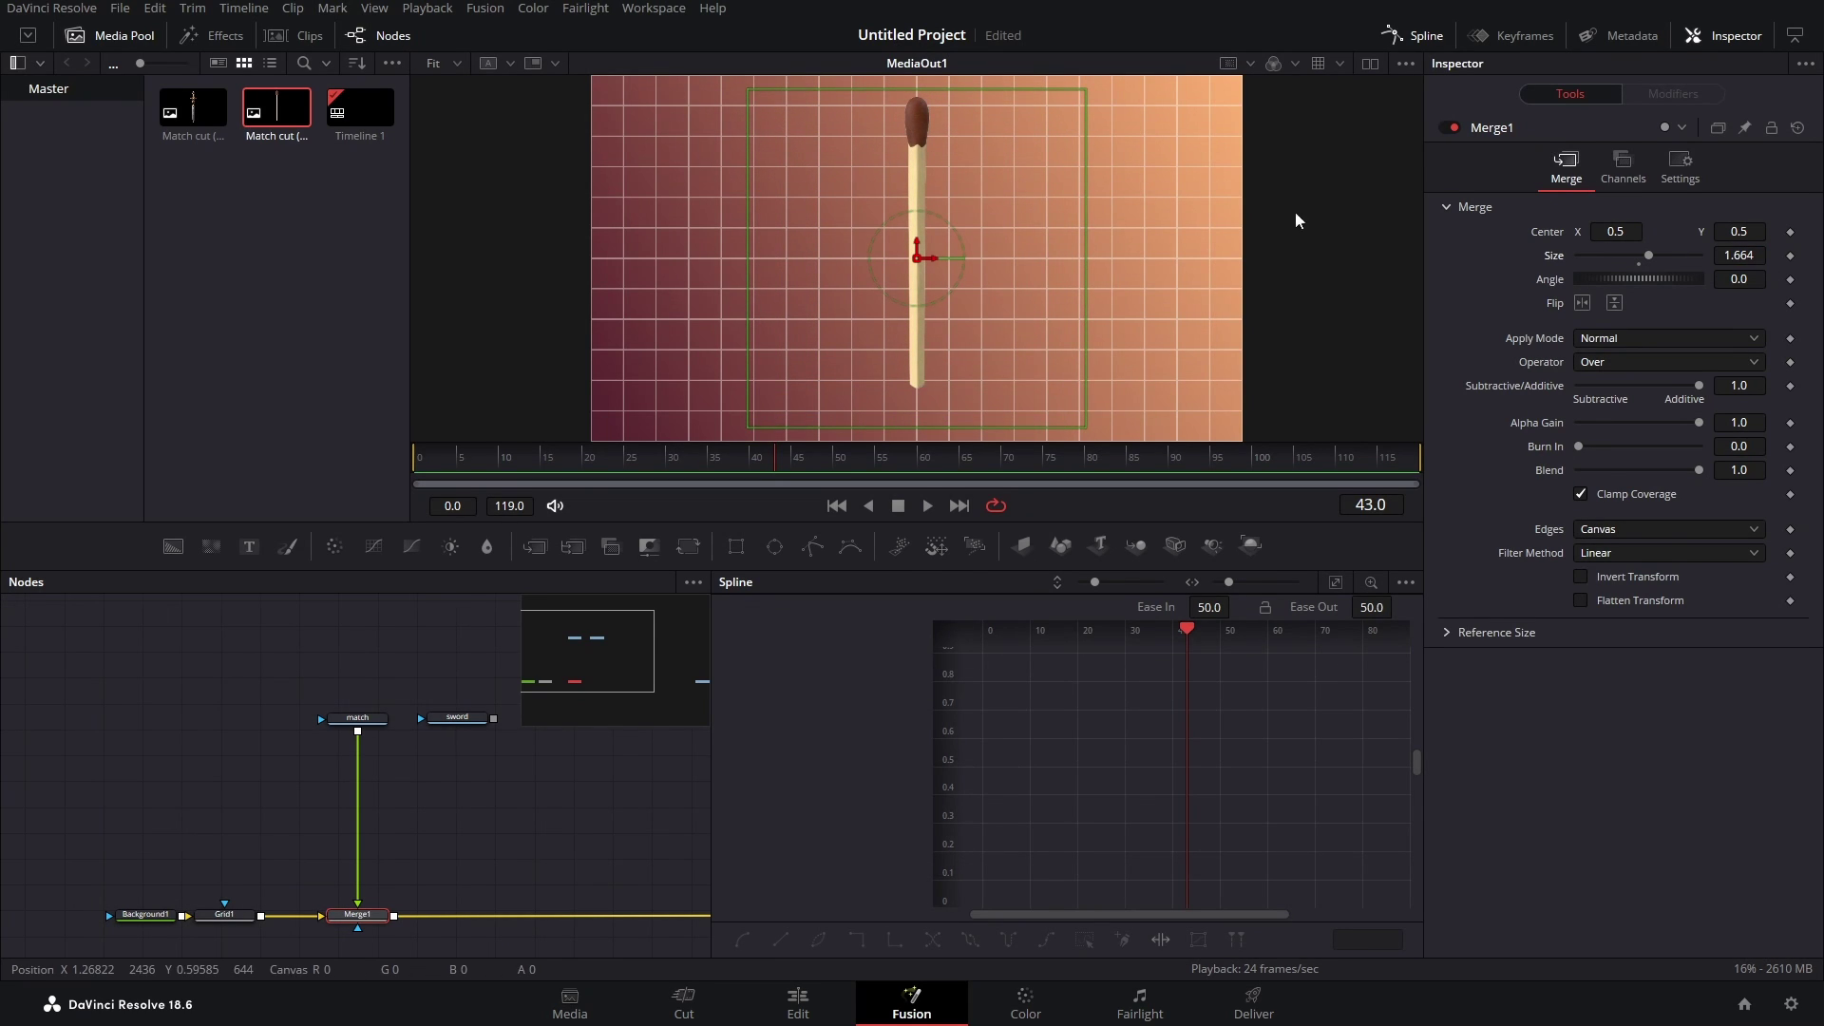
- Merge the sword image after the match's merge and set the new merge's Size to 0.563
{"action": "left_click_drag", "start_coordinate": [493, 718], "coordinate": [433, 914]}
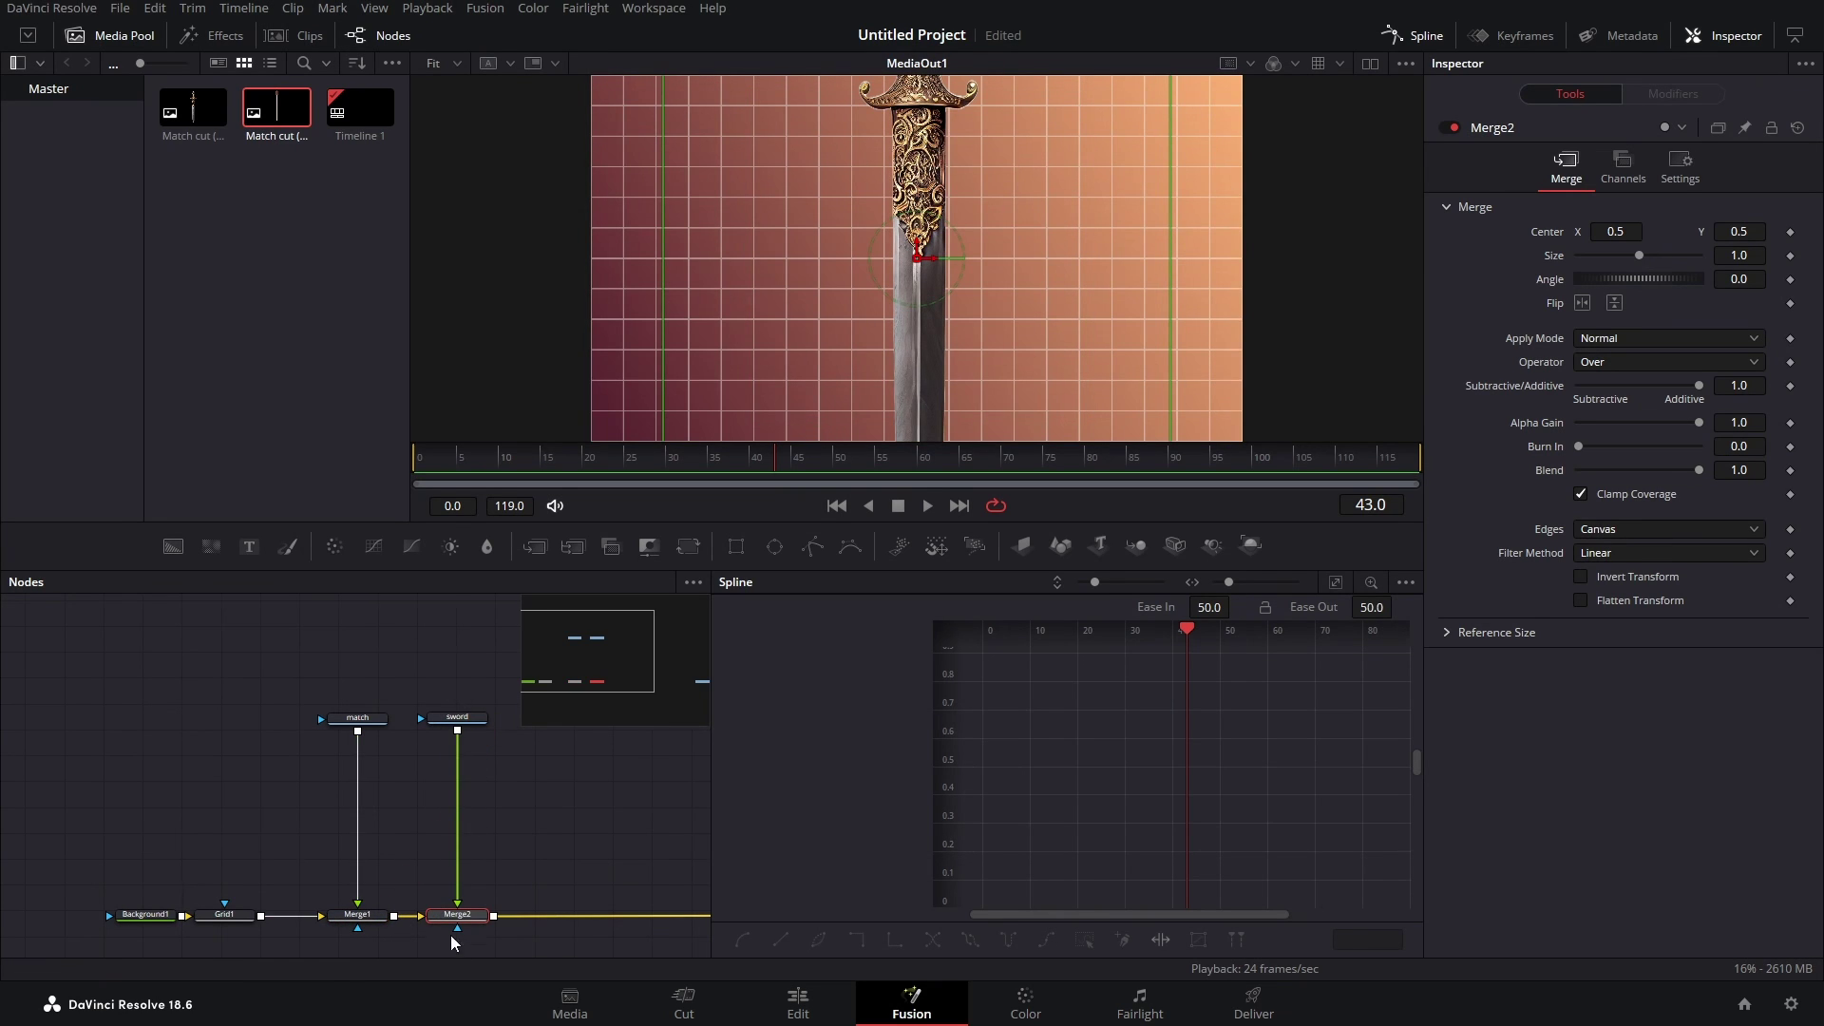
{"action": "left_click_drag", "start_coordinate": [1753, 259], "coordinate": [1690, 260]}
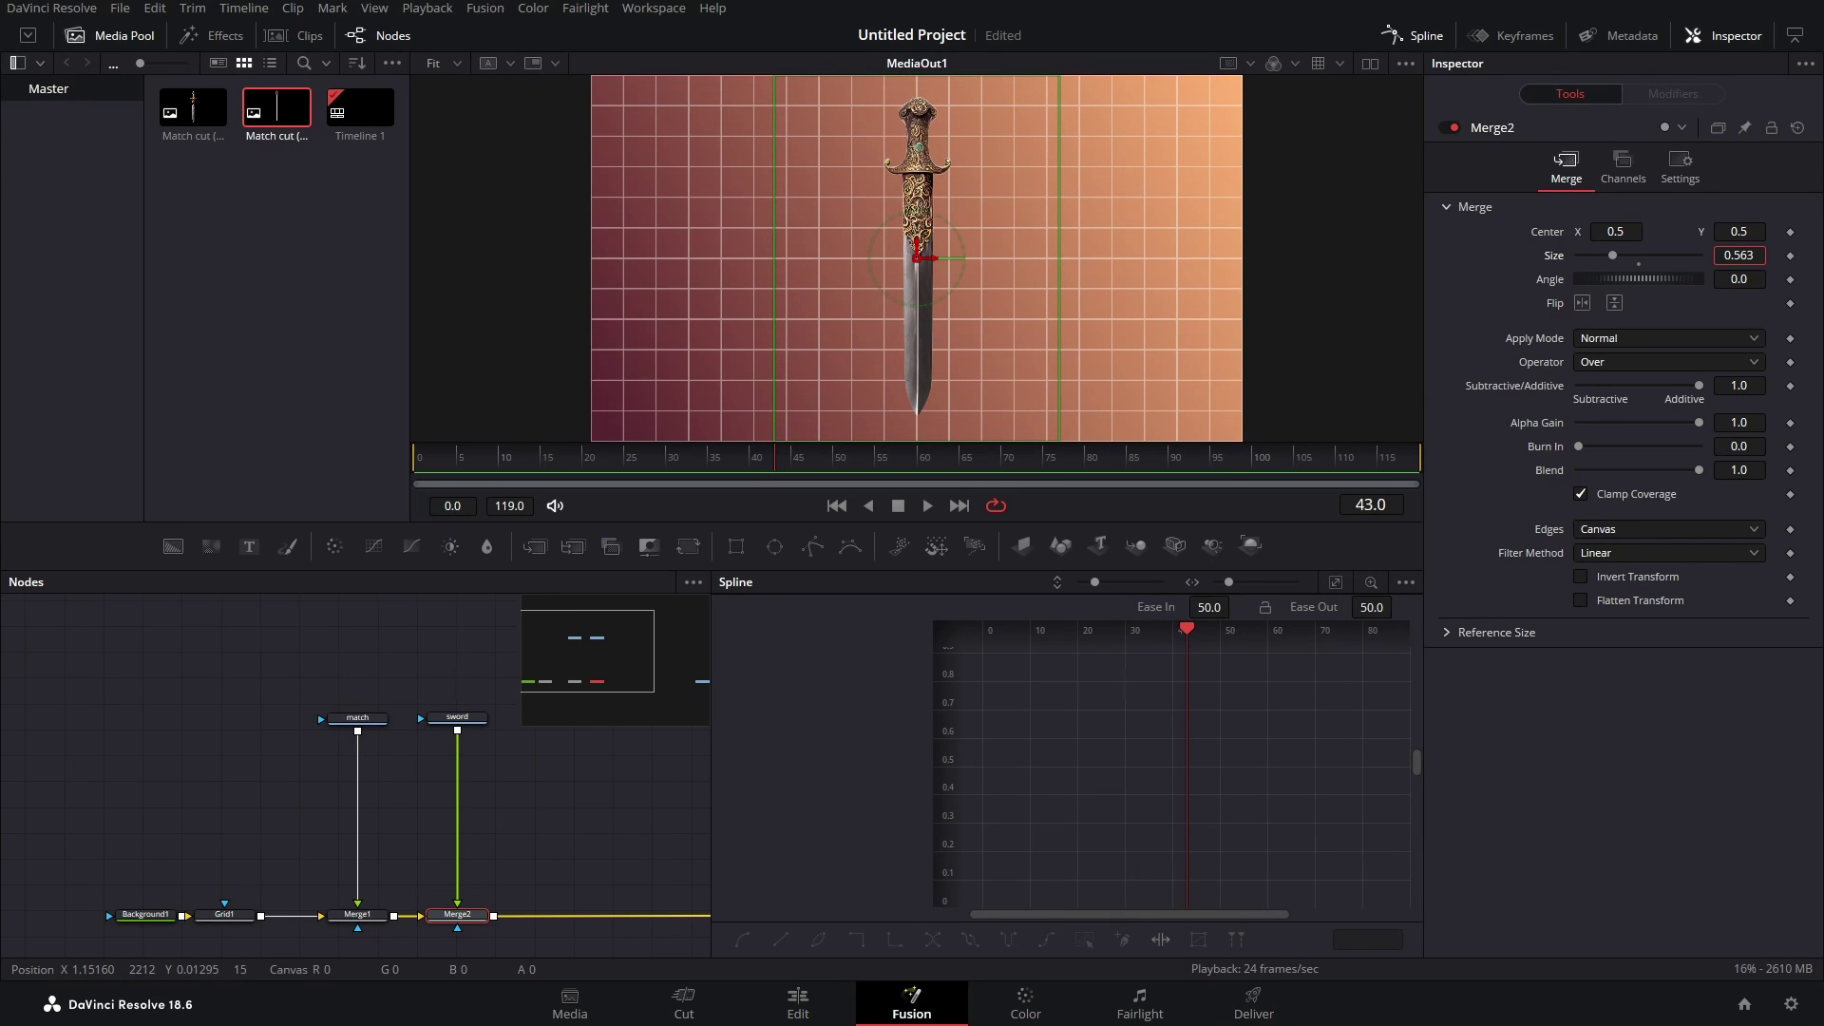
- Add a Transform node after the match image and set its Center X to -0.225
{"action": "left_click", "coordinate": [365, 719]}
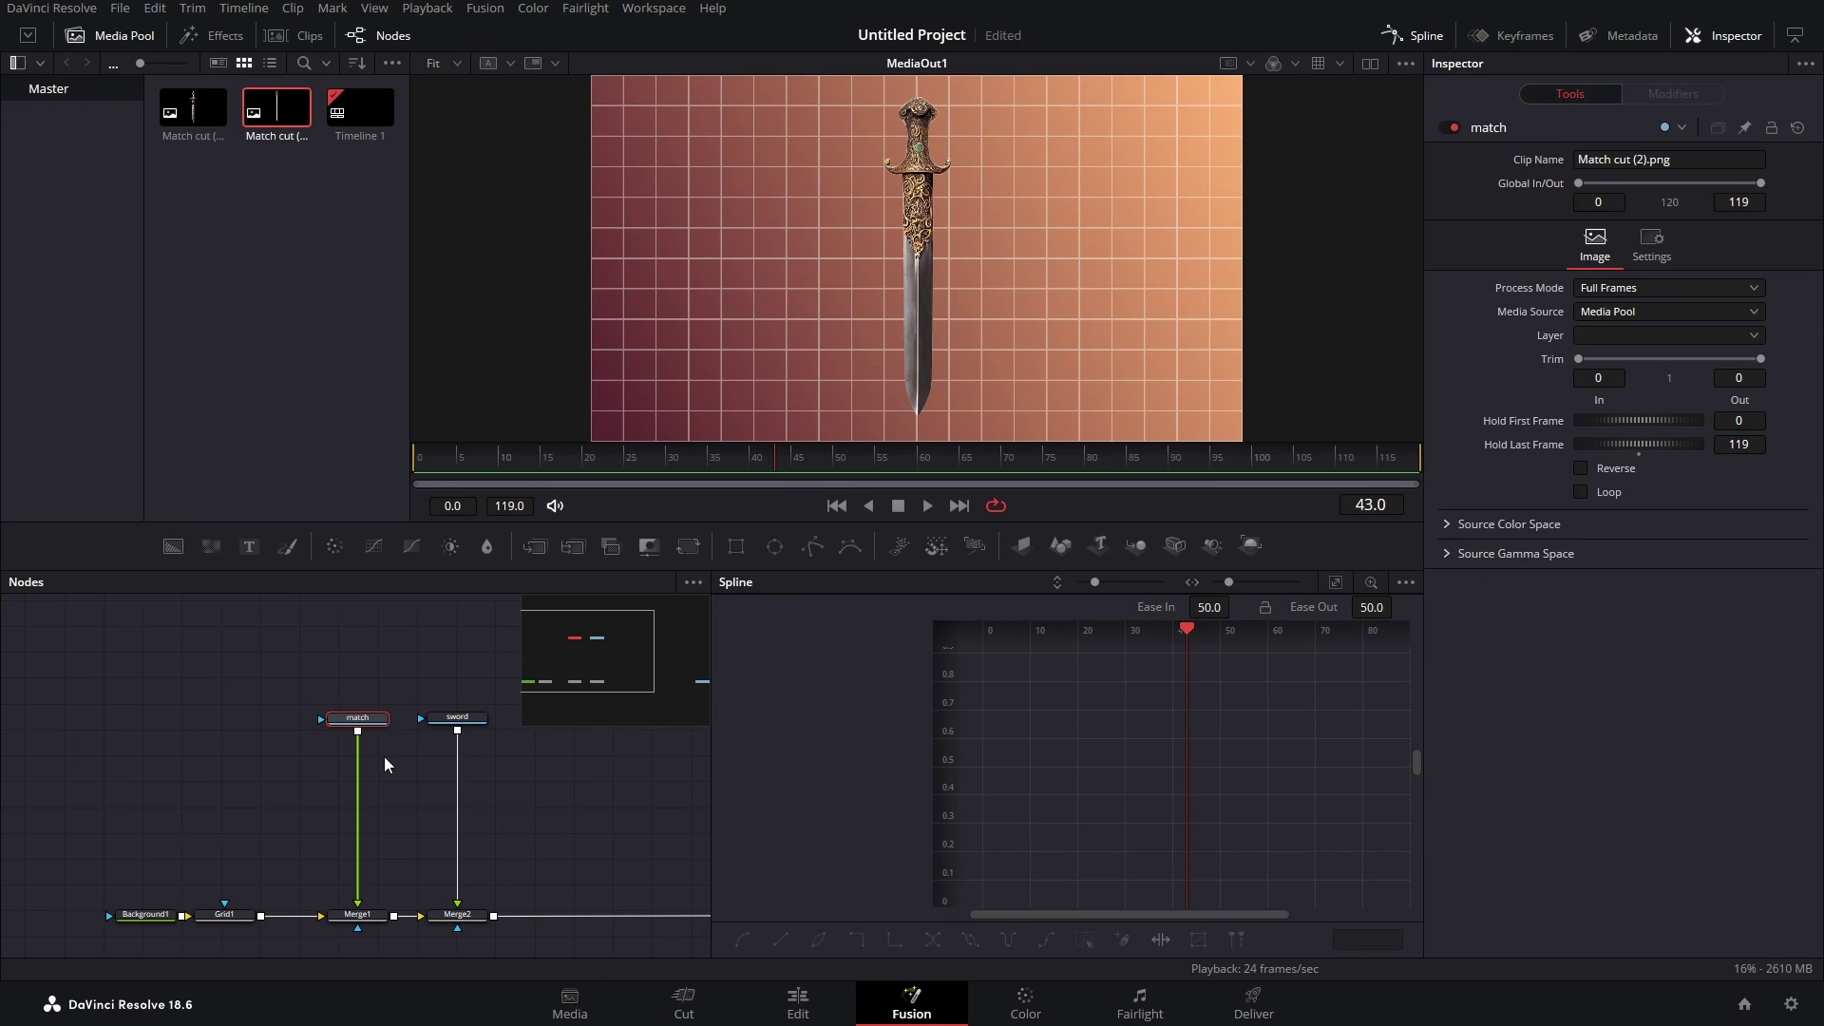
{"action": "key", "text": "shift+space"}
{"action": "type", "text": "tran"}
{"action": "key", "text": "Return"}
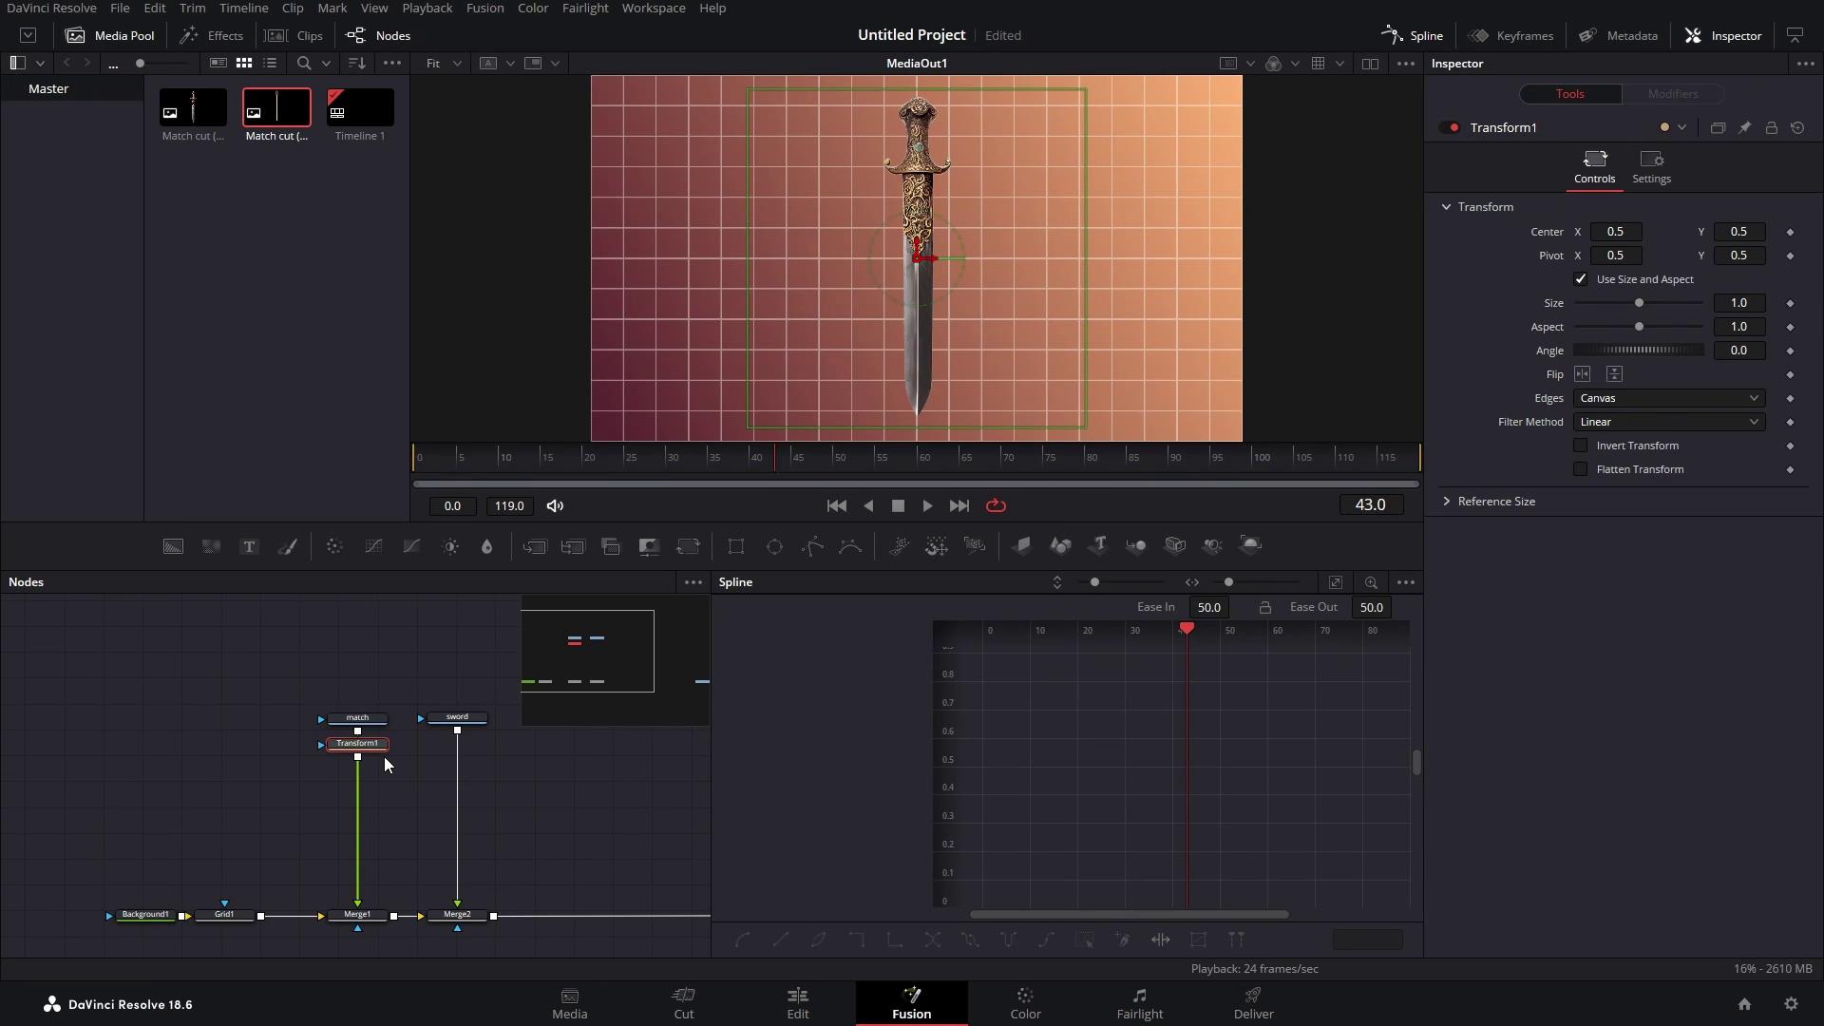
{"action": "left_click_drag", "start_coordinate": [1615, 231], "coordinate": [1489, 231]}
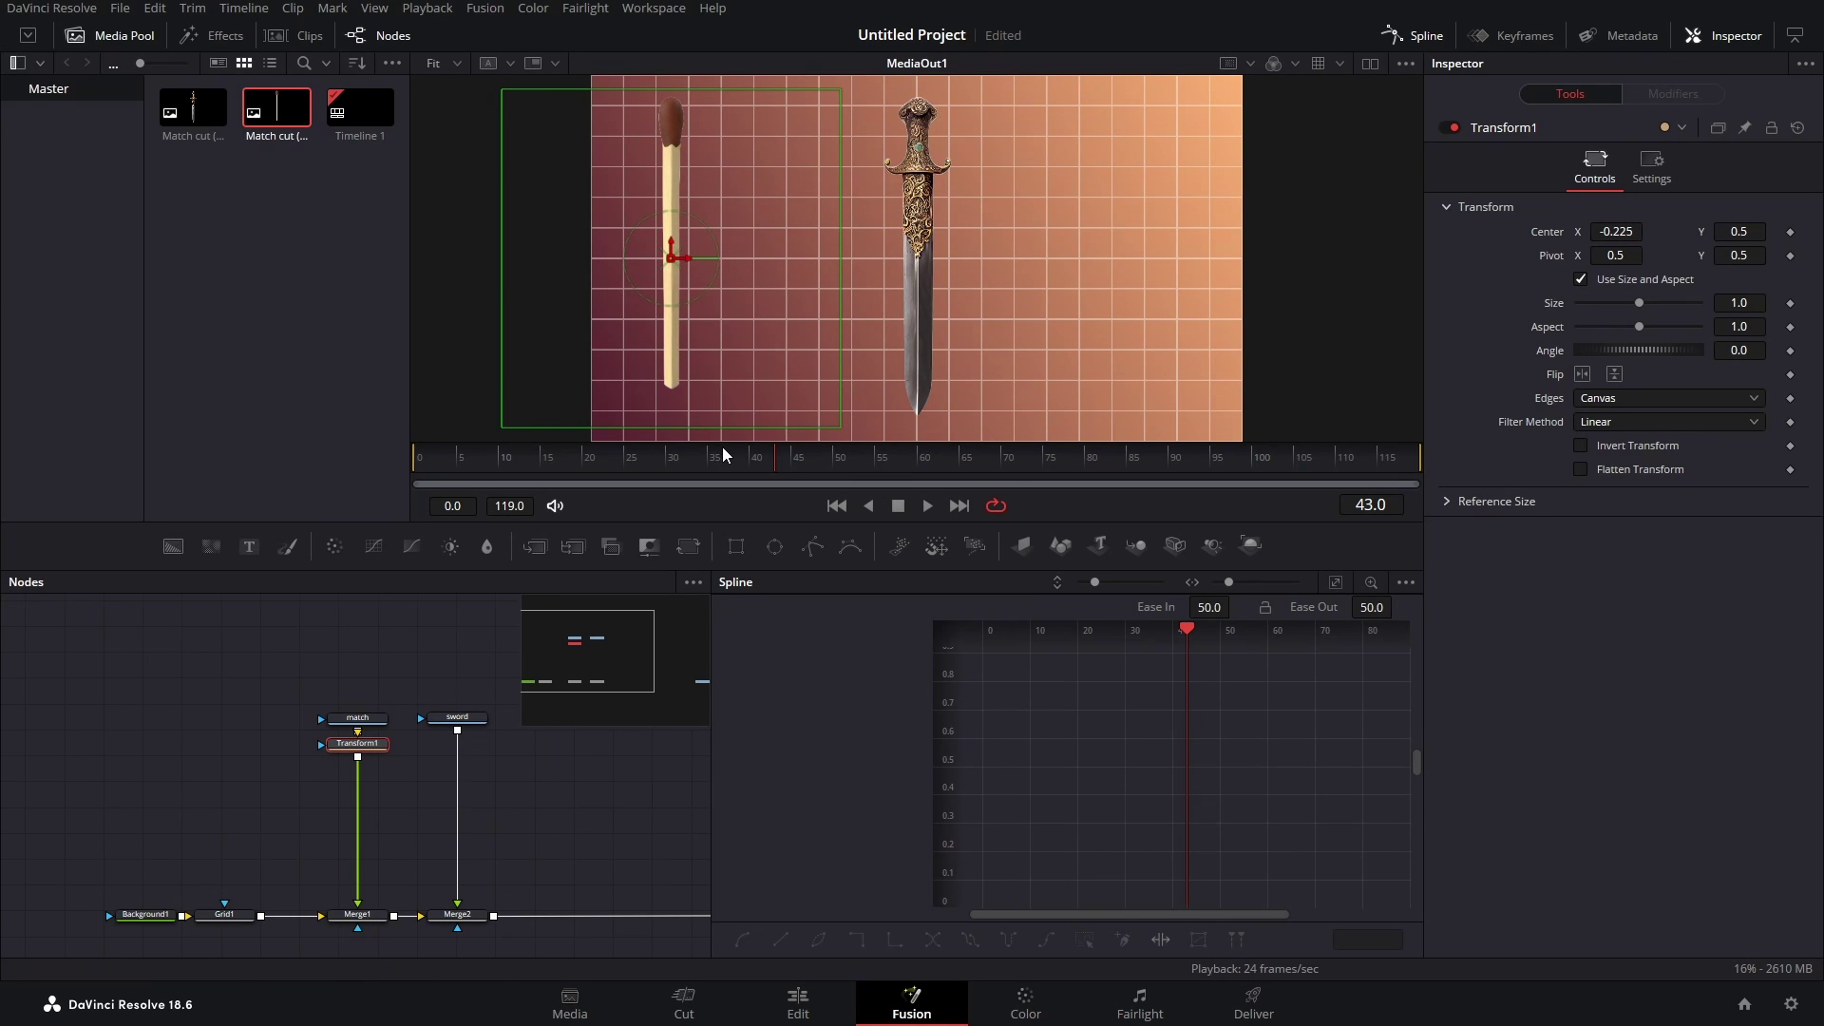
- Keyframe the match transform's Center X at -0.225 on frame 10 and at 1.0 on frame 40
{"action": "left_click_drag", "start_coordinate": [506, 469], "coordinate": [288, 473]}
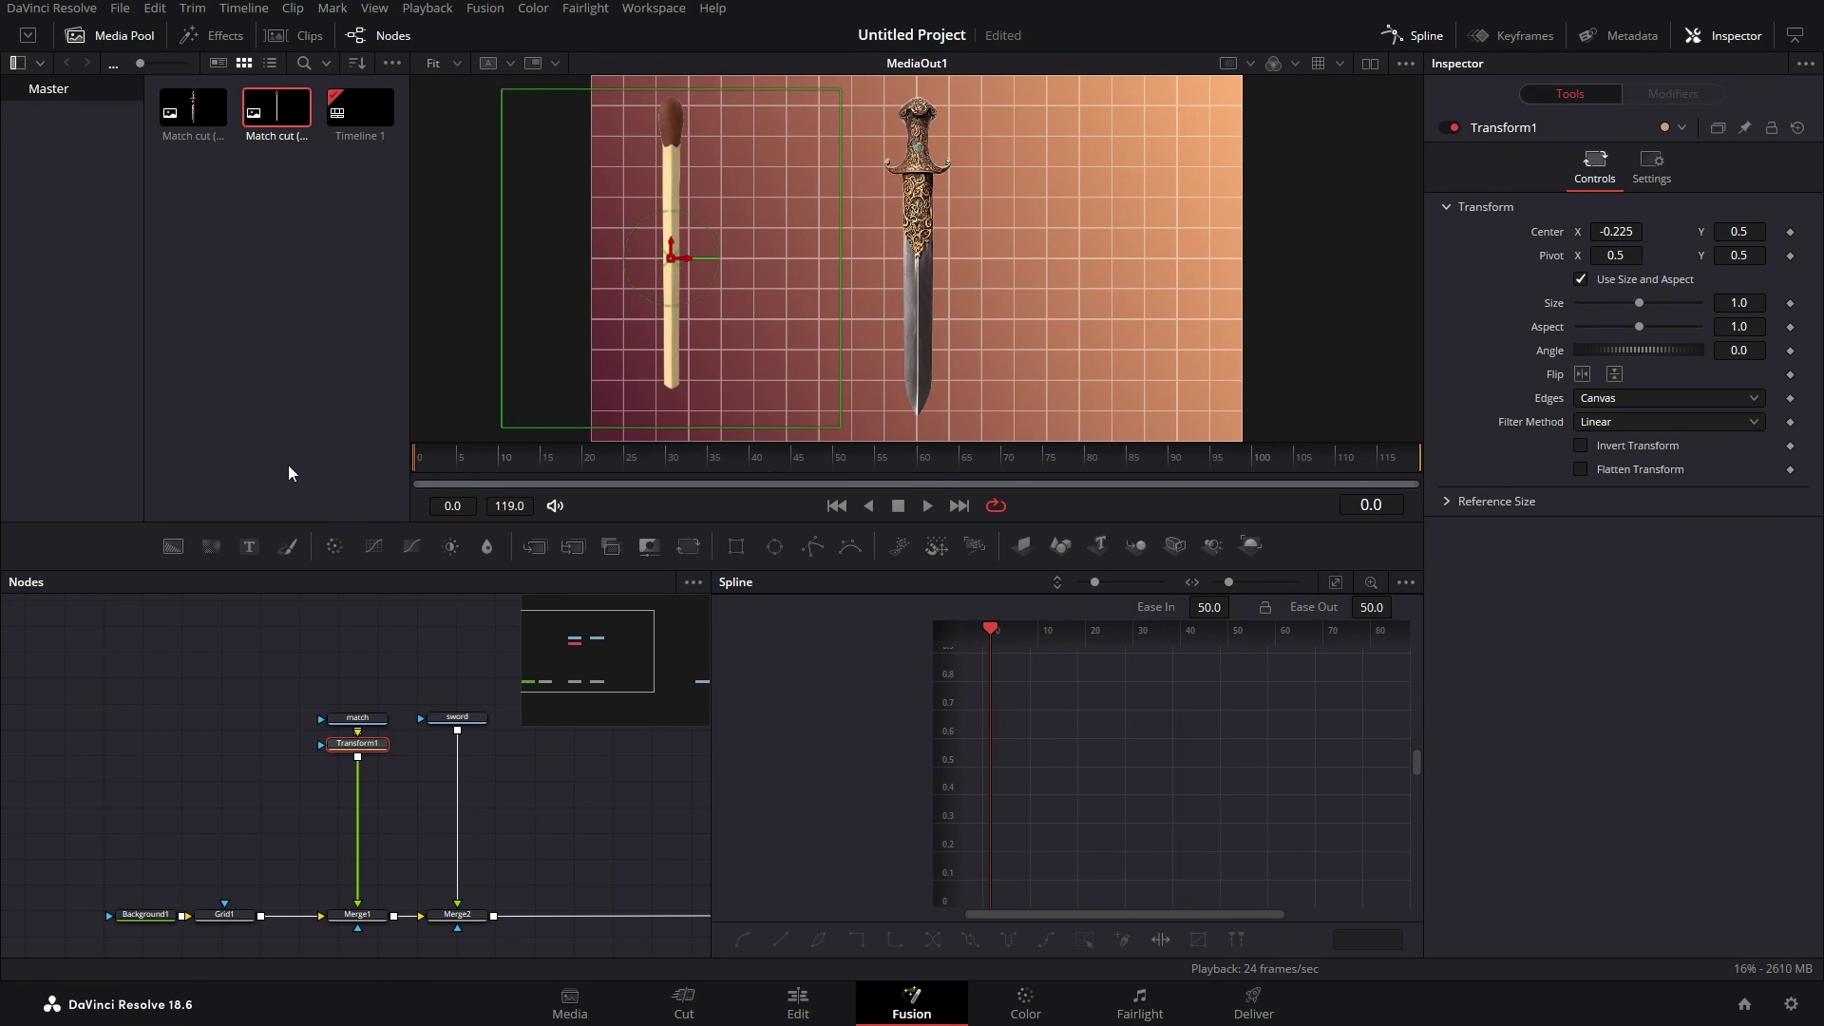
{"action": "left_click", "coordinate": [142, 36]}
{"action": "left_click_drag", "start_coordinate": [9, 468], "coordinate": [124, 468]}
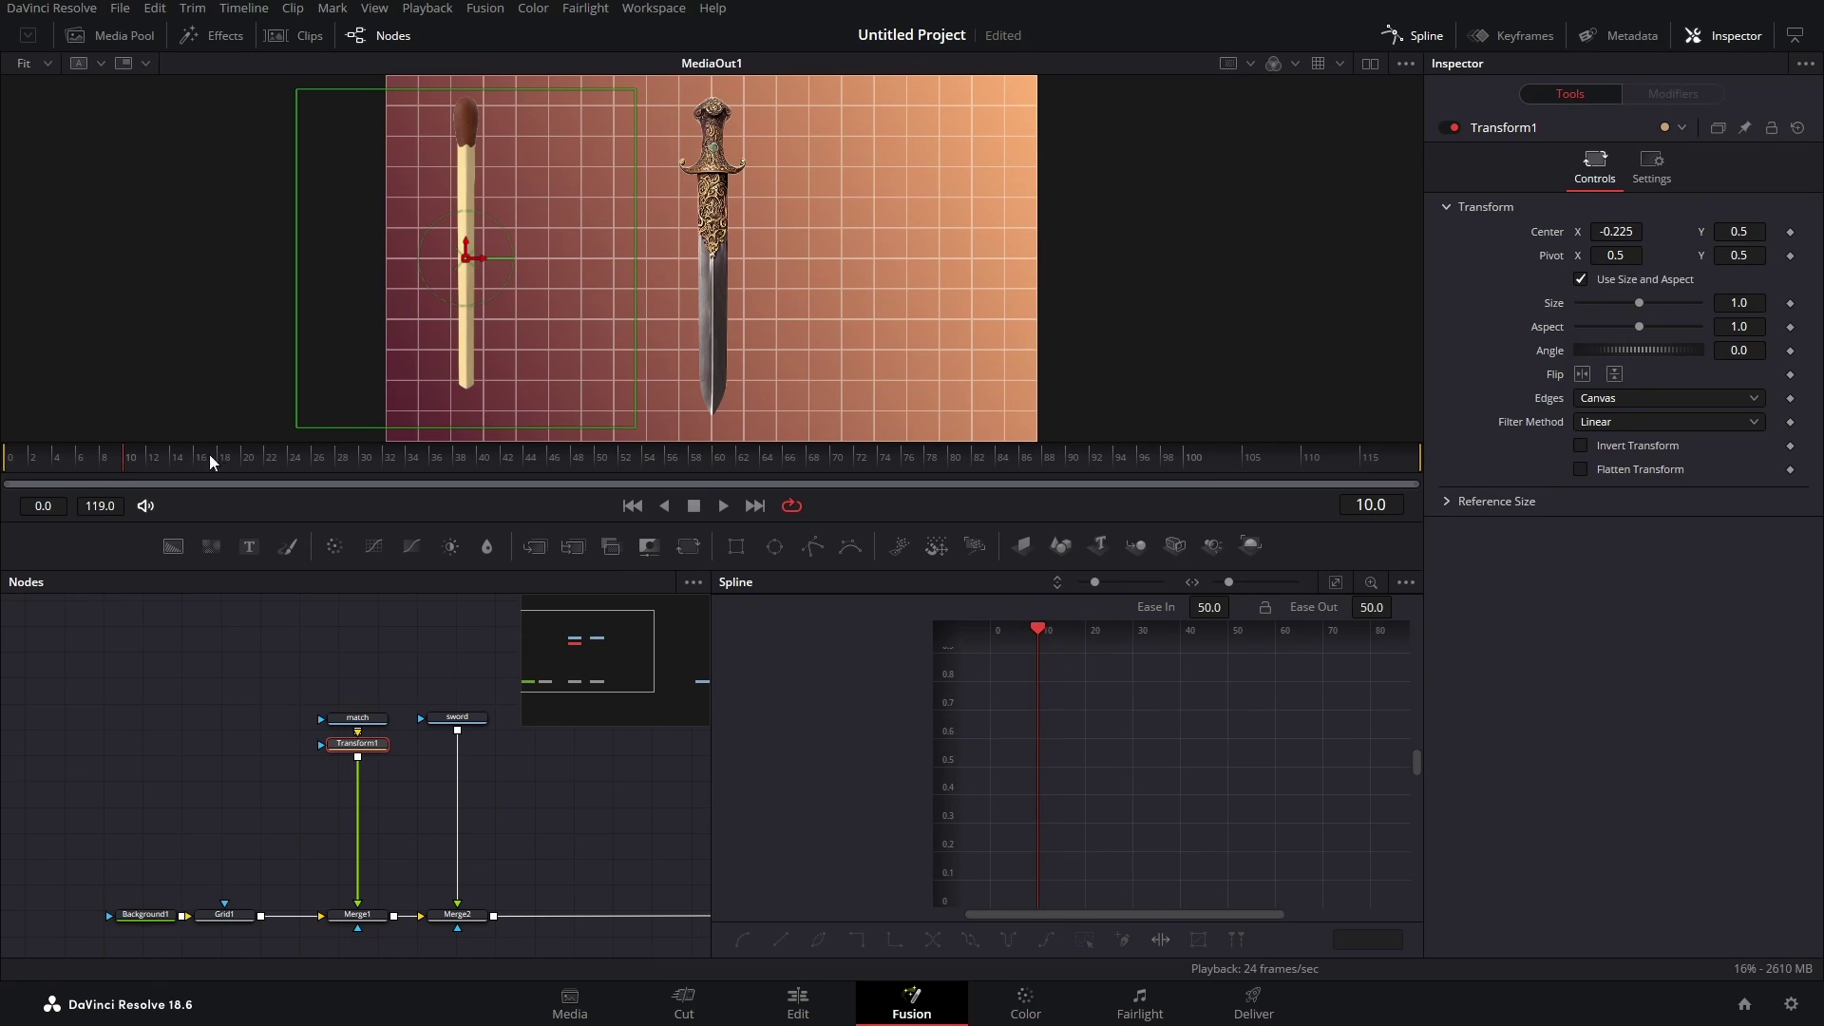
{"action": "left_click", "coordinate": [1791, 234]}
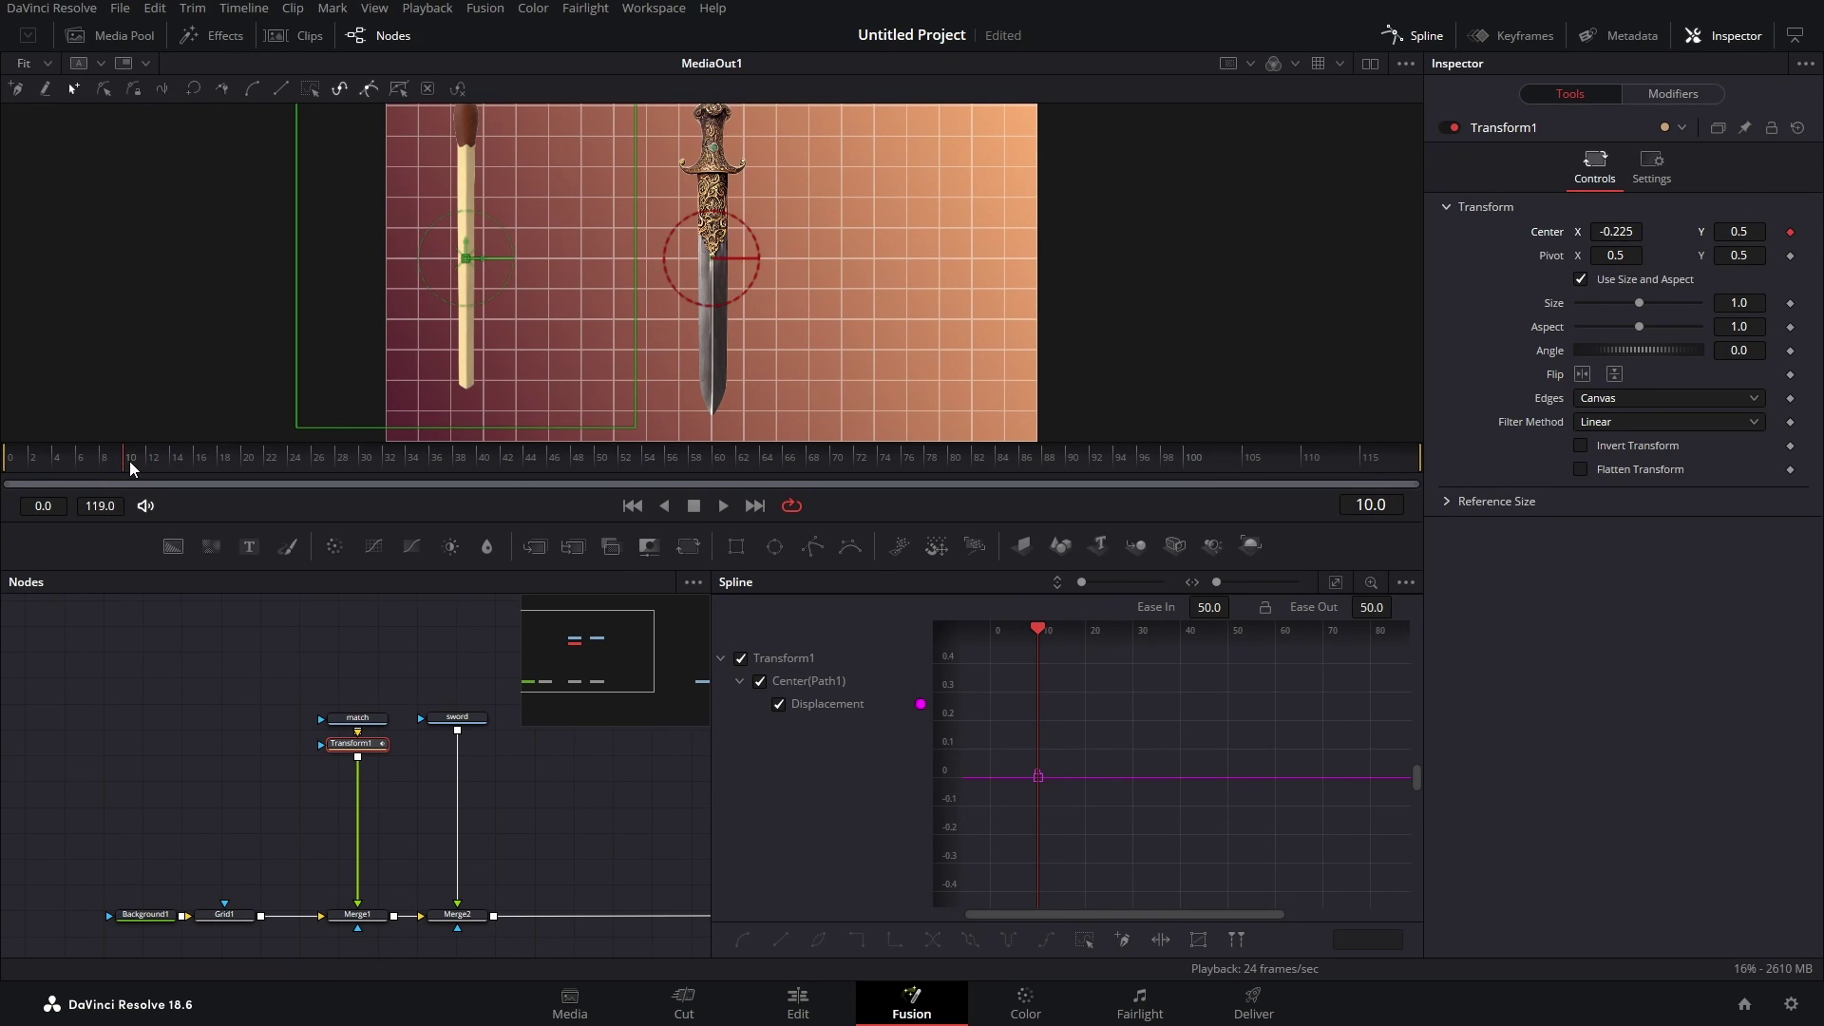
{"action": "left_click_drag", "start_coordinate": [131, 460], "coordinate": [482, 460]}
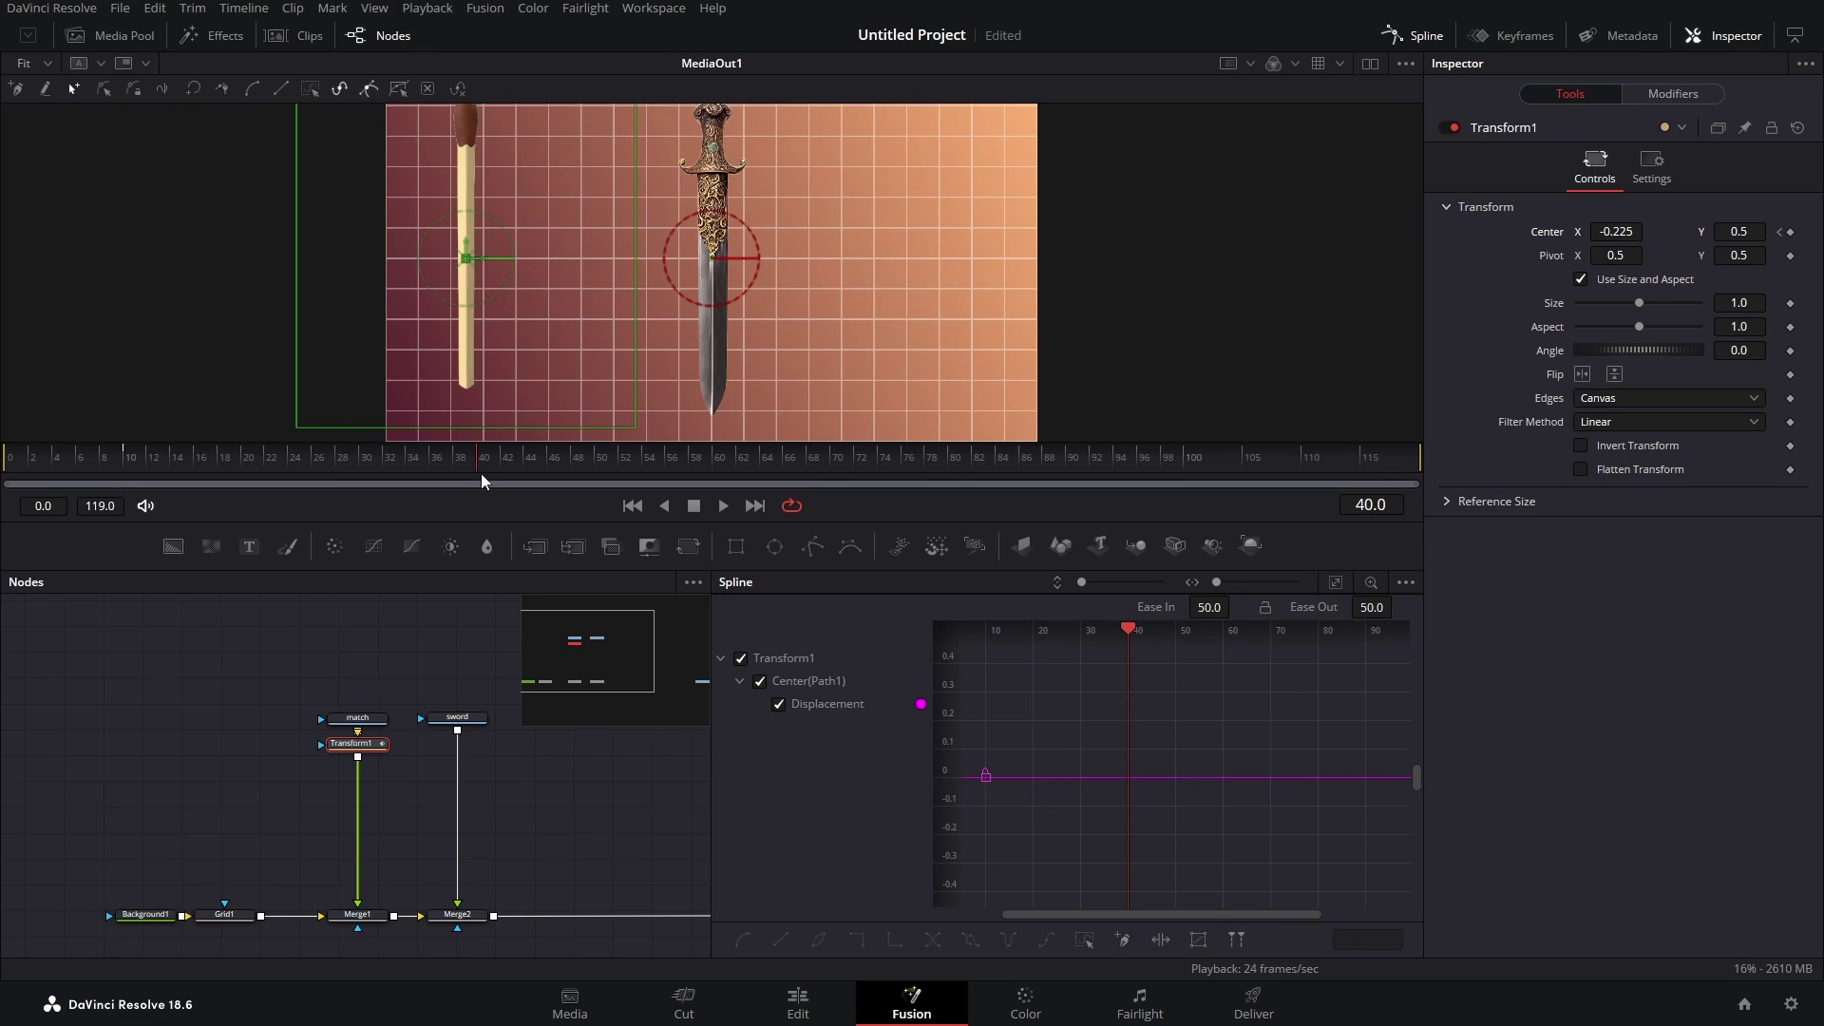
{"action": "left_click", "coordinate": [1791, 234]}
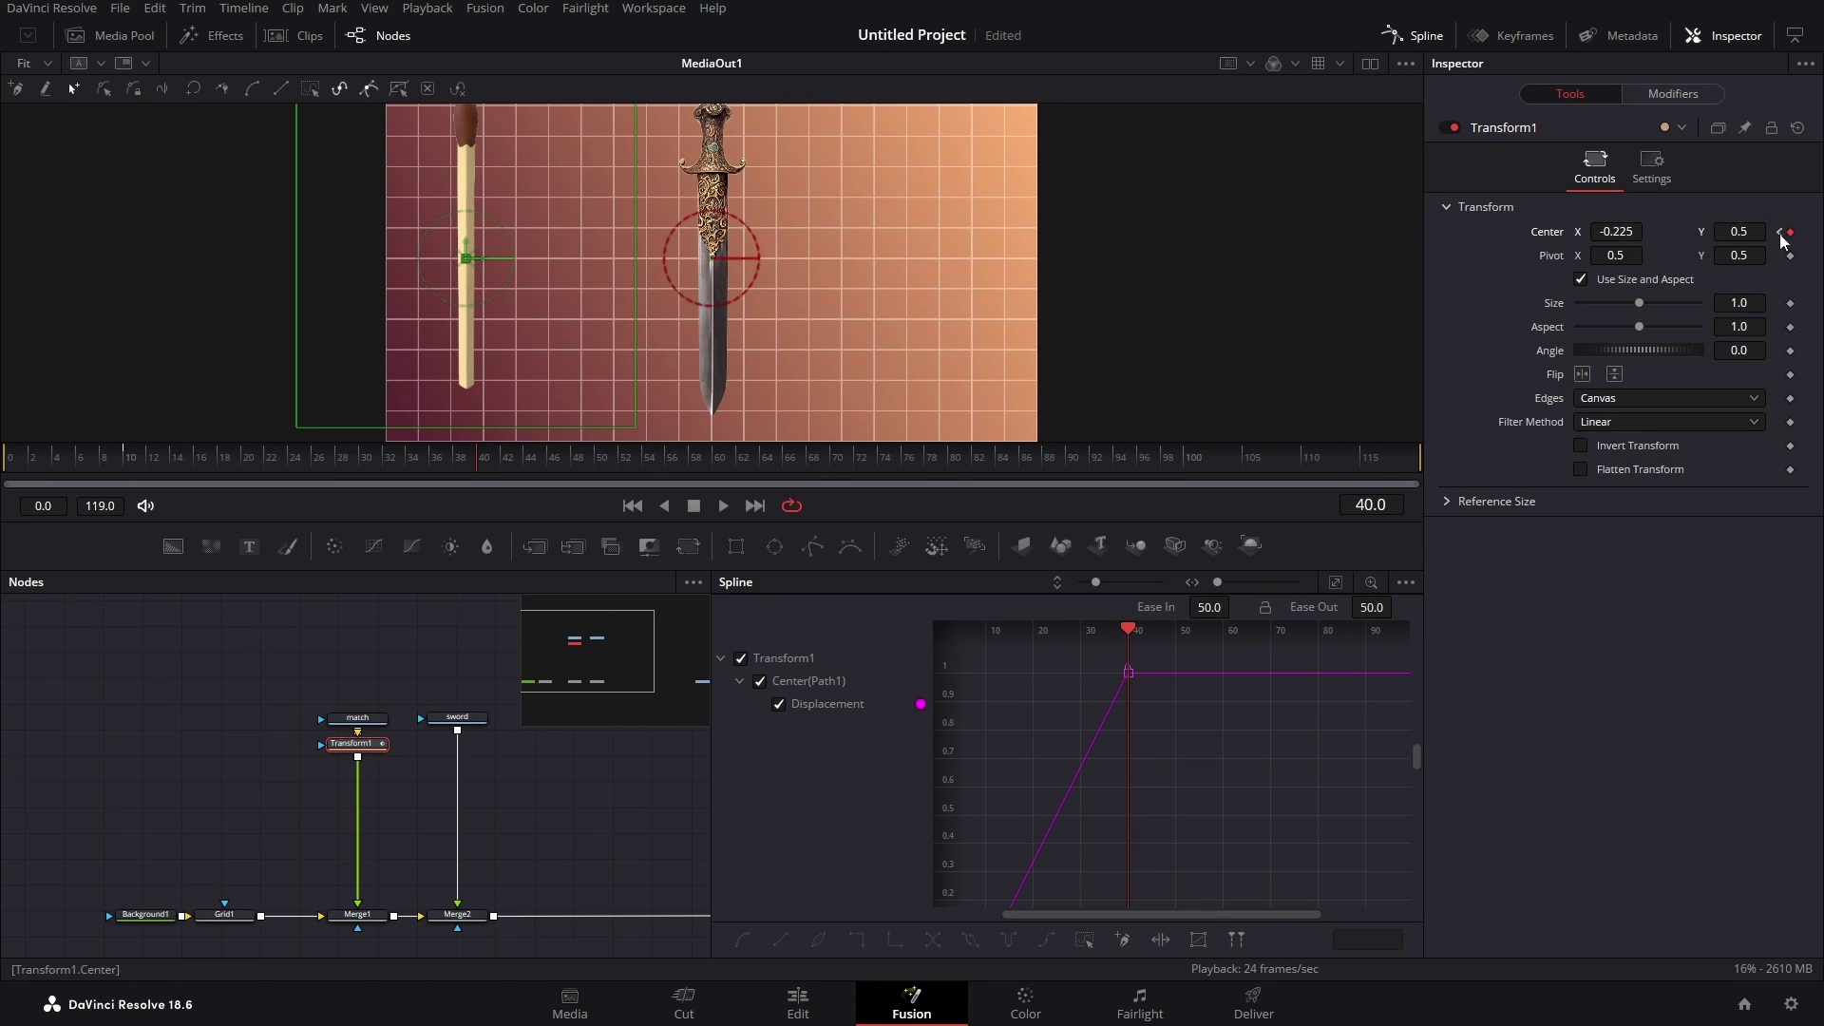
{"action": "left_click", "coordinate": [1336, 586]}
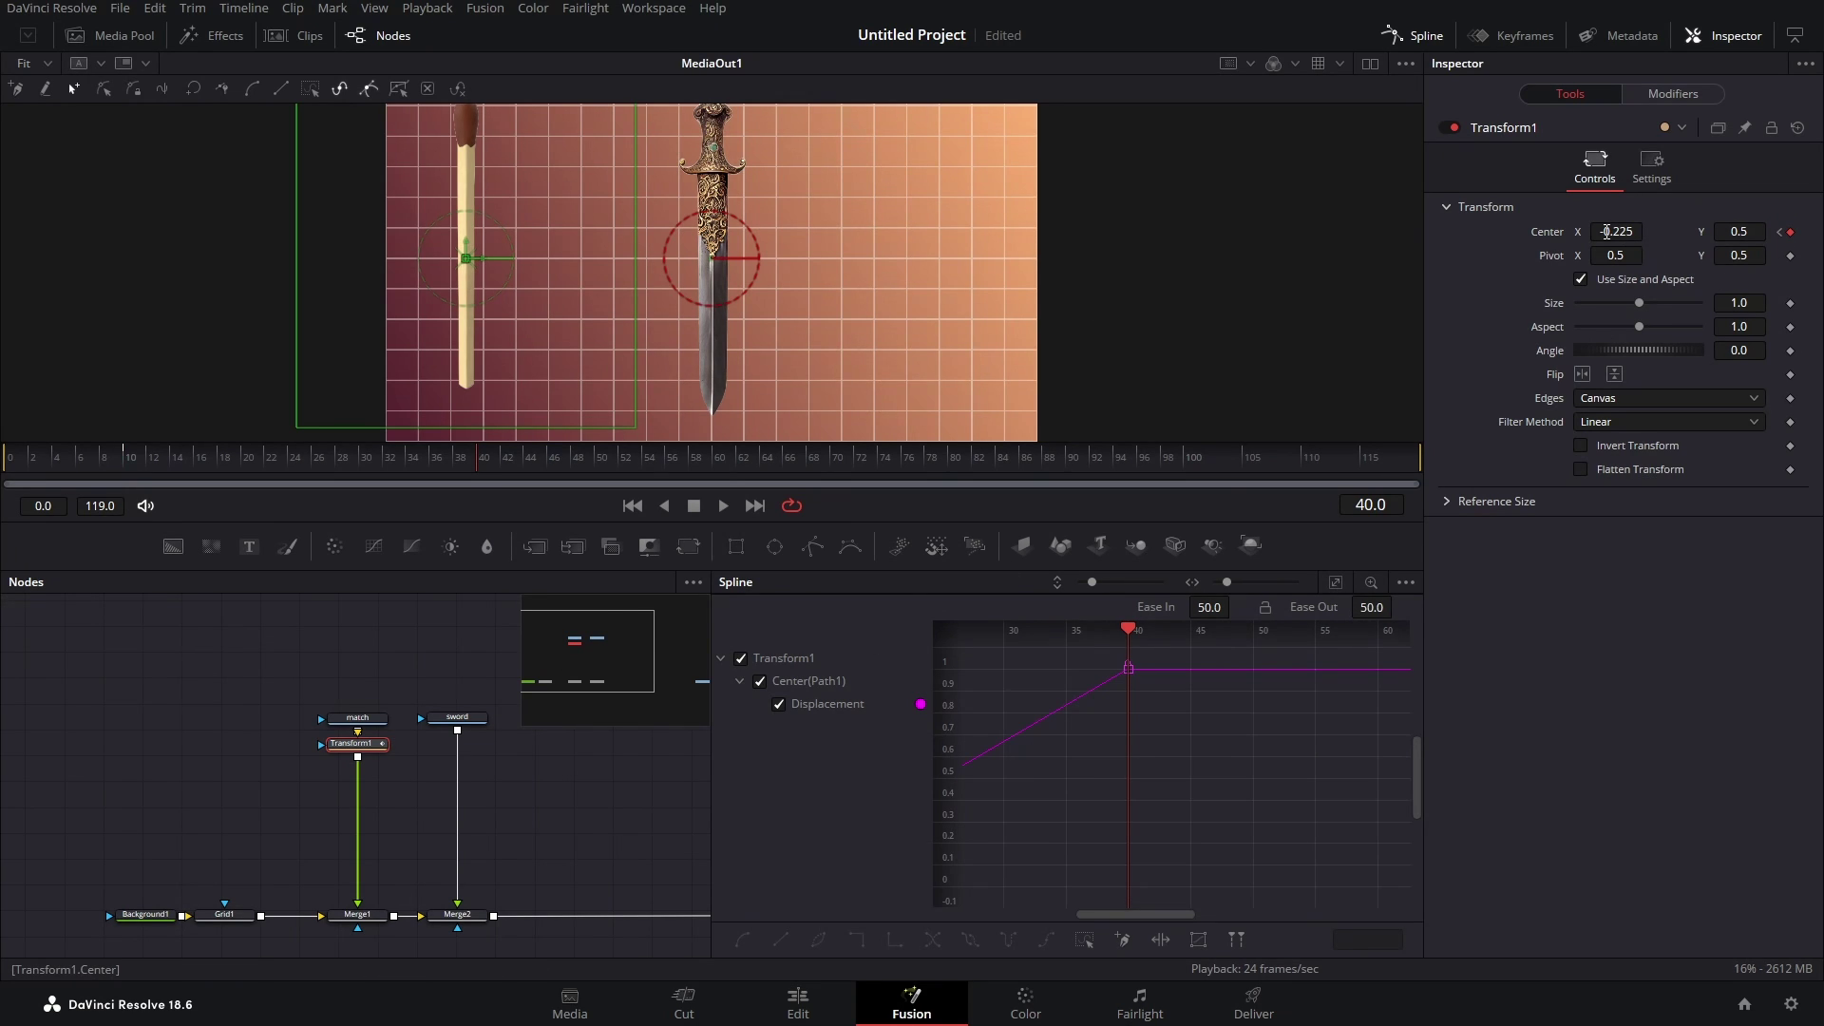
{"action": "left_click_drag", "start_coordinate": [1606, 231], "coordinate": [1687, 231]}
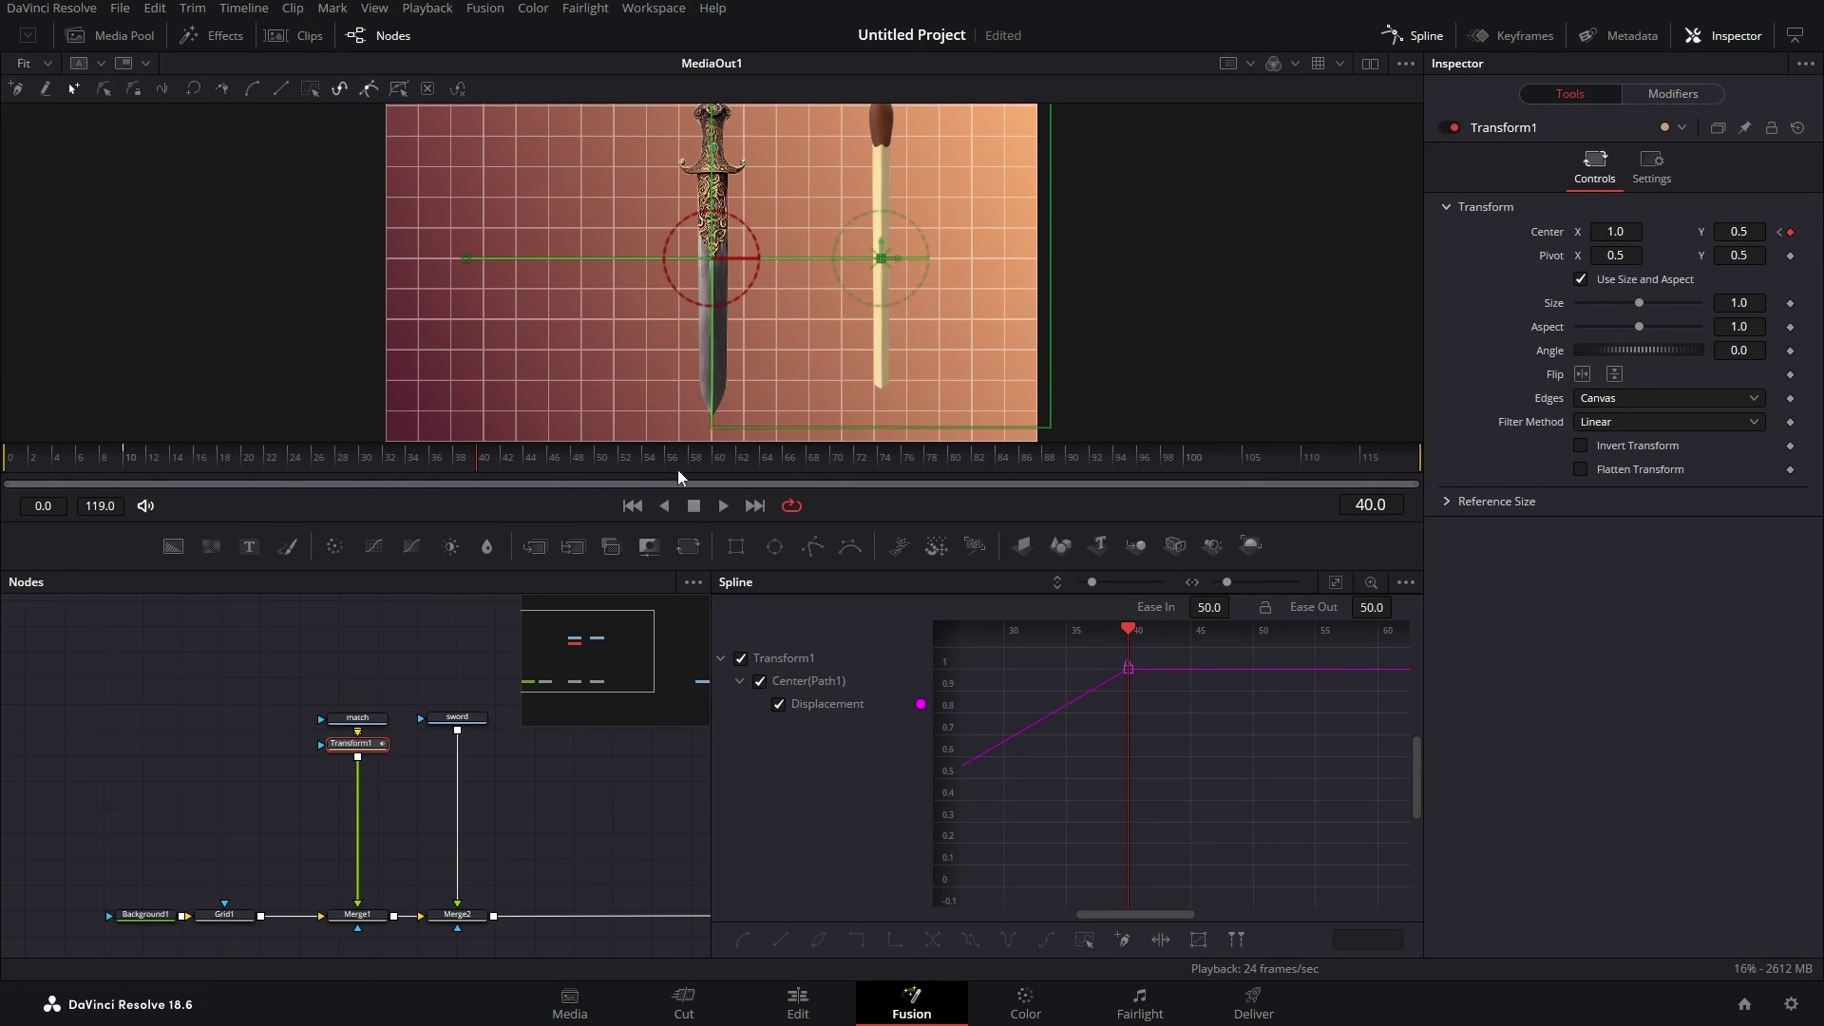
- Keyframe the match transform's Angle at 0 on frame 10 and at 180 on frame 40
{"action": "left_click_drag", "start_coordinate": [410, 470], "coordinate": [124, 464]}
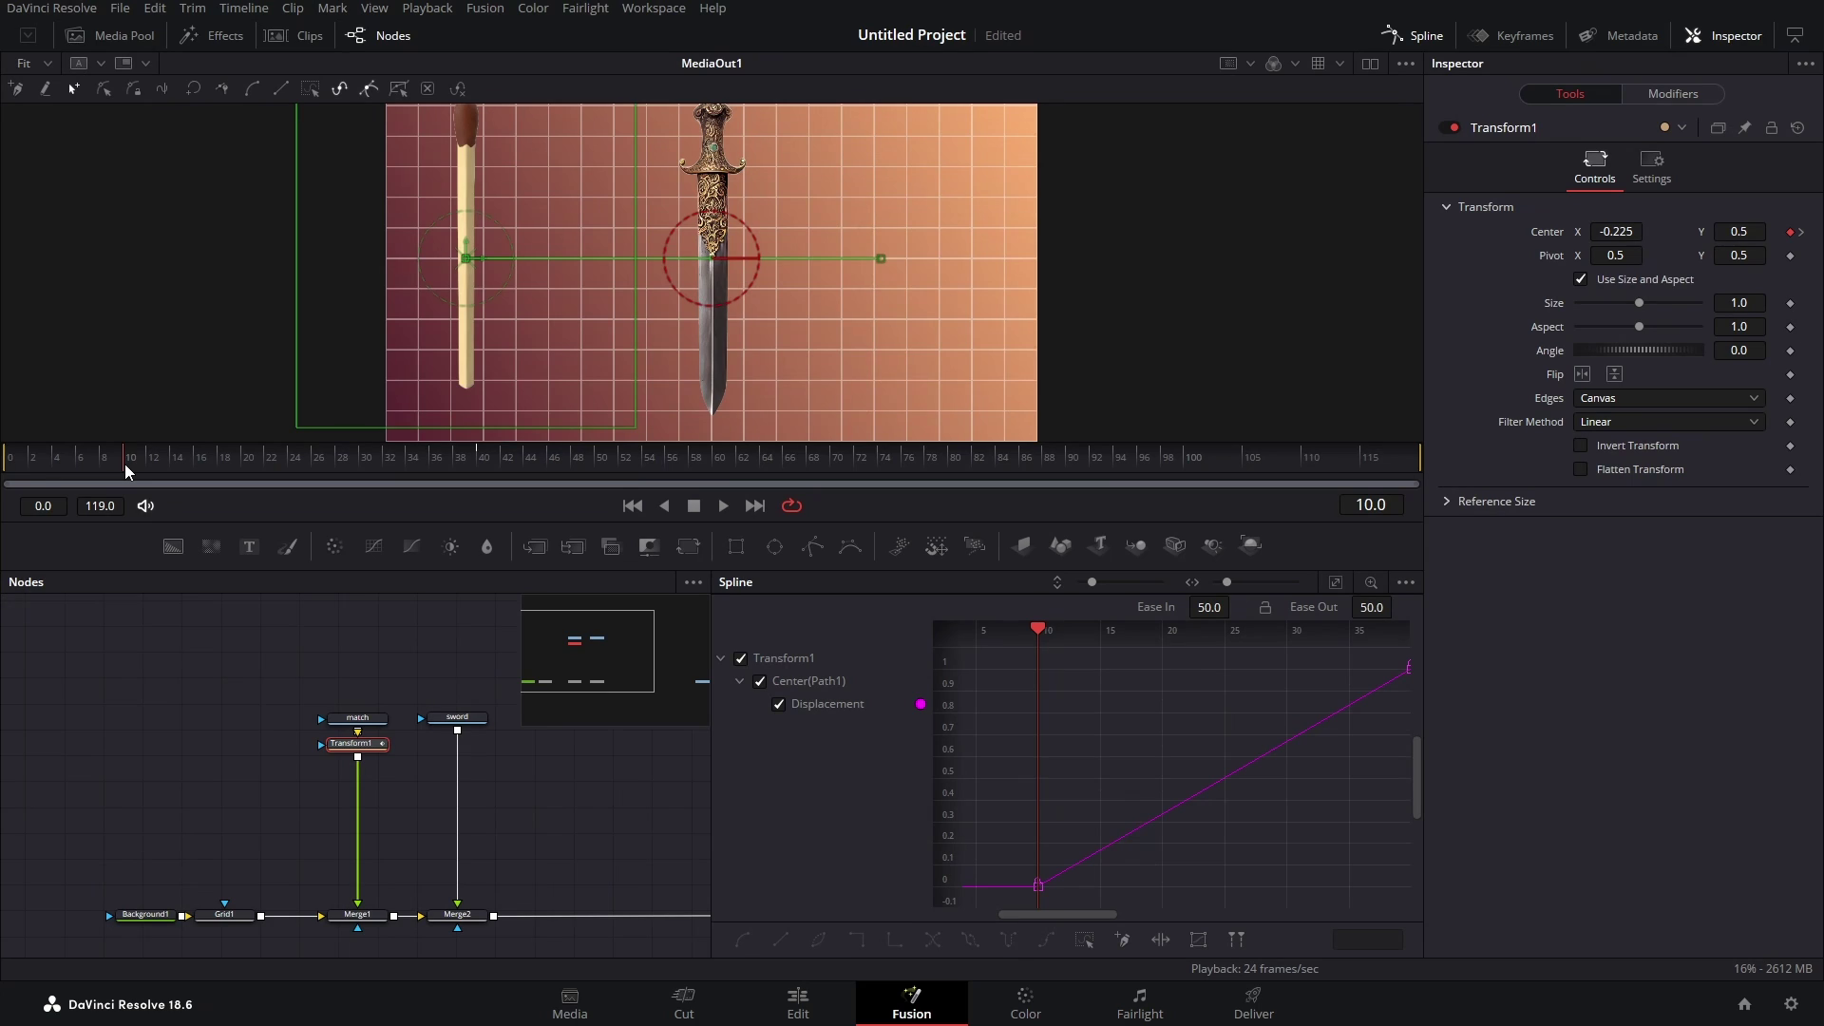
{"action": "left_click", "coordinate": [1791, 353]}
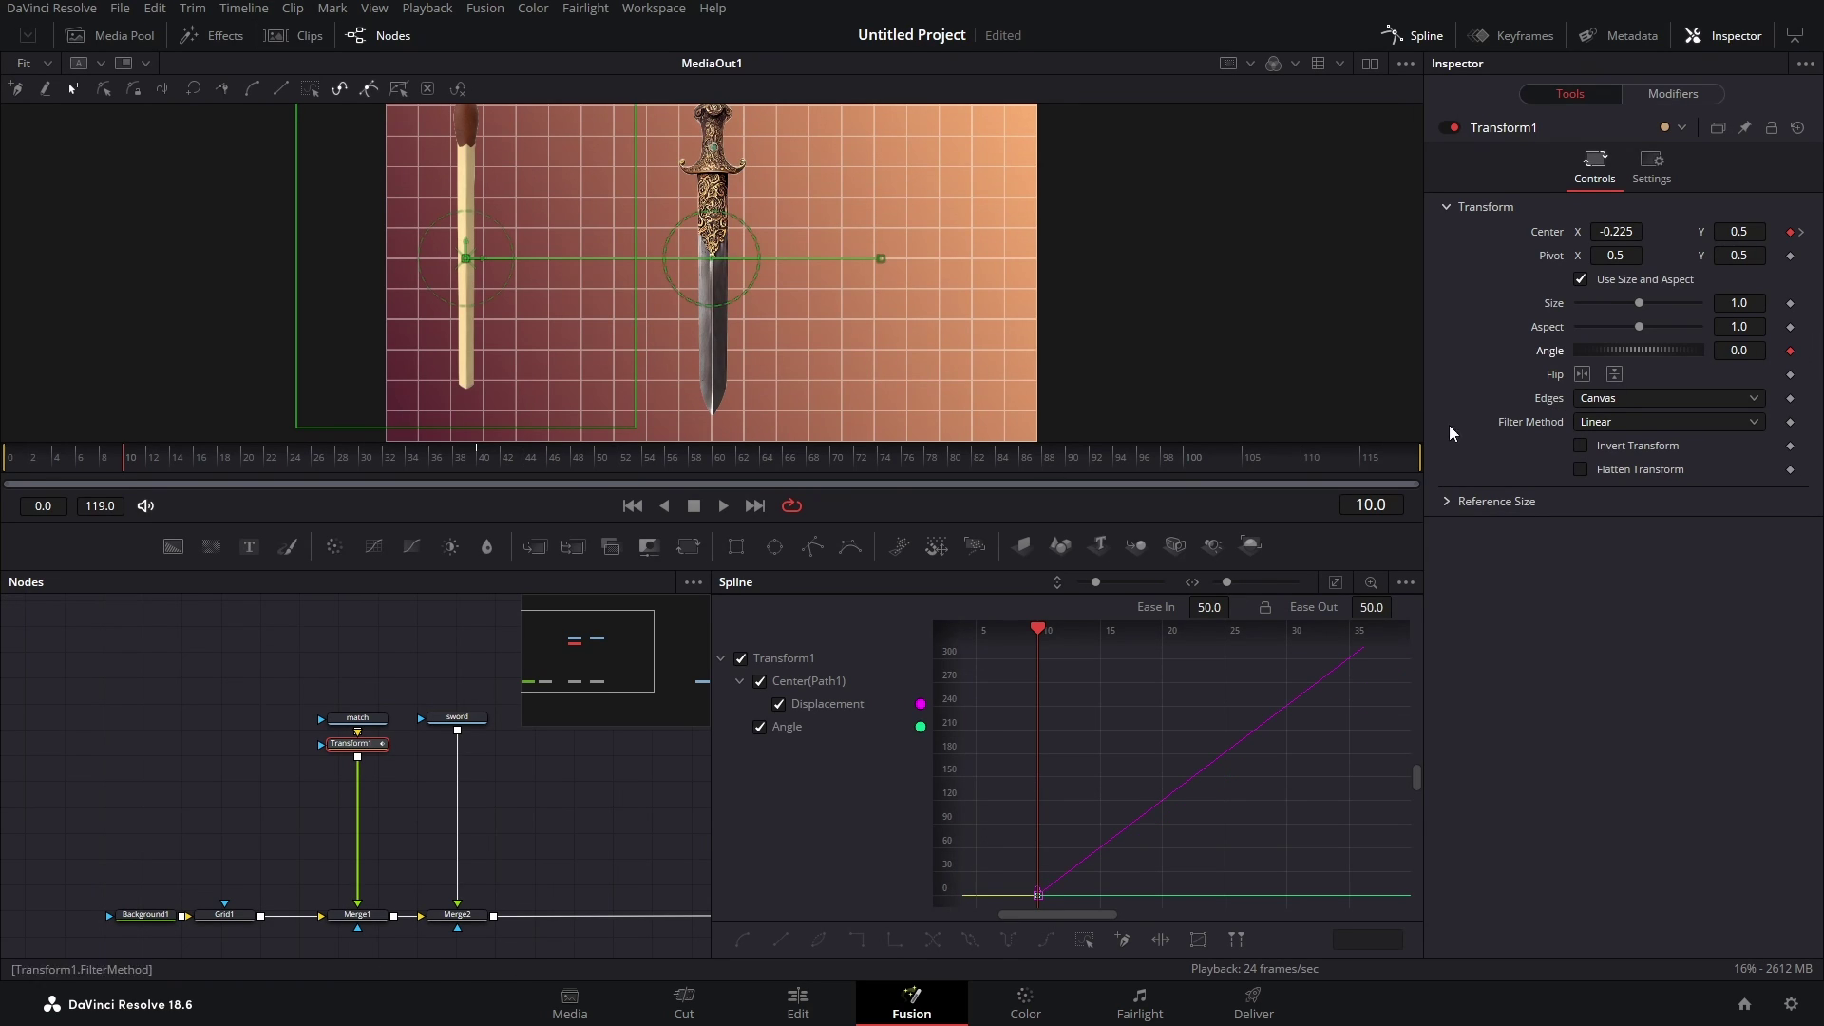
{"action": "left_click", "coordinate": [484, 462]}
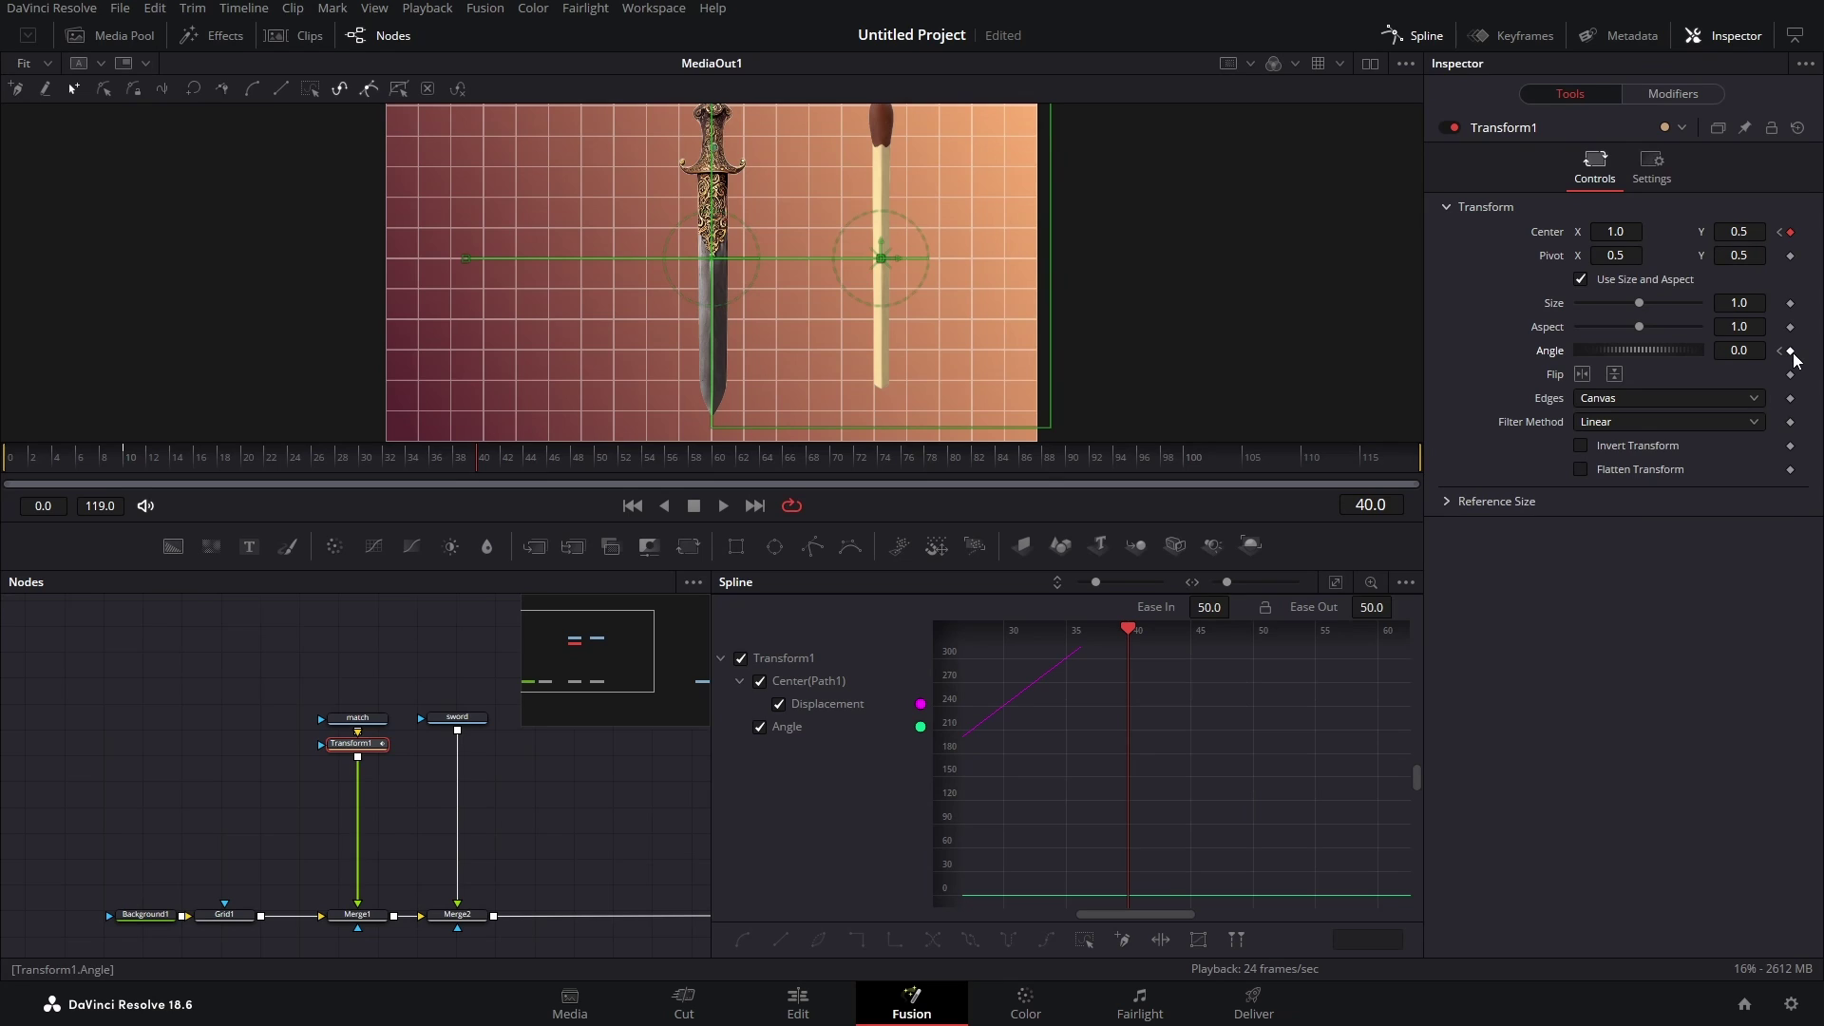
{"action": "left_click", "coordinate": [1744, 352]}
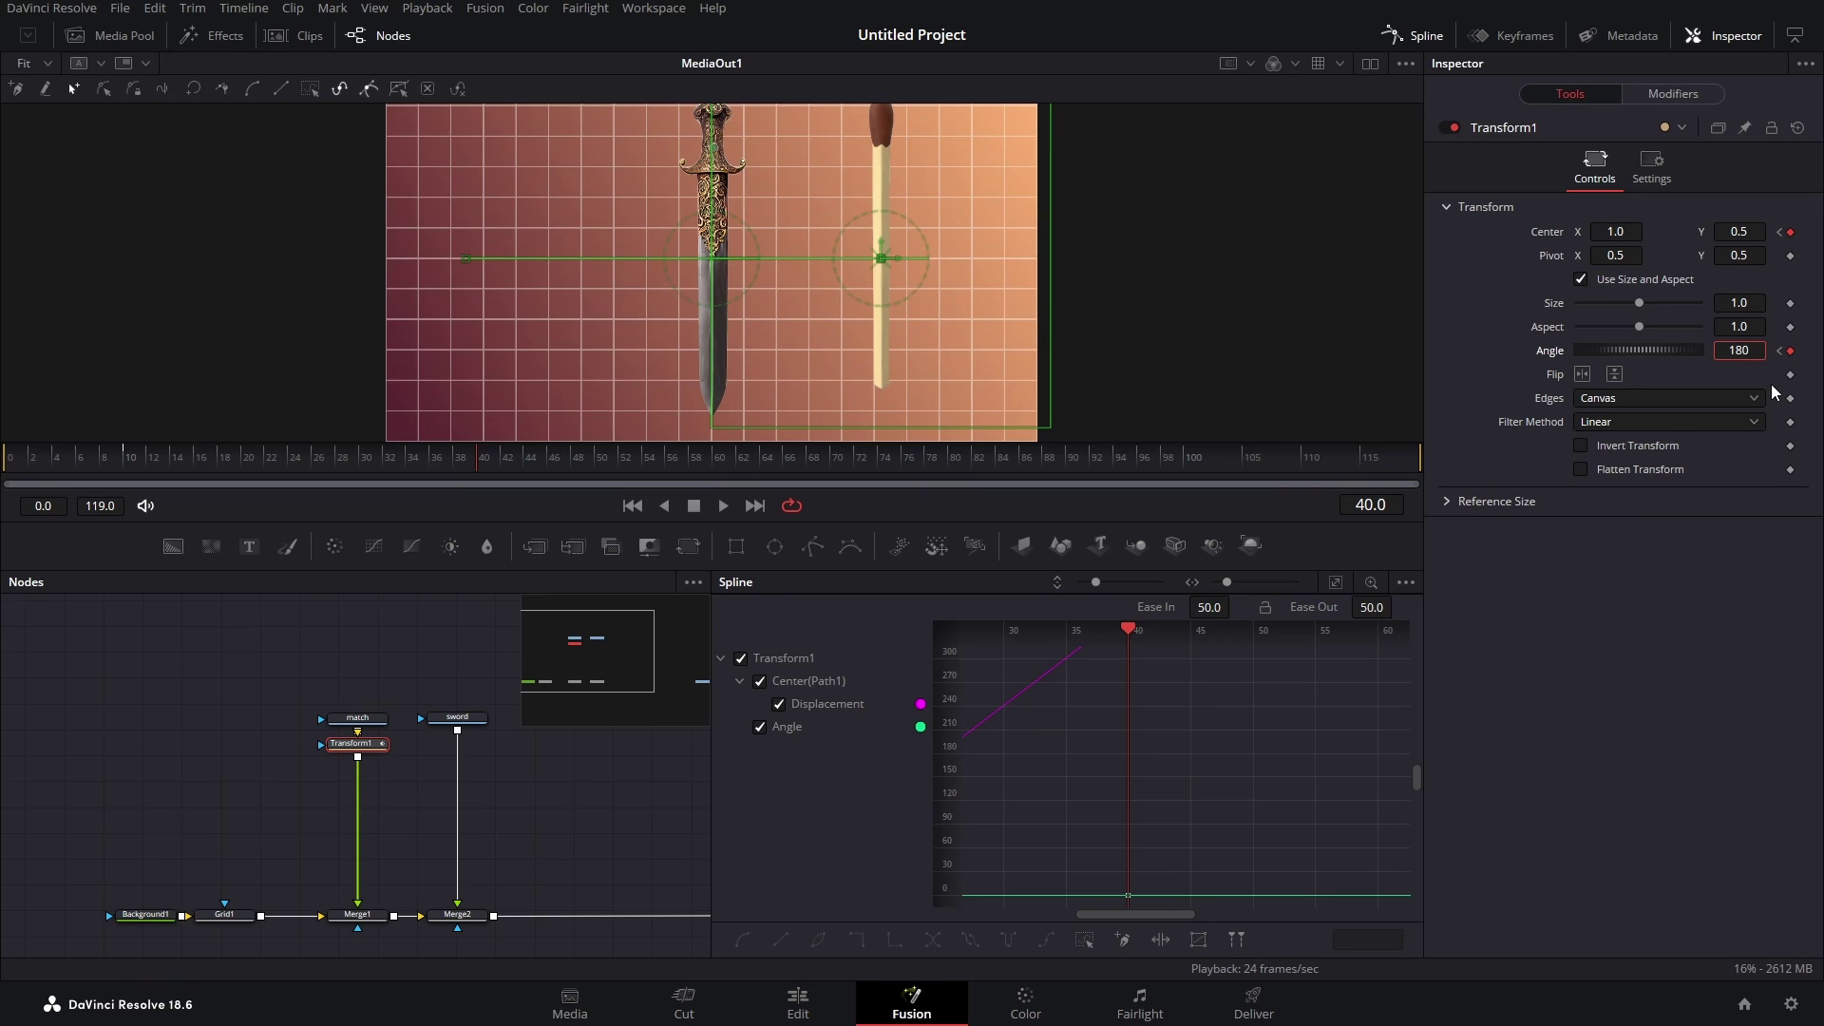
{"action": "key", "text": "Return"}
{"action": "left_click_drag", "start_coordinate": [313, 460], "coordinate": [482, 454]}
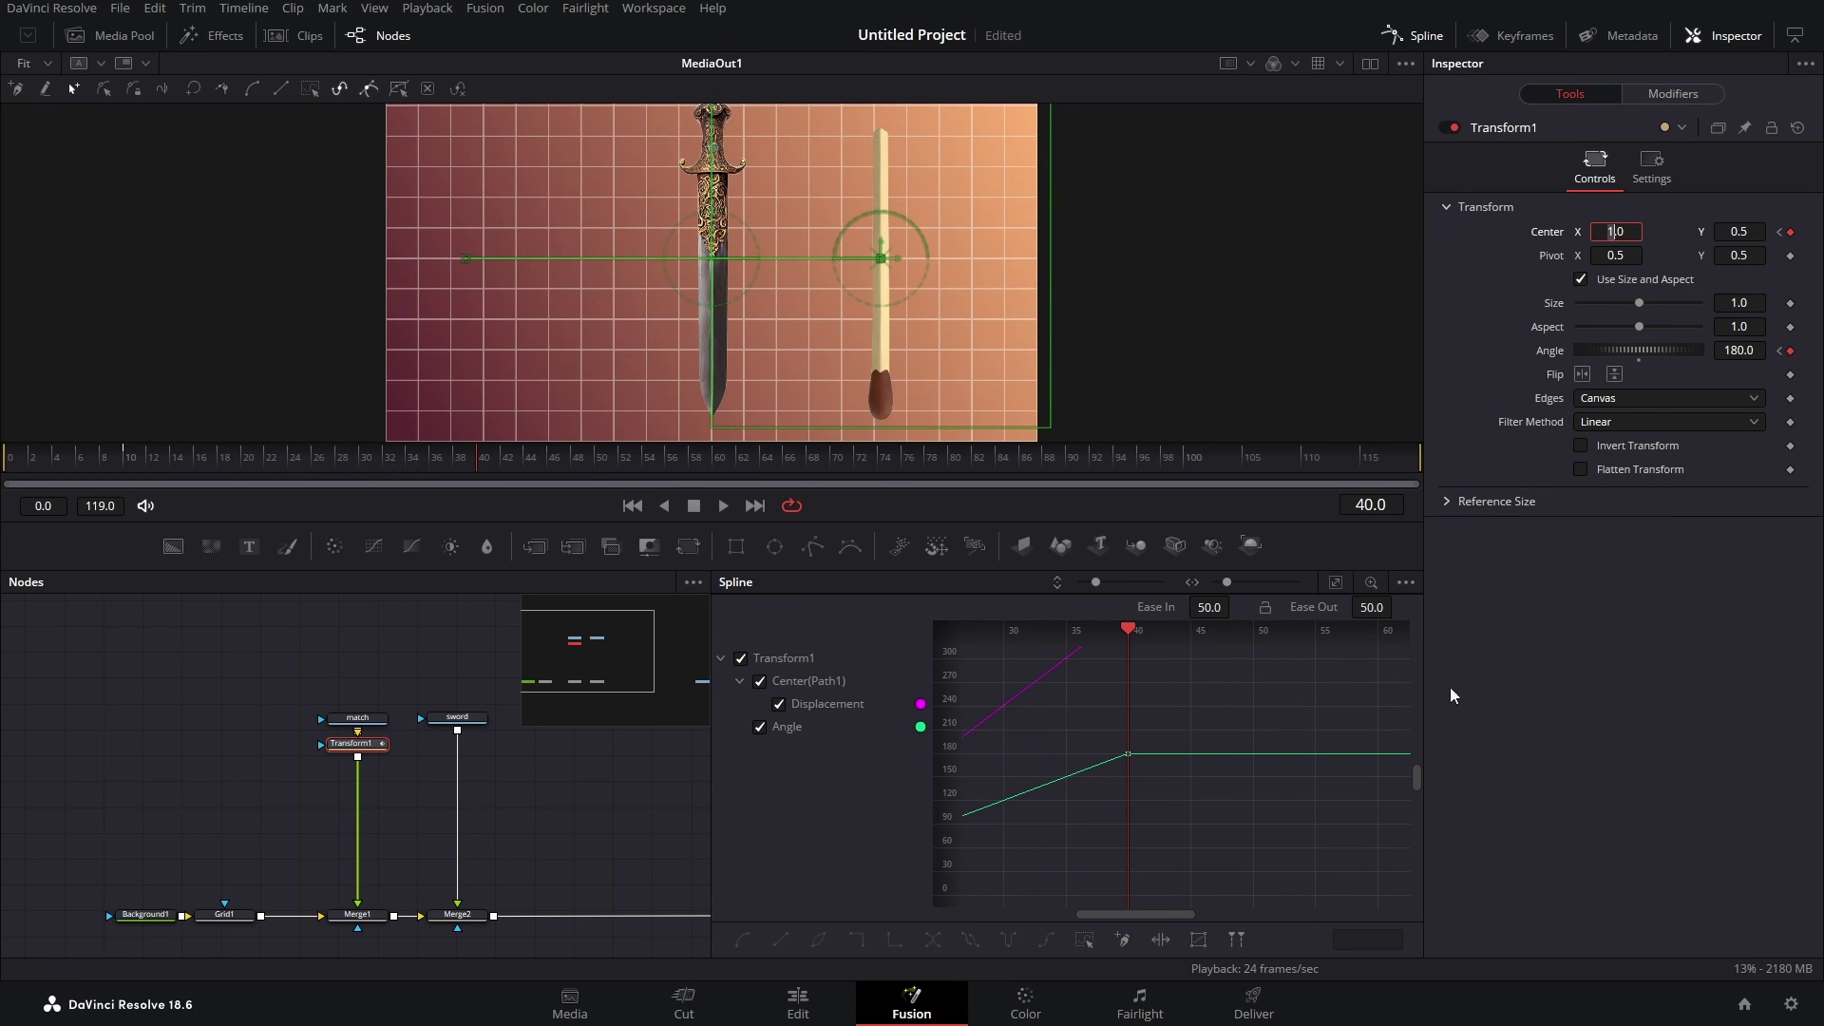
- Smooth the transform's Center and Angle curves with Ease In and Ease Out at 80, and preview the motion
{"action": "left_click", "coordinate": [1335, 581]}
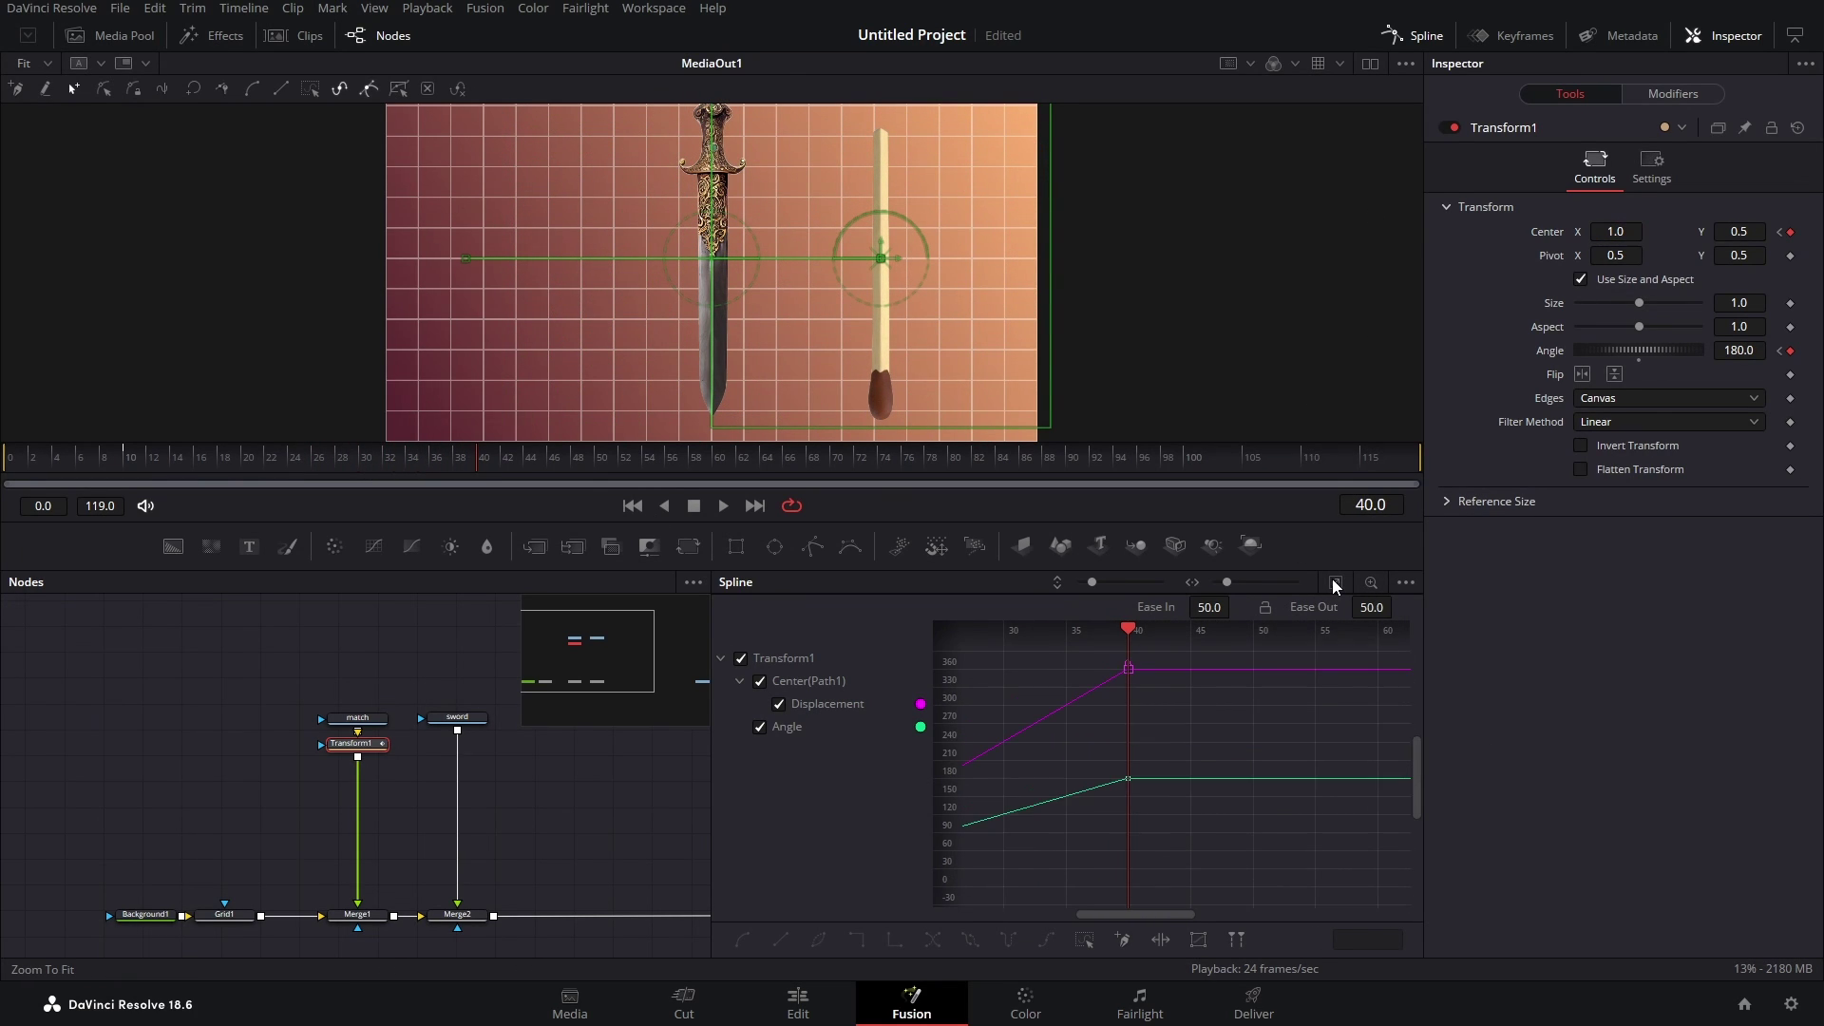
{"action": "left_click", "coordinate": [1086, 944]}
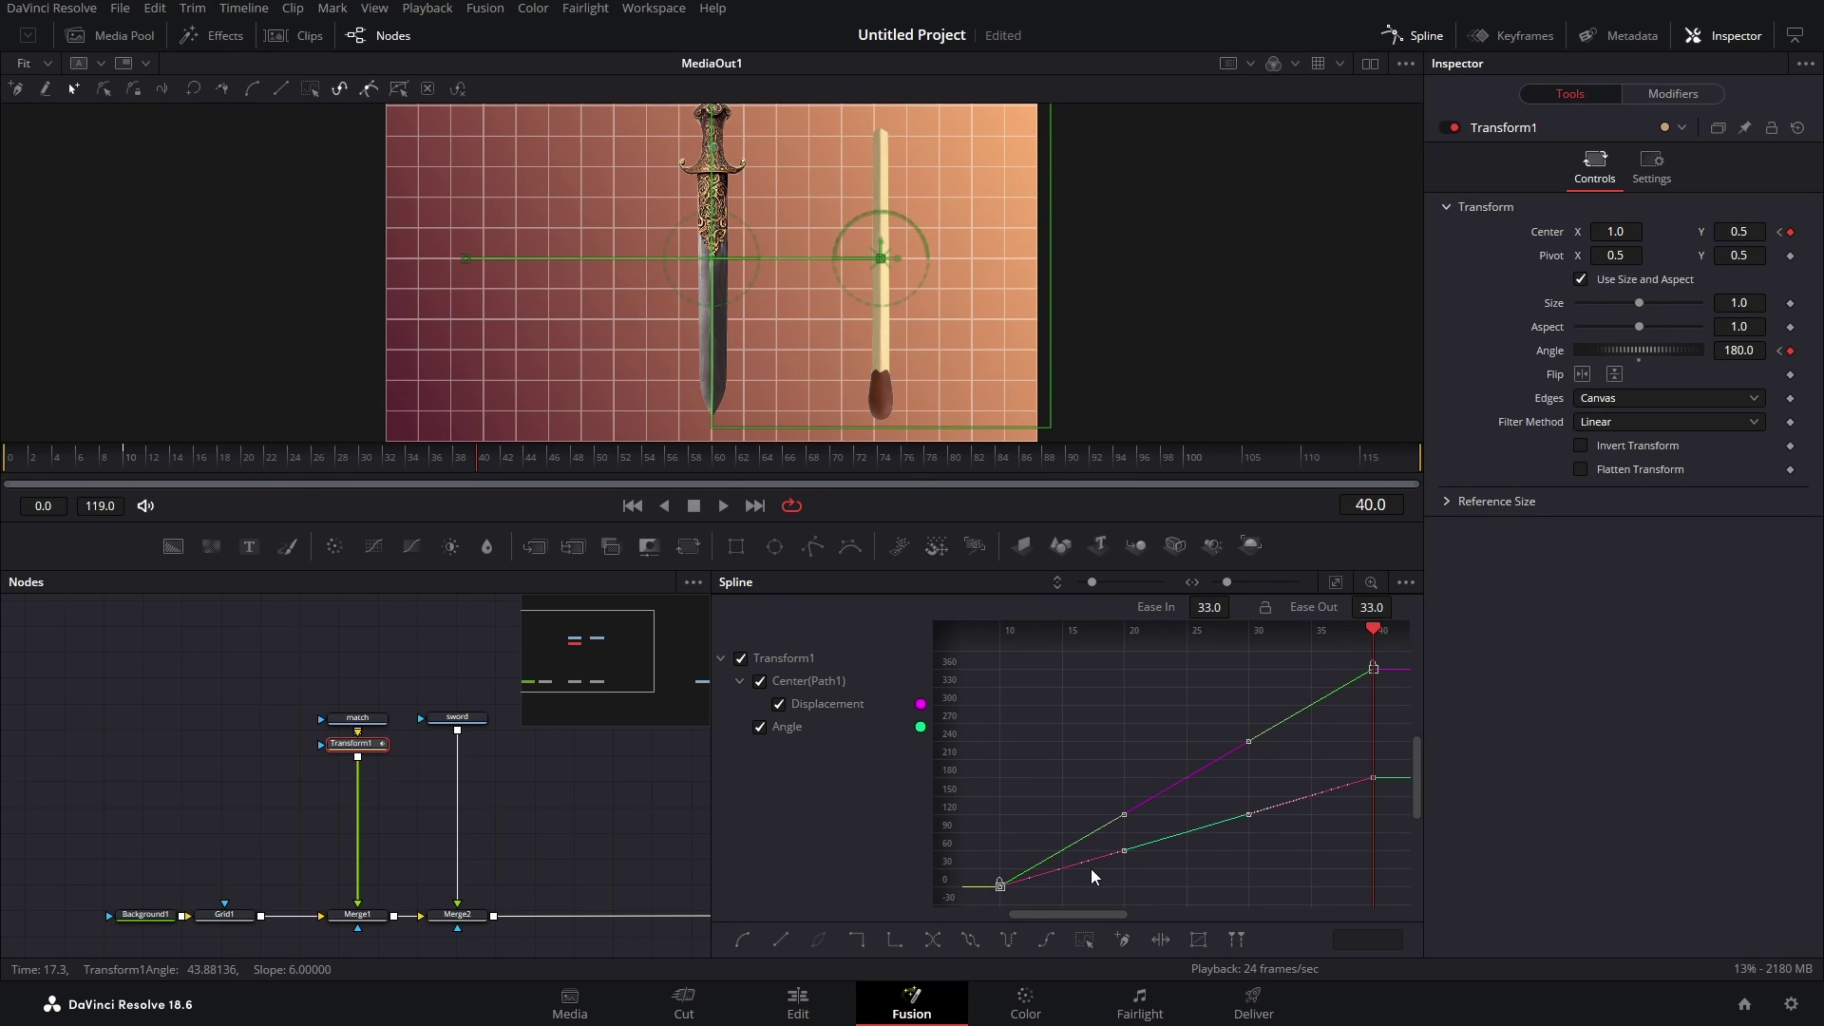
{"action": "key", "text": "shift+s"}
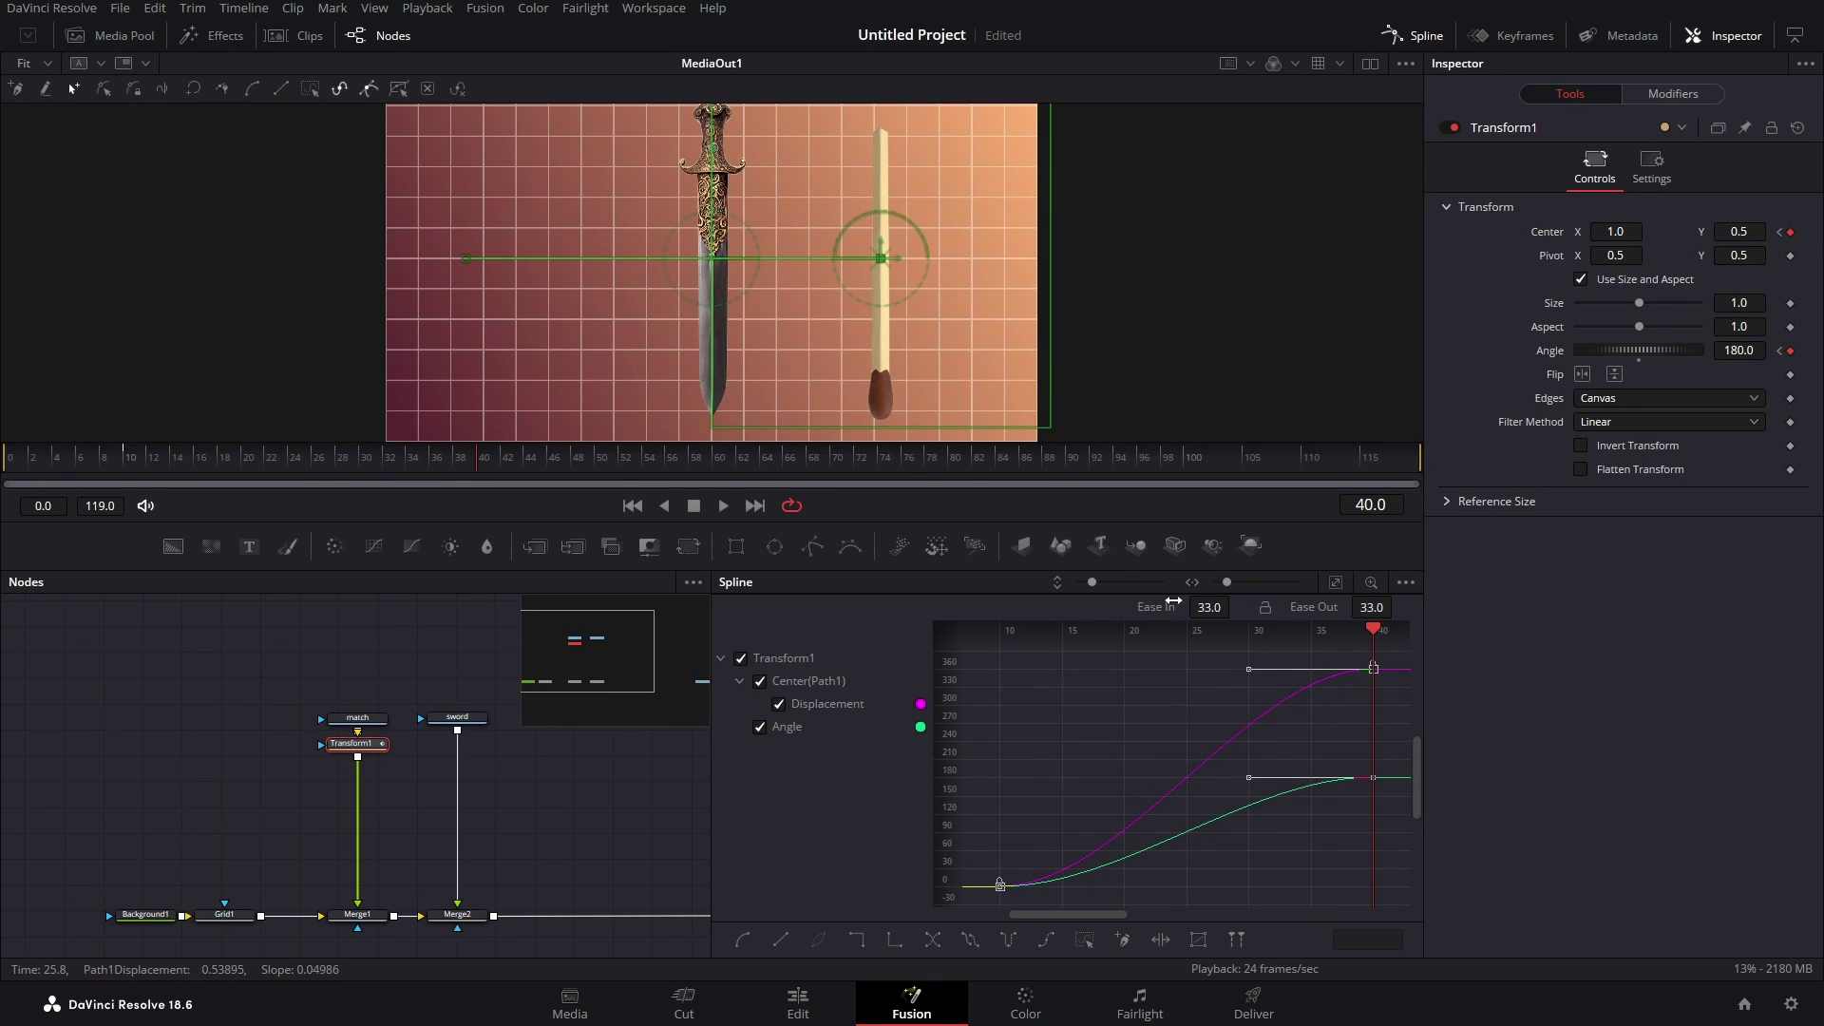
{"action": "left_click", "coordinate": [1206, 607]}
{"action": "type", "text": "80"}
{"action": "key", "text": "Return"}
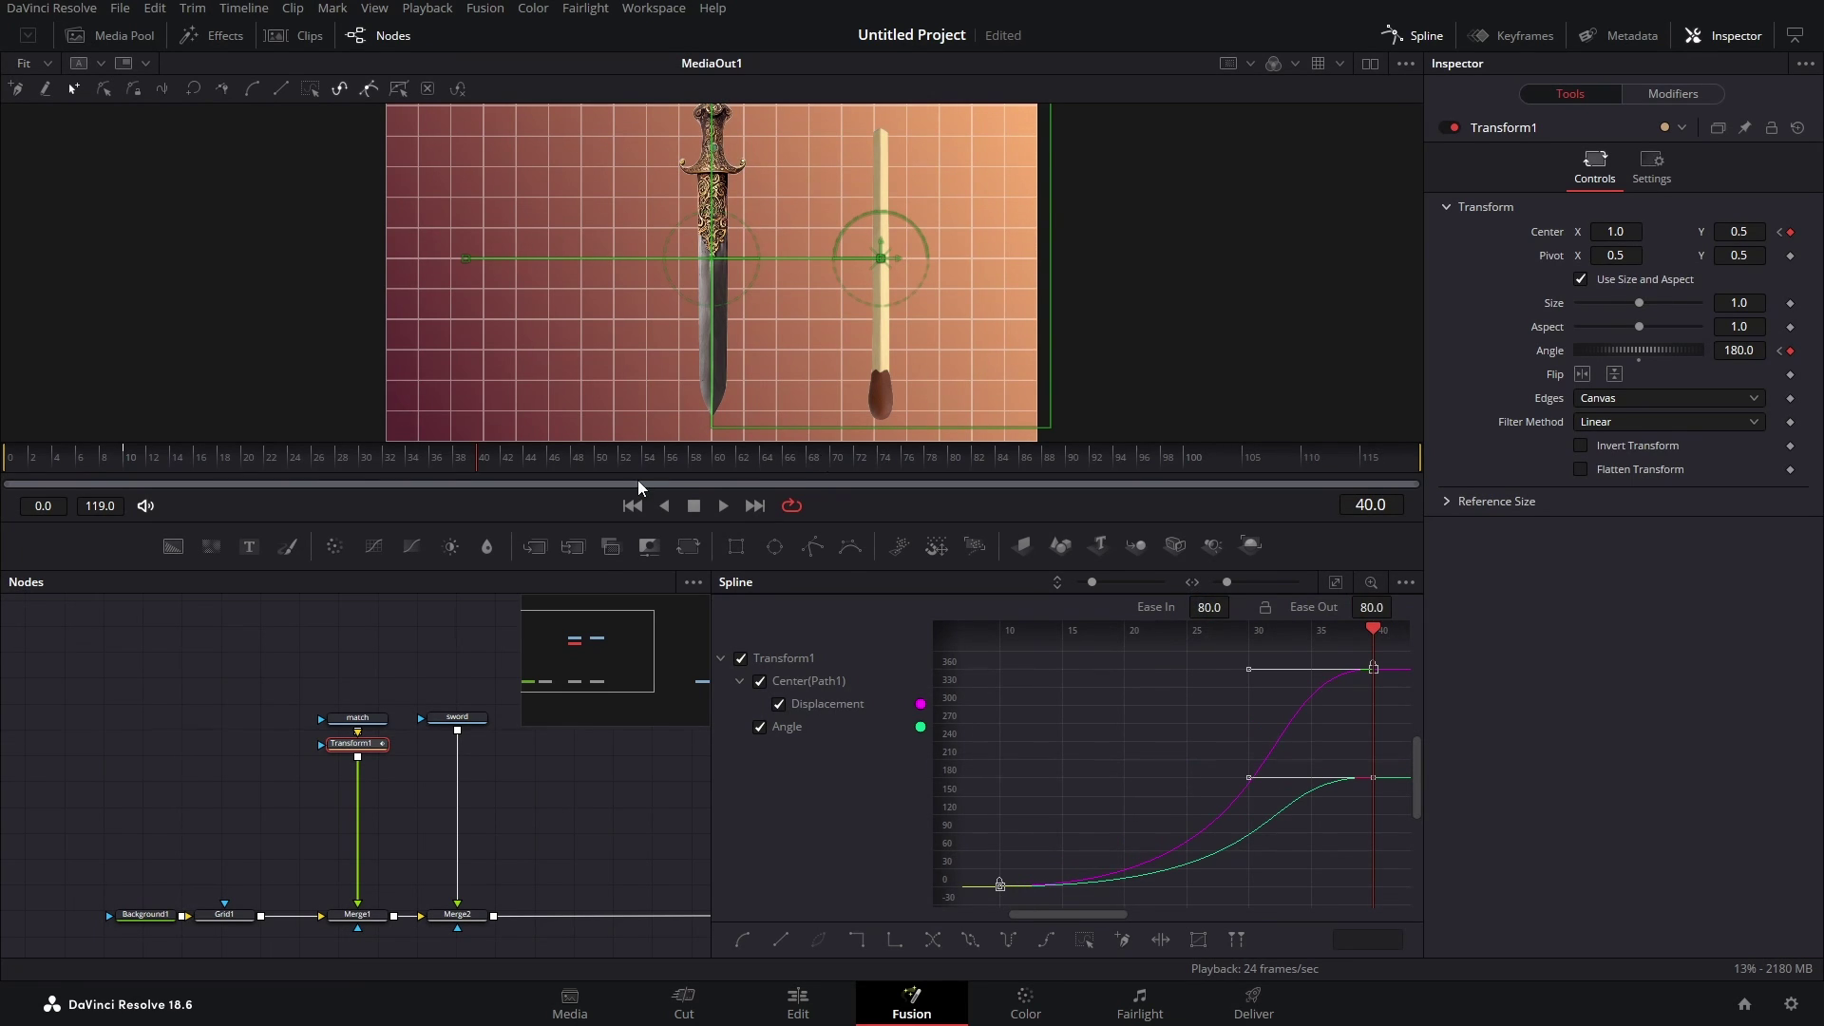
{"action": "left_click_drag", "start_coordinate": [475, 458], "coordinate": [365, 465]}
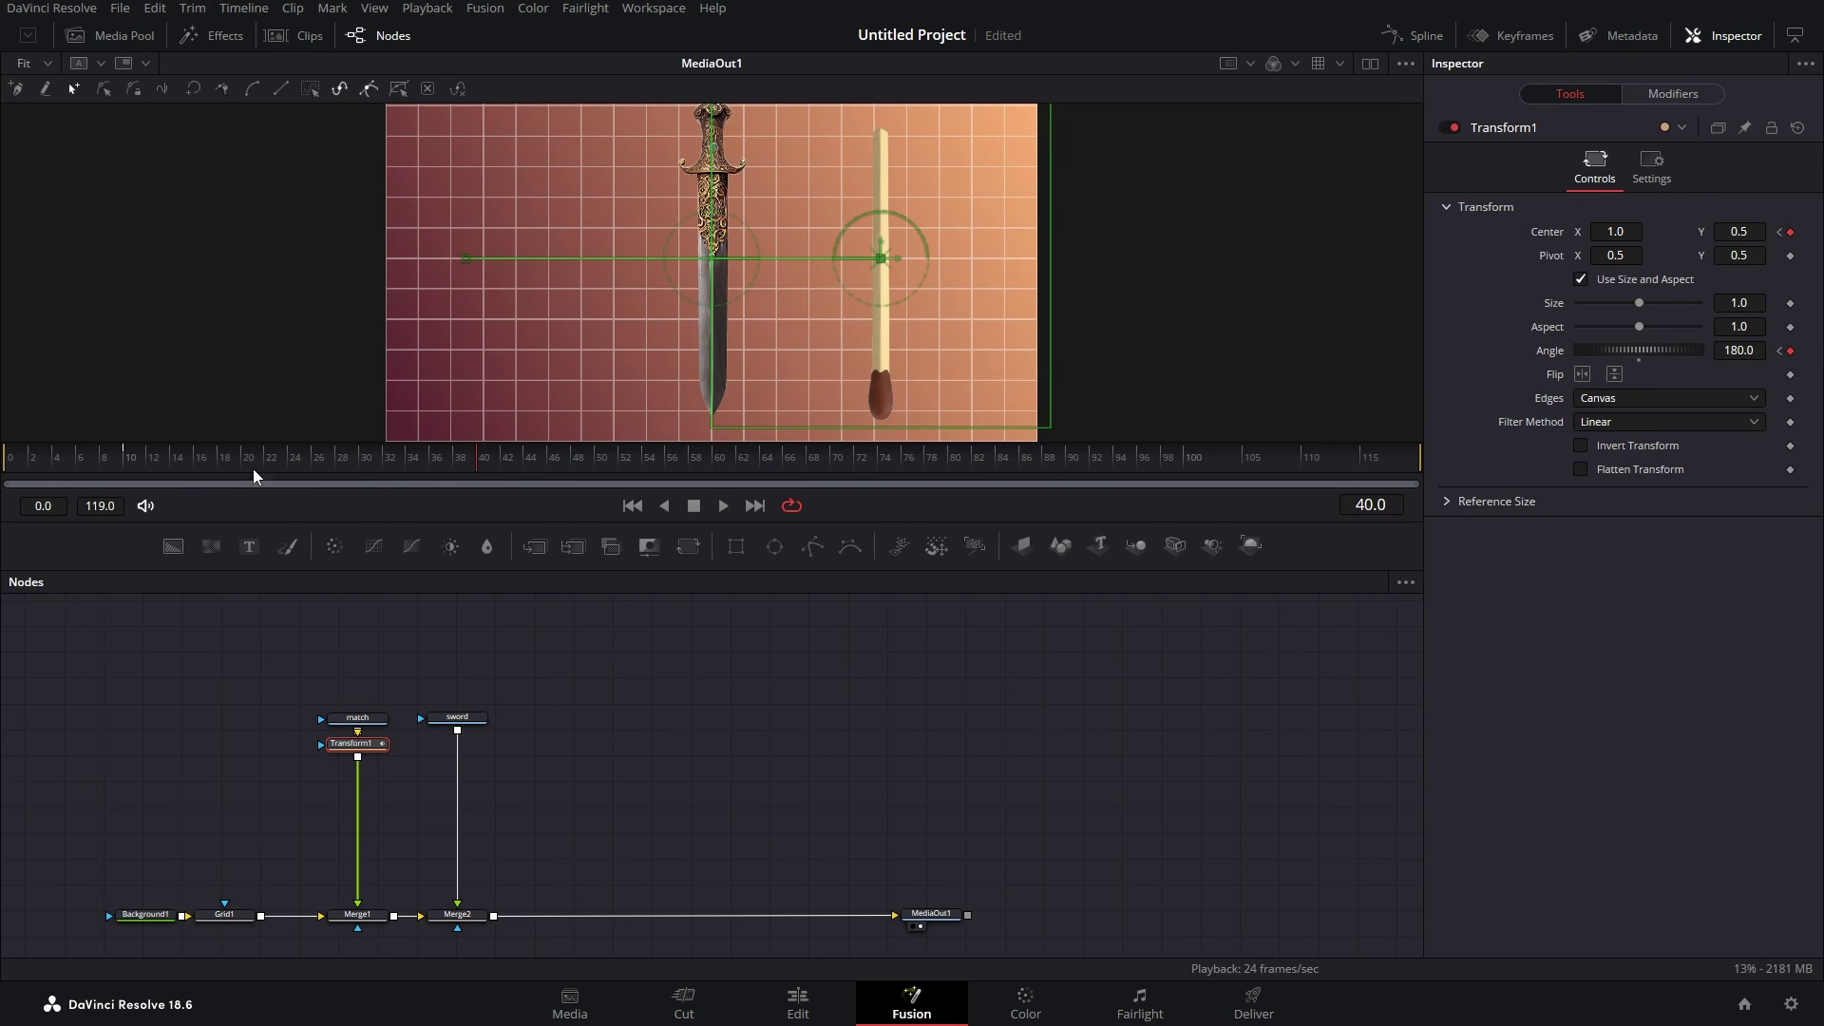
{"action": "left_click_drag", "start_coordinate": [255, 475], "coordinate": [477, 475]}
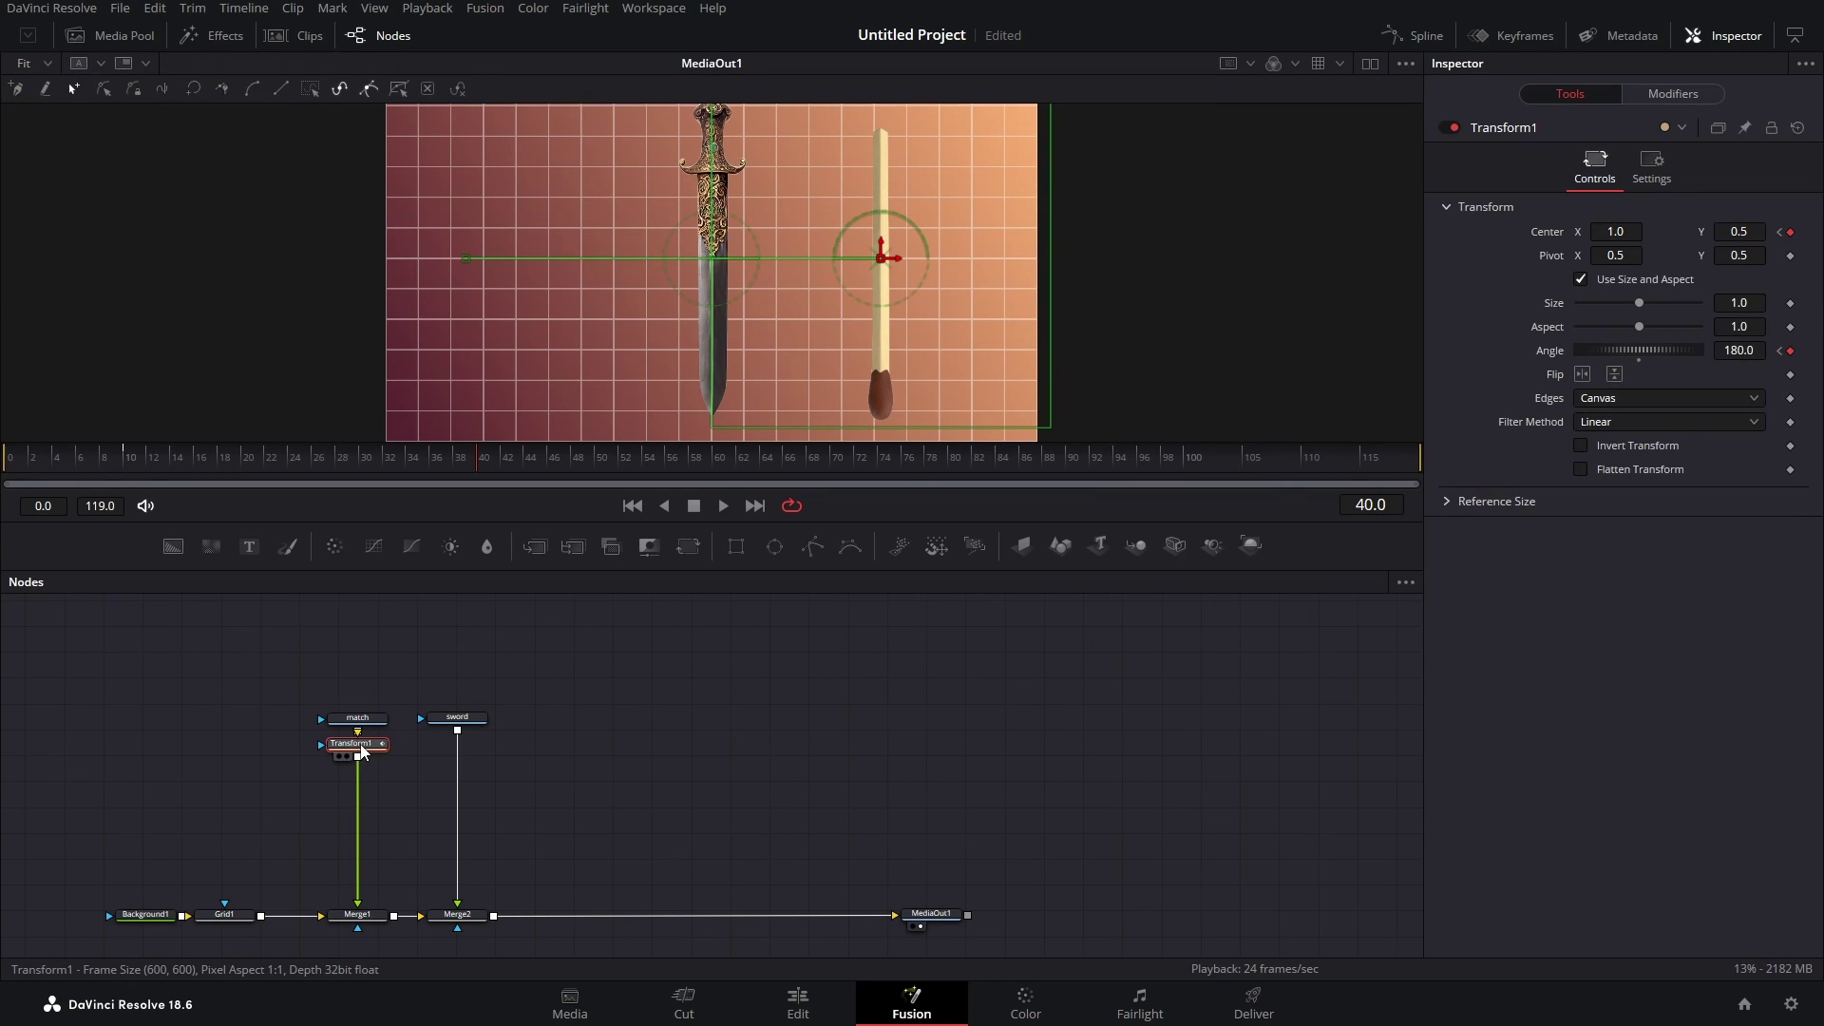
- Paste an instance of Transform1 and insert it between the sword image and Merge2
{"action": "left_click", "coordinate": [426, 748]}
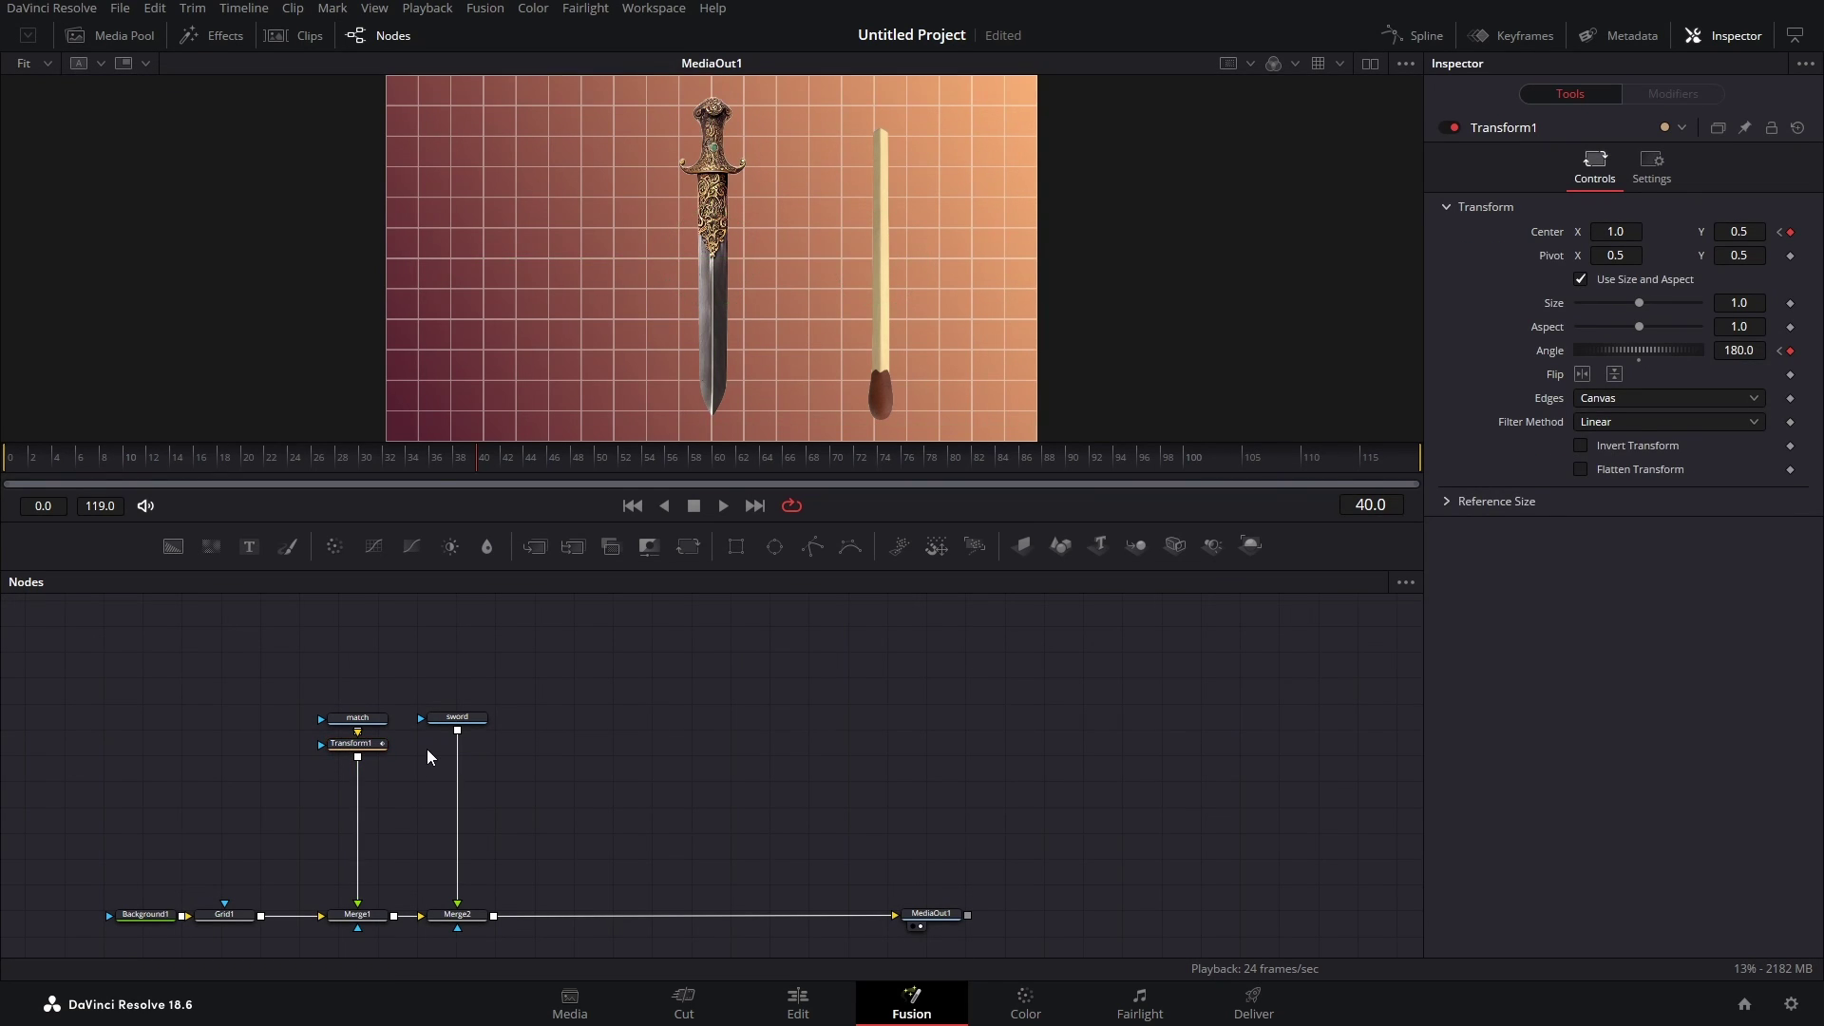
{"action": "right_click", "coordinate": [441, 749]}
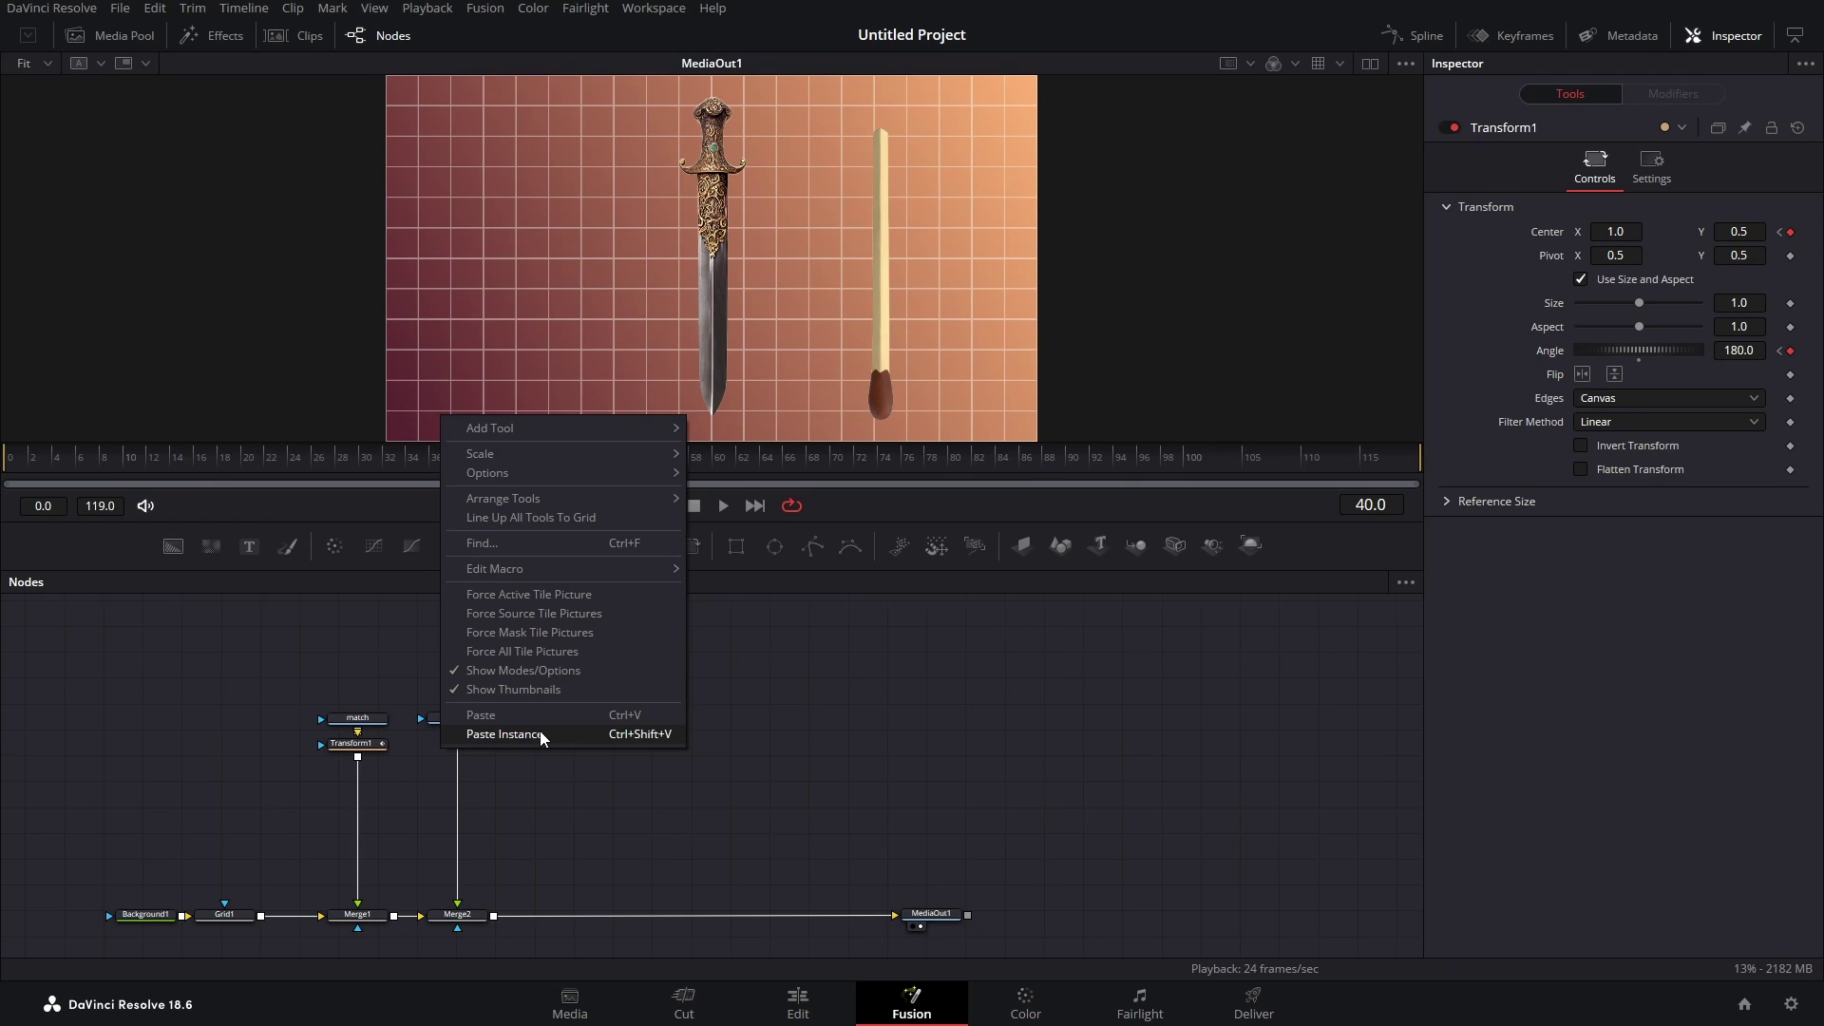
{"action": "left_click", "coordinate": [543, 735]}
{"action": "left_click_drag", "start_coordinate": [475, 752], "coordinate": [457, 772]}
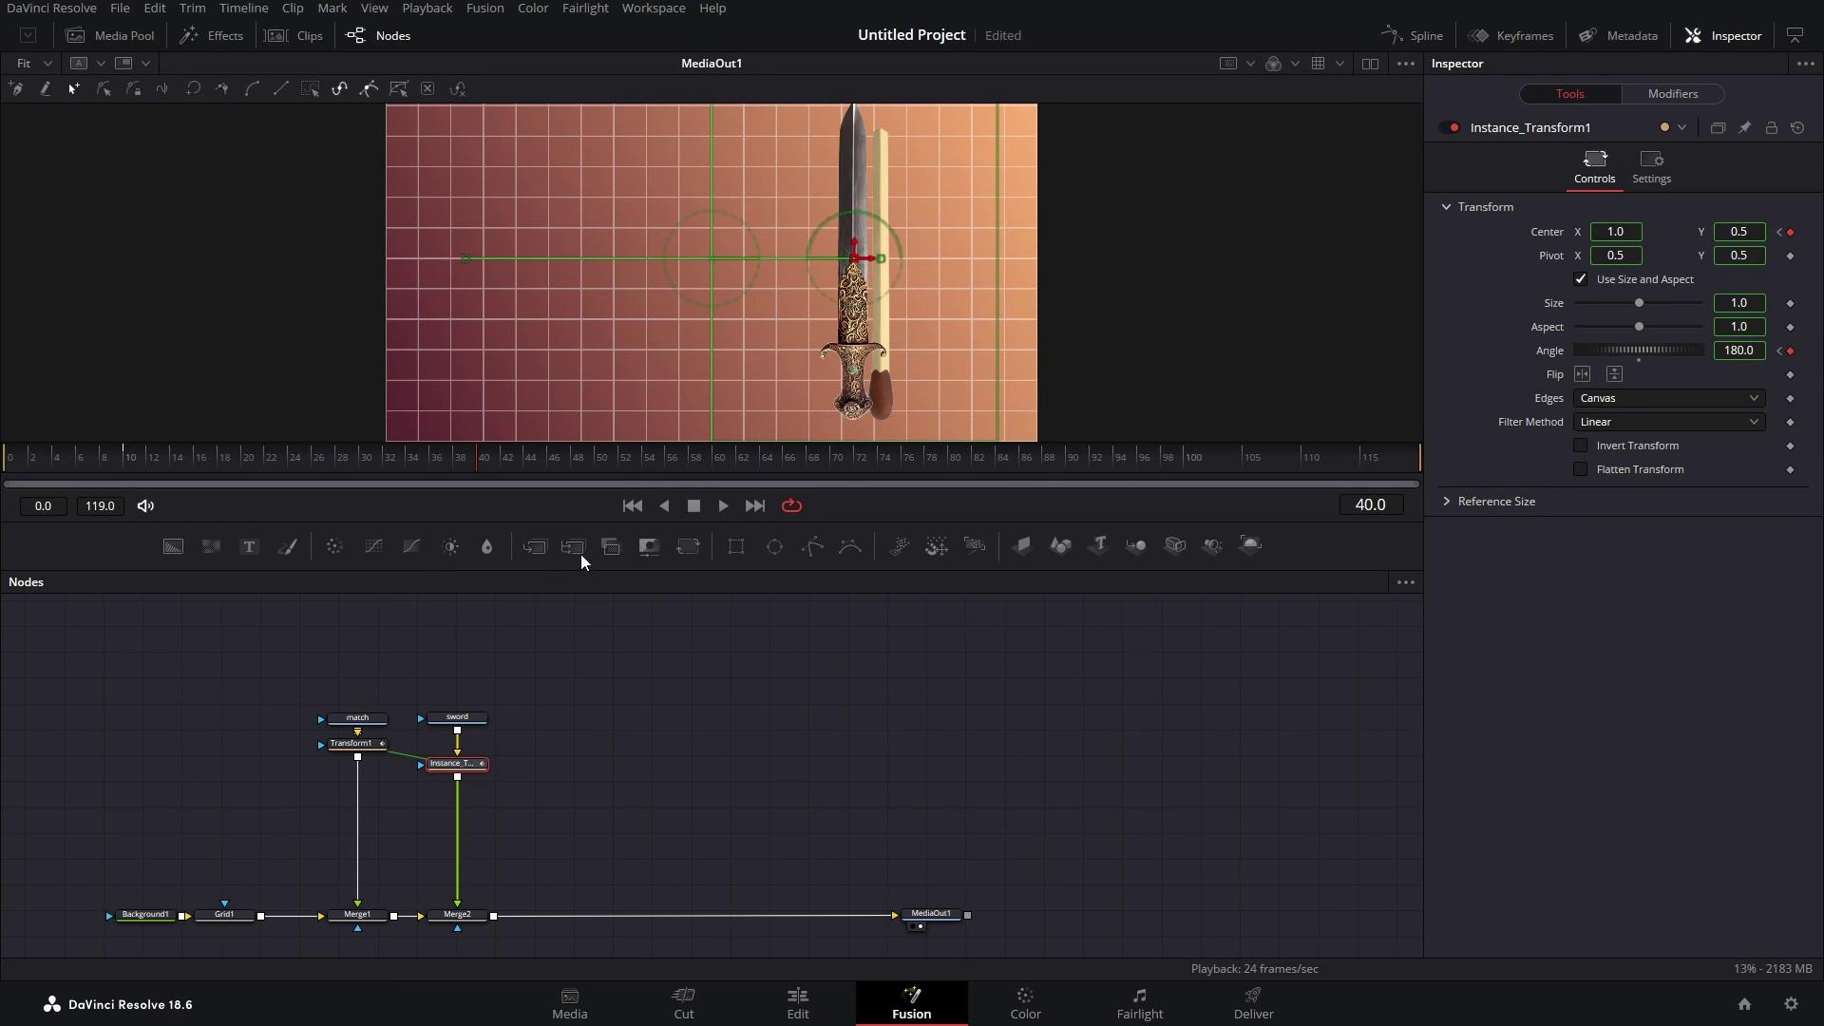
- At the frame 10 keyframe, set Merge1's Size to 1.431 so the match lines up with the sword
{"action": "key", "text": "["}
{"action": "scroll", "coordinate": [585, 292], "scroll_direction": "down", "scroll_amount": 1}
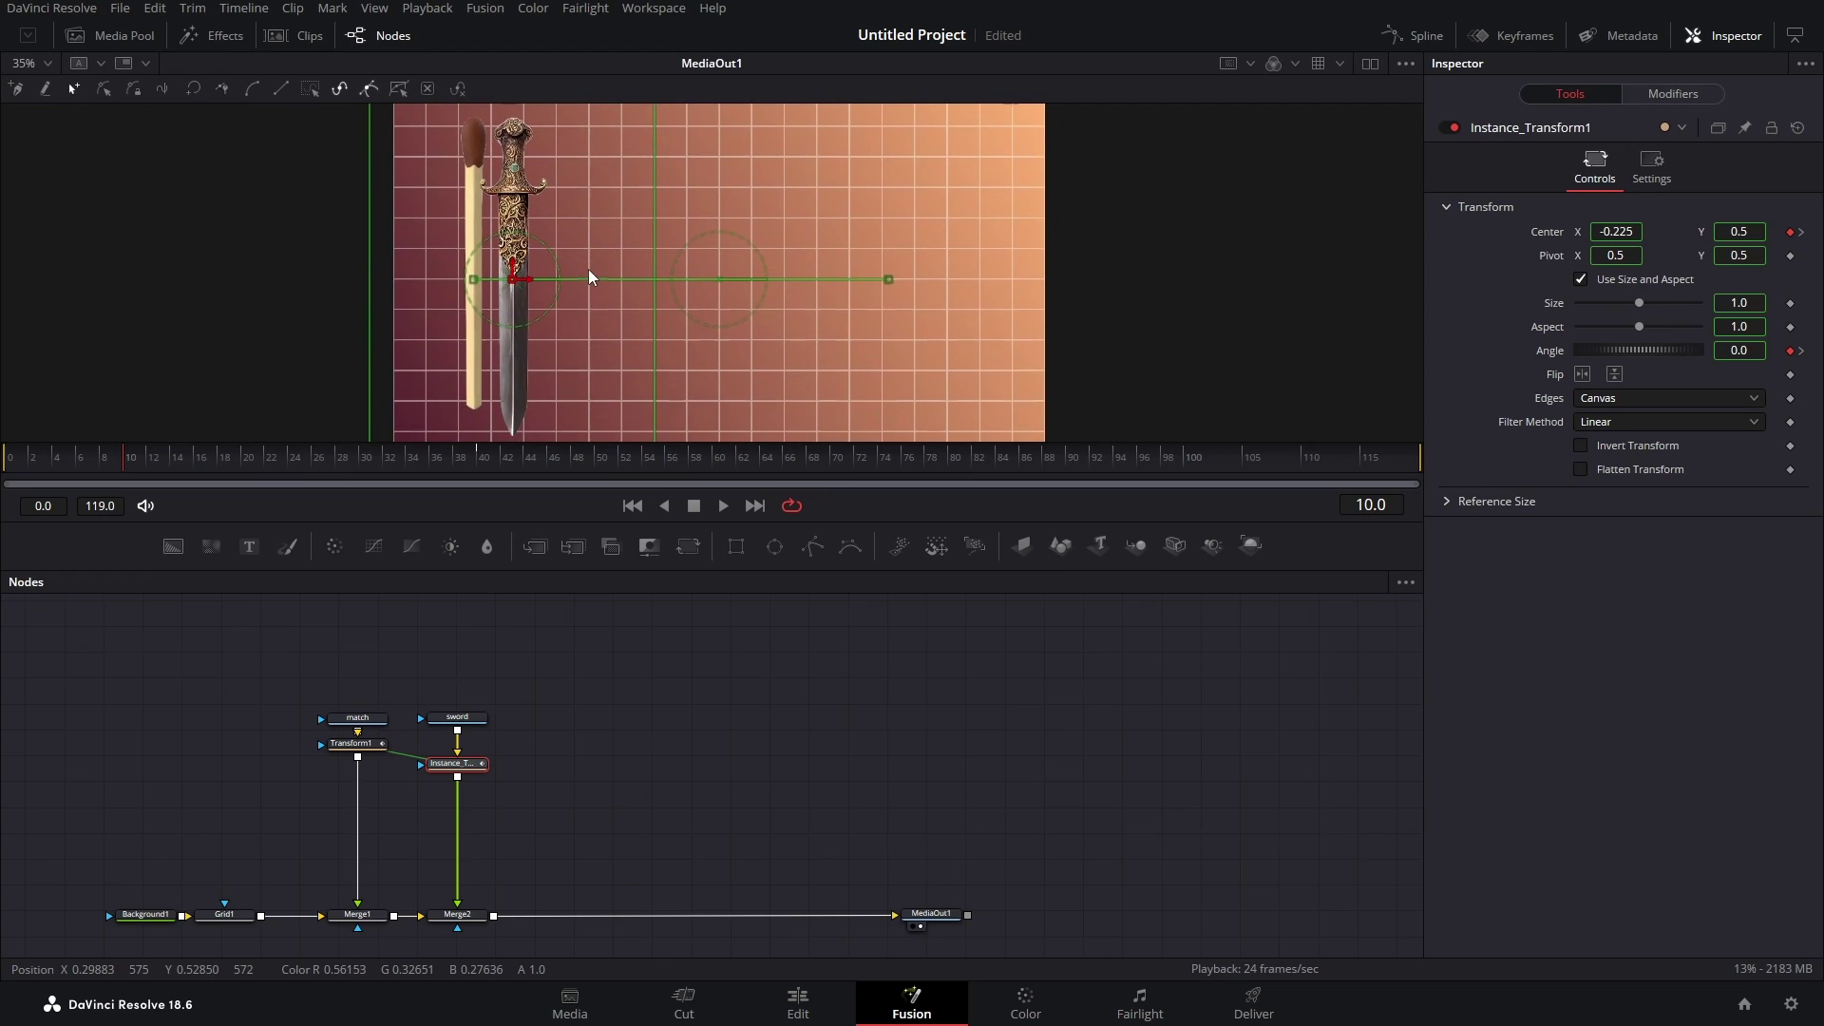
{"action": "left_click", "coordinate": [457, 914]}
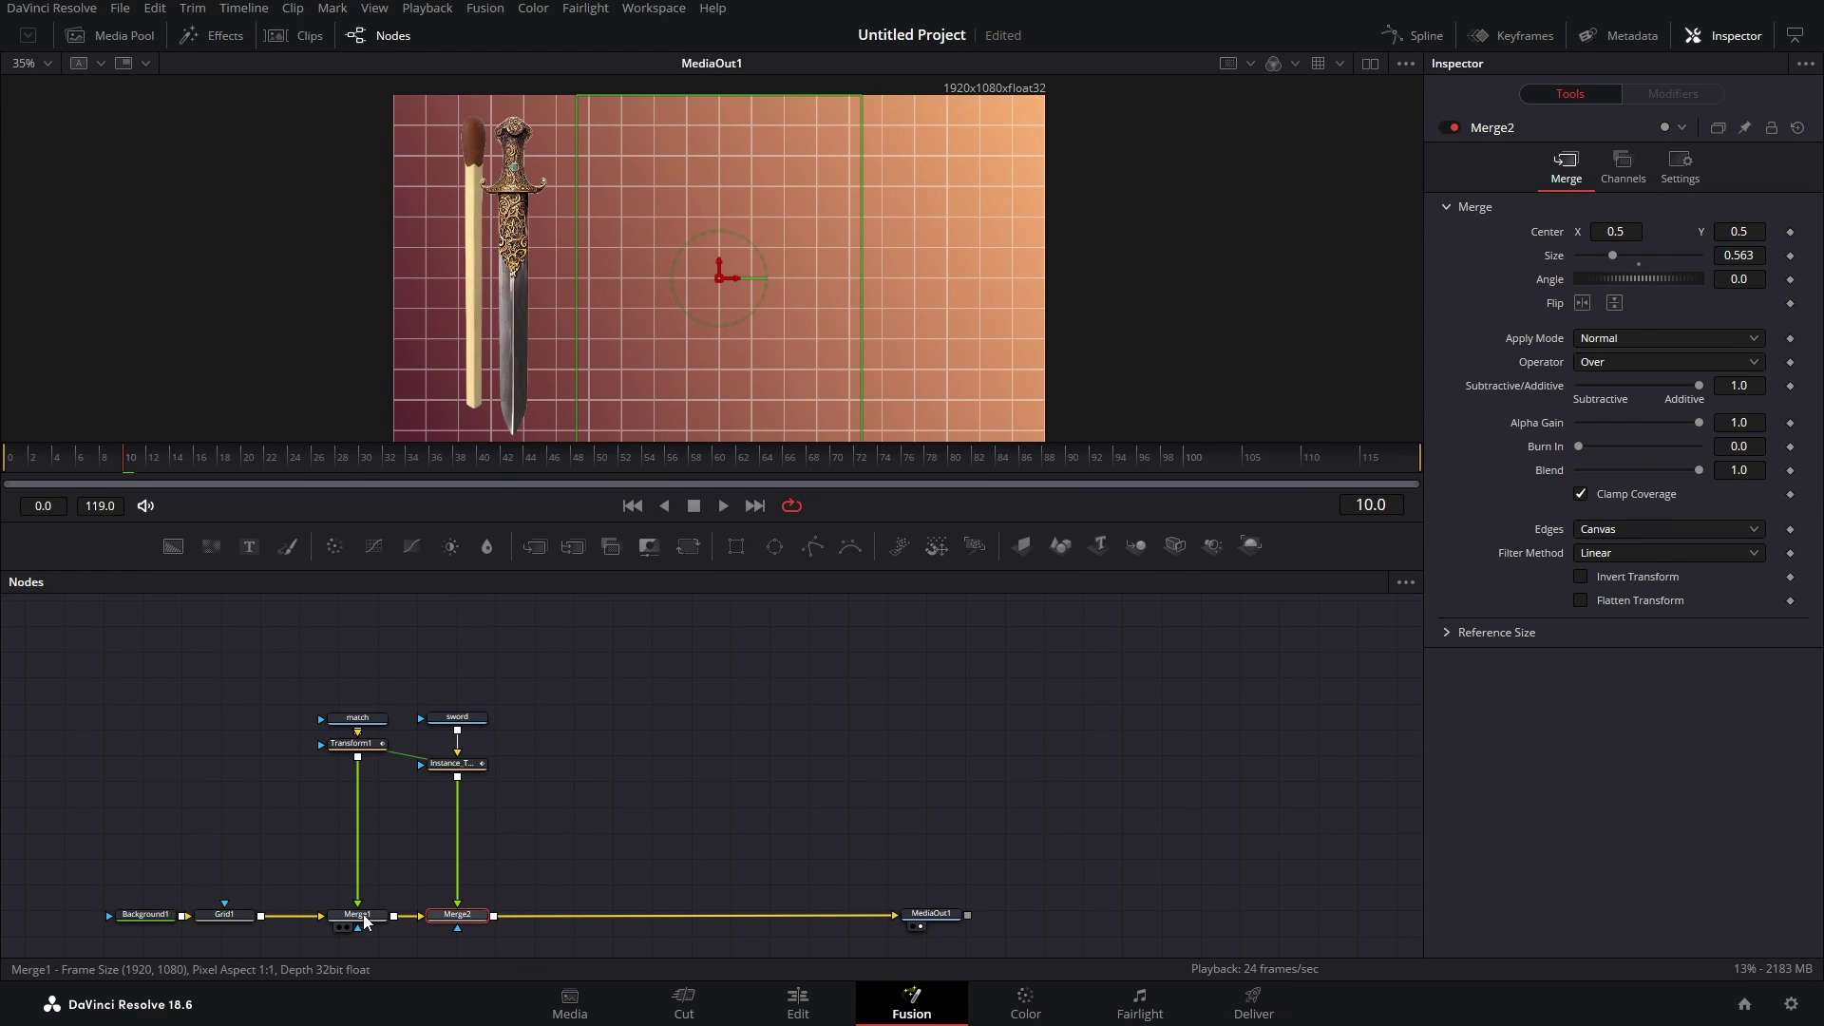
{"action": "left_click", "coordinate": [360, 915]}
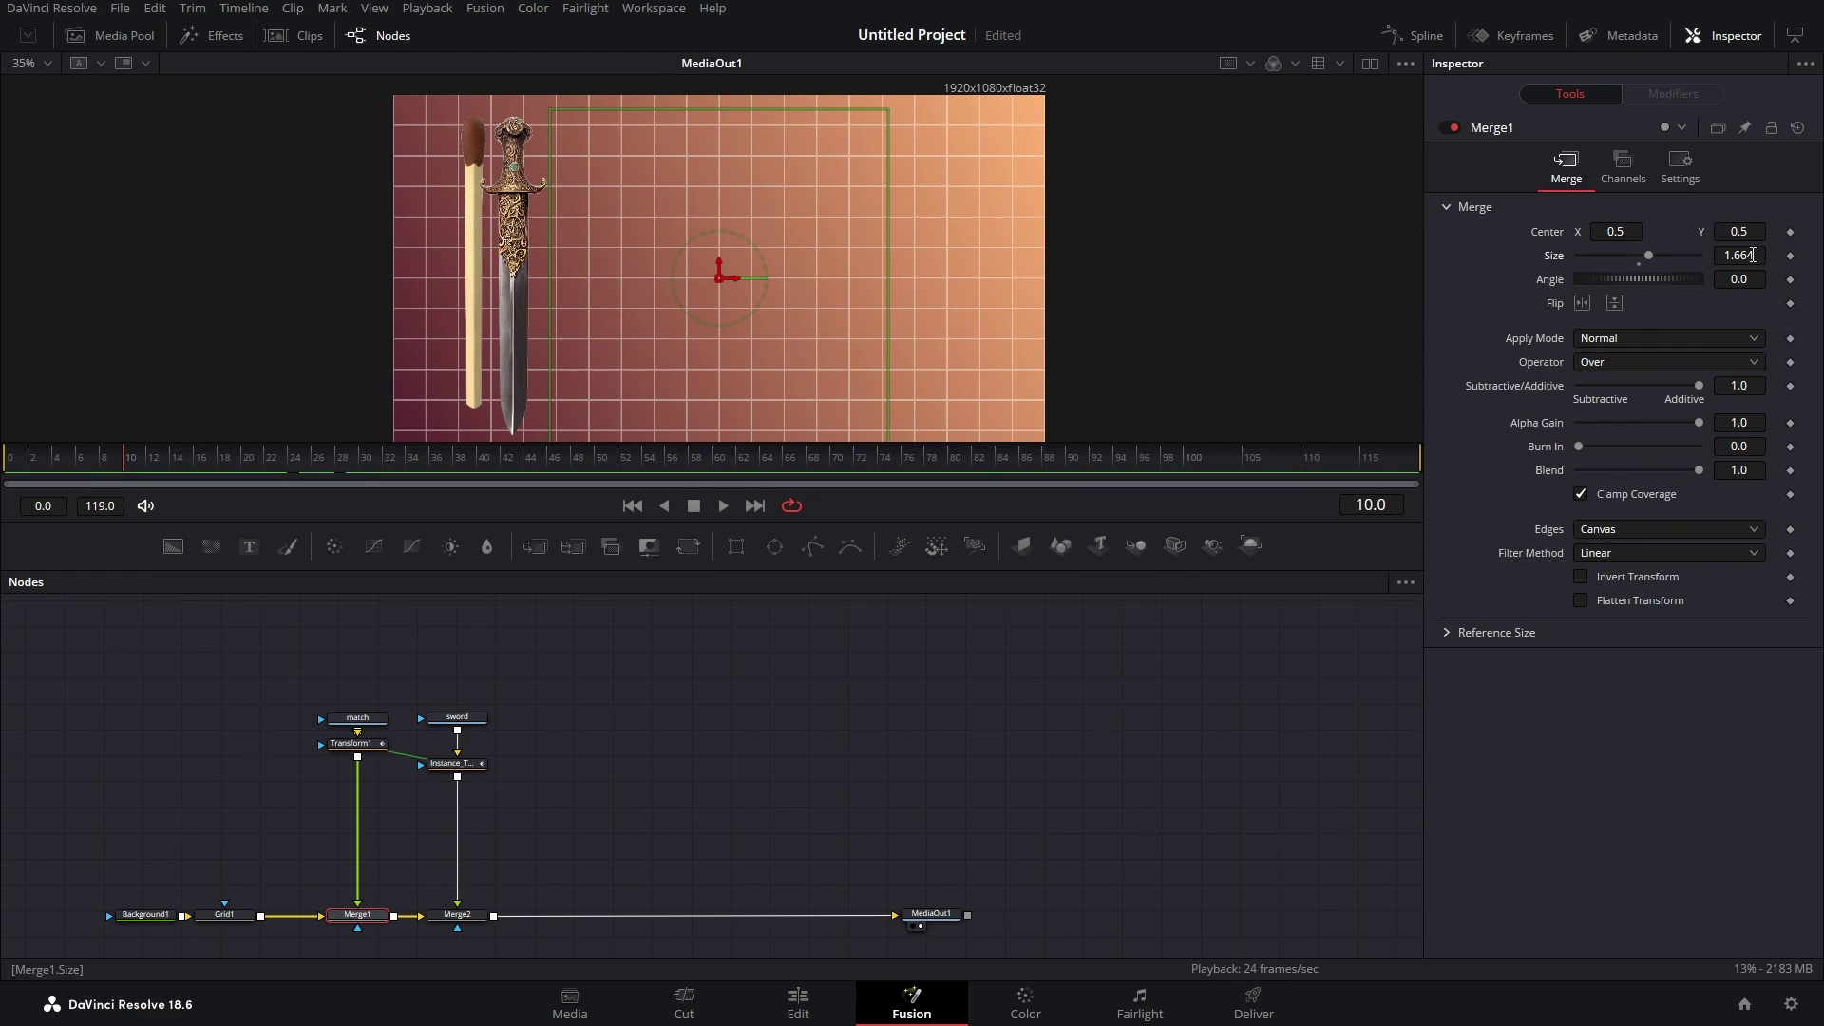
{"action": "scroll", "coordinate": [1757, 255], "scroll_direction": "down", "scroll_amount": 5}
{"action": "scroll", "coordinate": [1739, 255], "scroll_direction": "down", "scroll_amount": 1}
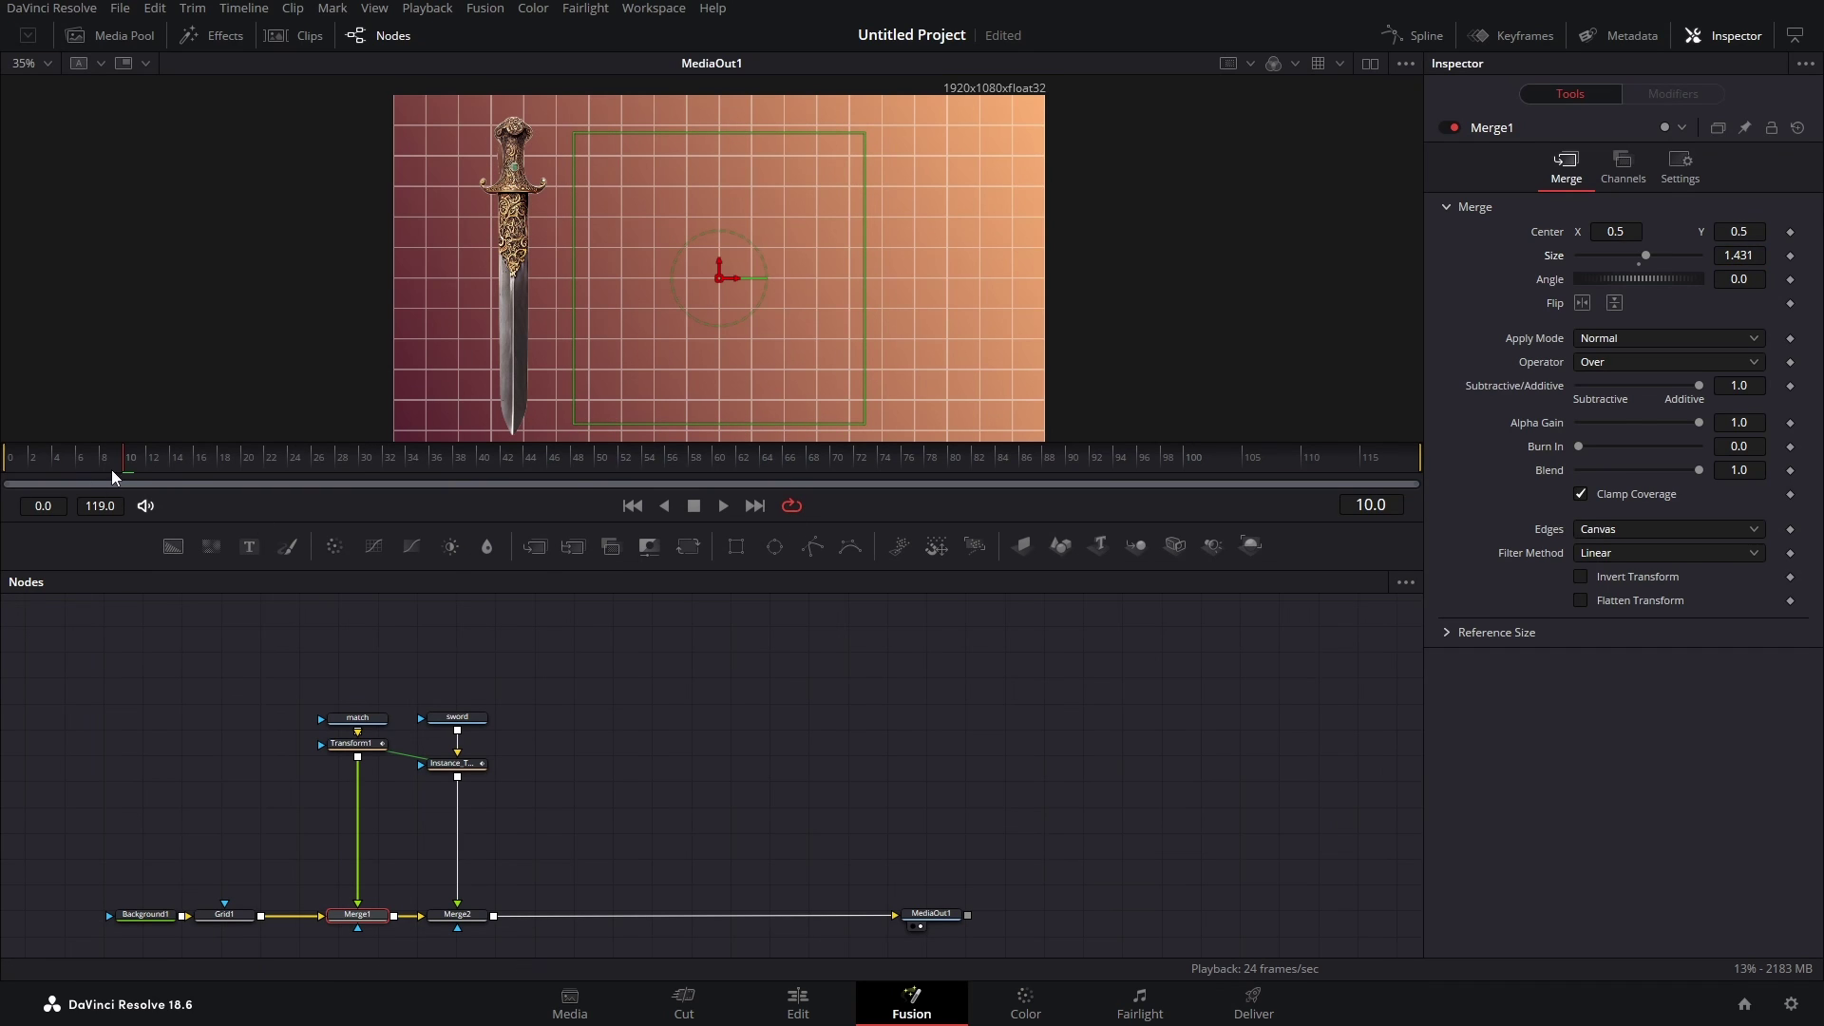
{"action": "left_click_drag", "start_coordinate": [111, 470], "coordinate": [128, 509]}
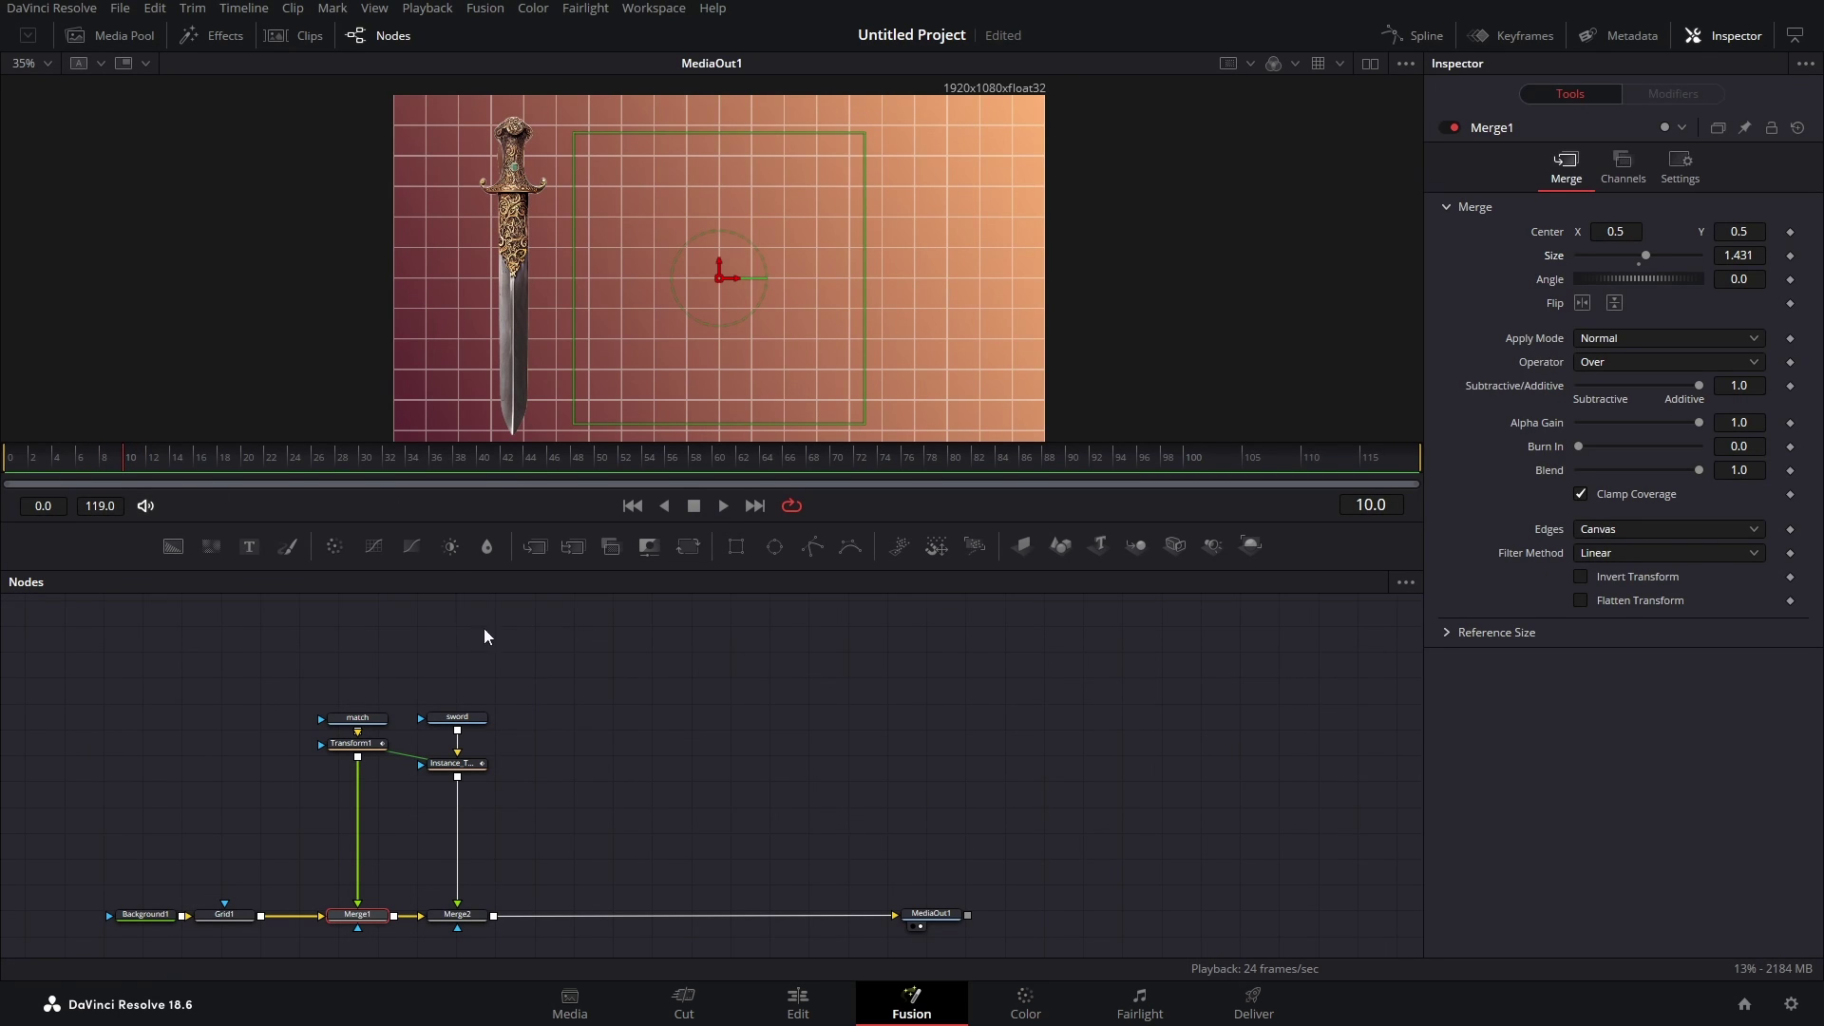
- Find the cut point at frame 30 on Transform1's curves and set the match image's Global Out to 30
{"action": "left_click", "coordinate": [361, 749]}
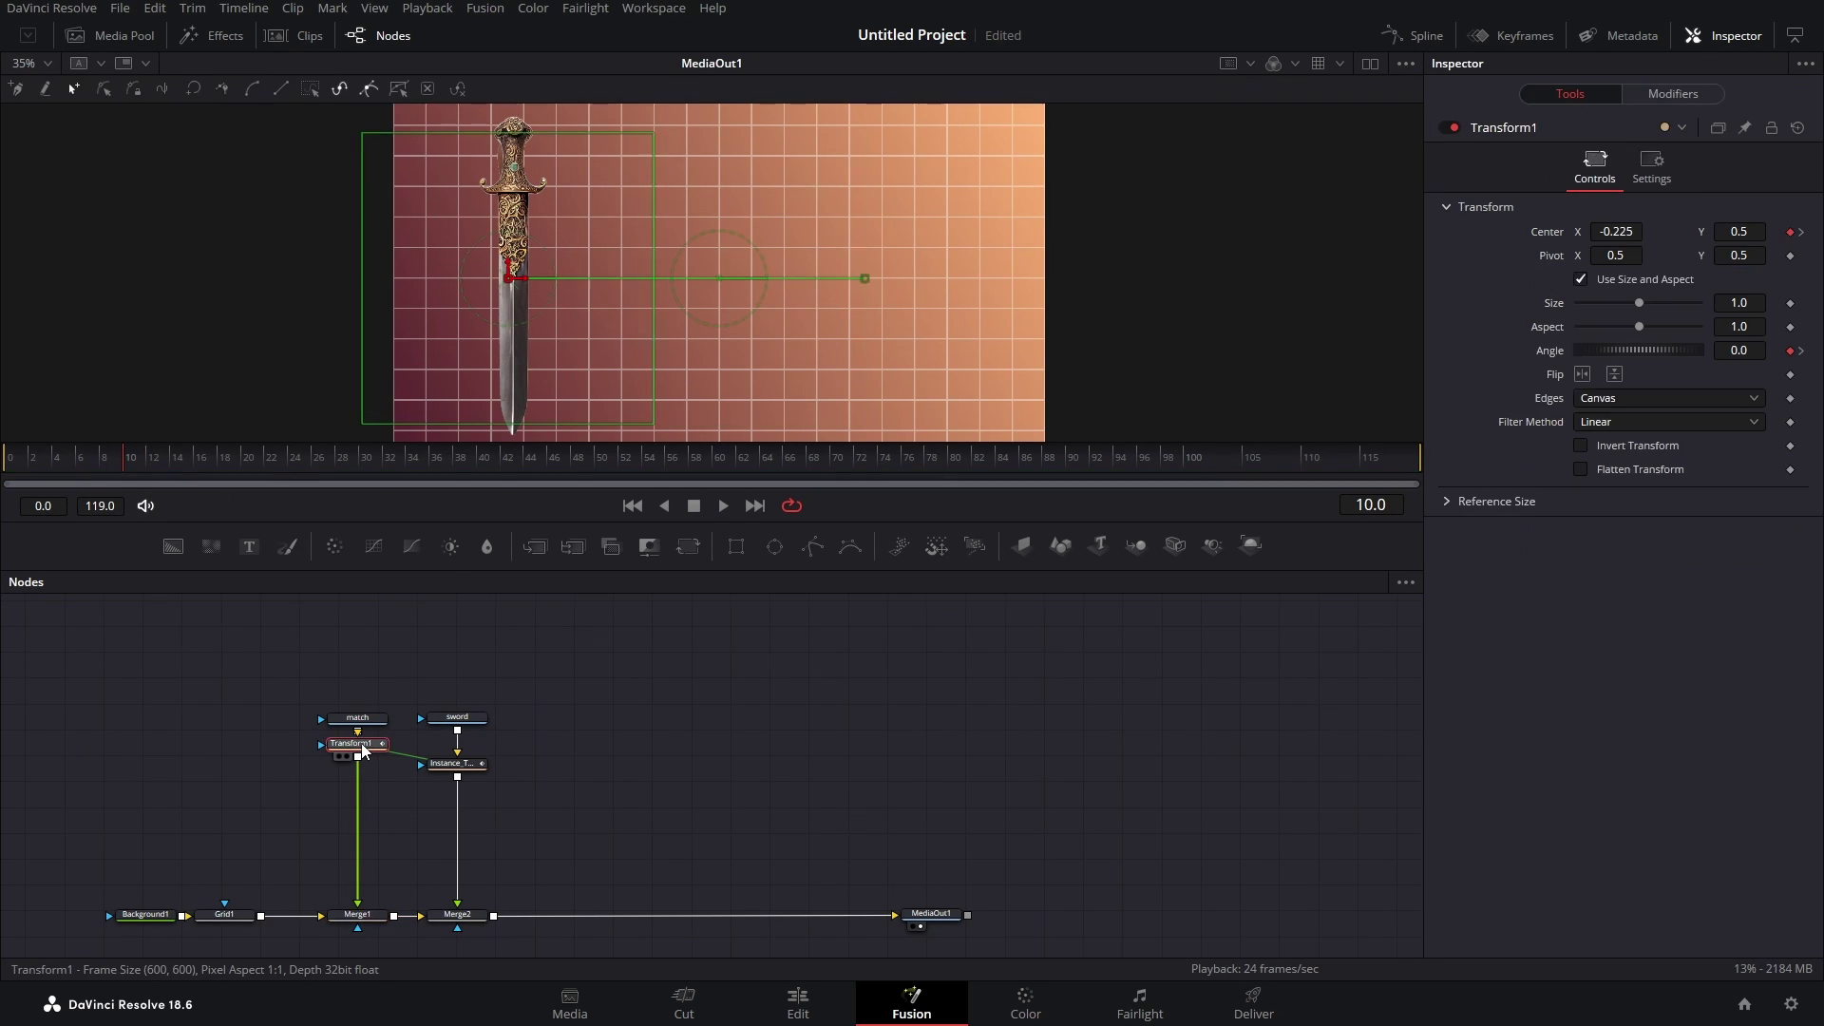
{"action": "left_click", "coordinate": [1413, 35]}
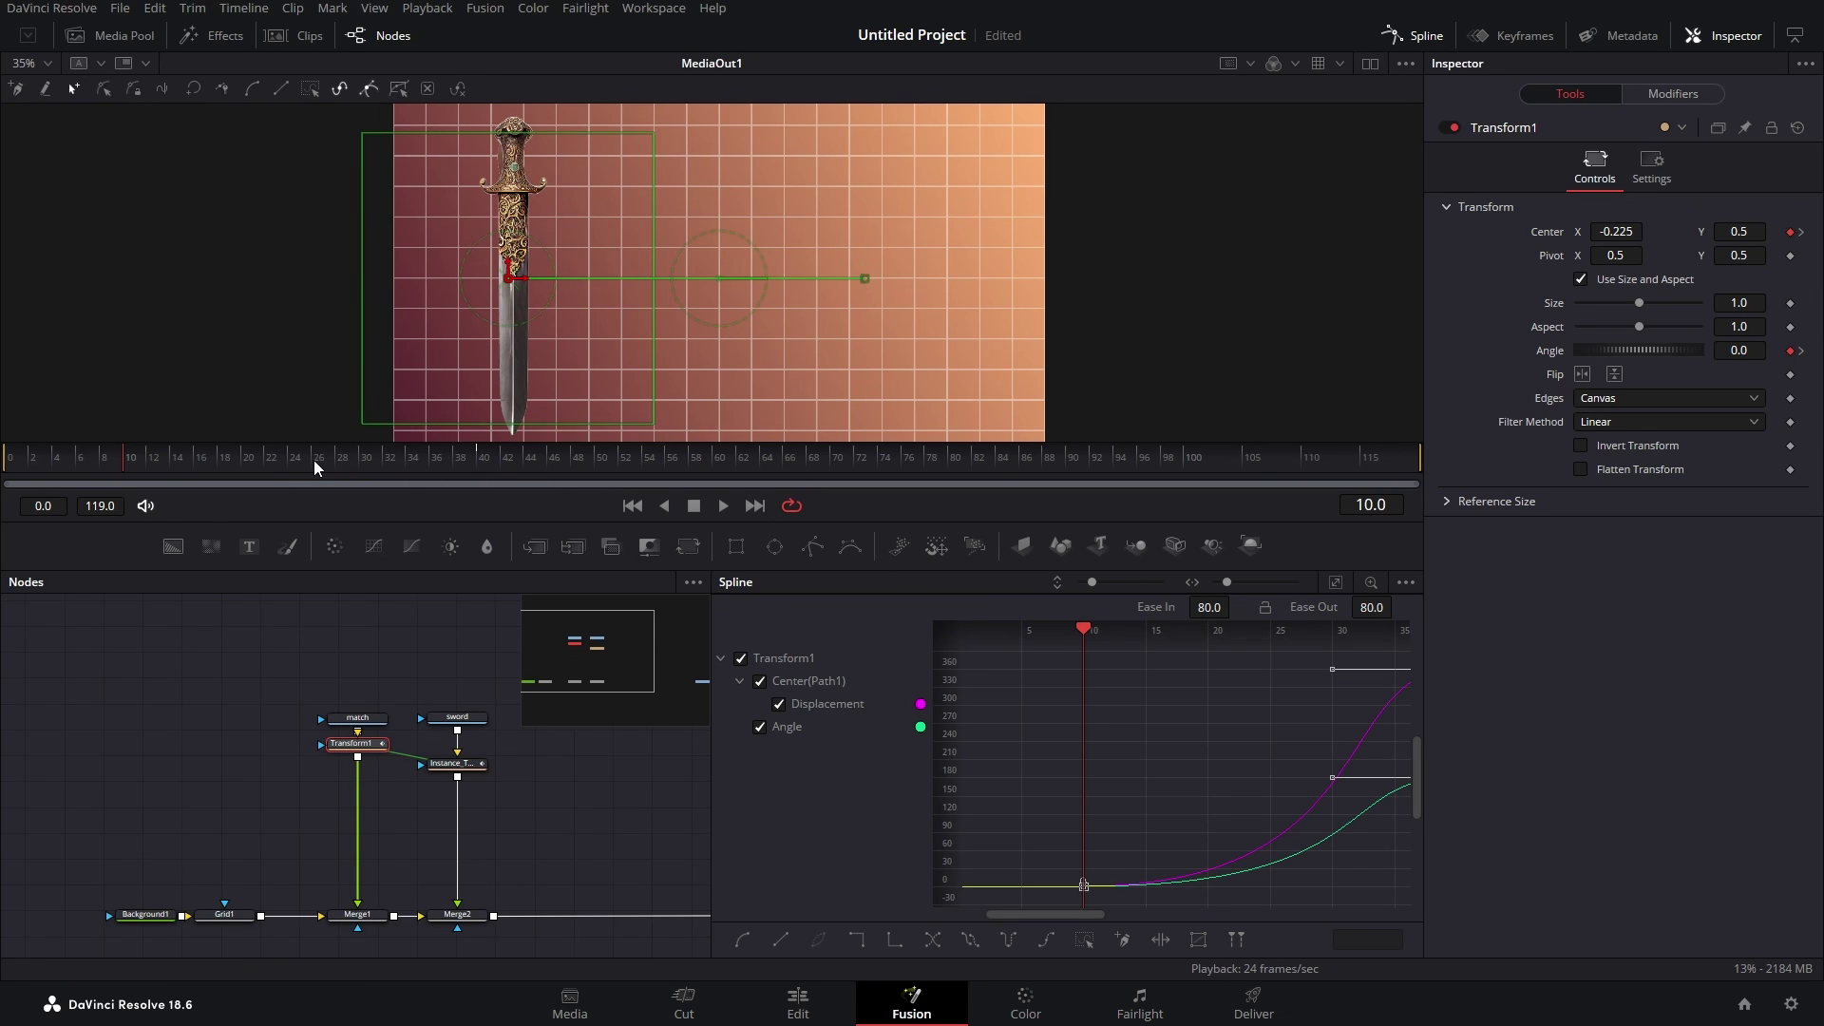
{"action": "left_click_drag", "start_coordinate": [316, 460], "coordinate": [367, 488]}
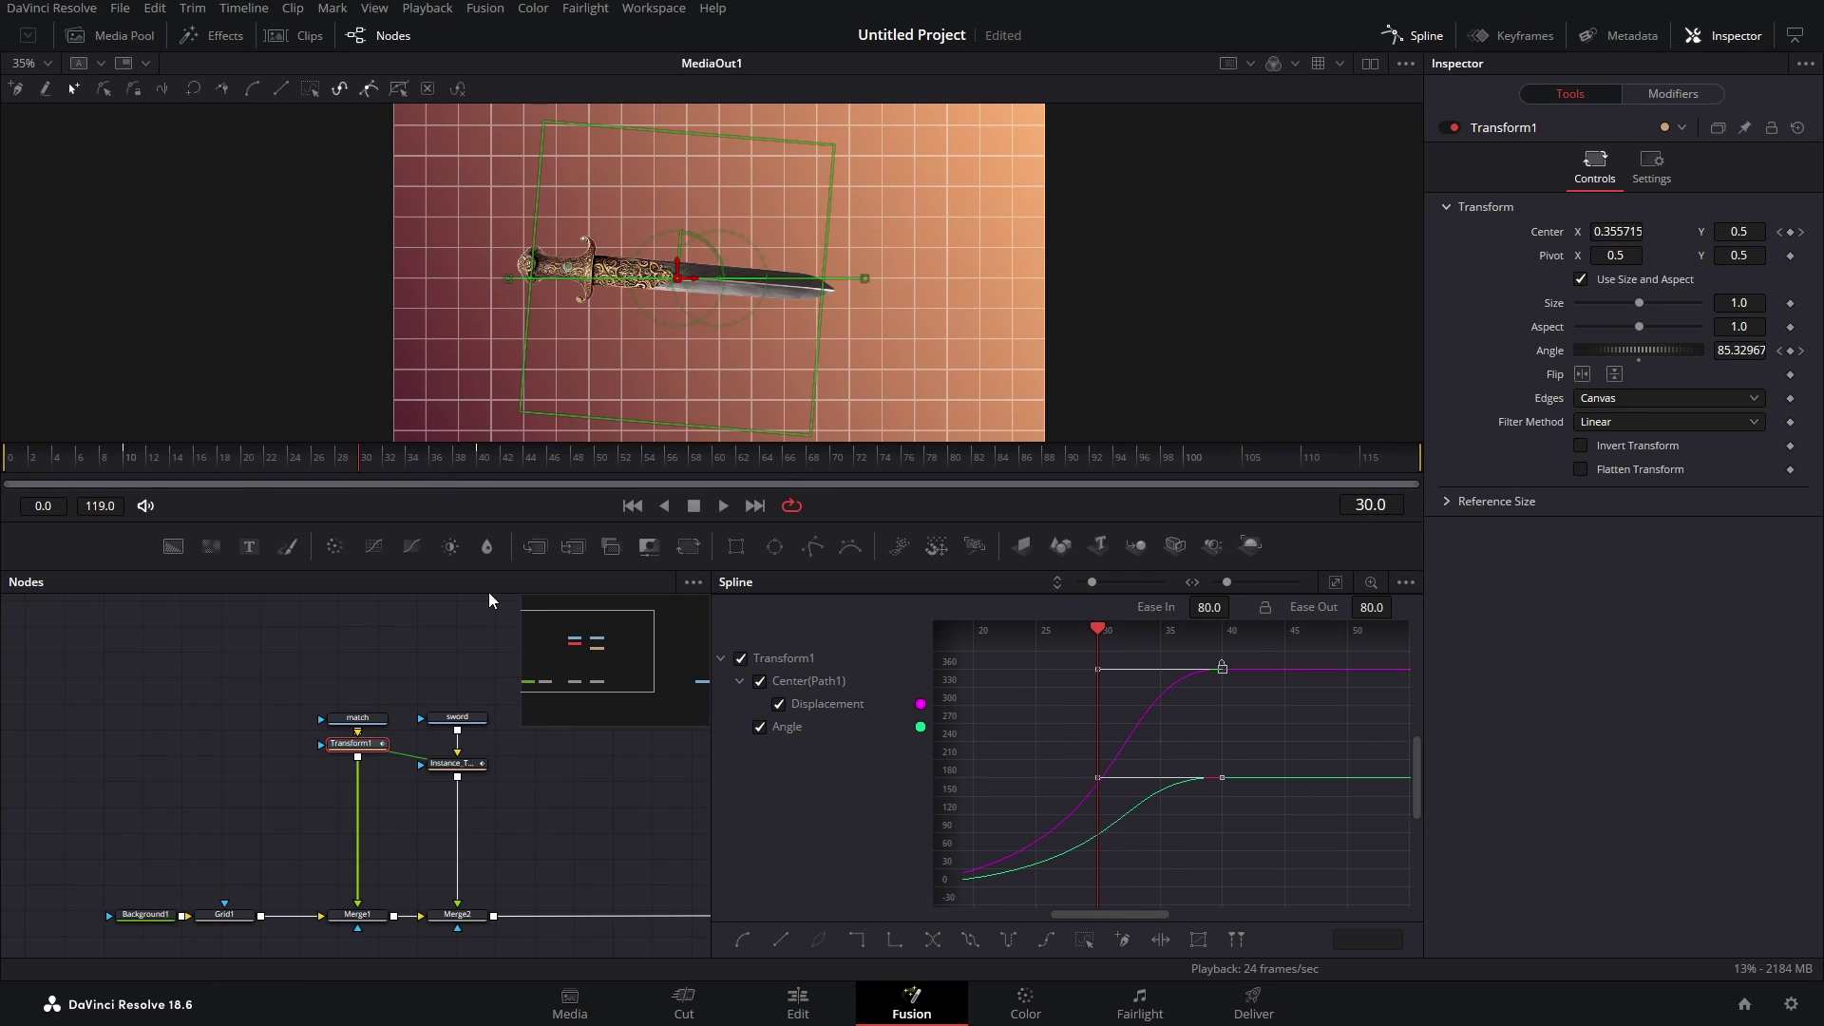
{"action": "left_click", "coordinate": [361, 721]}
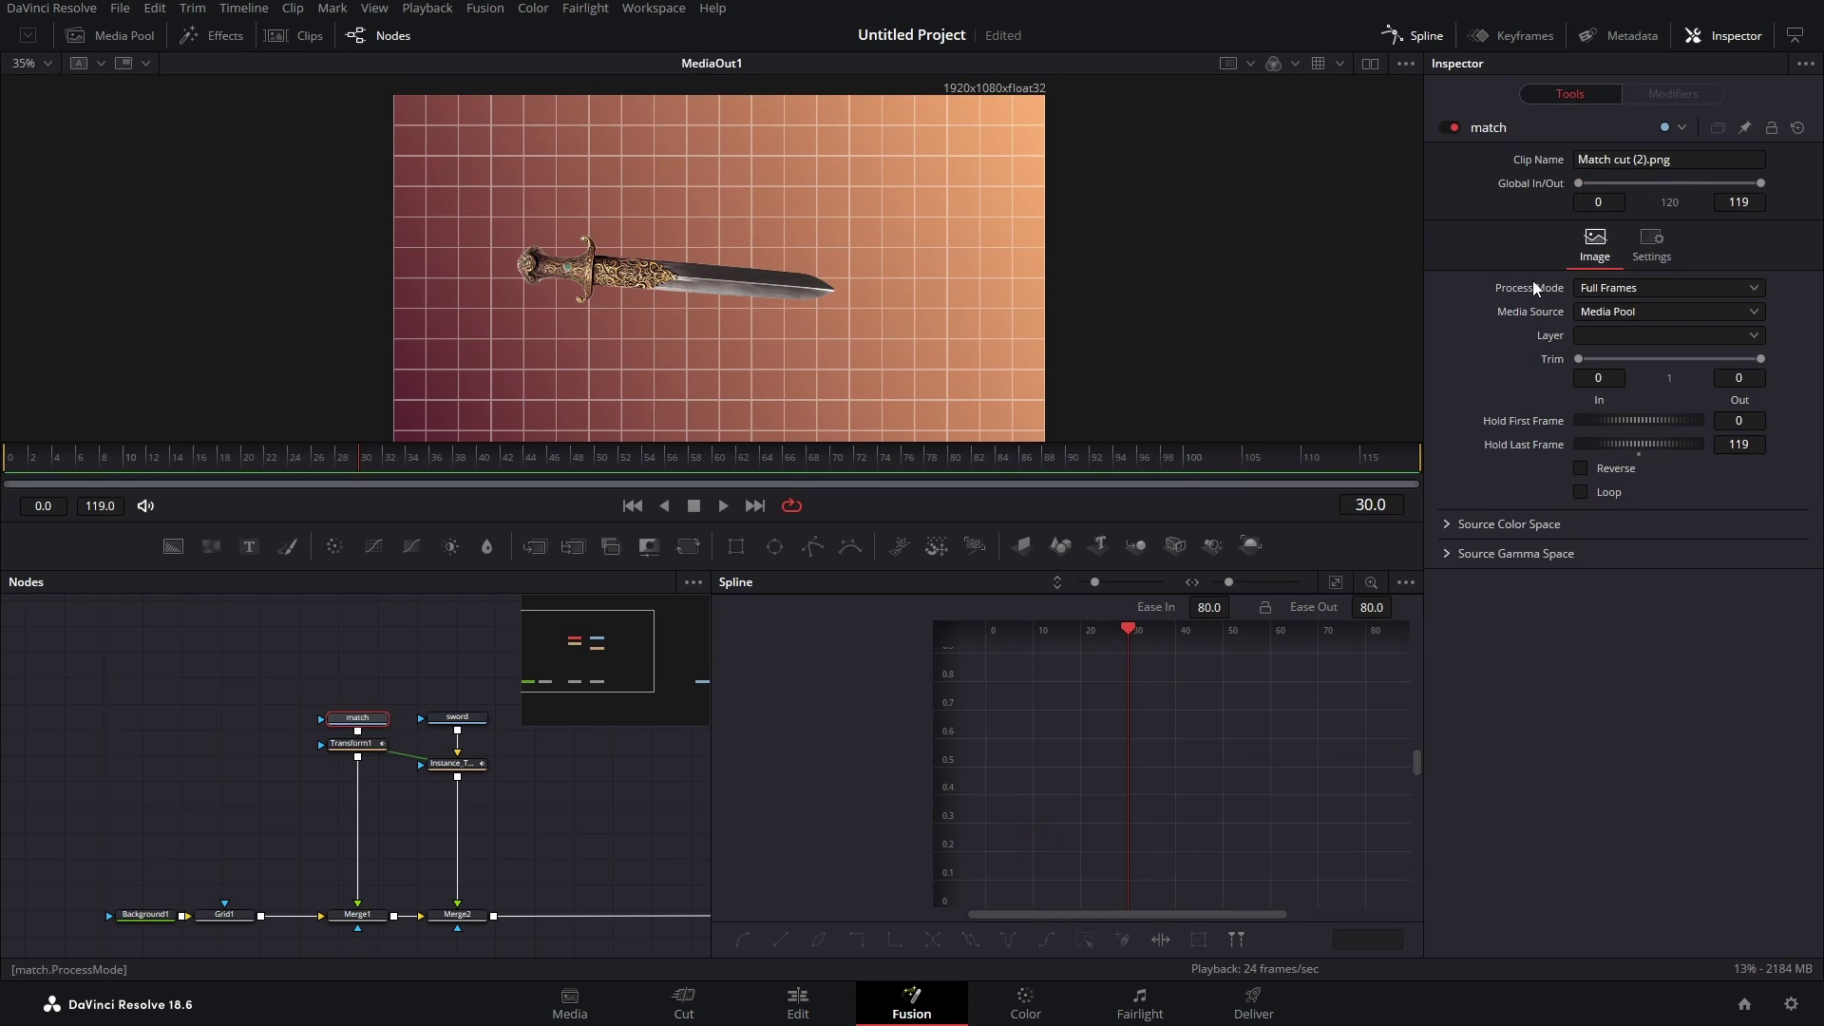
{"action": "left_click", "coordinate": [1745, 202]}
{"action": "type", "text": "30"}
{"action": "key", "text": "Tab"}
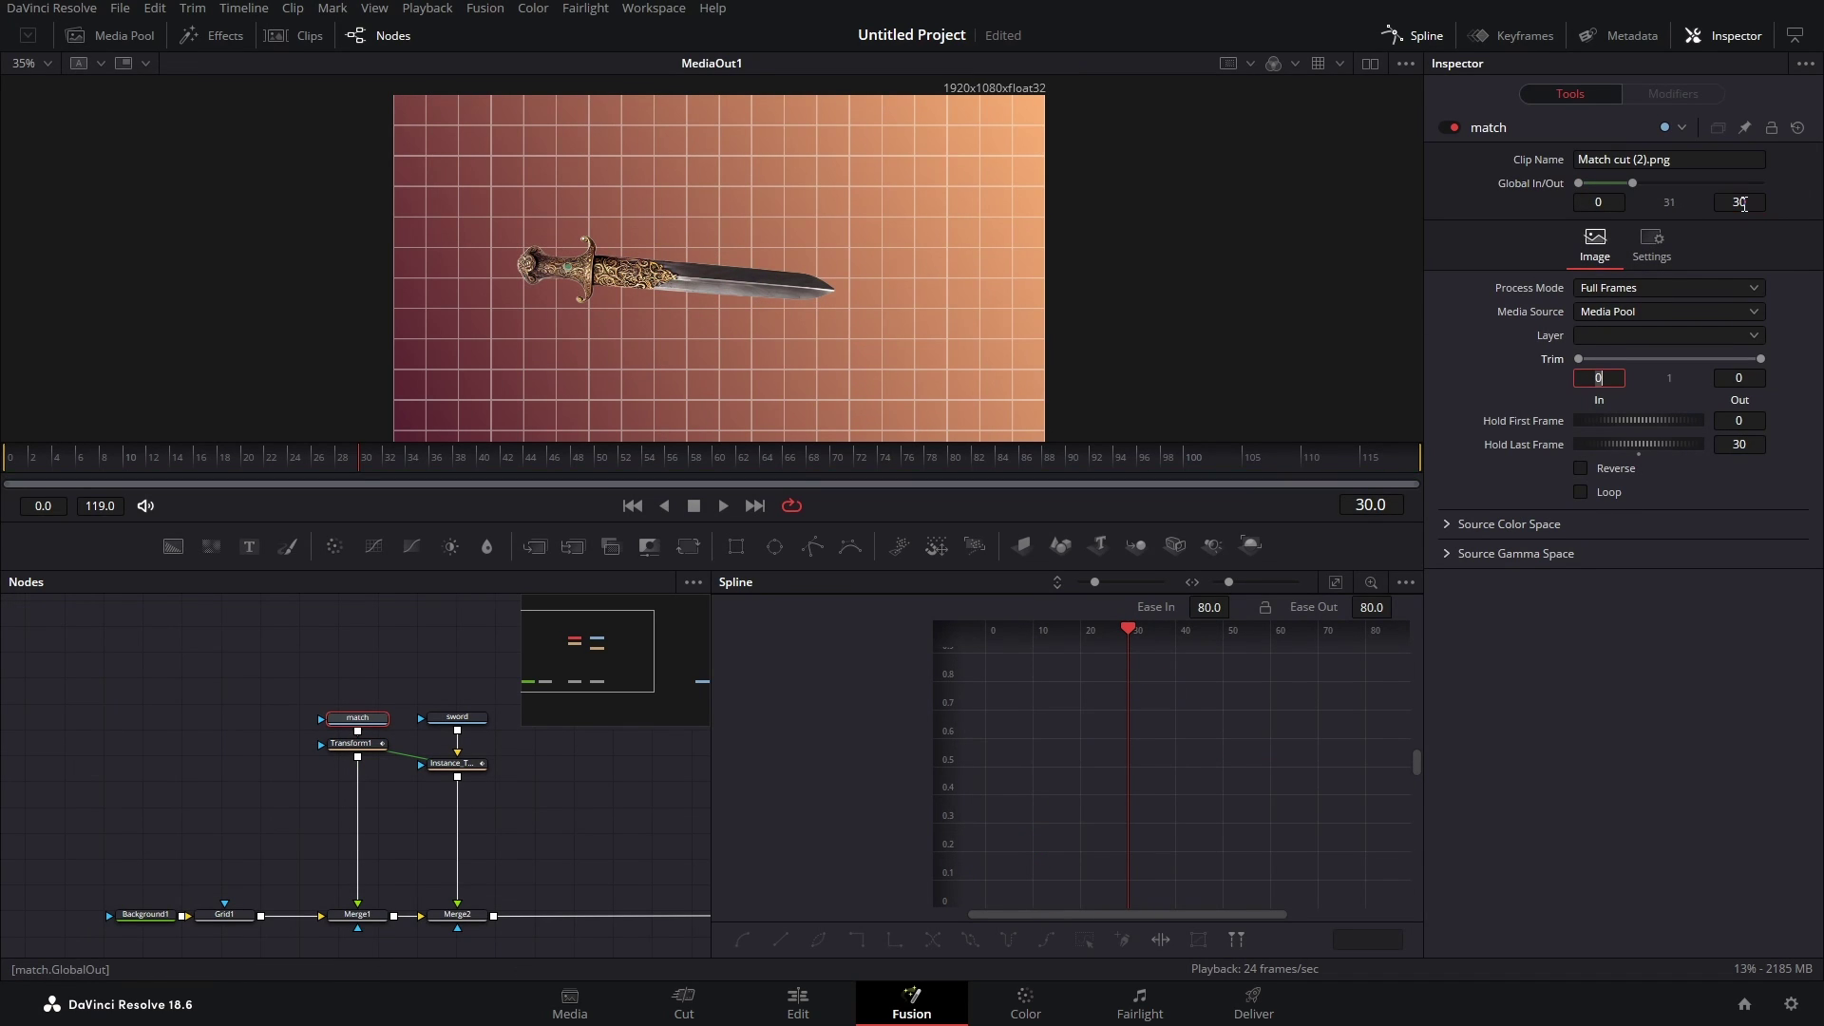
- Set the sword image's Global In to 30 so it starts at the cut point
{"action": "left_click", "coordinate": [461, 721]}
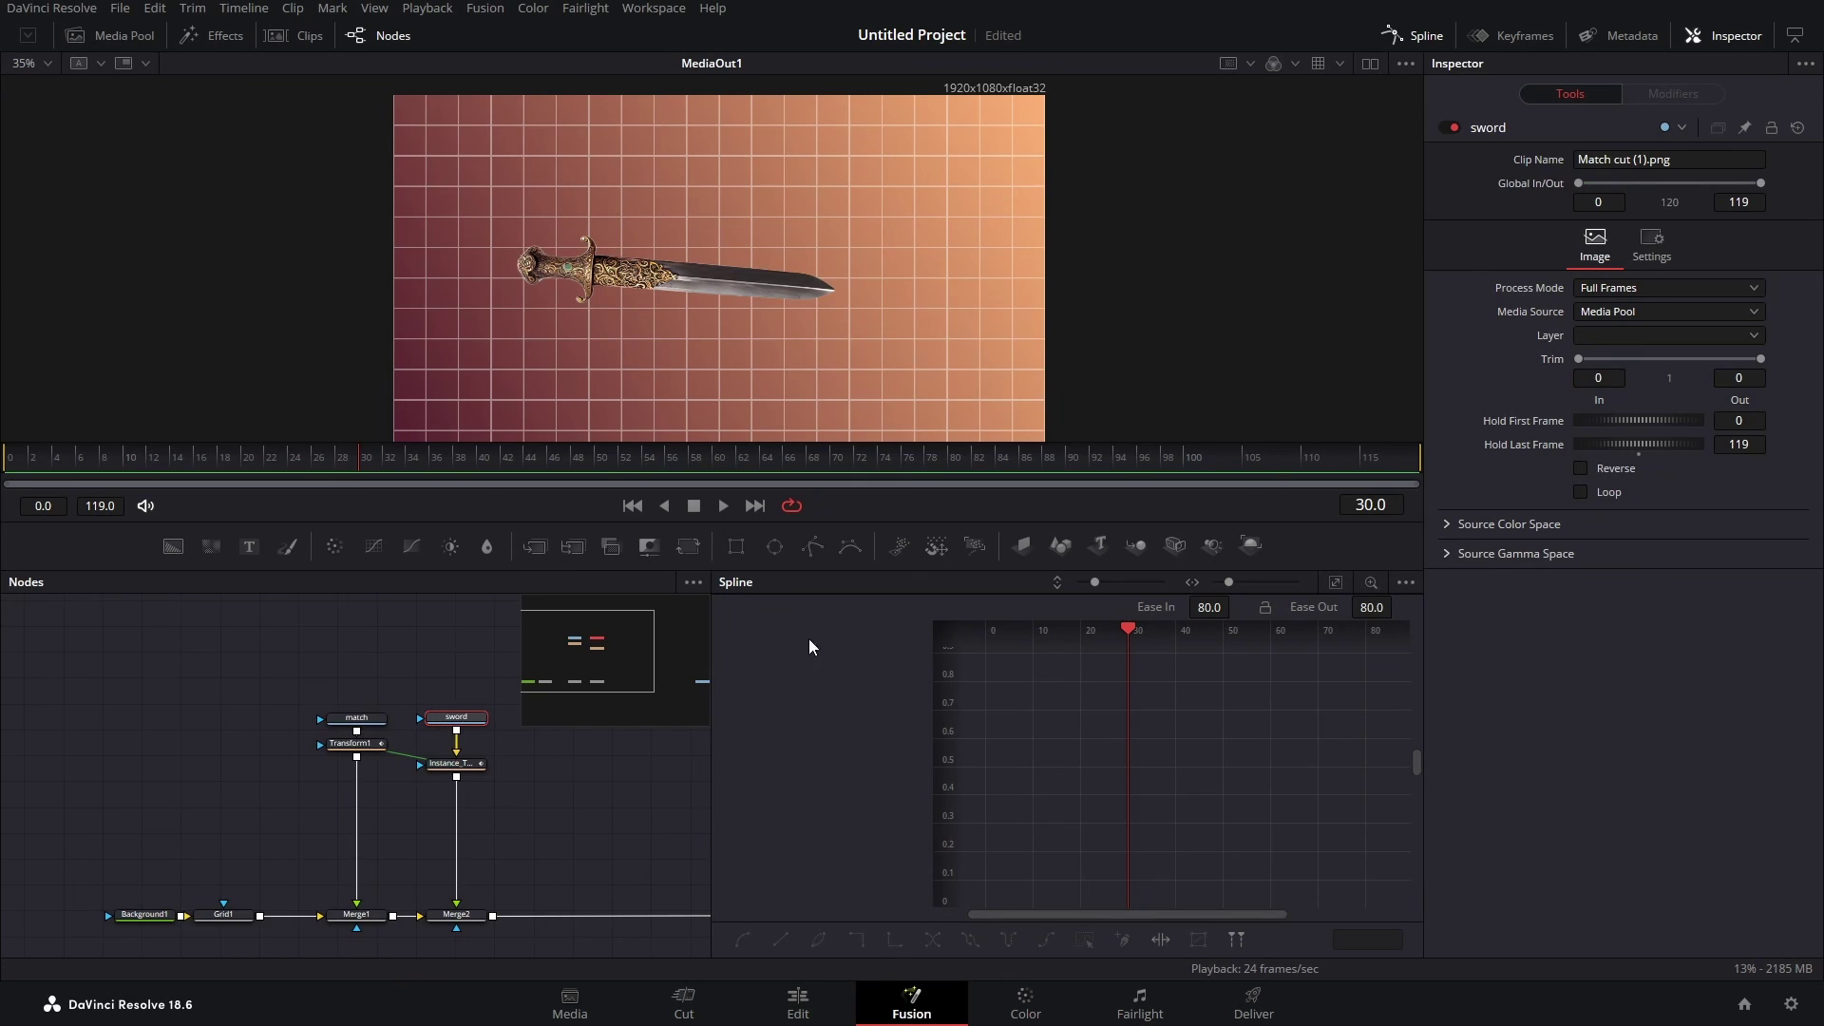
{"action": "left_click", "coordinate": [1599, 203]}
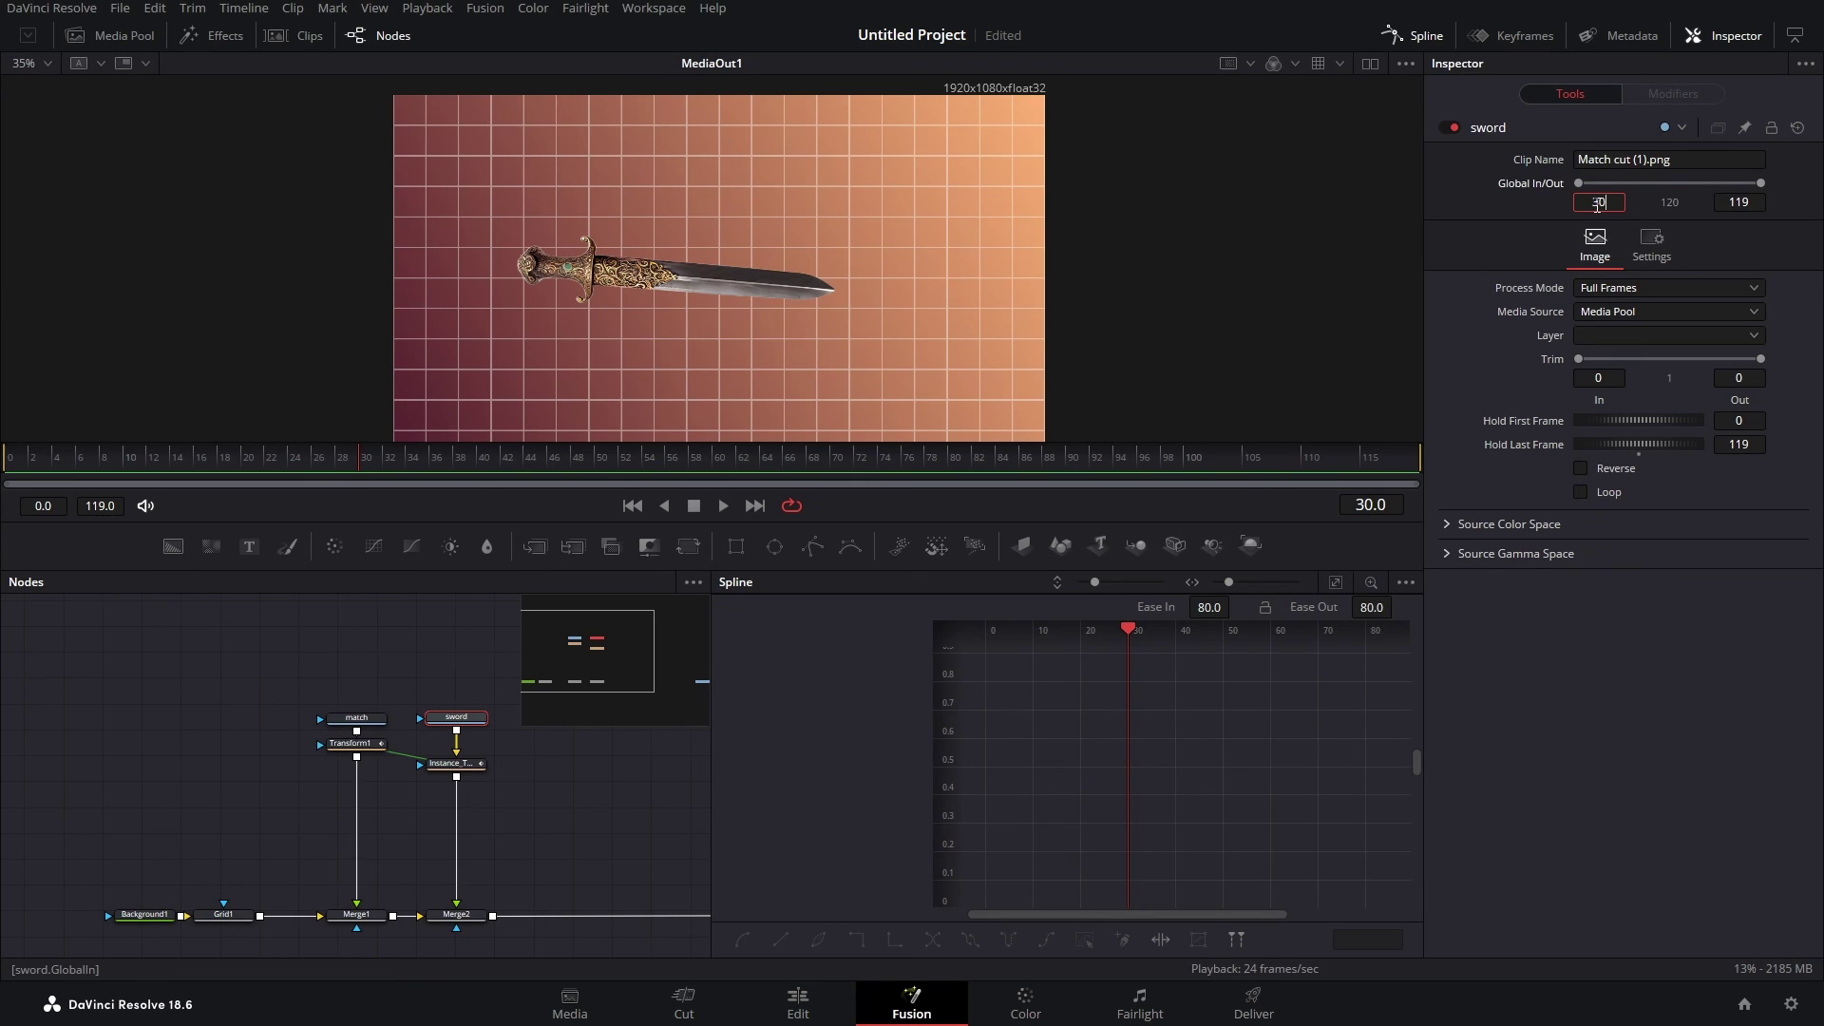
{"action": "type", "text": "30"}
{"action": "key", "text": "Return"}
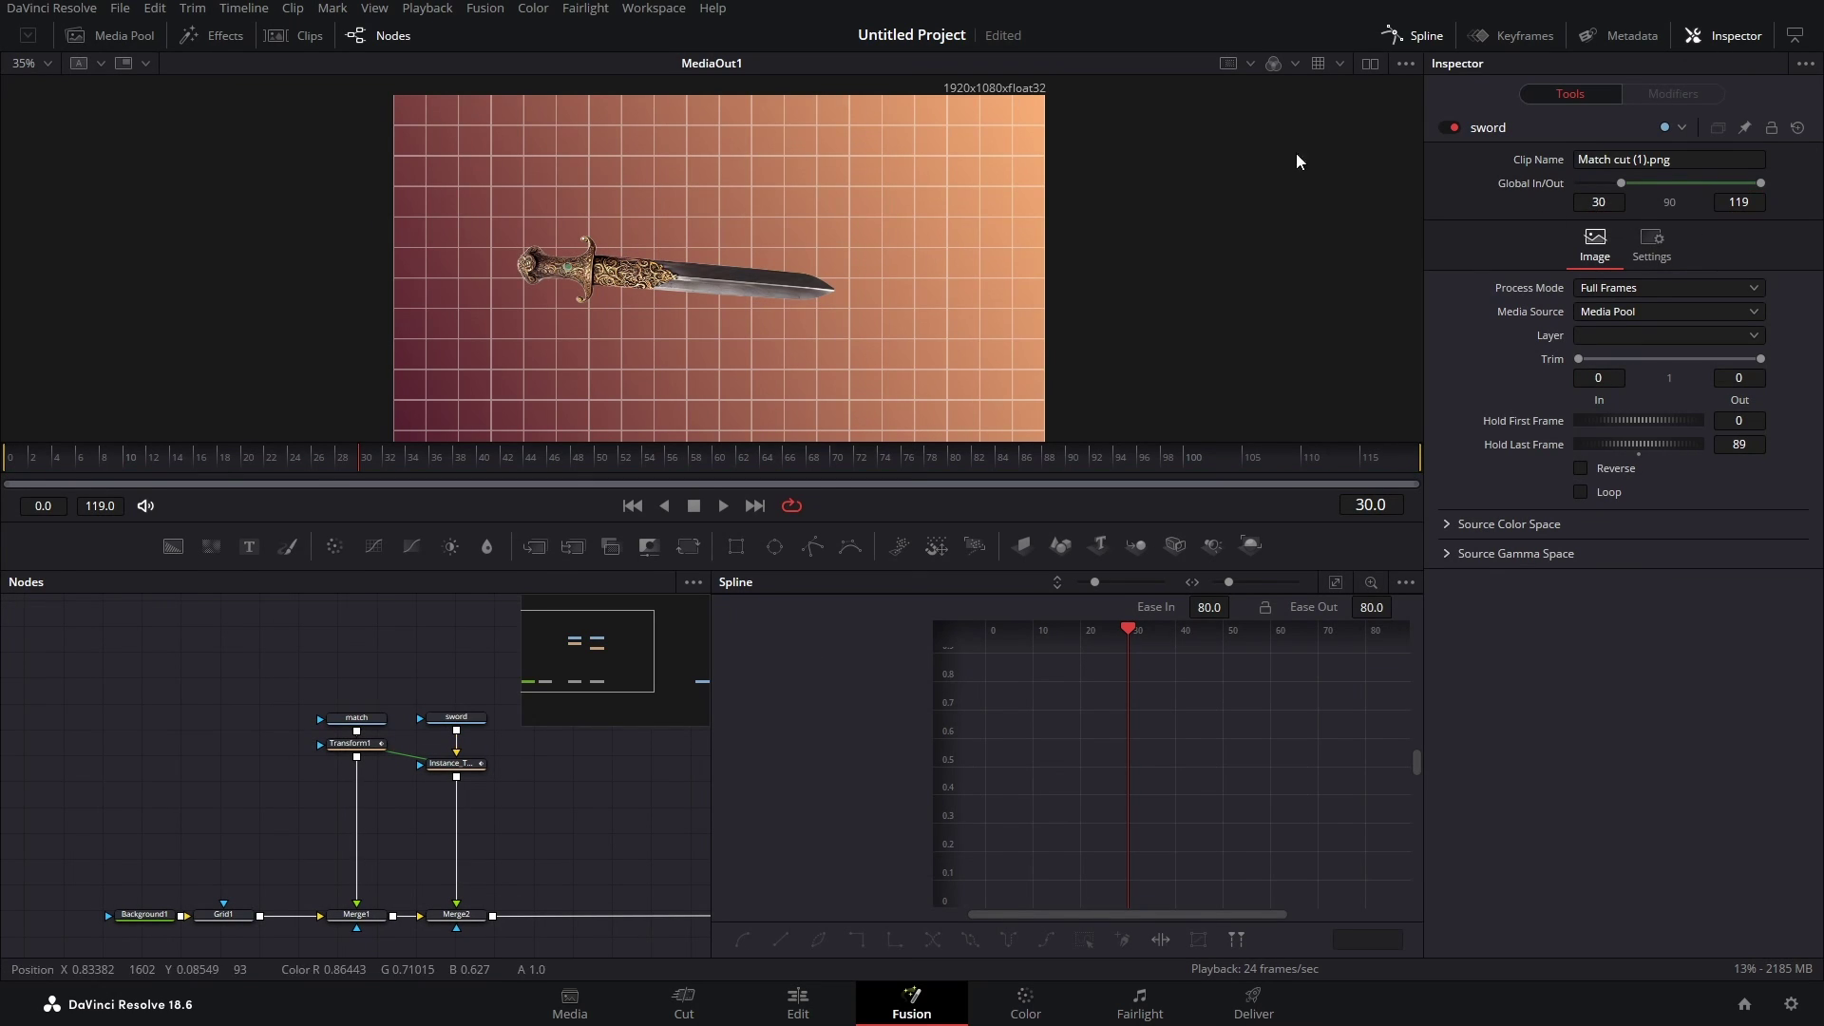
- Close the spline view and play the match-to-sword cut from frame 10
{"action": "left_click", "coordinate": [1425, 38]}
{"action": "left_click_drag", "start_coordinate": [218, 479], "coordinate": [133, 481]}
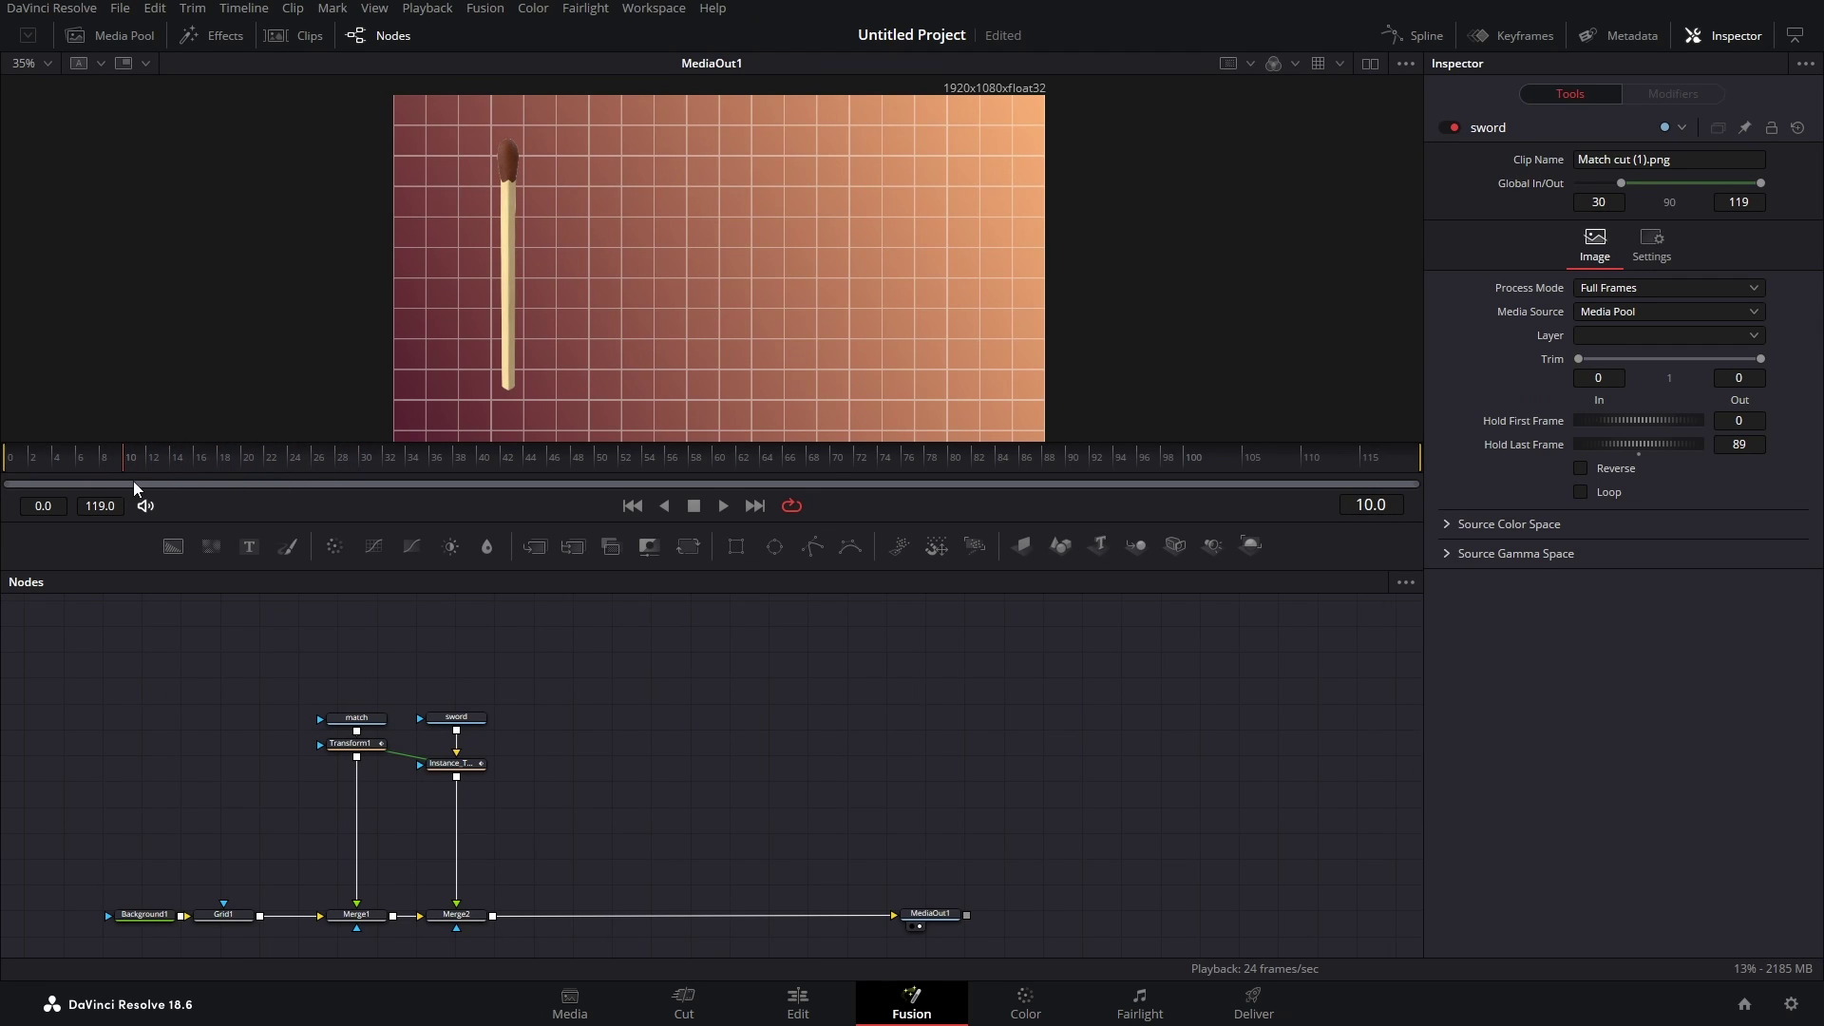
{"action": "left_click", "coordinate": [719, 503]}
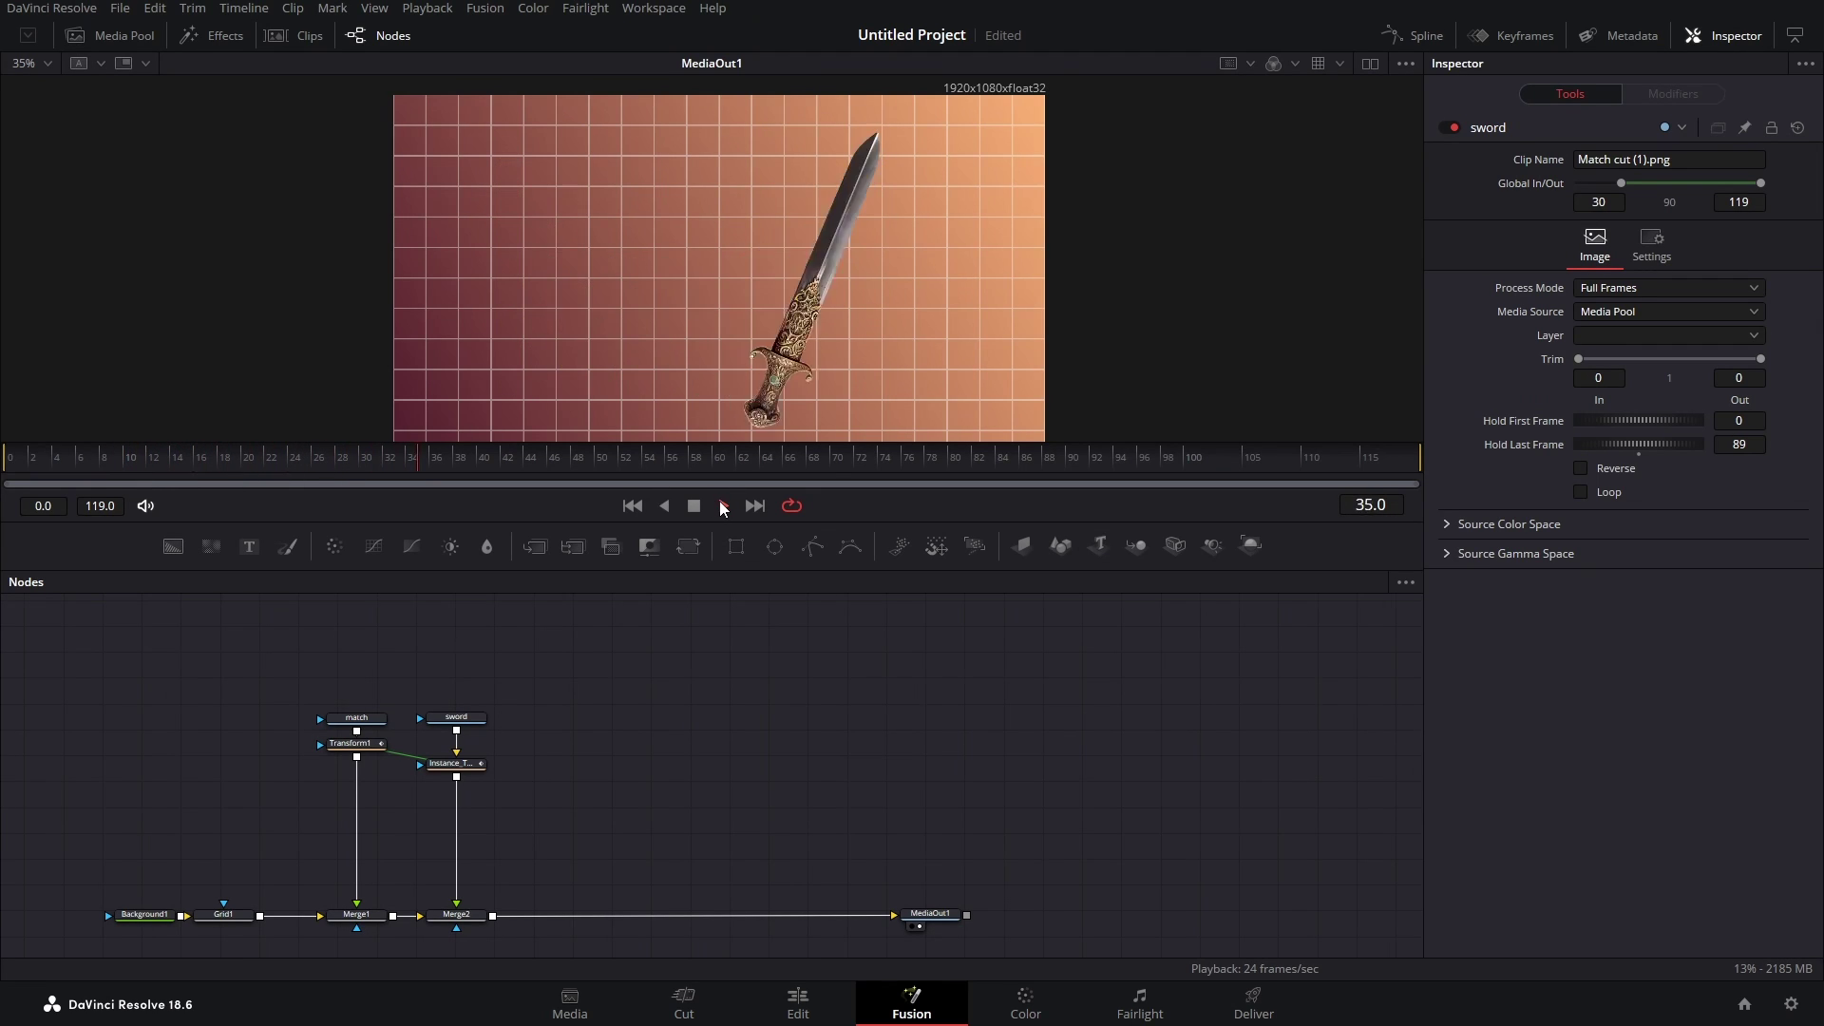
{"action": "left_click_drag", "start_coordinate": [198, 484], "coordinate": [133, 494]}
{"action": "left_click", "coordinate": [723, 506]}
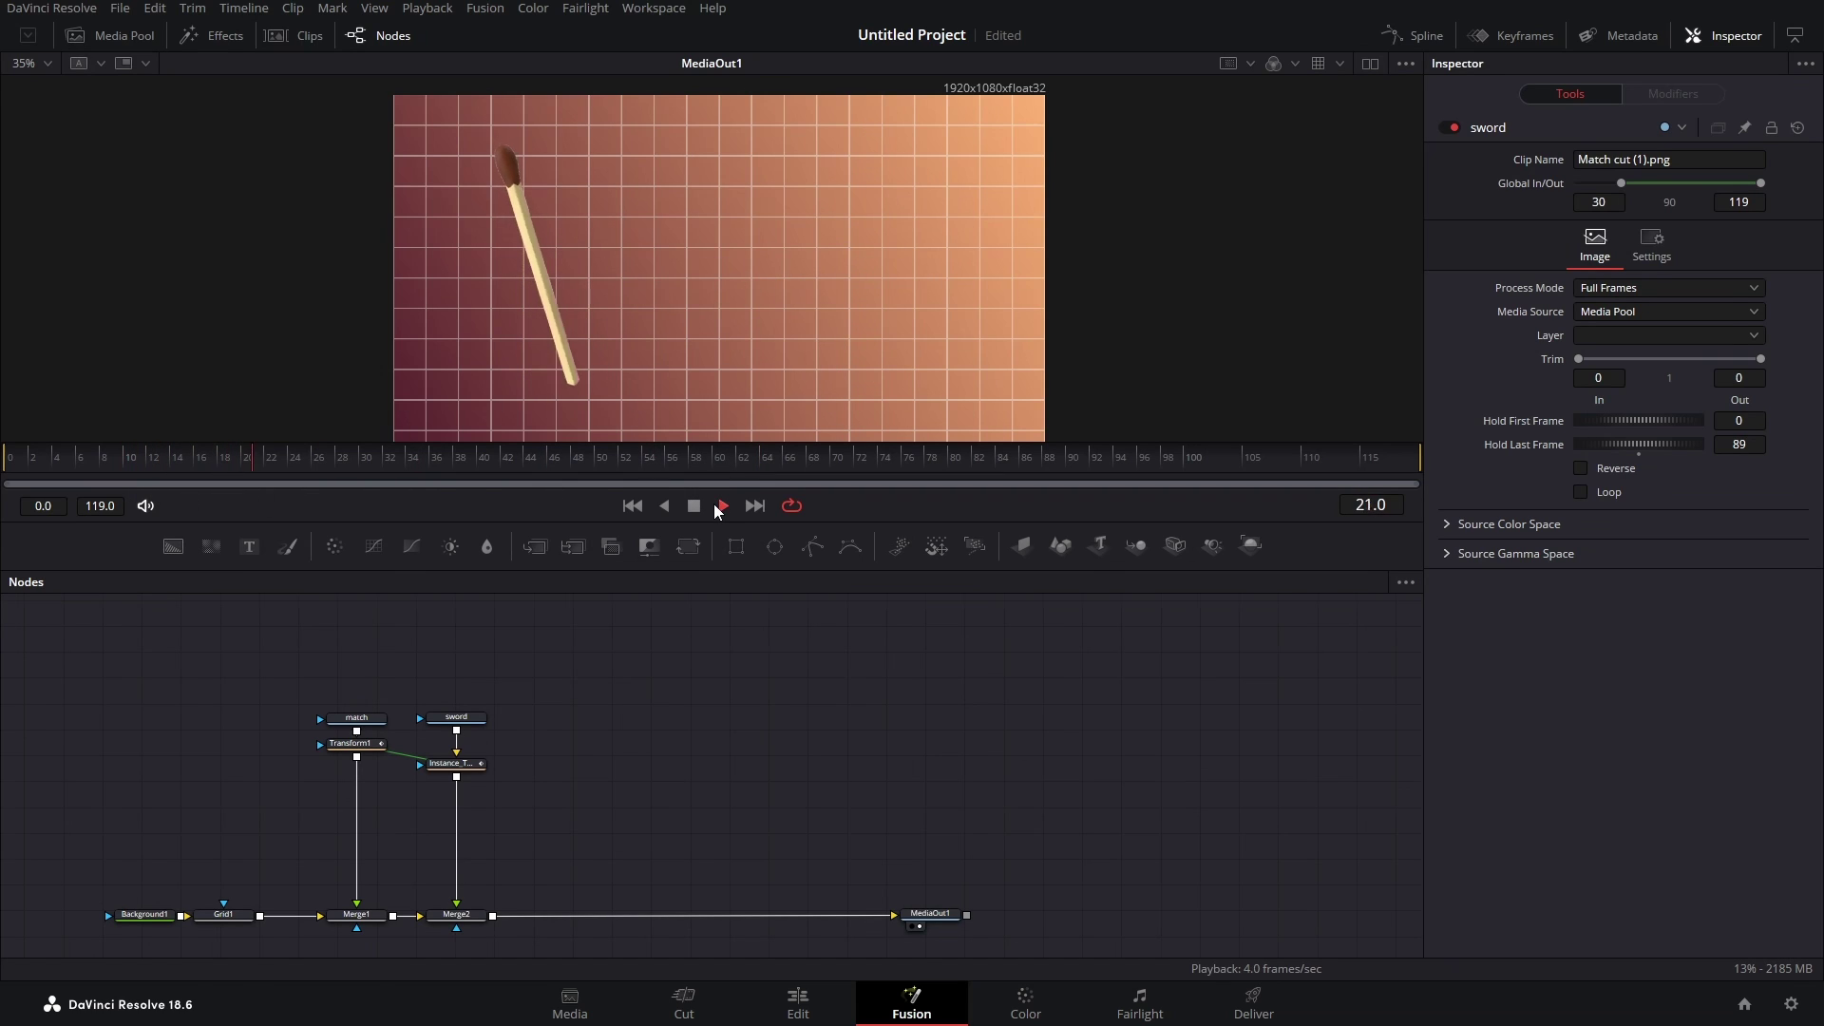
- Enable Motion Blur on Transform1 at Quality 2 and preview the blurred cut
{"action": "left_click", "coordinate": [359, 745]}
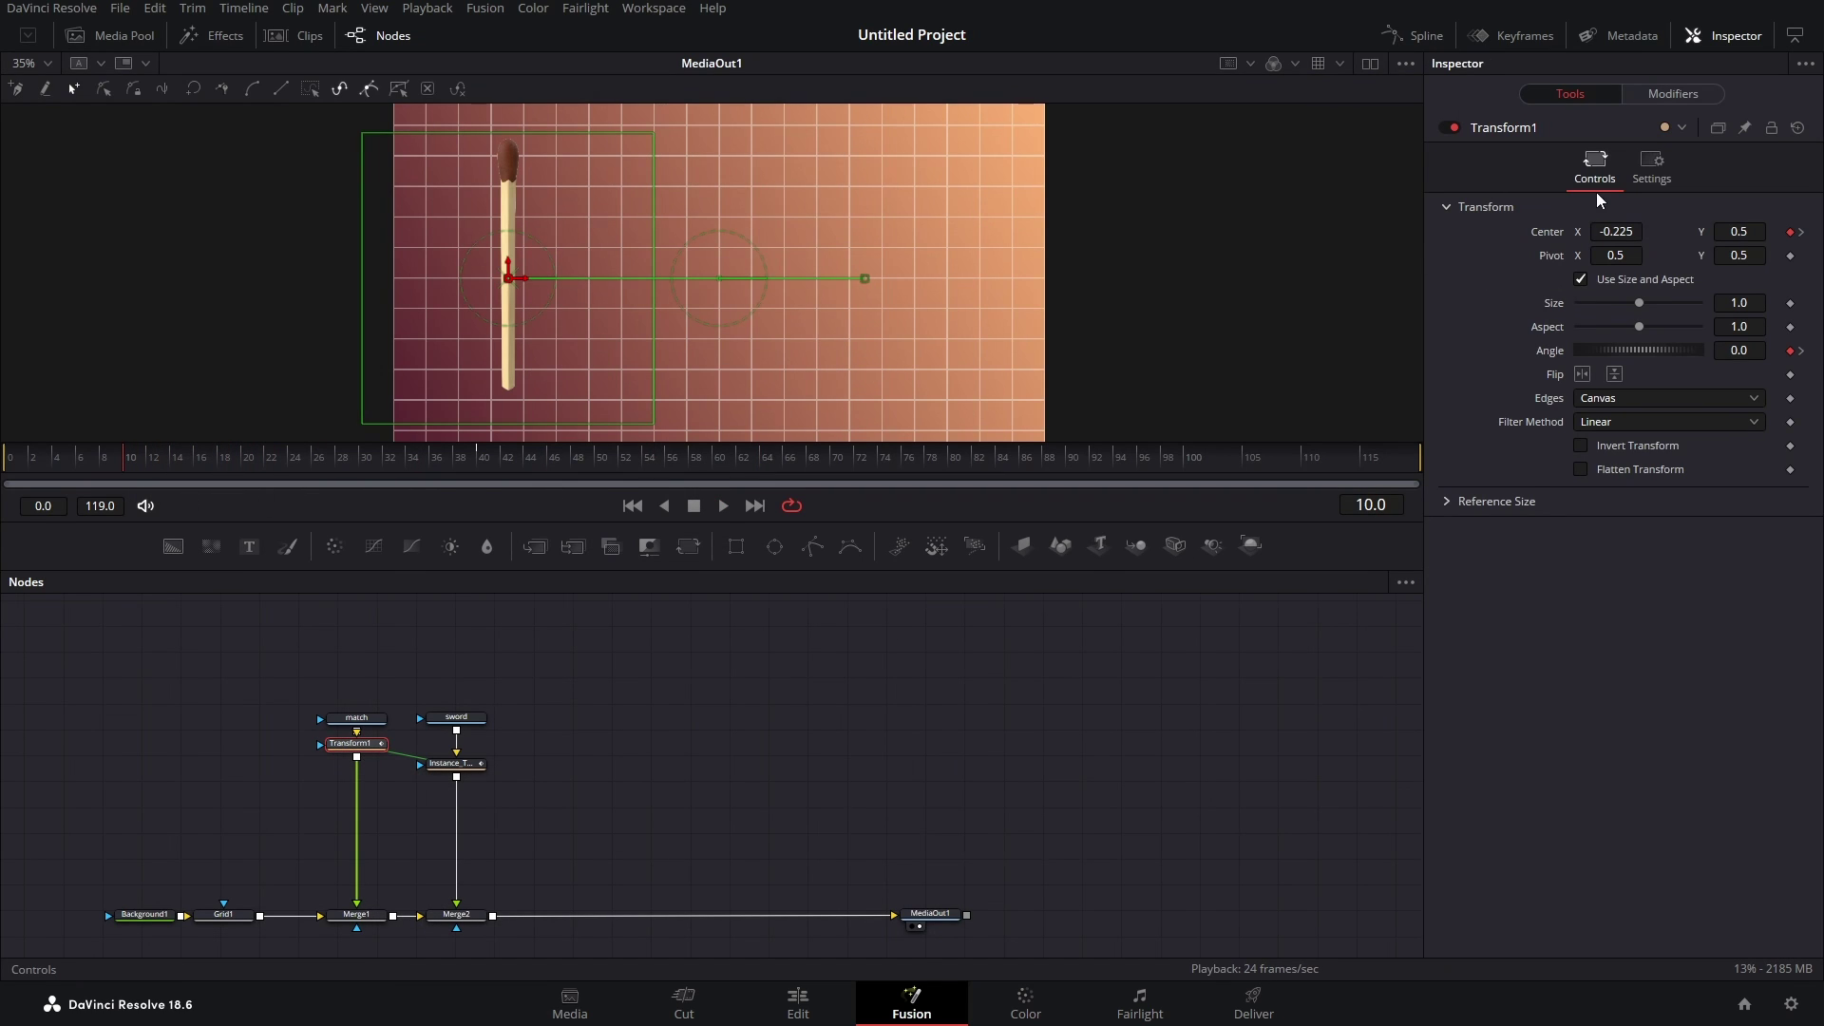
{"action": "left_click", "coordinate": [1652, 164]}
{"action": "left_click", "coordinate": [1581, 408]}
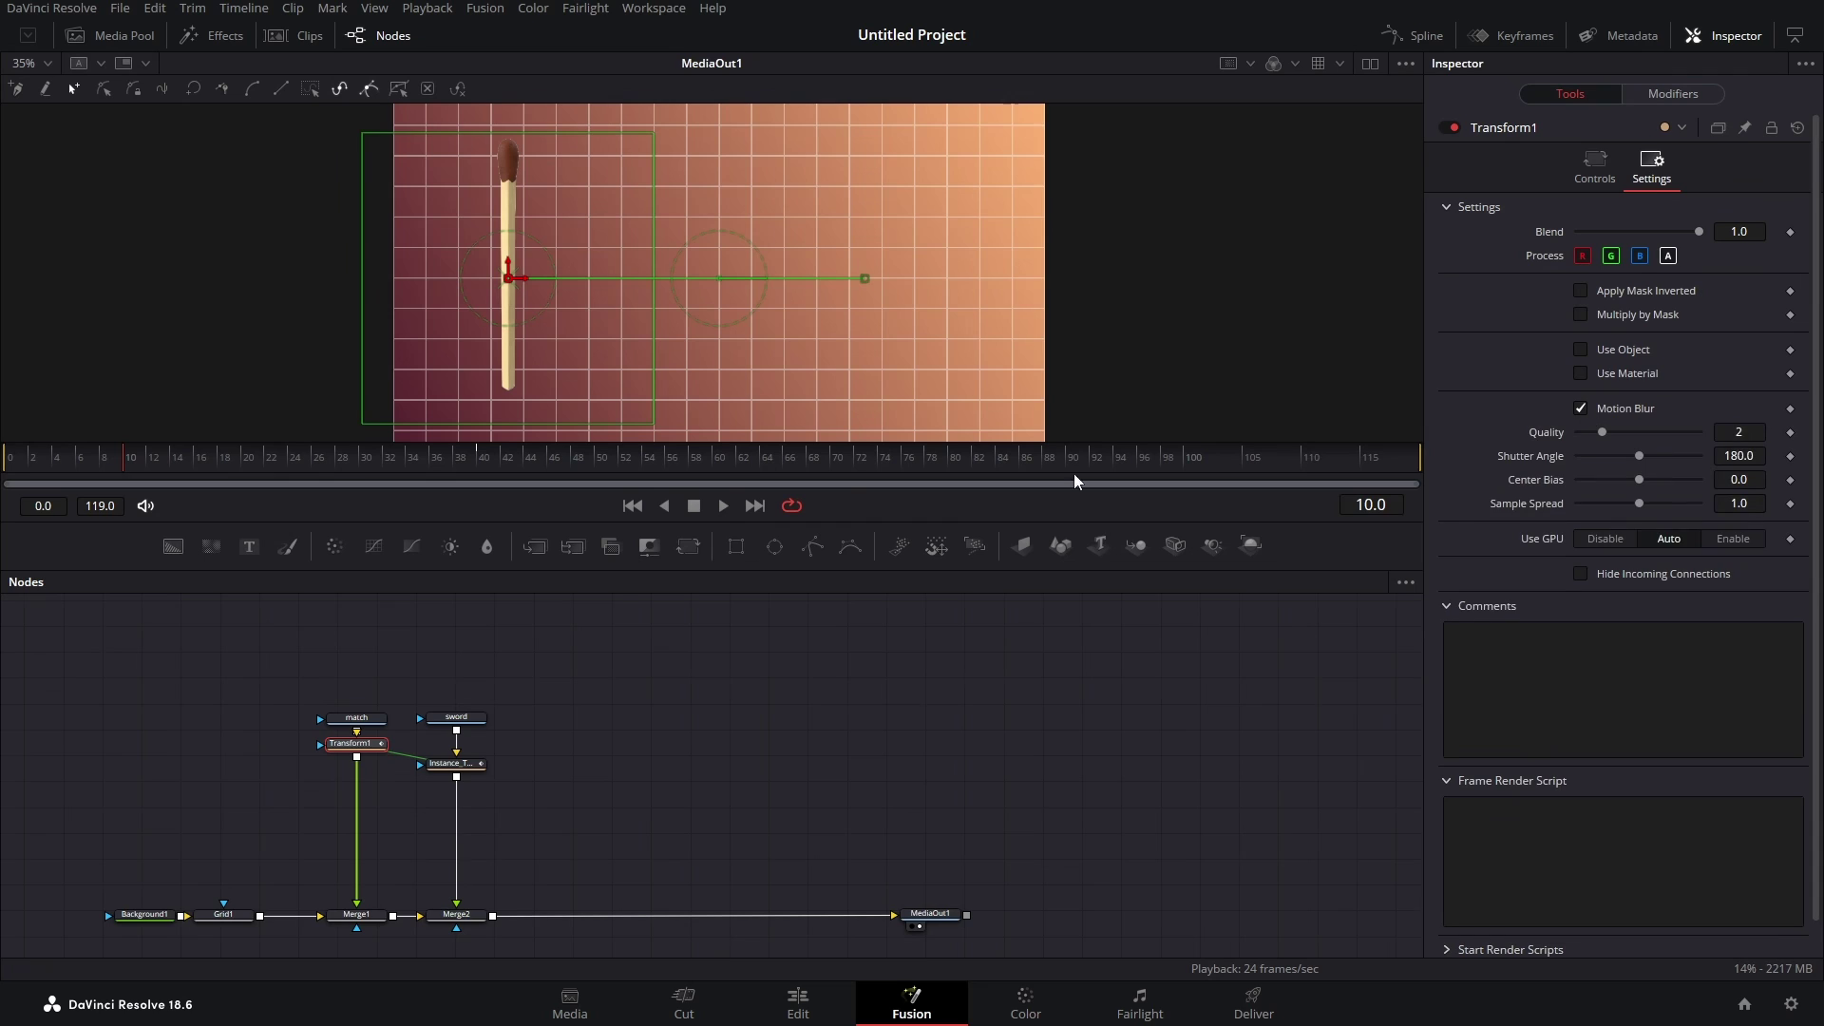
{"action": "left_click", "coordinate": [723, 505]}
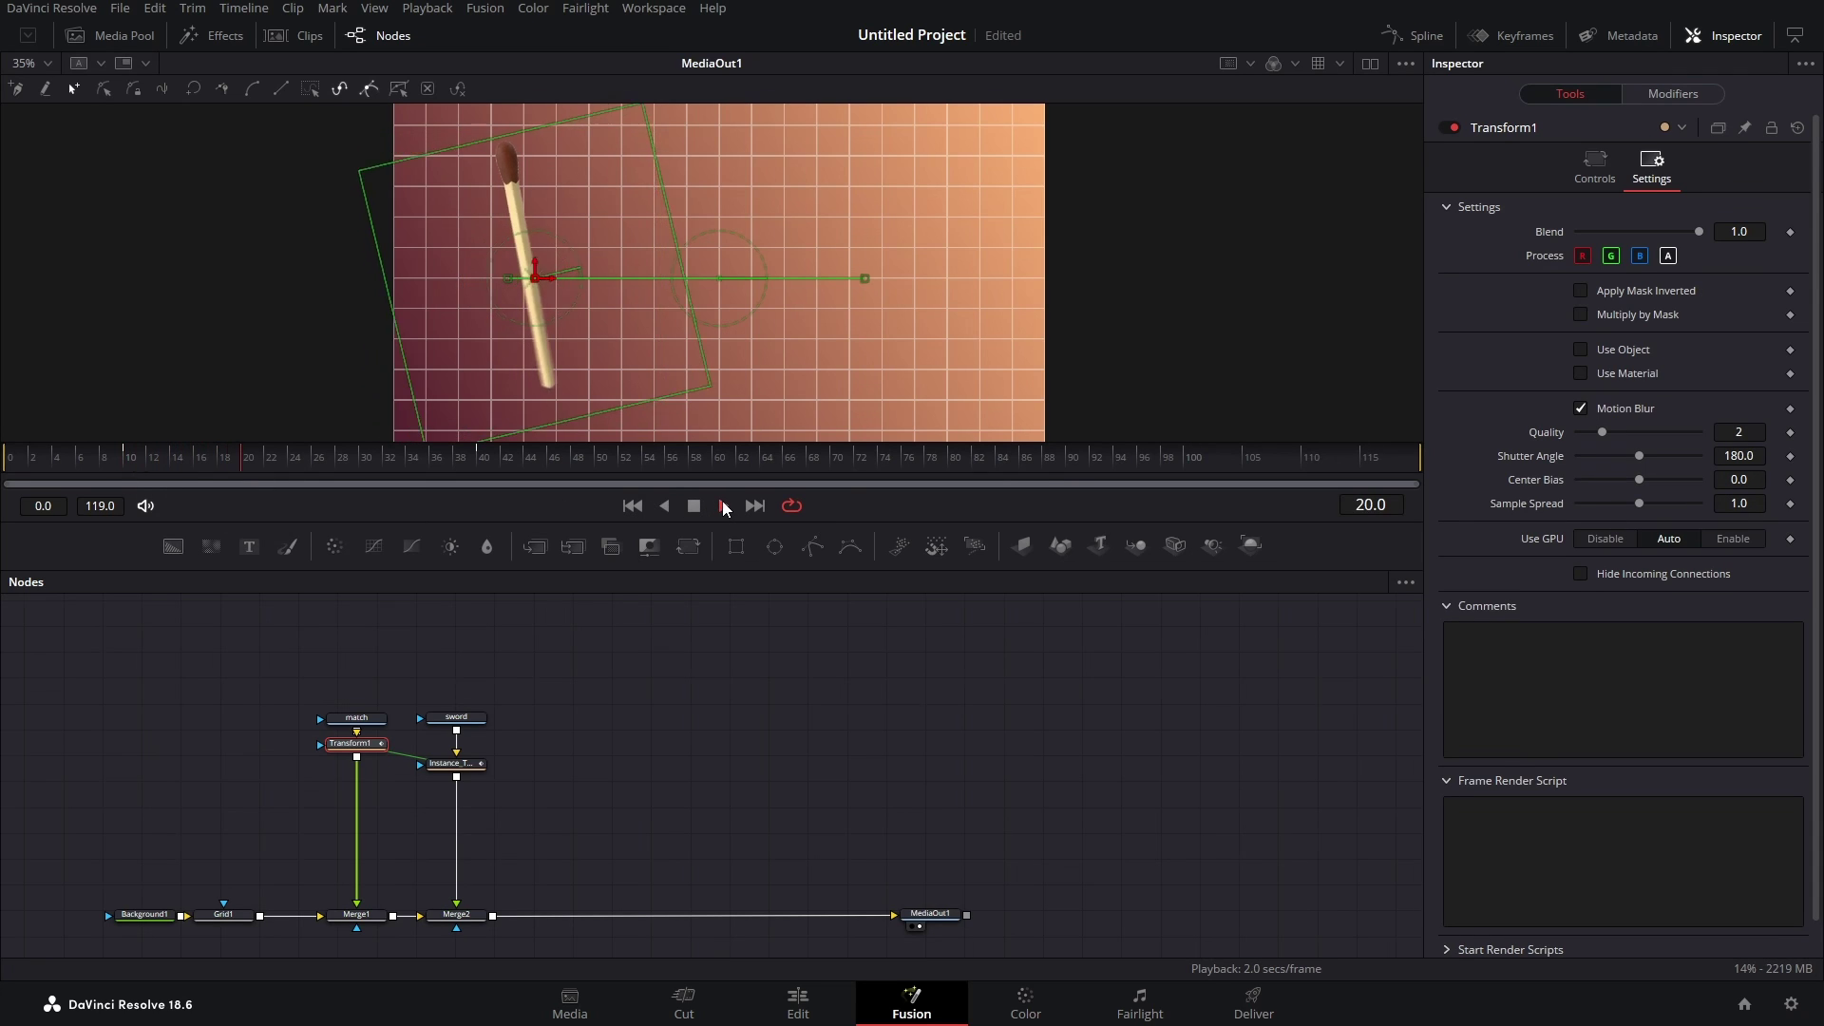
{"action": "left_click", "coordinate": [693, 505]}
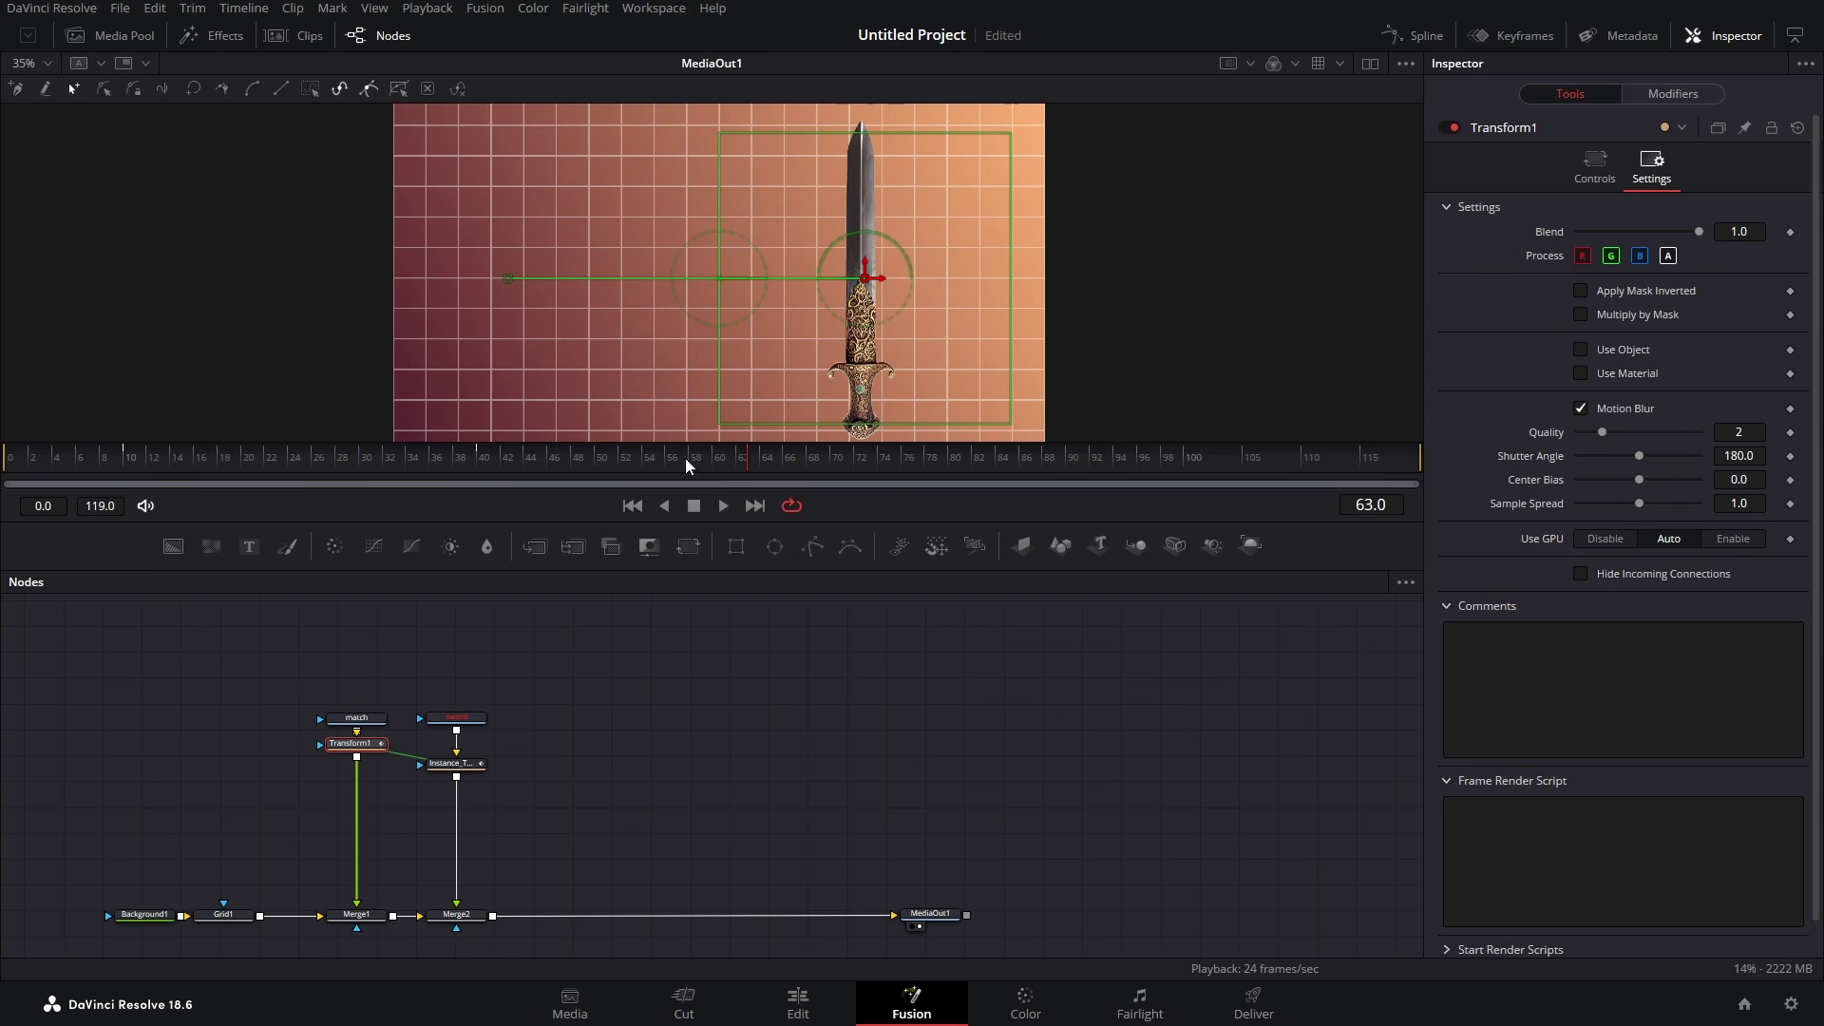
{"action": "left_click_drag", "start_coordinate": [197, 470], "coordinate": [121, 483]}
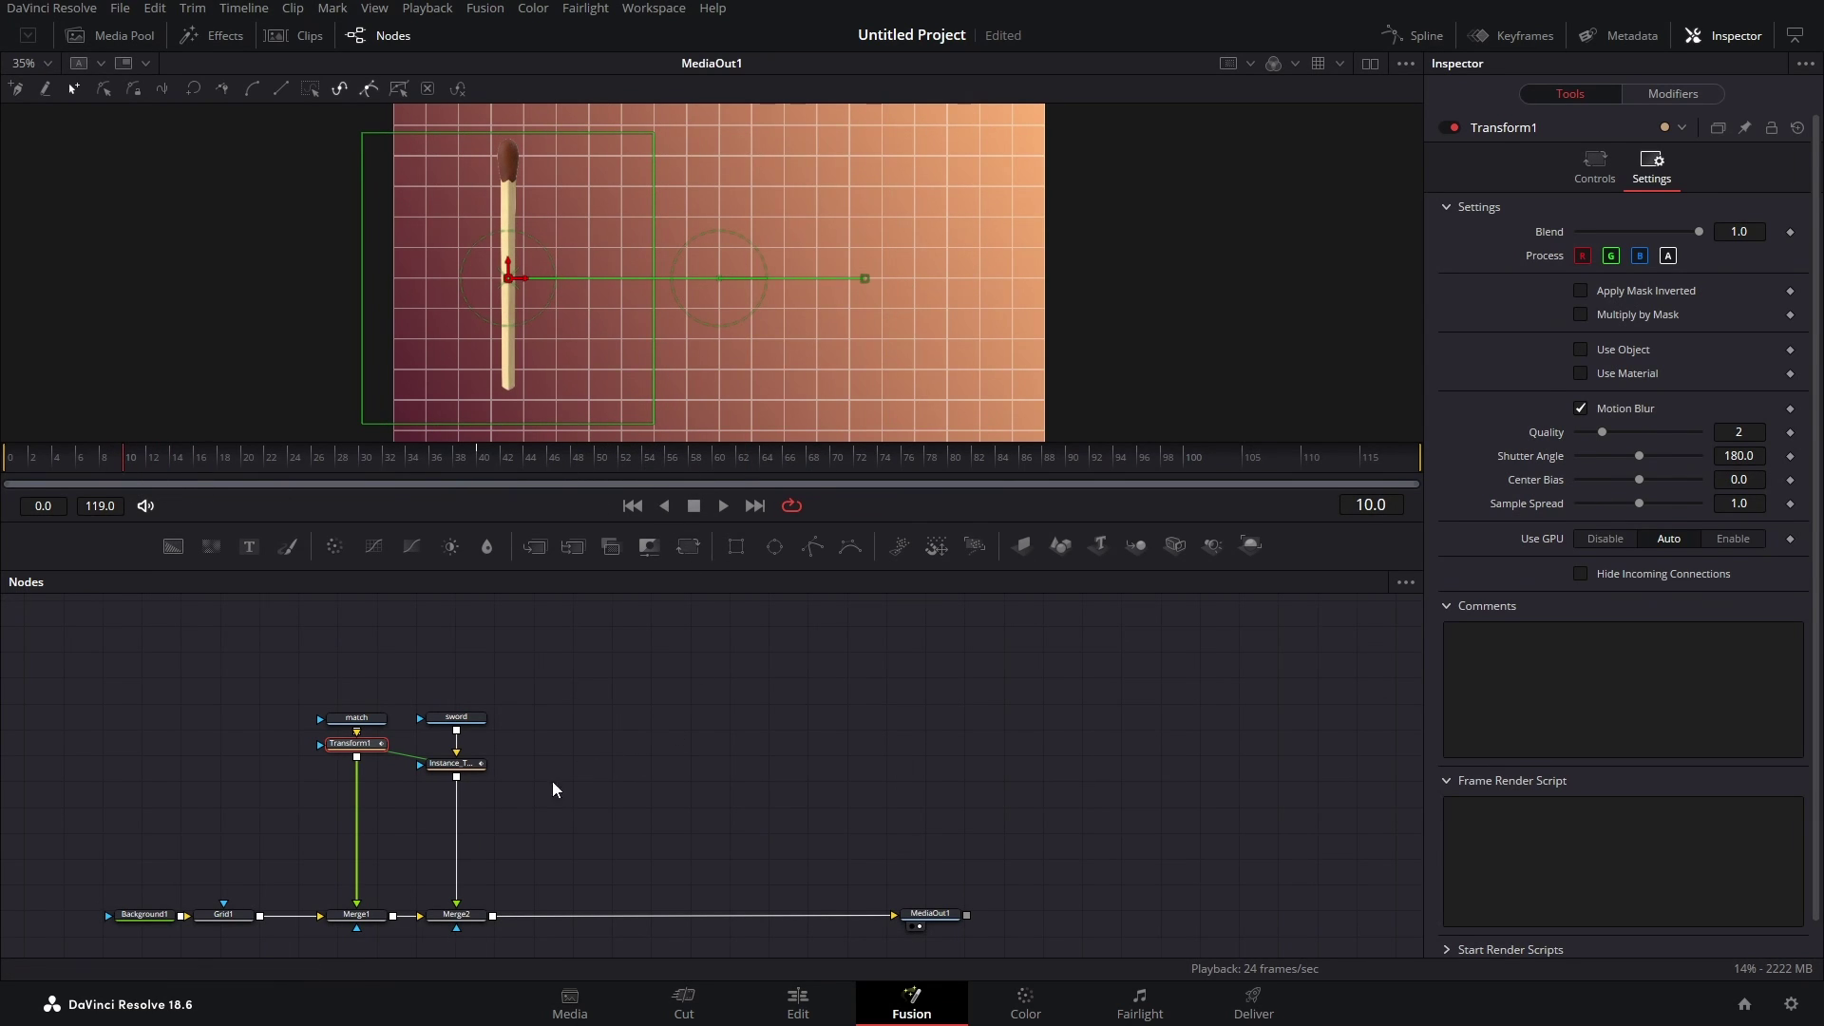
- Reset Transform1's Center and Angle to their defaults to clear the position and rotation animation
{"action": "left_click", "coordinate": [1596, 166]}
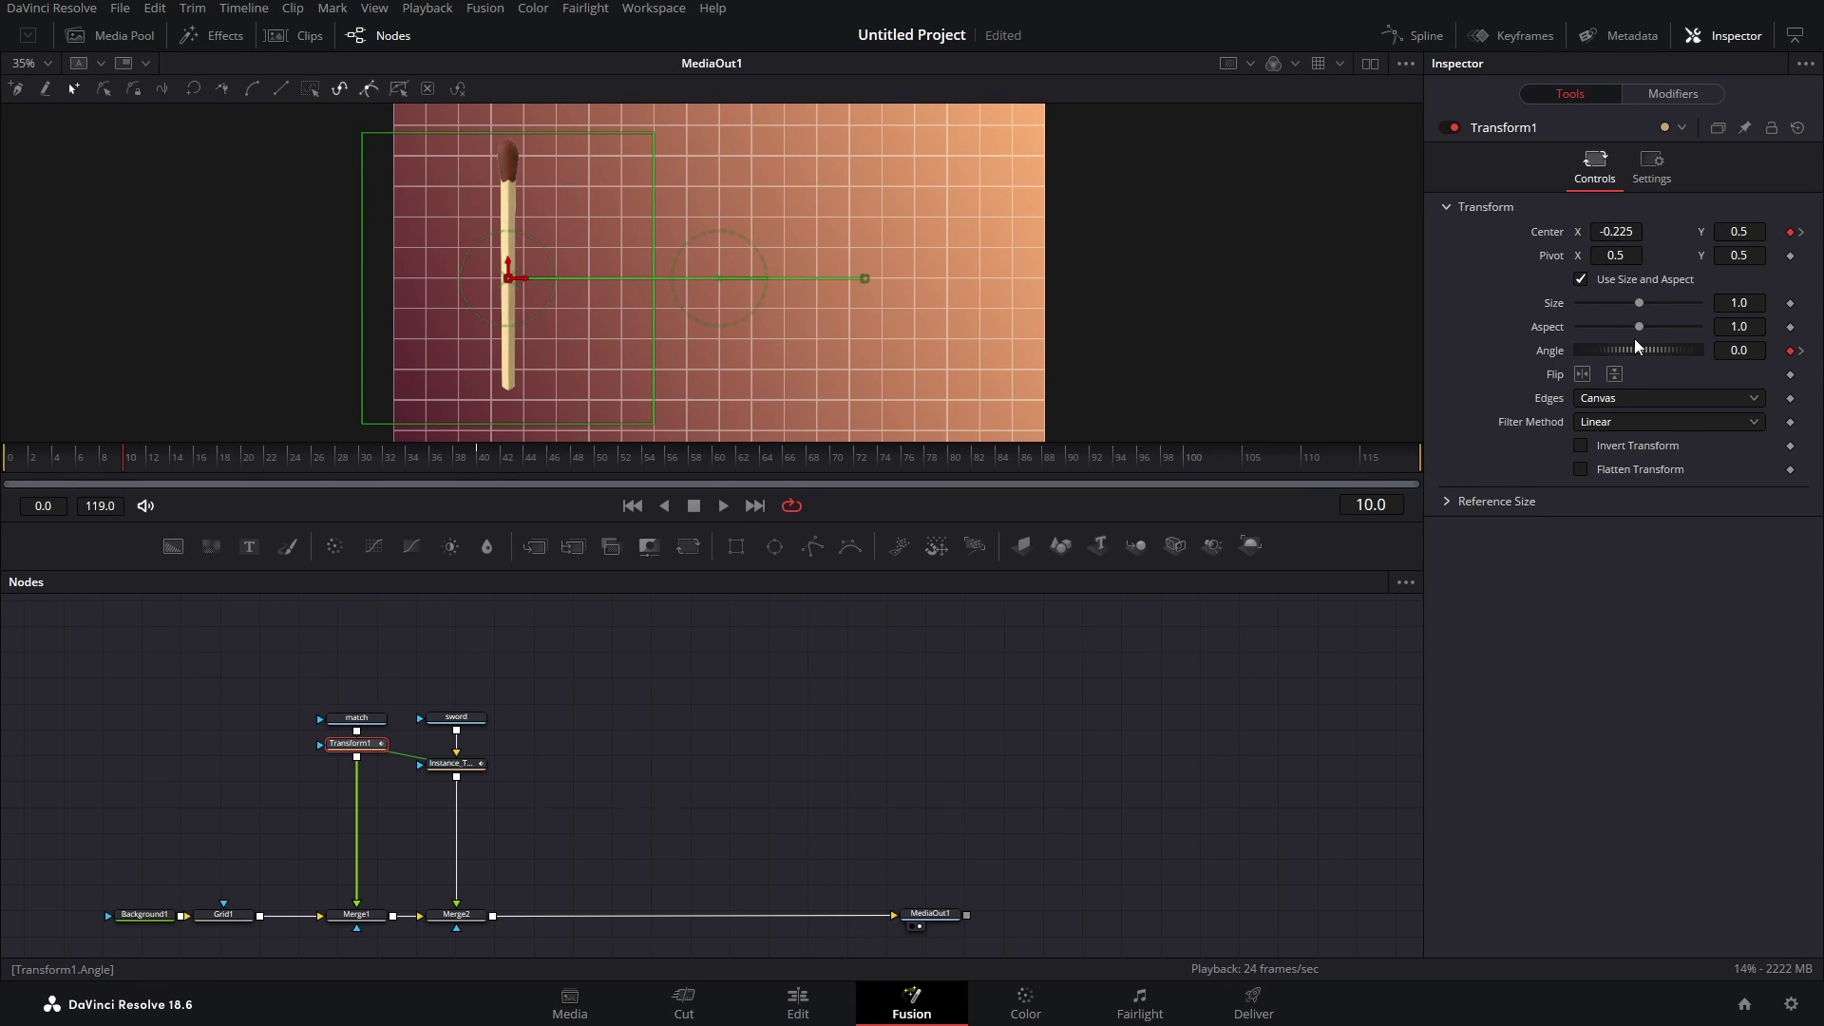
{"action": "double_click", "coordinate": [1556, 232]}
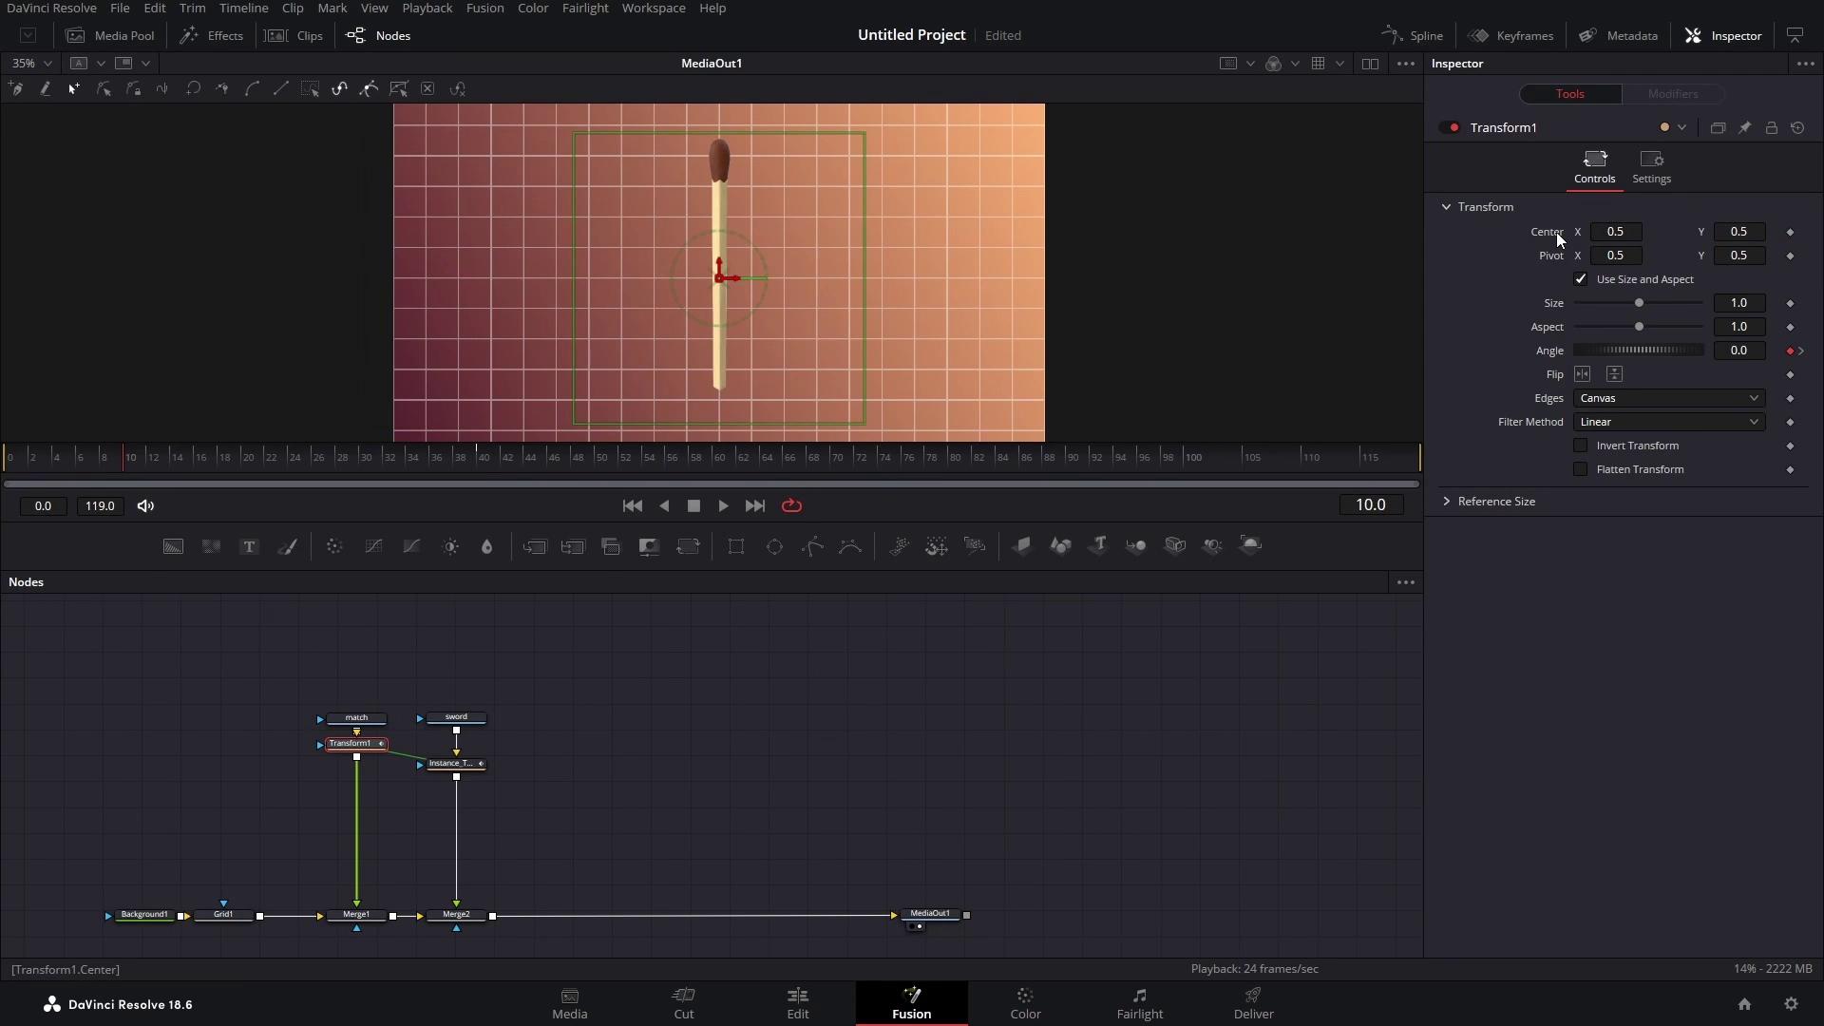
{"action": "double_click", "coordinate": [1549, 350]}
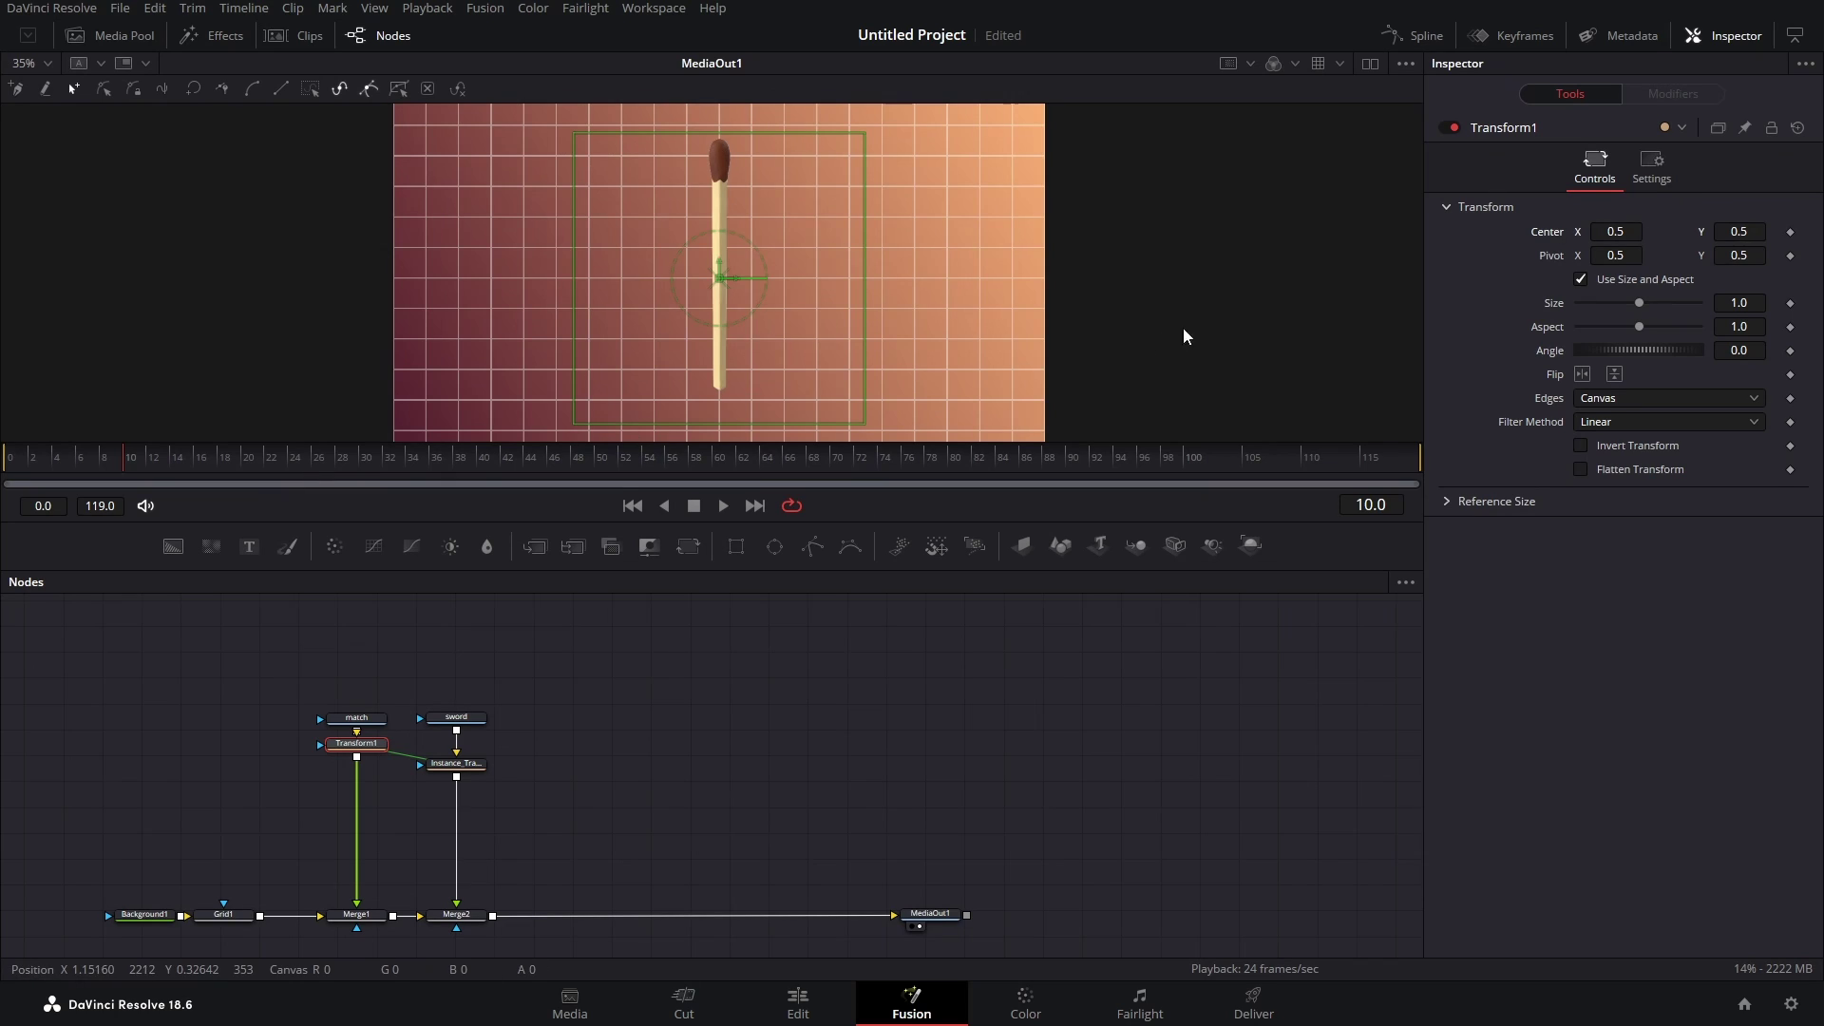
- Keyframe Transform1's Size at frames 10 and 40, and set the frame 10 value to 0.74
{"action": "left_click", "coordinate": [1790, 304]}
{"action": "left_click_drag", "start_coordinate": [418, 466], "coordinate": [477, 465]}
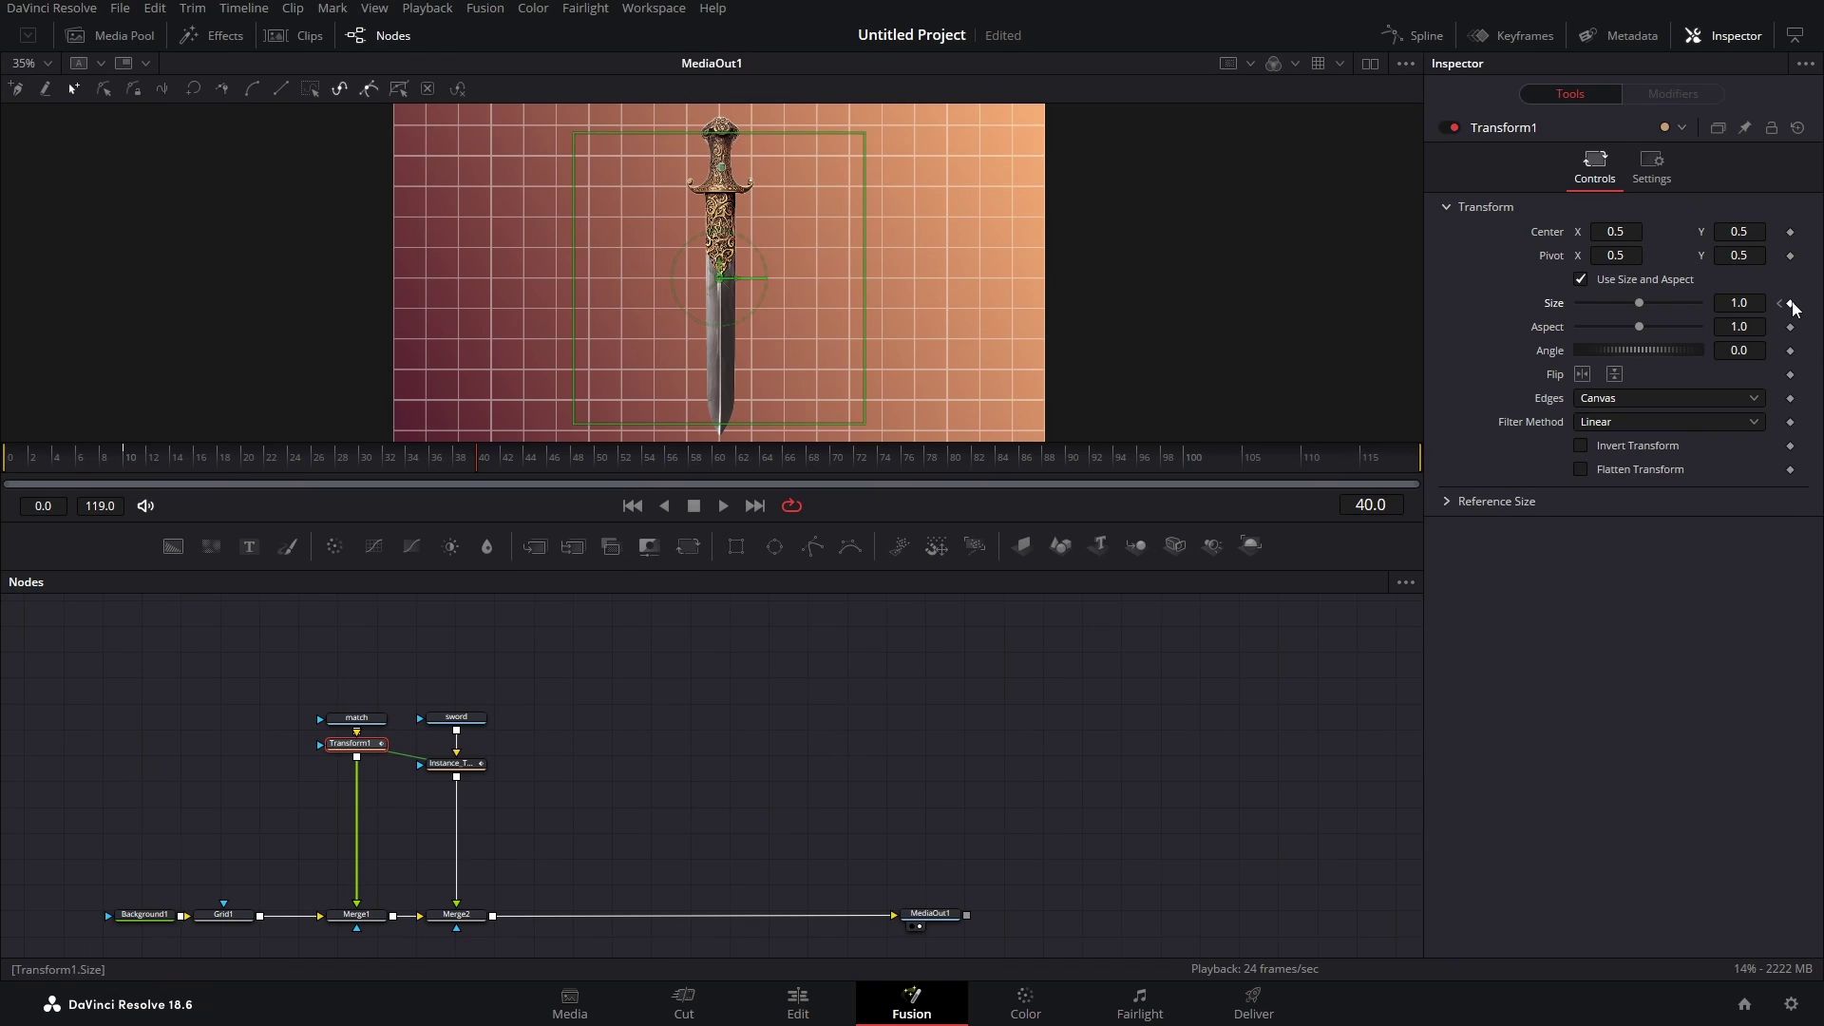
{"action": "left_click", "coordinate": [149, 460]}
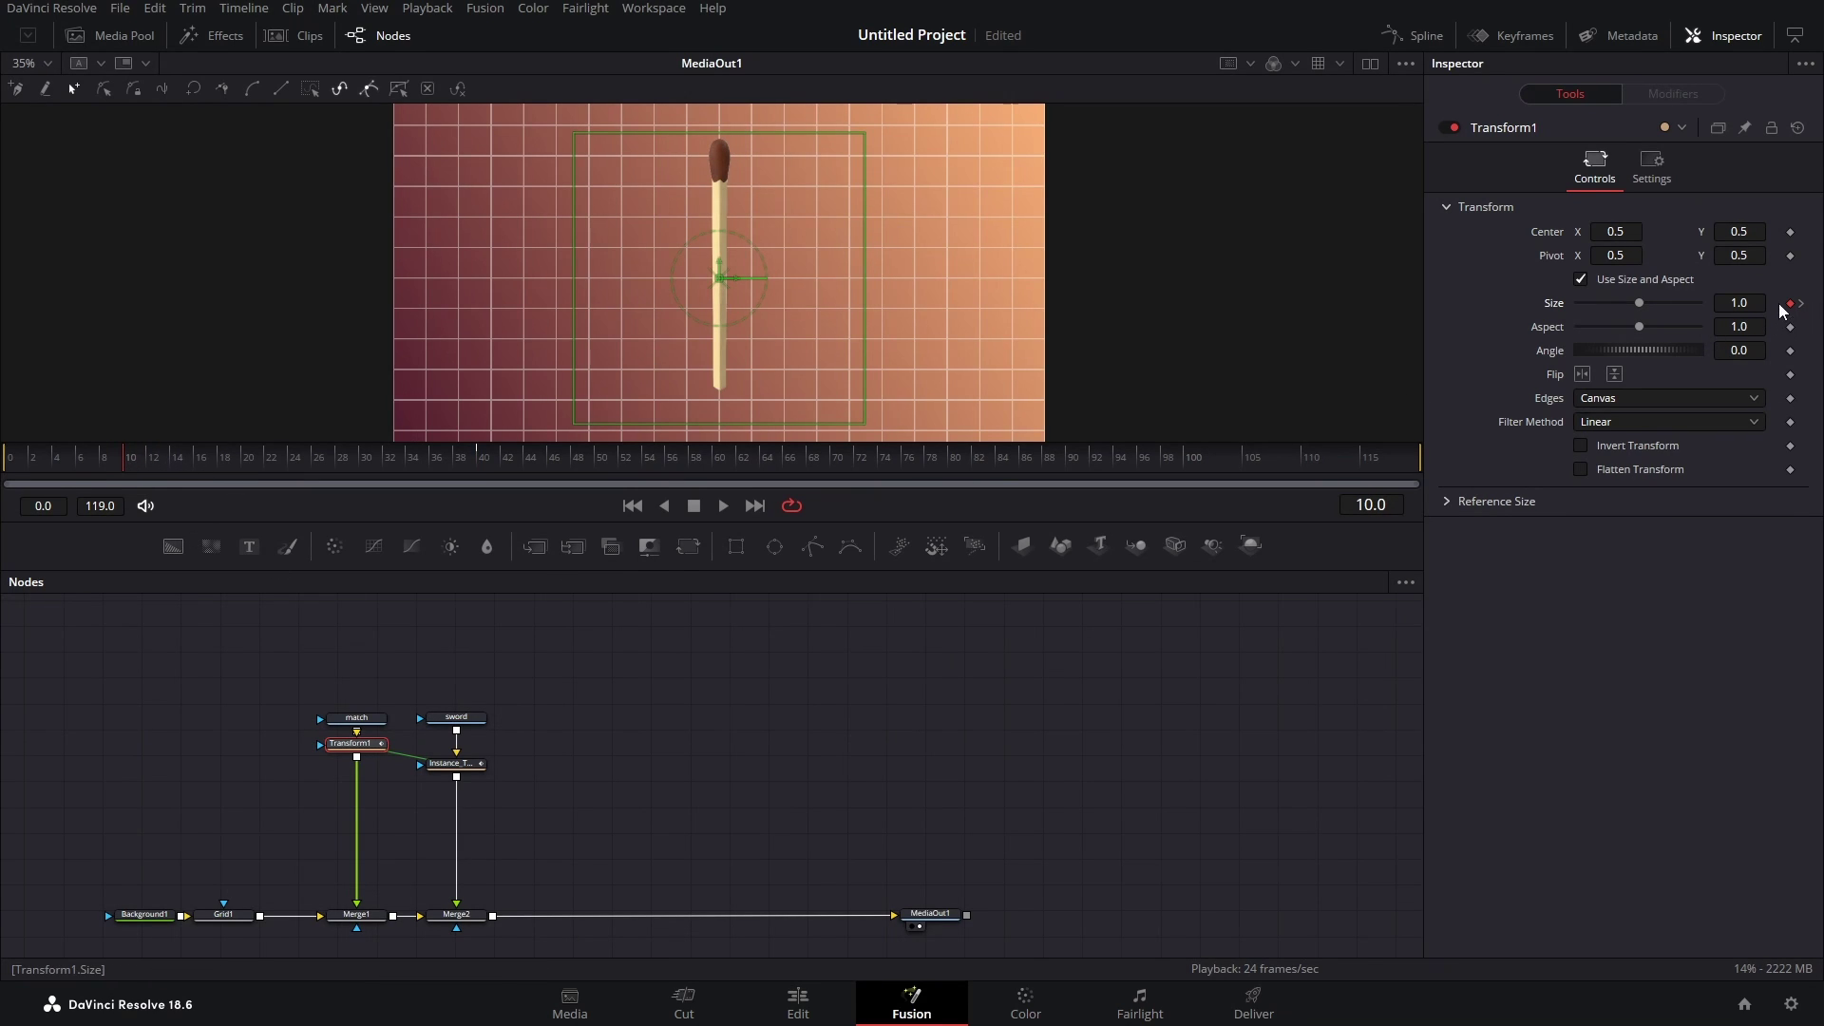
{"action": "left_click", "coordinate": [1738, 302]}
{"action": "type", "text": "0.777"}
{"action": "key", "text": "Return"}
{"action": "key", "text": "BackSpace"}
{"action": "key", "text": "BackSpace"}
{"action": "type", "text": "4"}
{"action": "key", "text": "Return"}
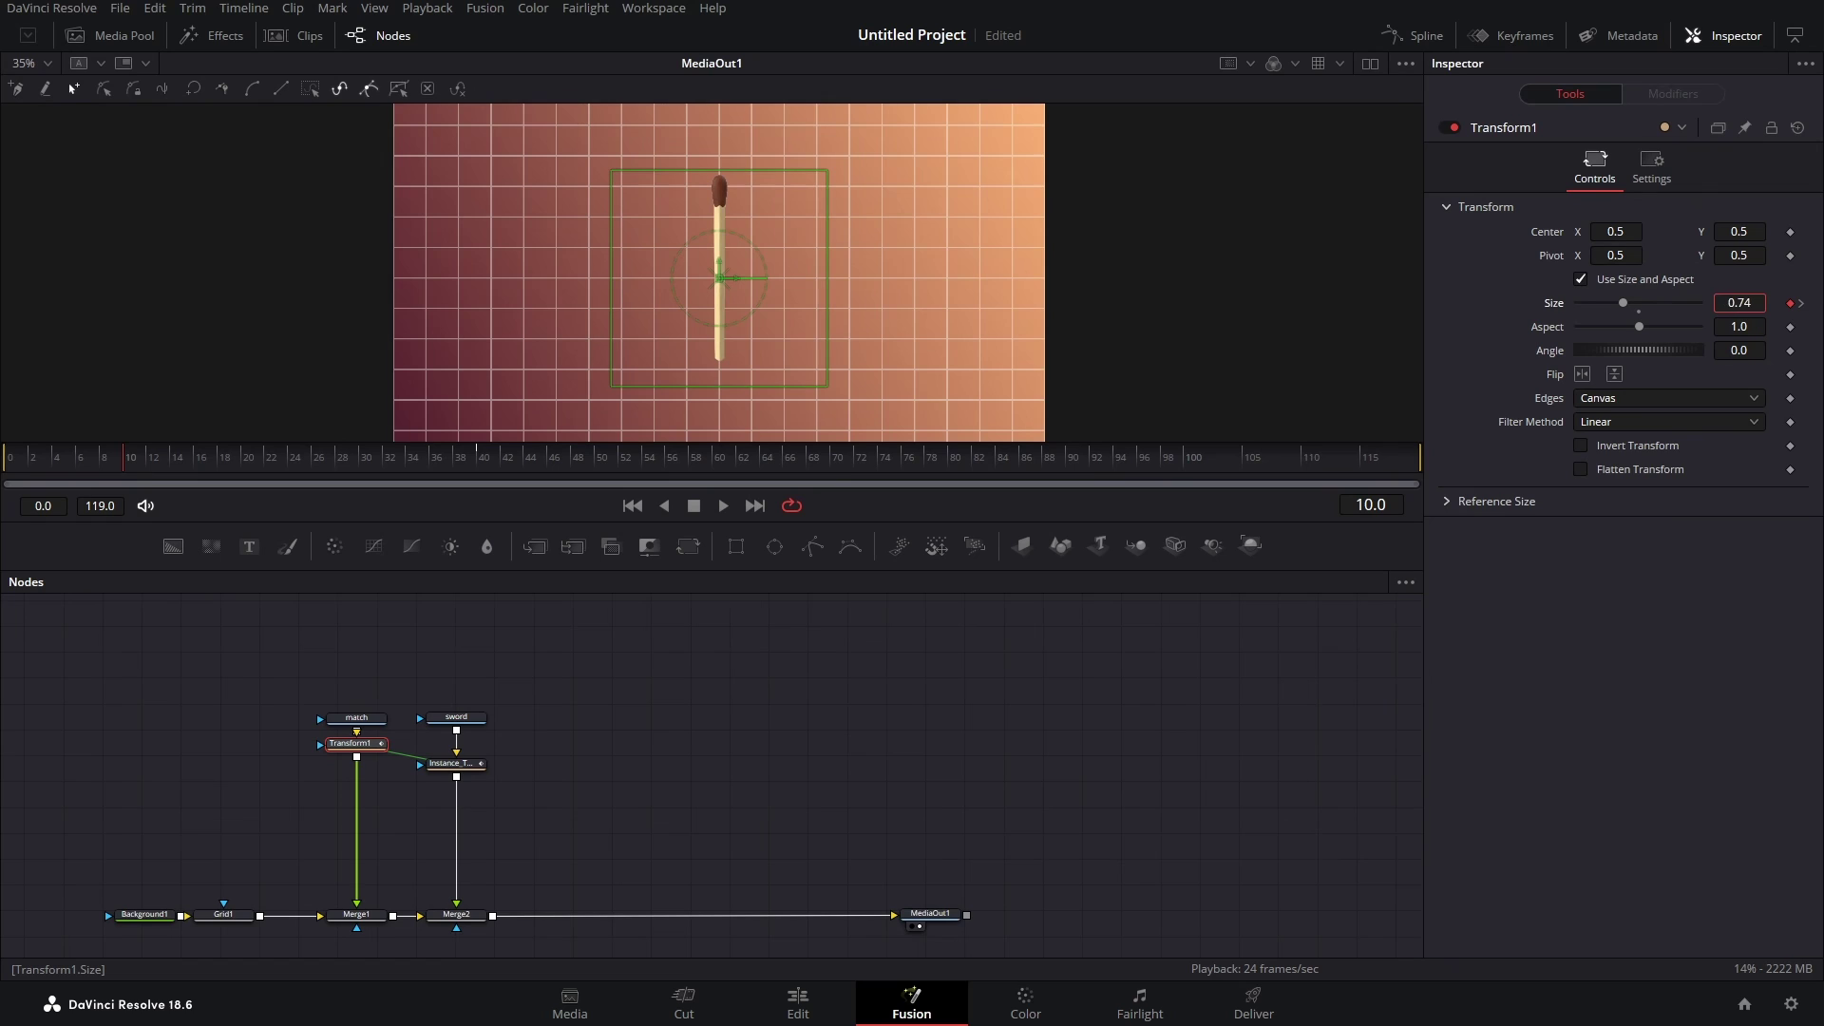
- At frame 40, set Transform1's Size to 1.1
{"action": "left_click_drag", "start_coordinate": [175, 458], "coordinate": [481, 472]}
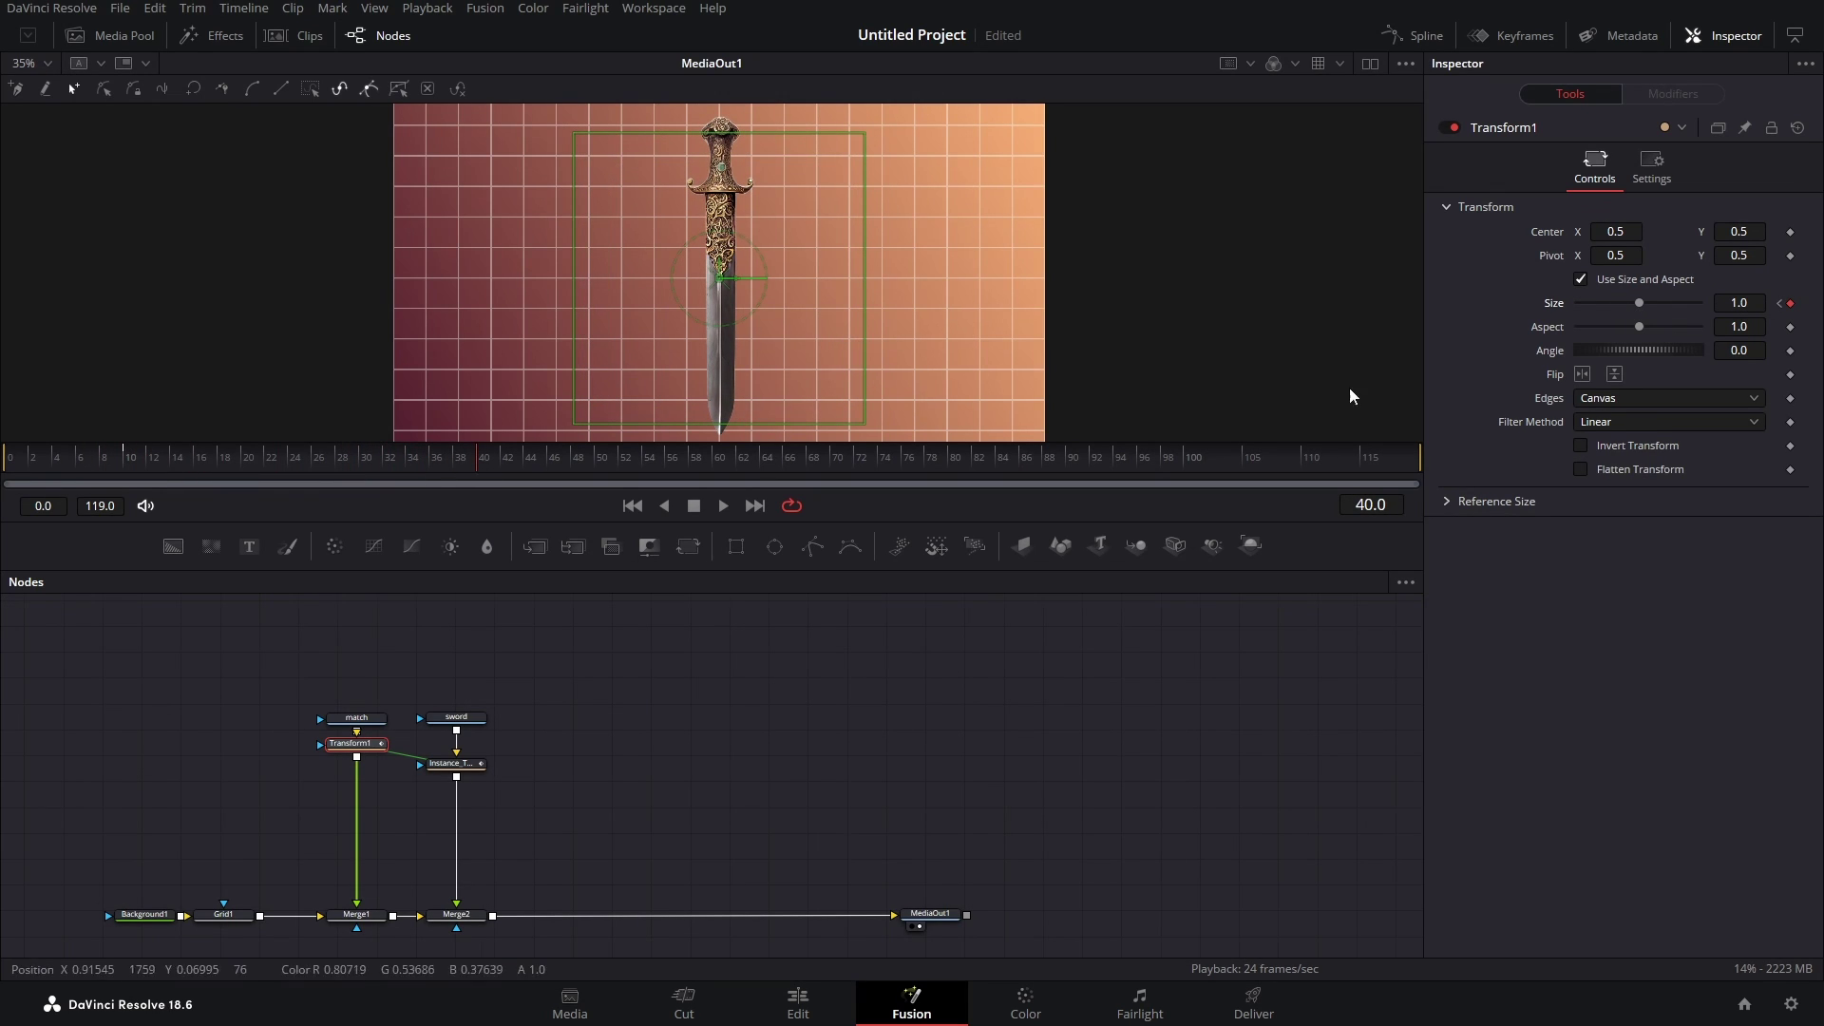
{"action": "scroll", "coordinate": [1739, 302], "scroll_direction": "up", "scroll_amount": 2}
{"action": "scroll", "coordinate": [1739, 302], "scroll_direction": "up", "scroll_amount": 4}
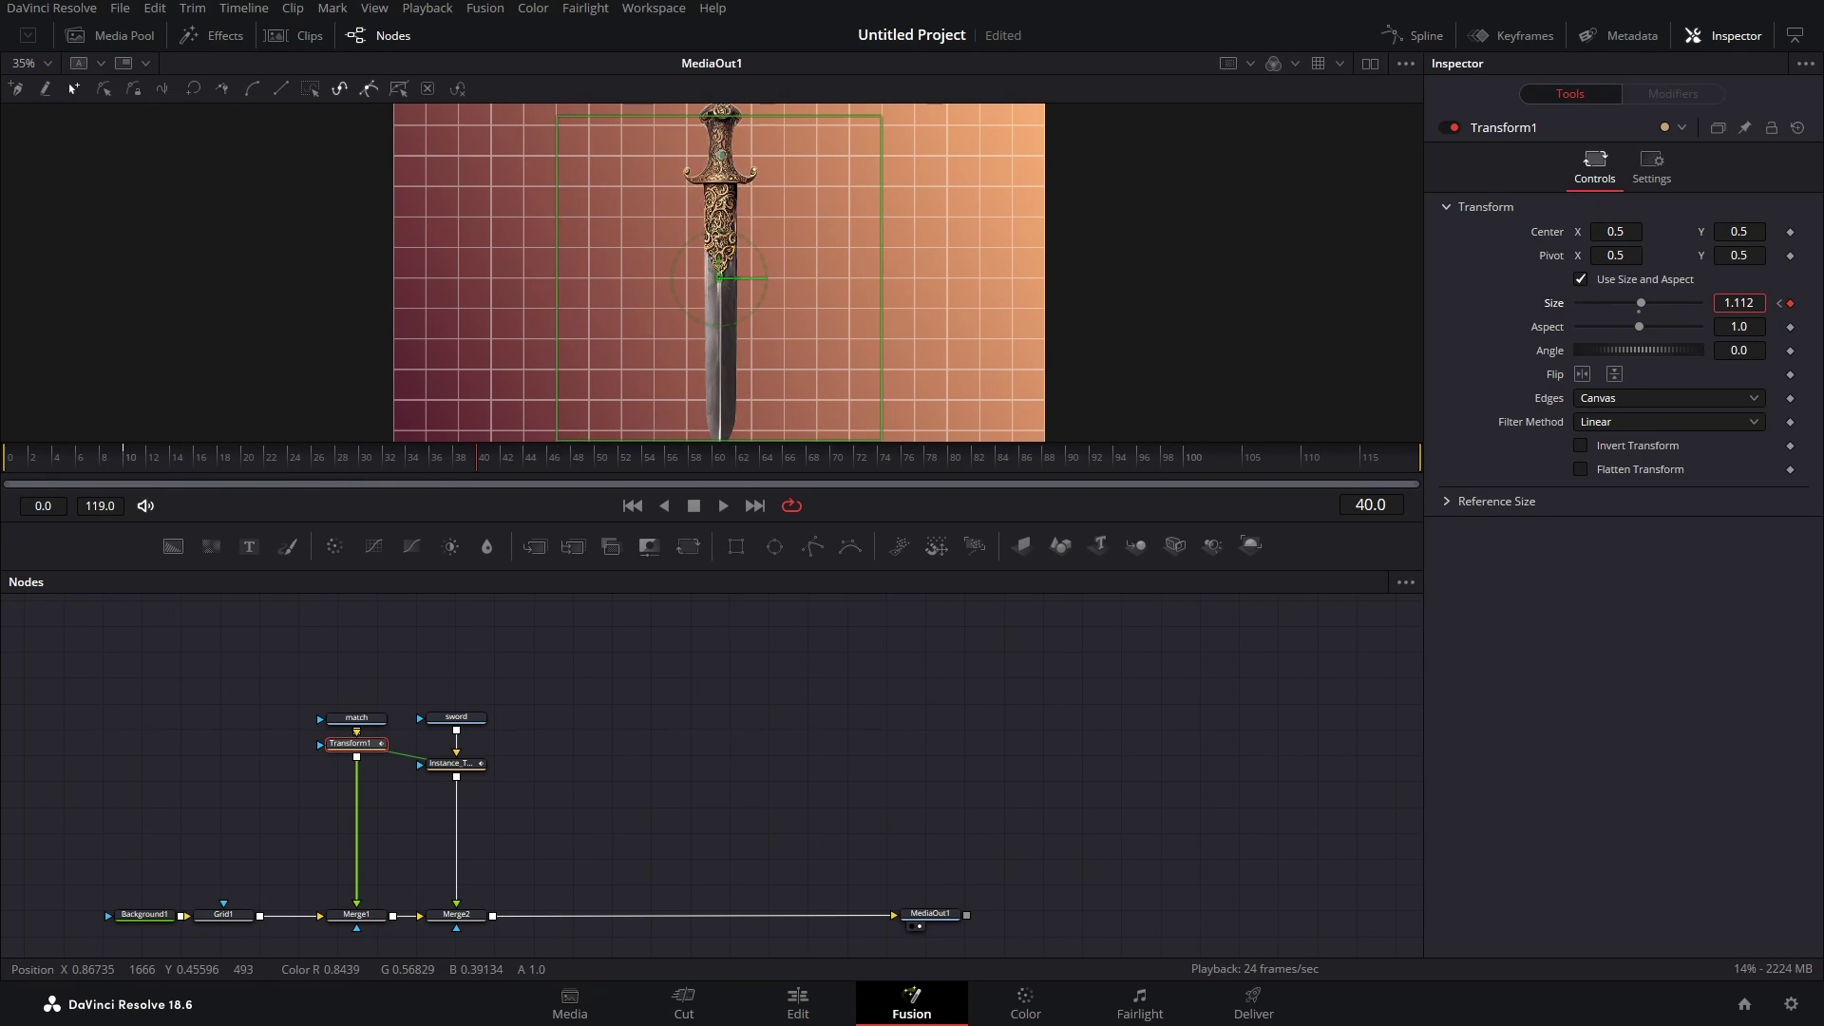
{"action": "type", "text": "1.1"}
{"action": "key", "text": "Return"}
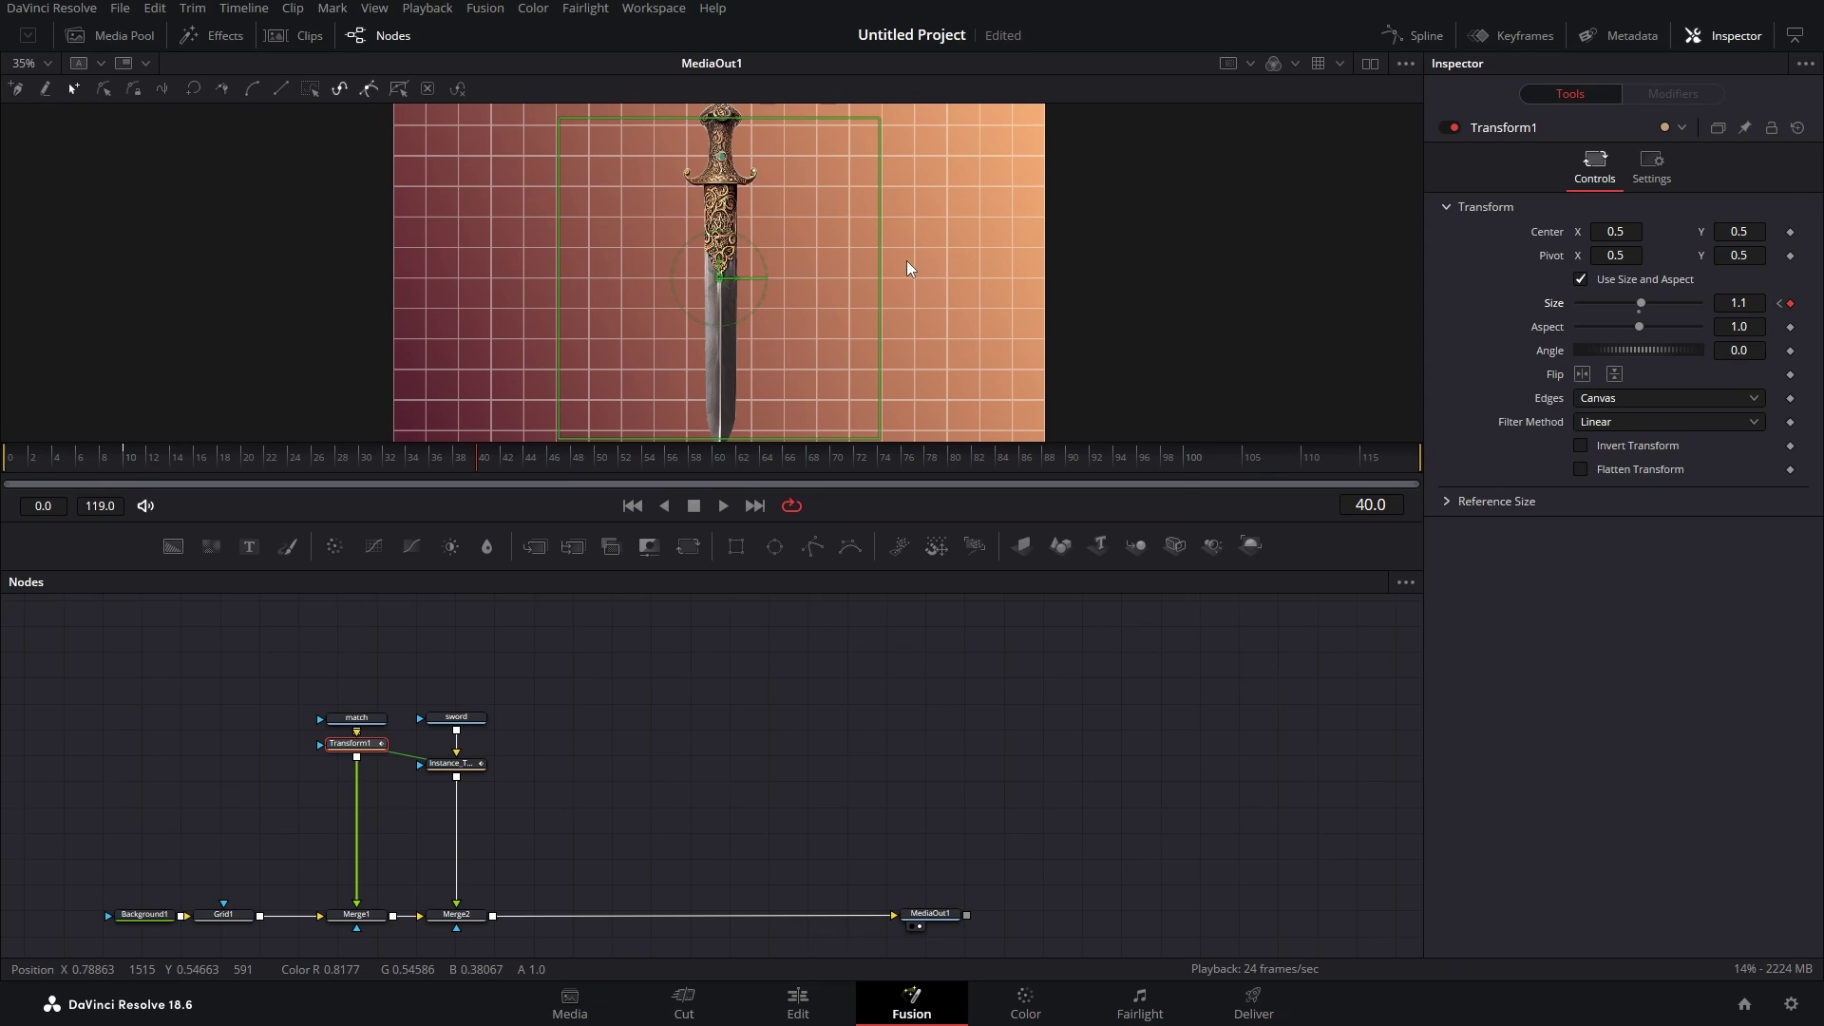
{"action": "scroll", "coordinate": [907, 268], "scroll_direction": "down", "scroll_amount": 1}
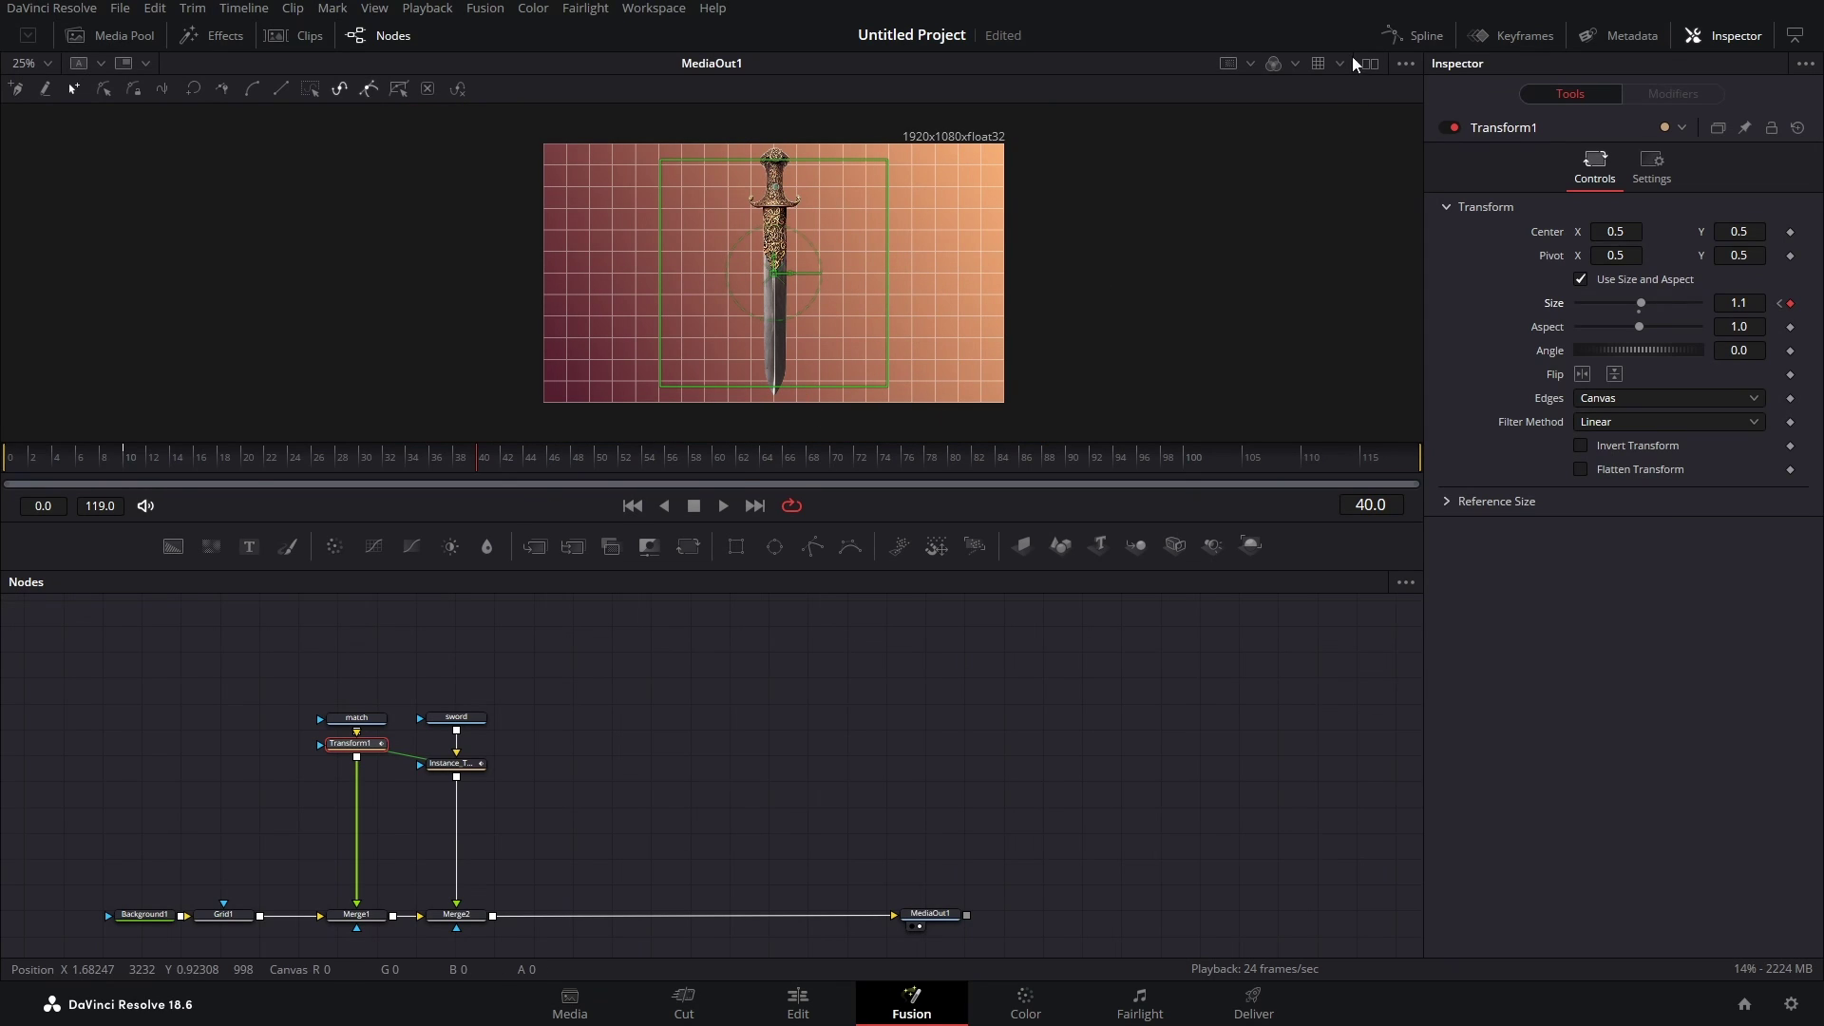
- Display Transform1's Size curve and smooth both keyframes with Ease In and Ease Out at 80
{"action": "left_click", "coordinate": [1416, 35]}
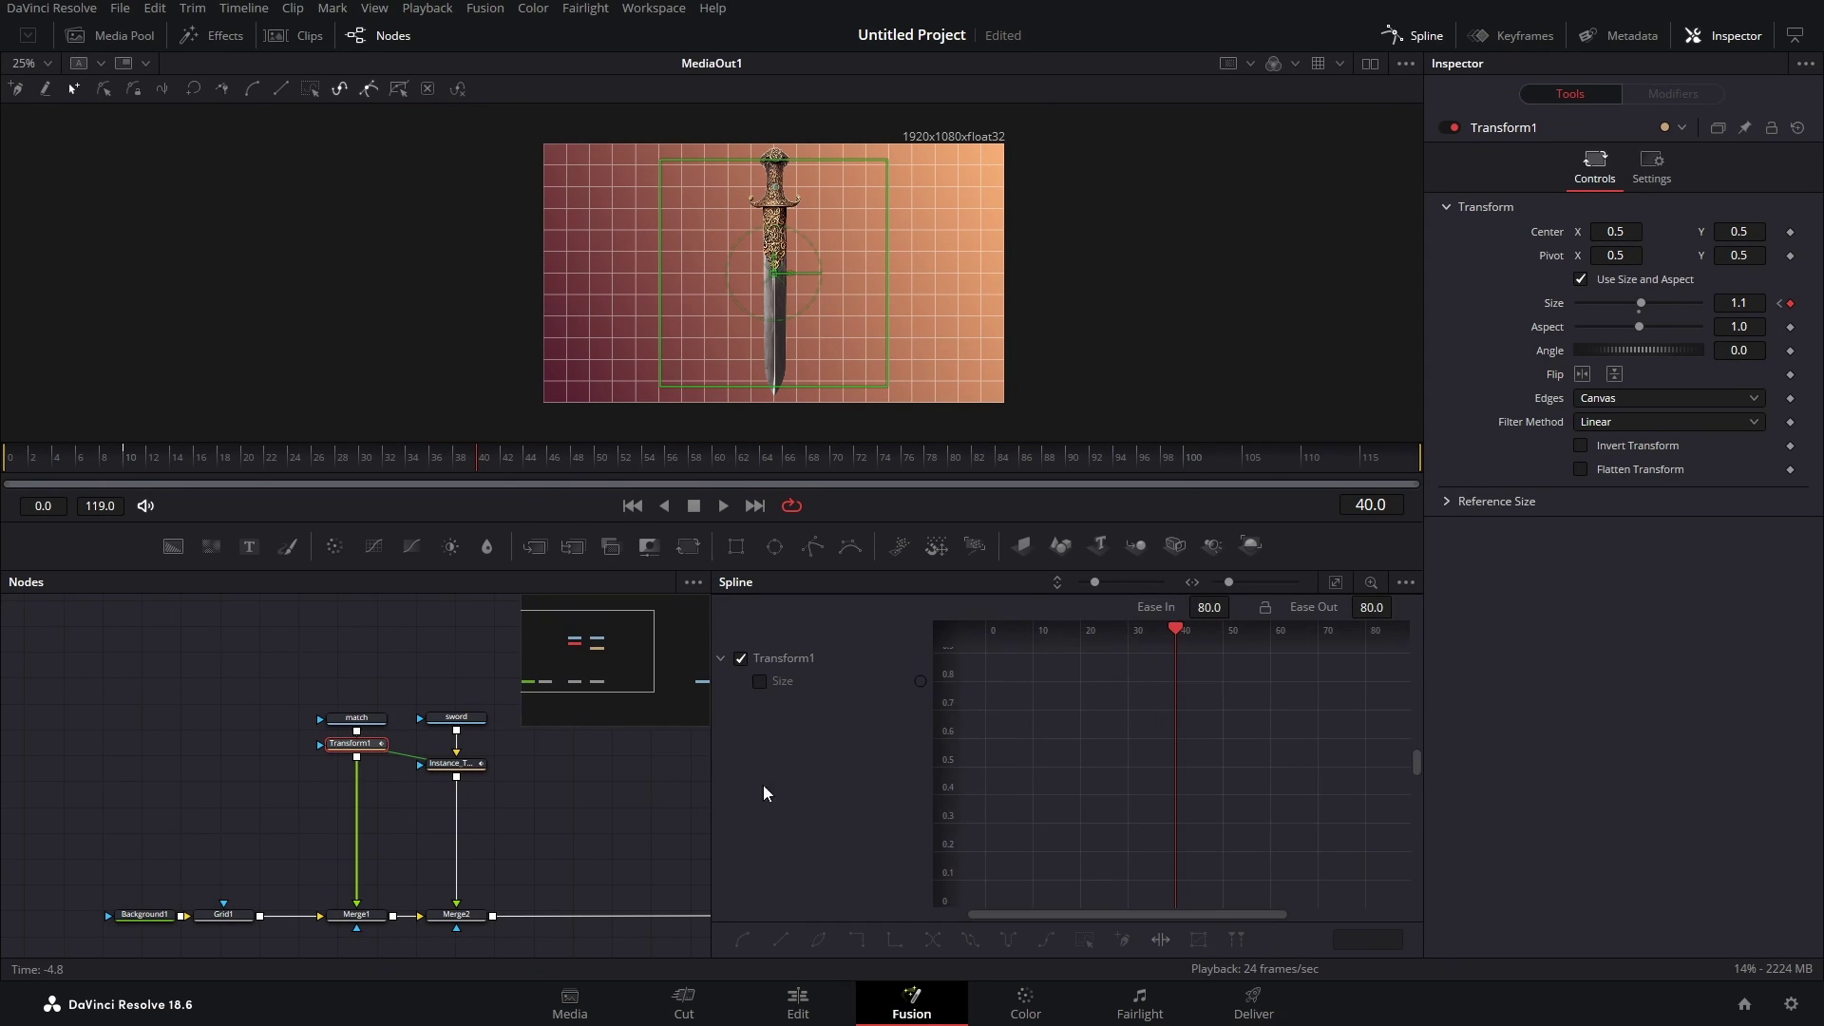
{"action": "left_click", "coordinate": [759, 684]}
{"action": "left_click", "coordinate": [1335, 581]}
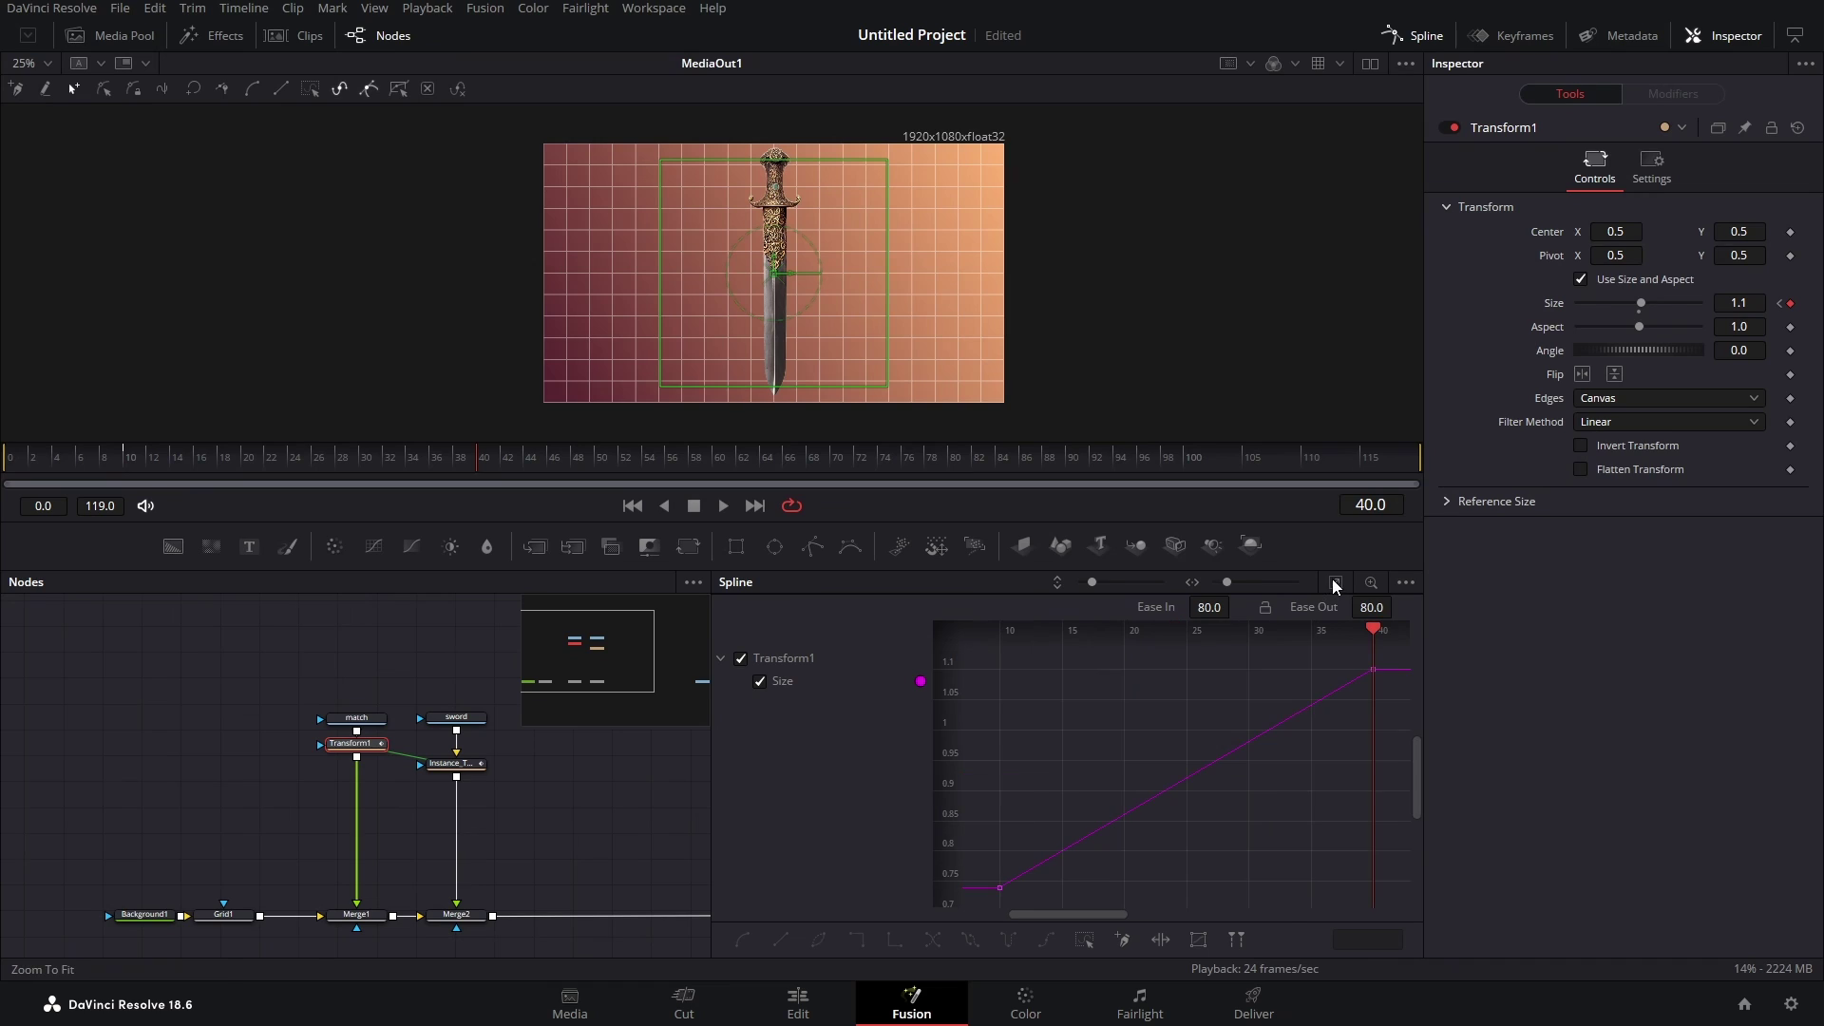
{"action": "left_click", "coordinate": [1084, 940]}
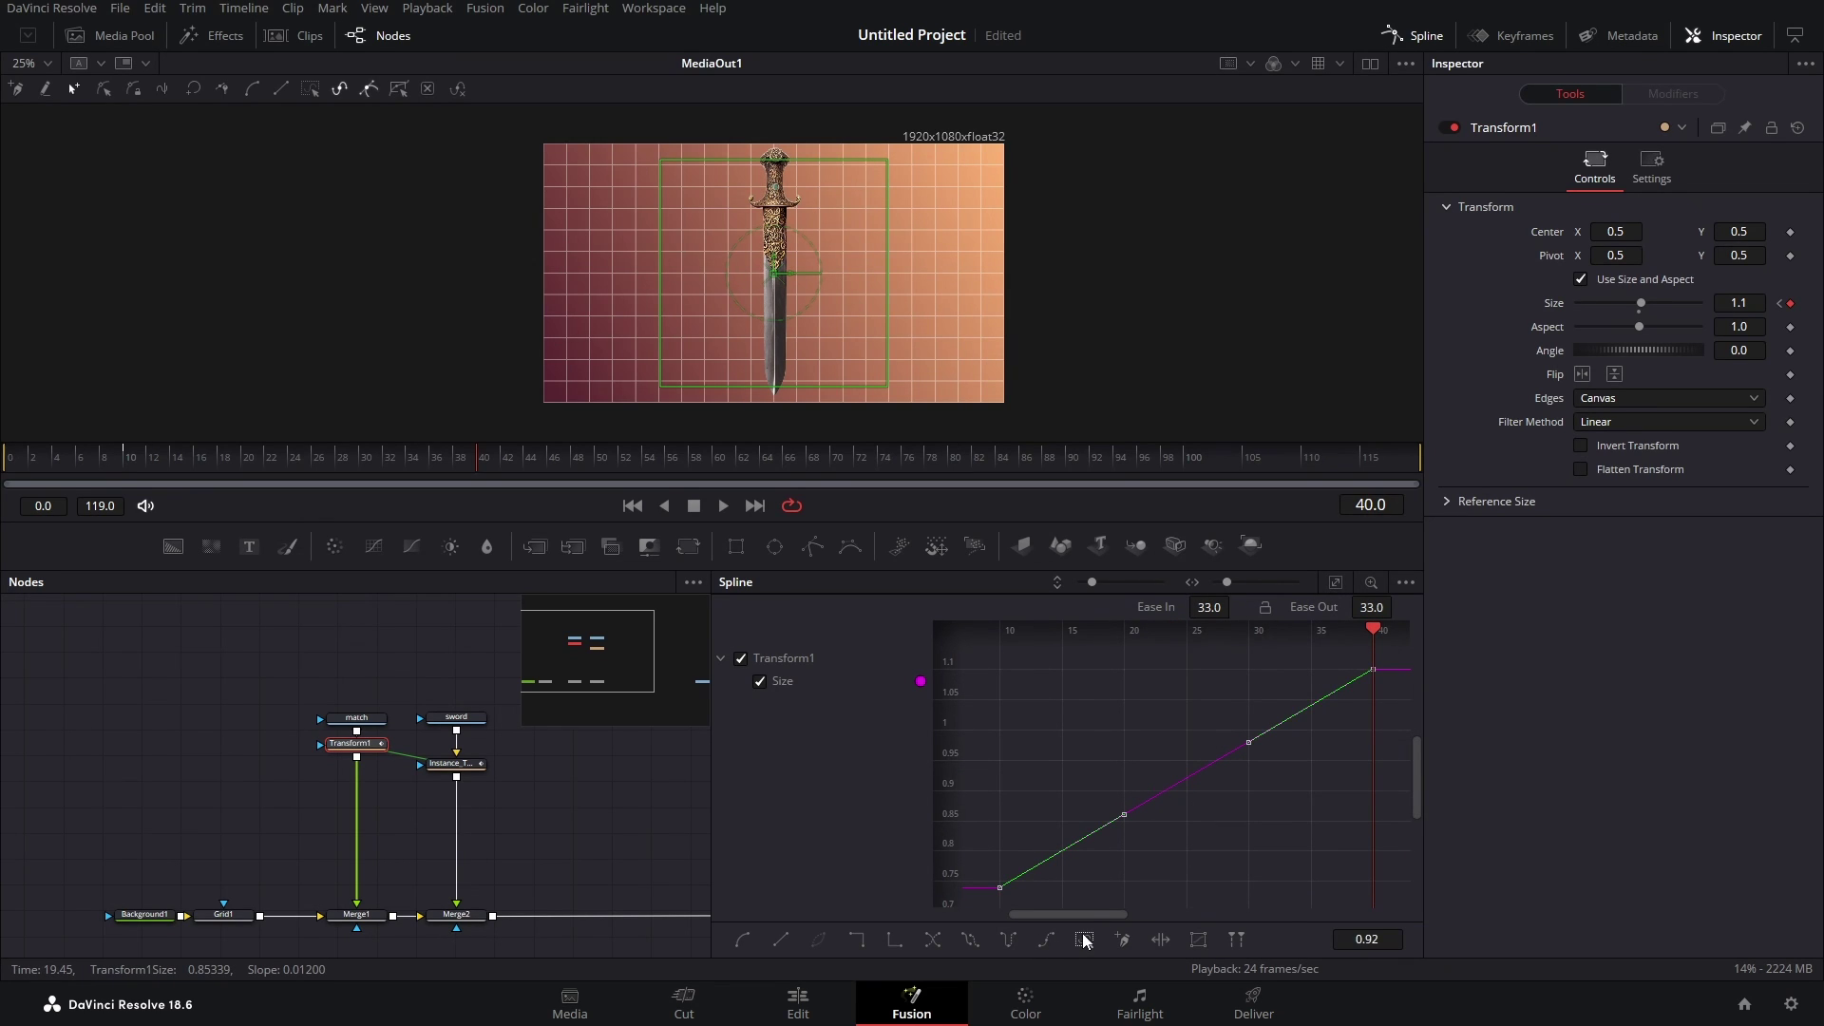
{"action": "key", "text": "shift+s"}
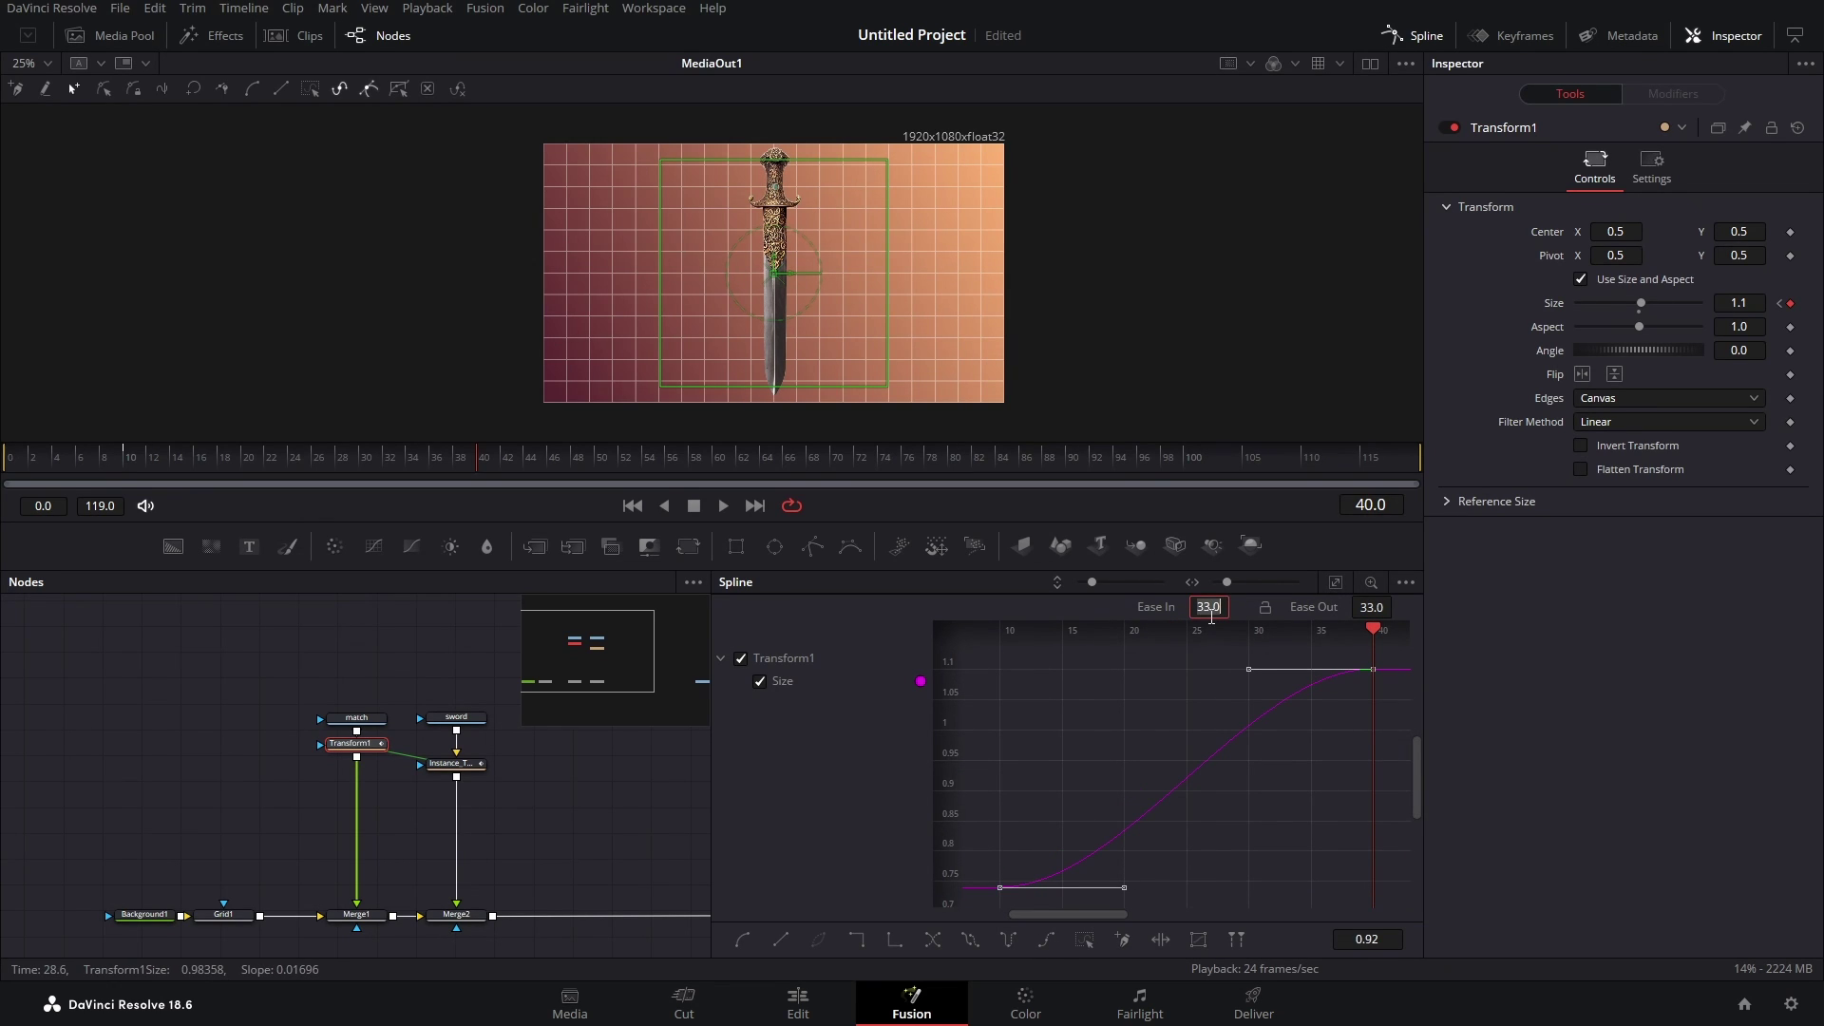
{"action": "type", "text": "80"}
{"action": "key", "text": "Tab"}
{"action": "type", "text": "80"}
{"action": "key", "text": "Return"}
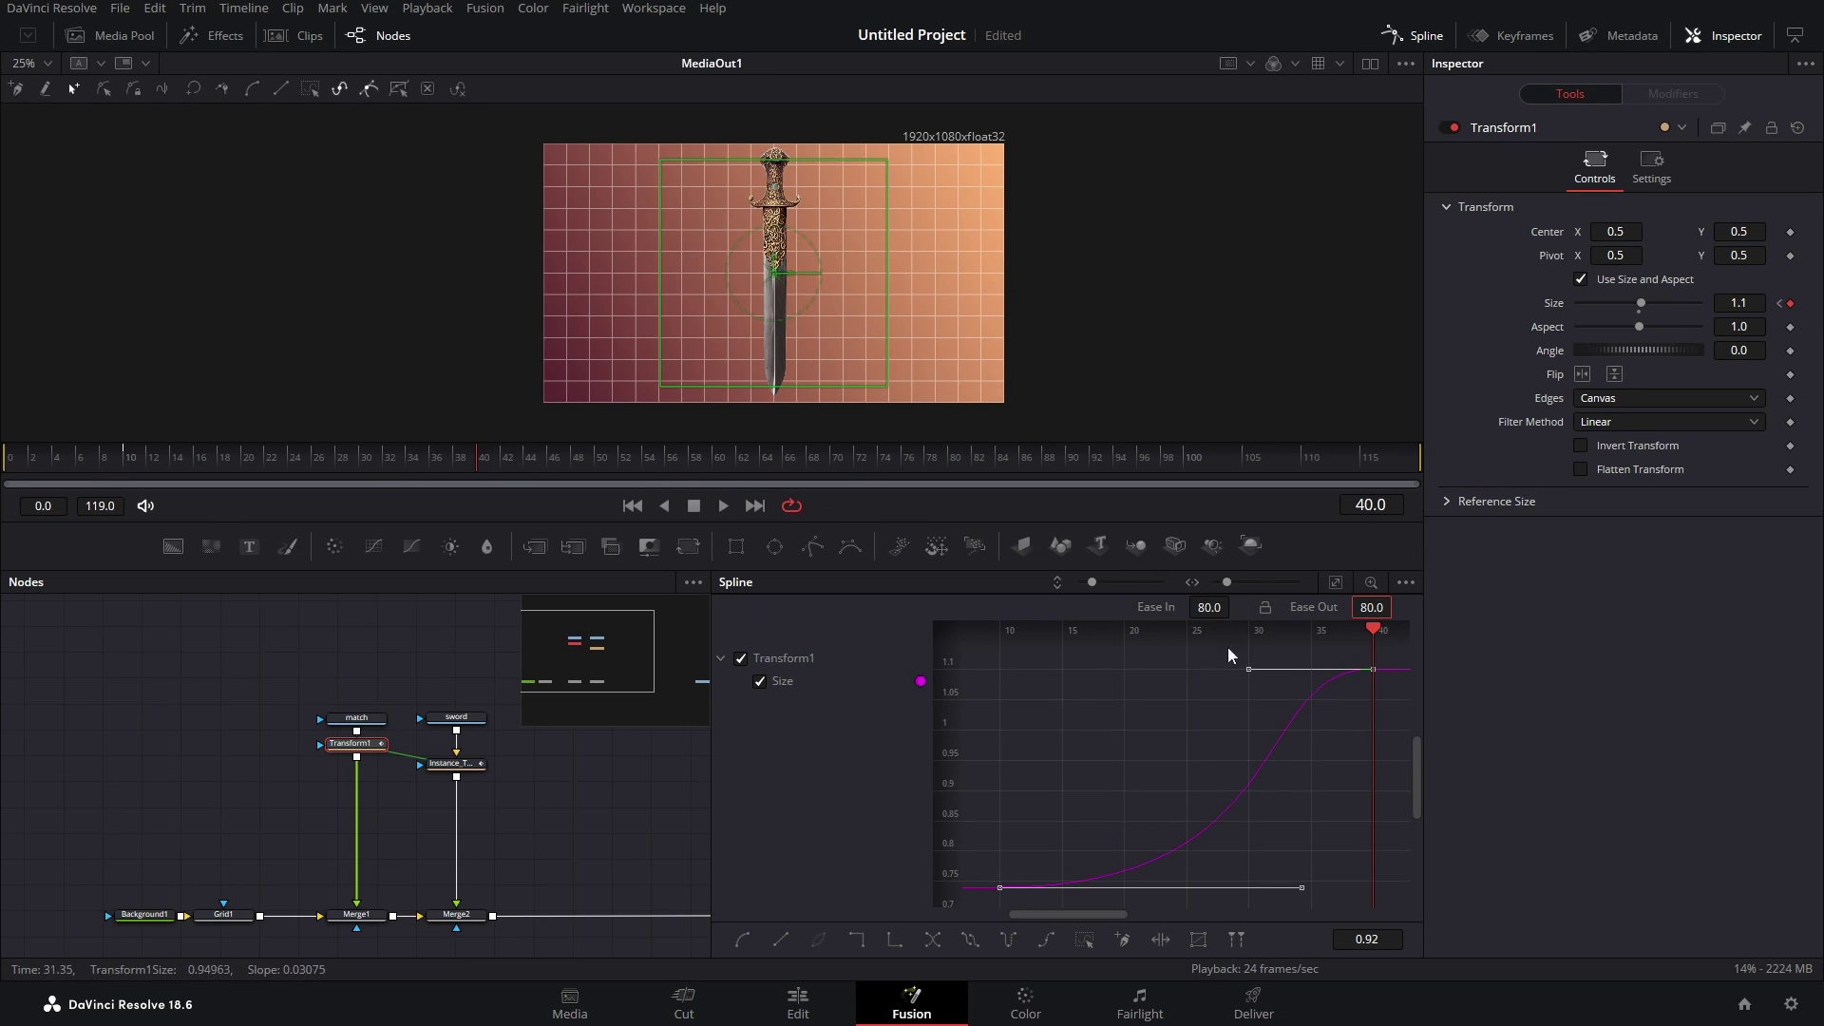
- Enlarge the viewer and play the scaling match cut from frame 10
{"action": "left_click_drag", "start_coordinate": [203, 466], "coordinate": [129, 458]}
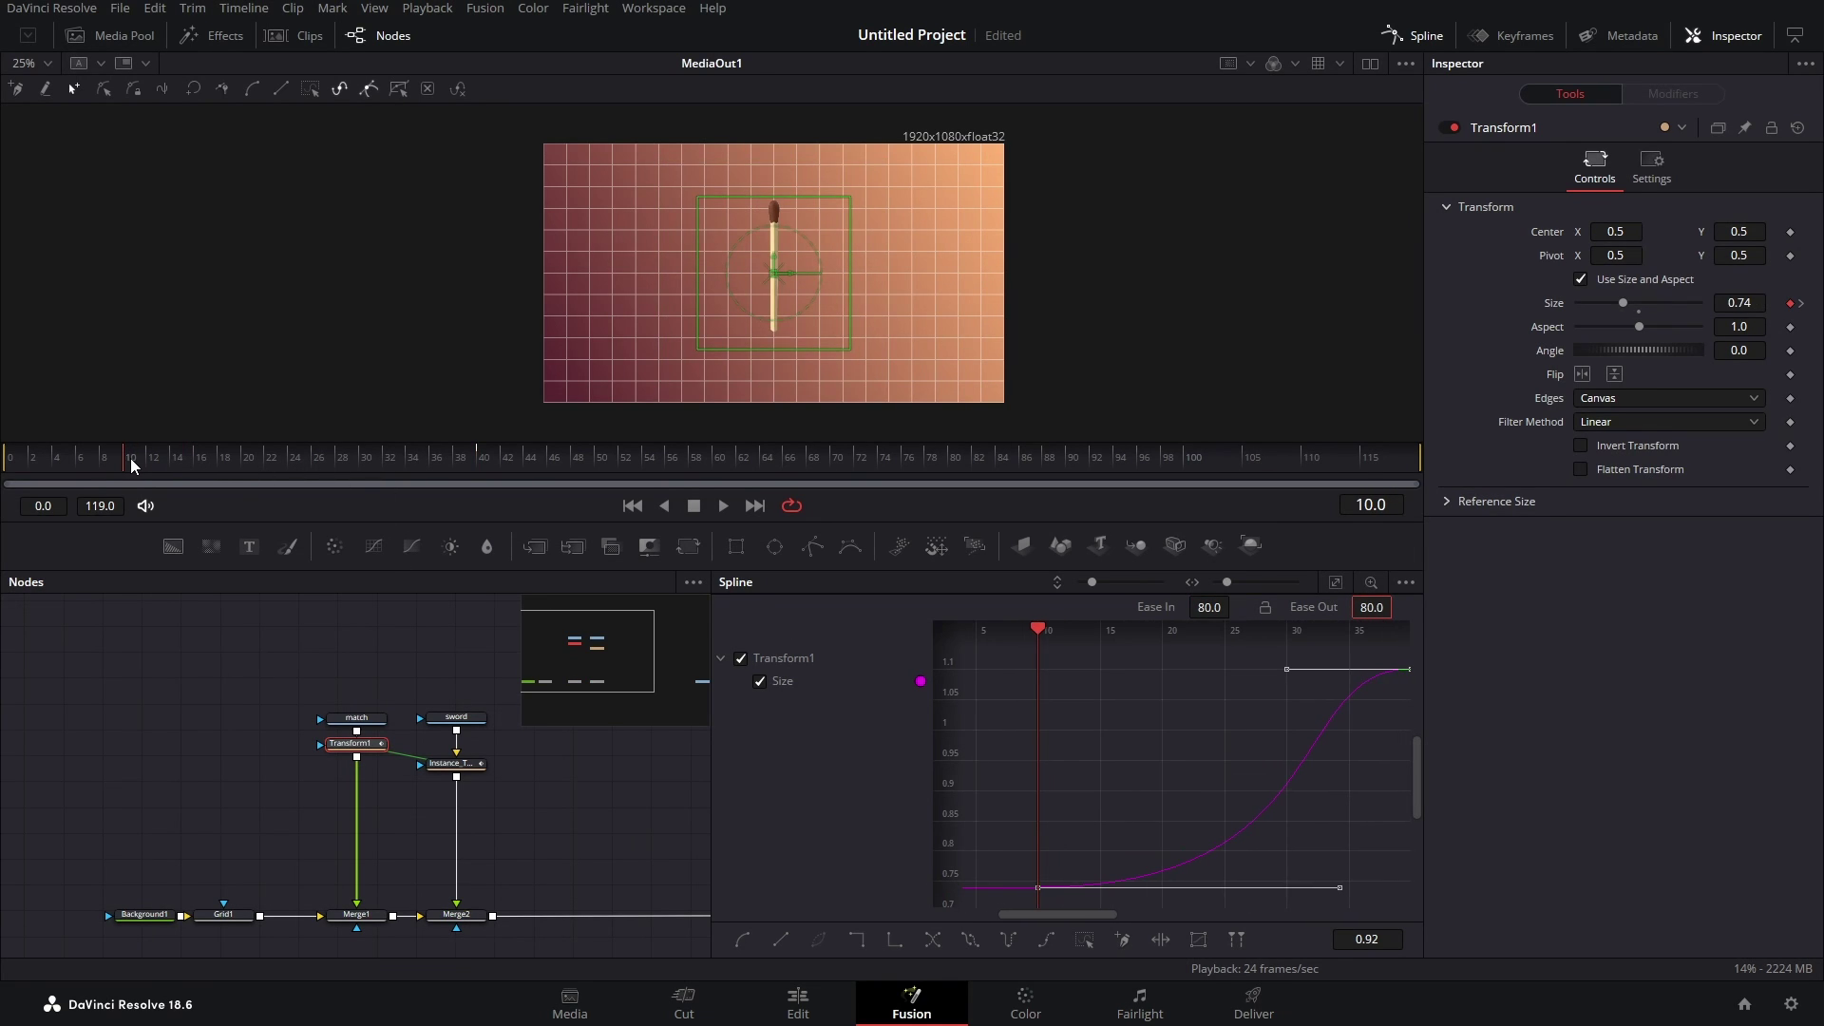
{"action": "left_click", "coordinate": [1407, 35]}
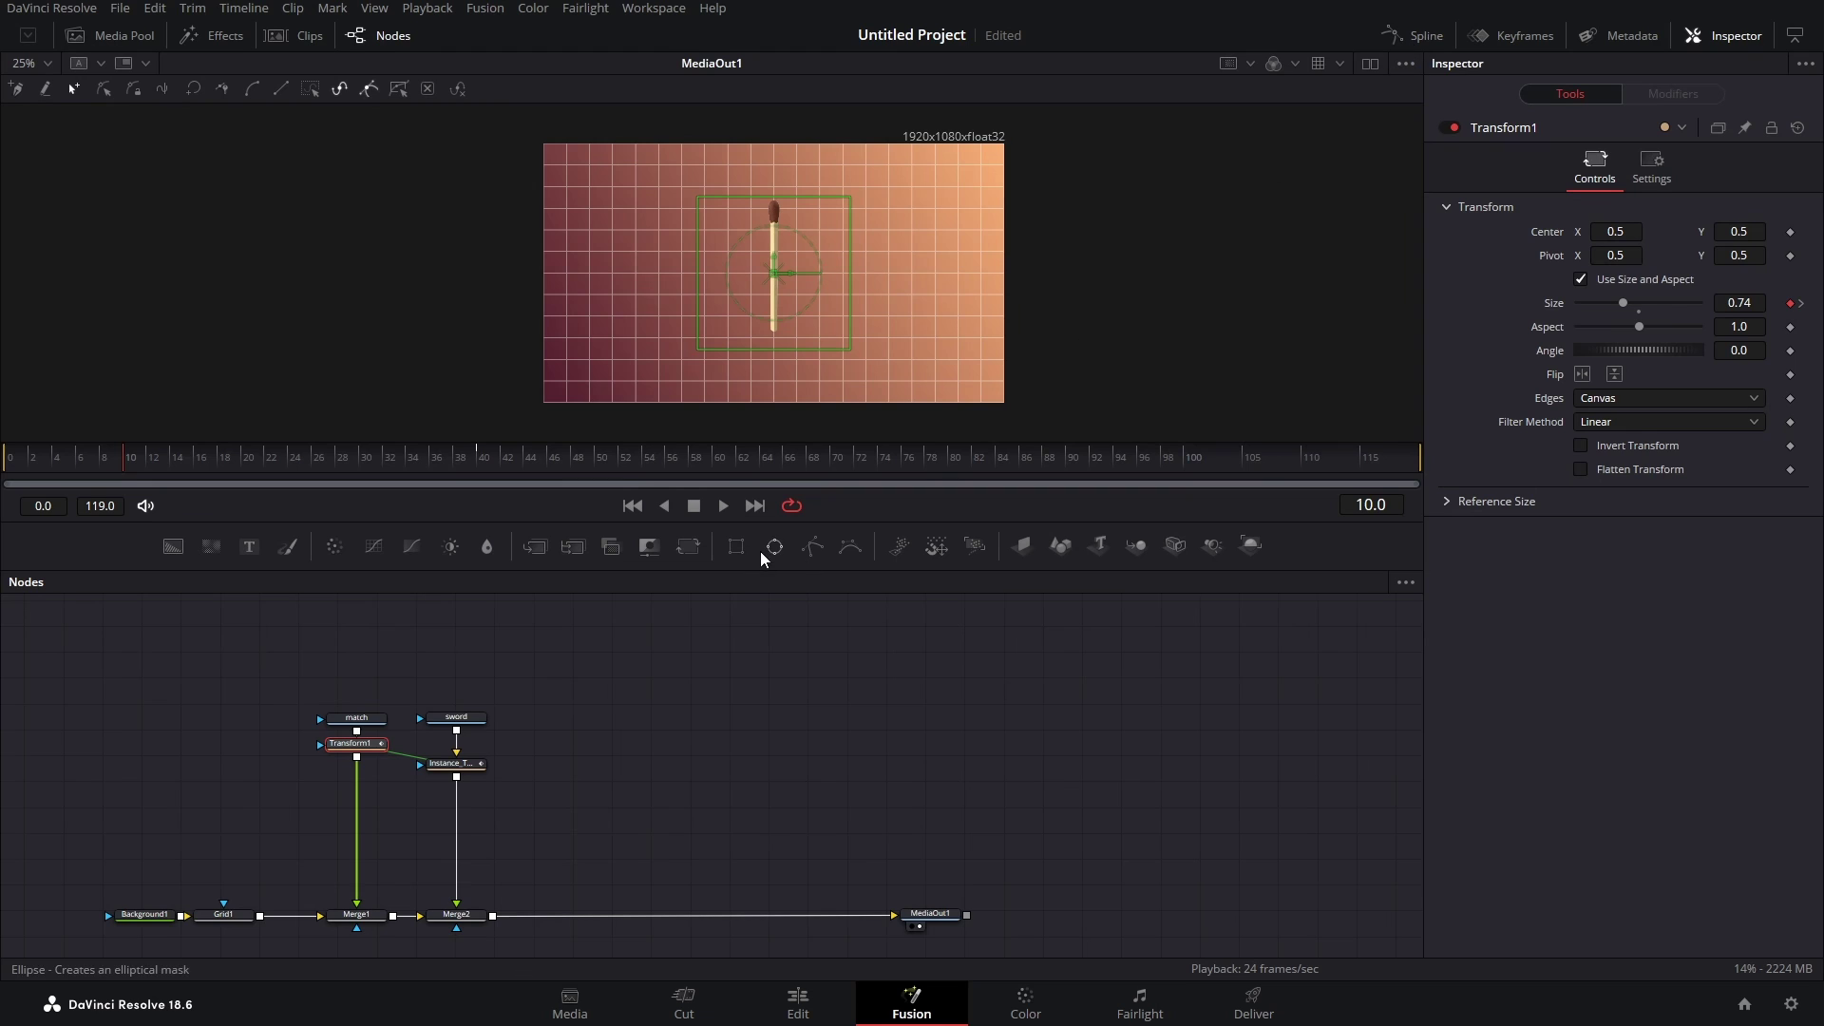
{"action": "left_click_drag", "start_coordinate": [772, 571], "coordinate": [772, 806]}
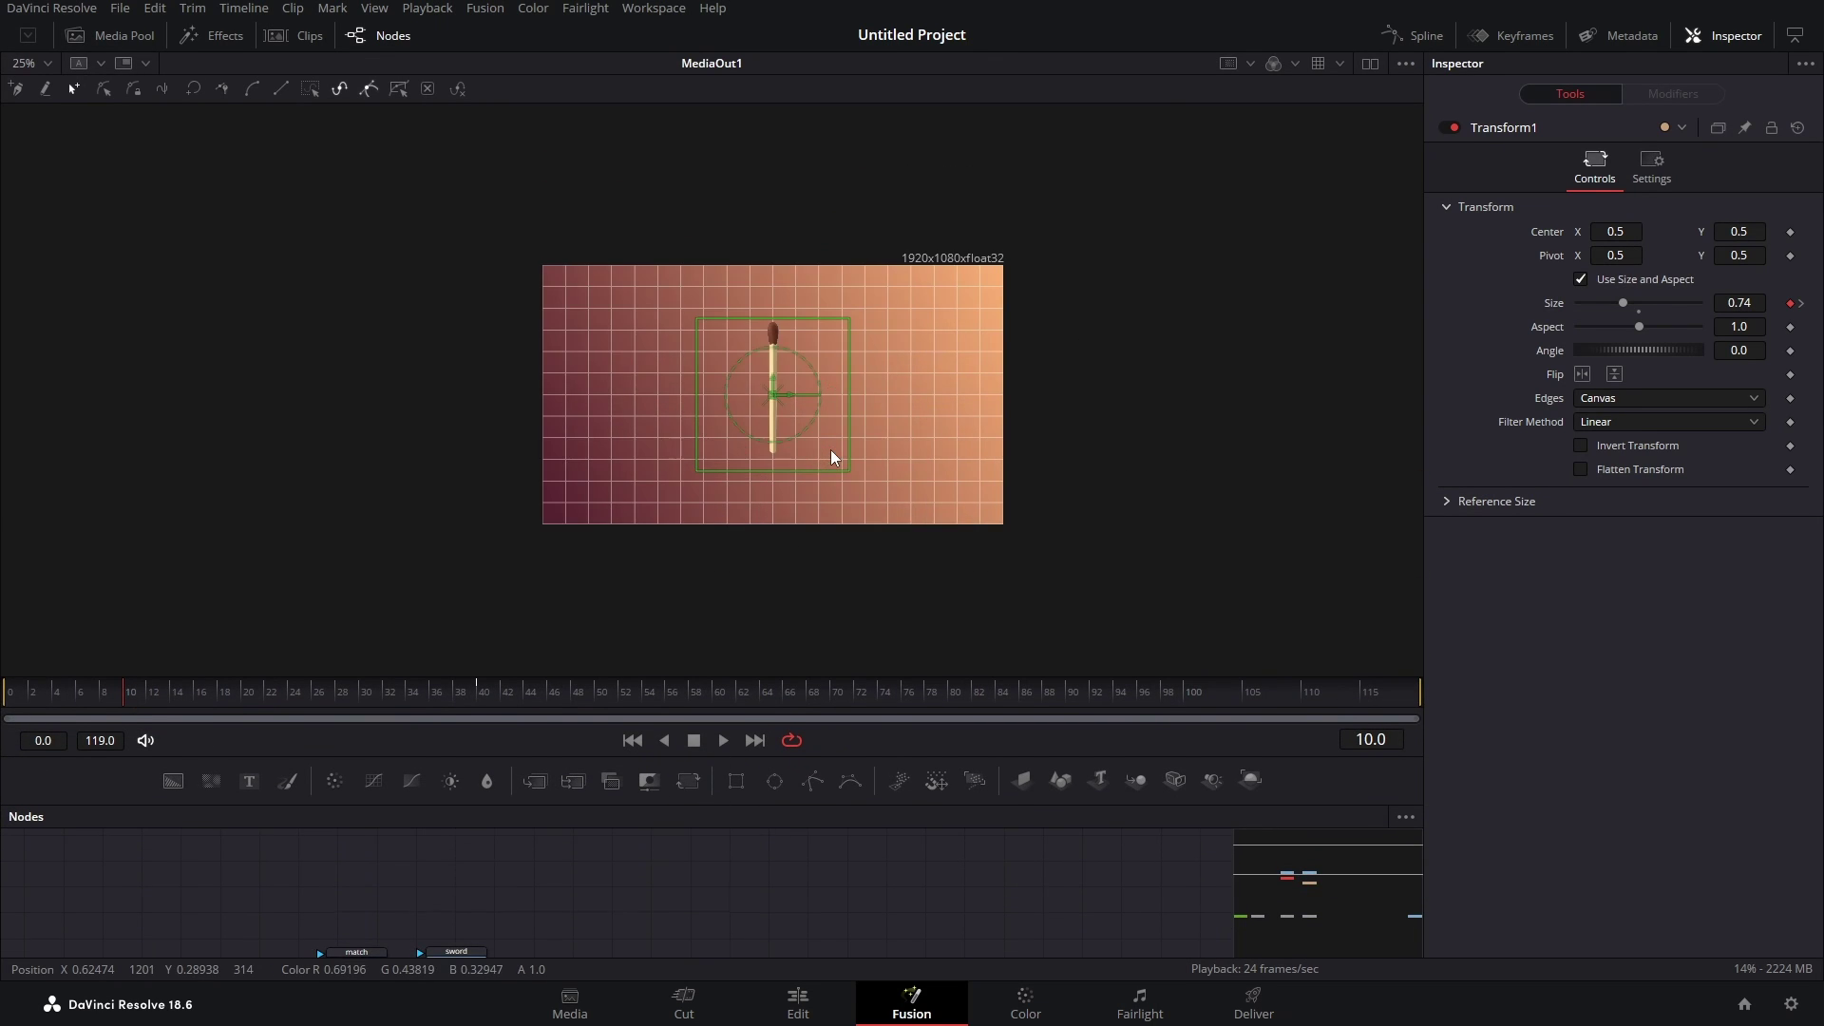
{"action": "scroll", "coordinate": [830, 456], "scroll_direction": "up", "scroll_amount": 2}
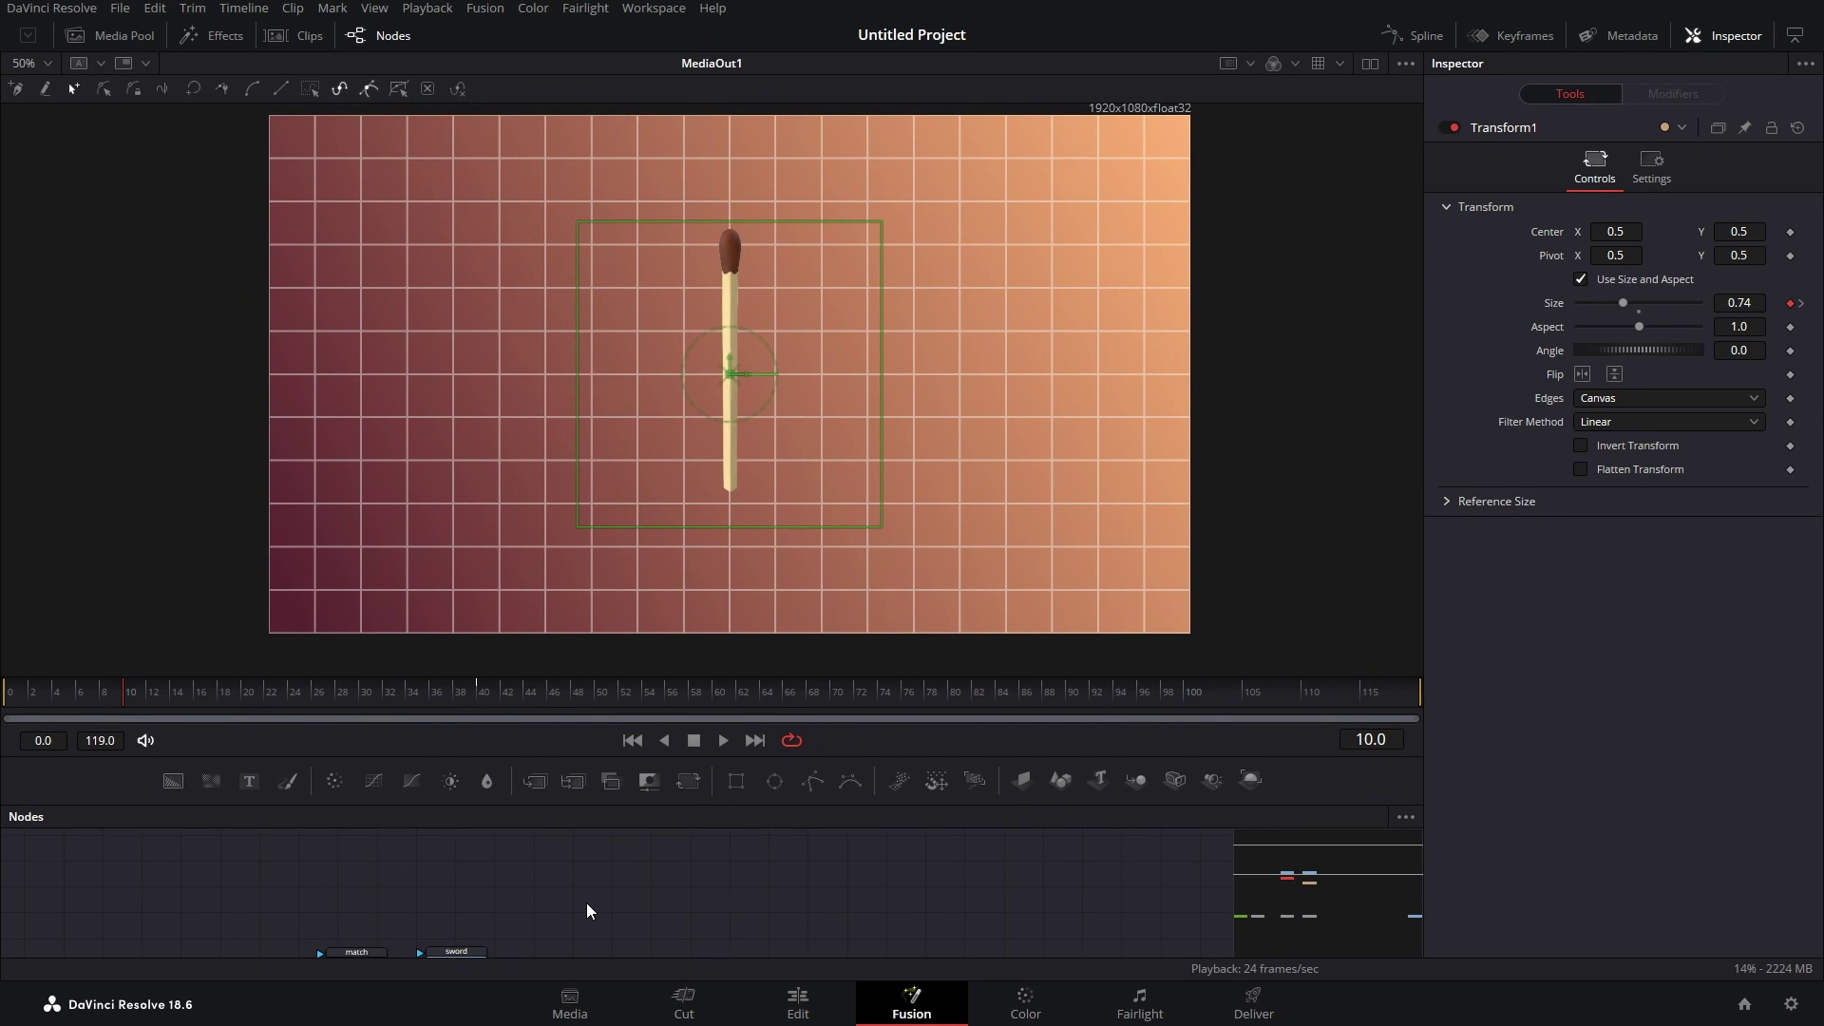
{"action": "left_click", "coordinate": [720, 741]}
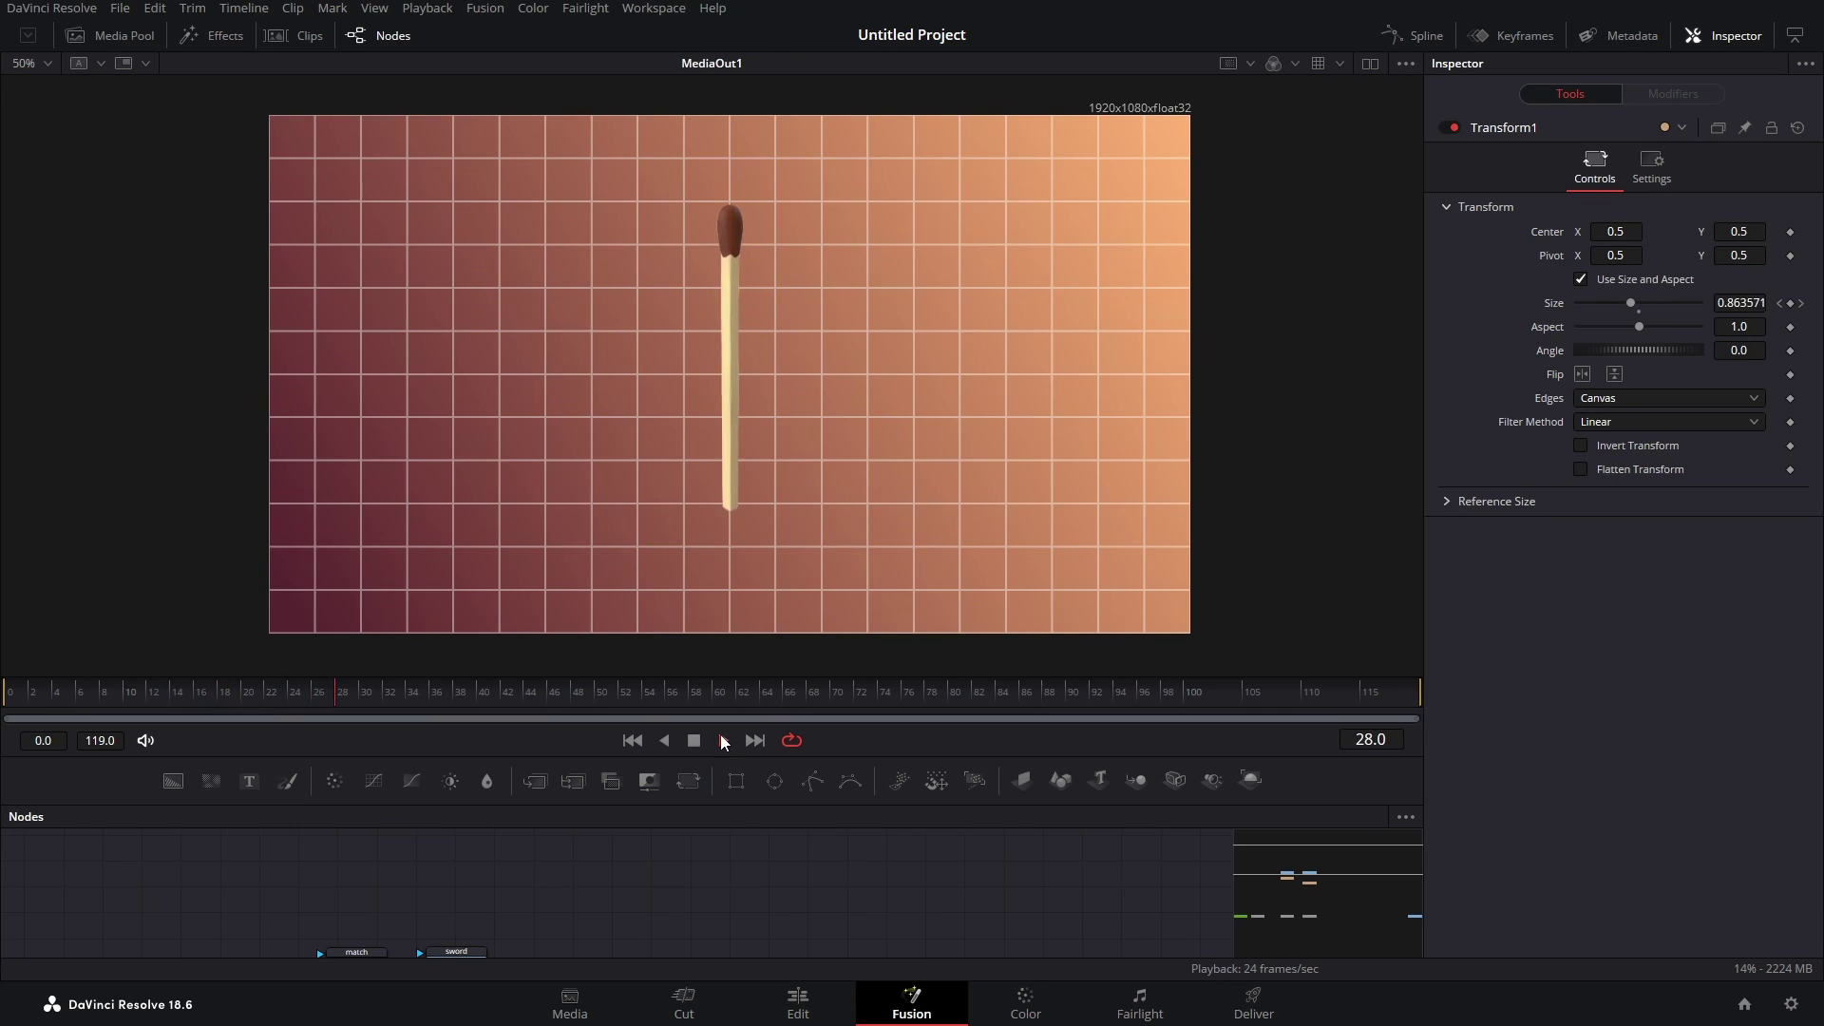
{"action": "left_click", "coordinate": [694, 740]}
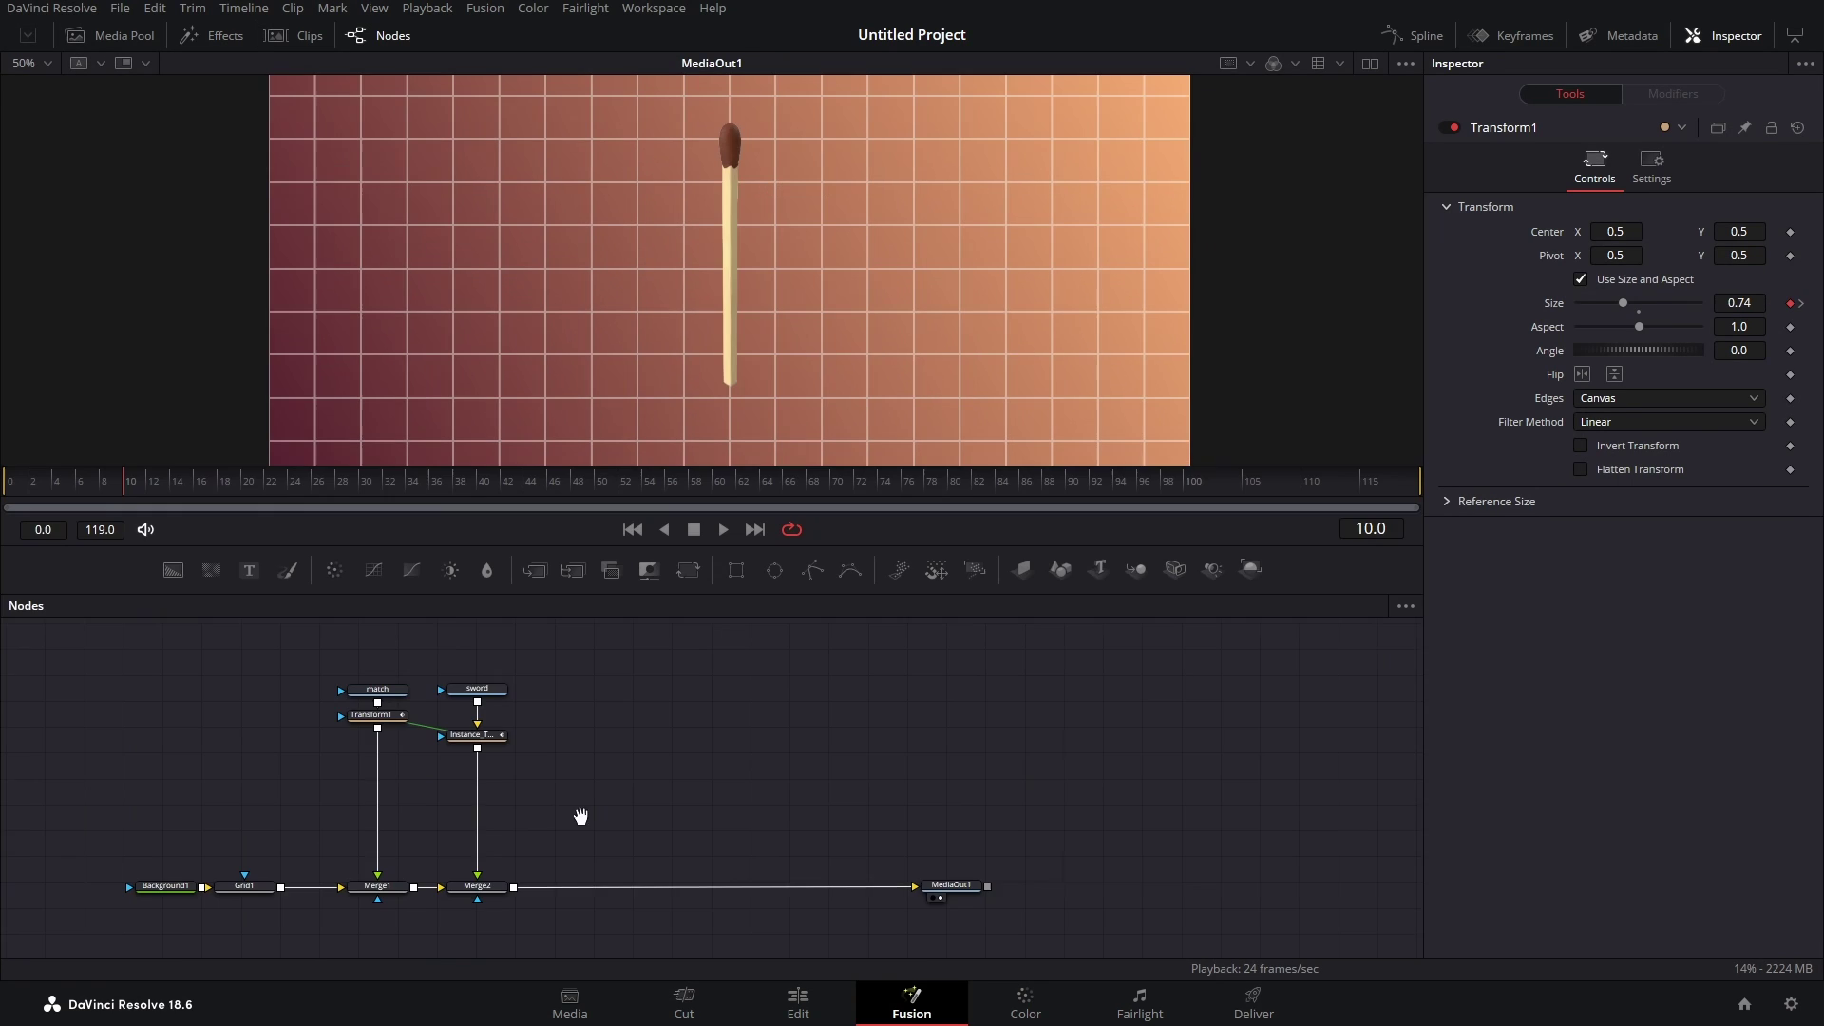
- Extract the match and sword branches with Merge1 and Merge2 from the pipeline, leaving Grid1 connected directly to MediaOut1
{"action": "left_click_drag", "start_coordinate": [327, 651], "coordinate": [489, 807]}
{"action": "left_click", "coordinate": [489, 808]}
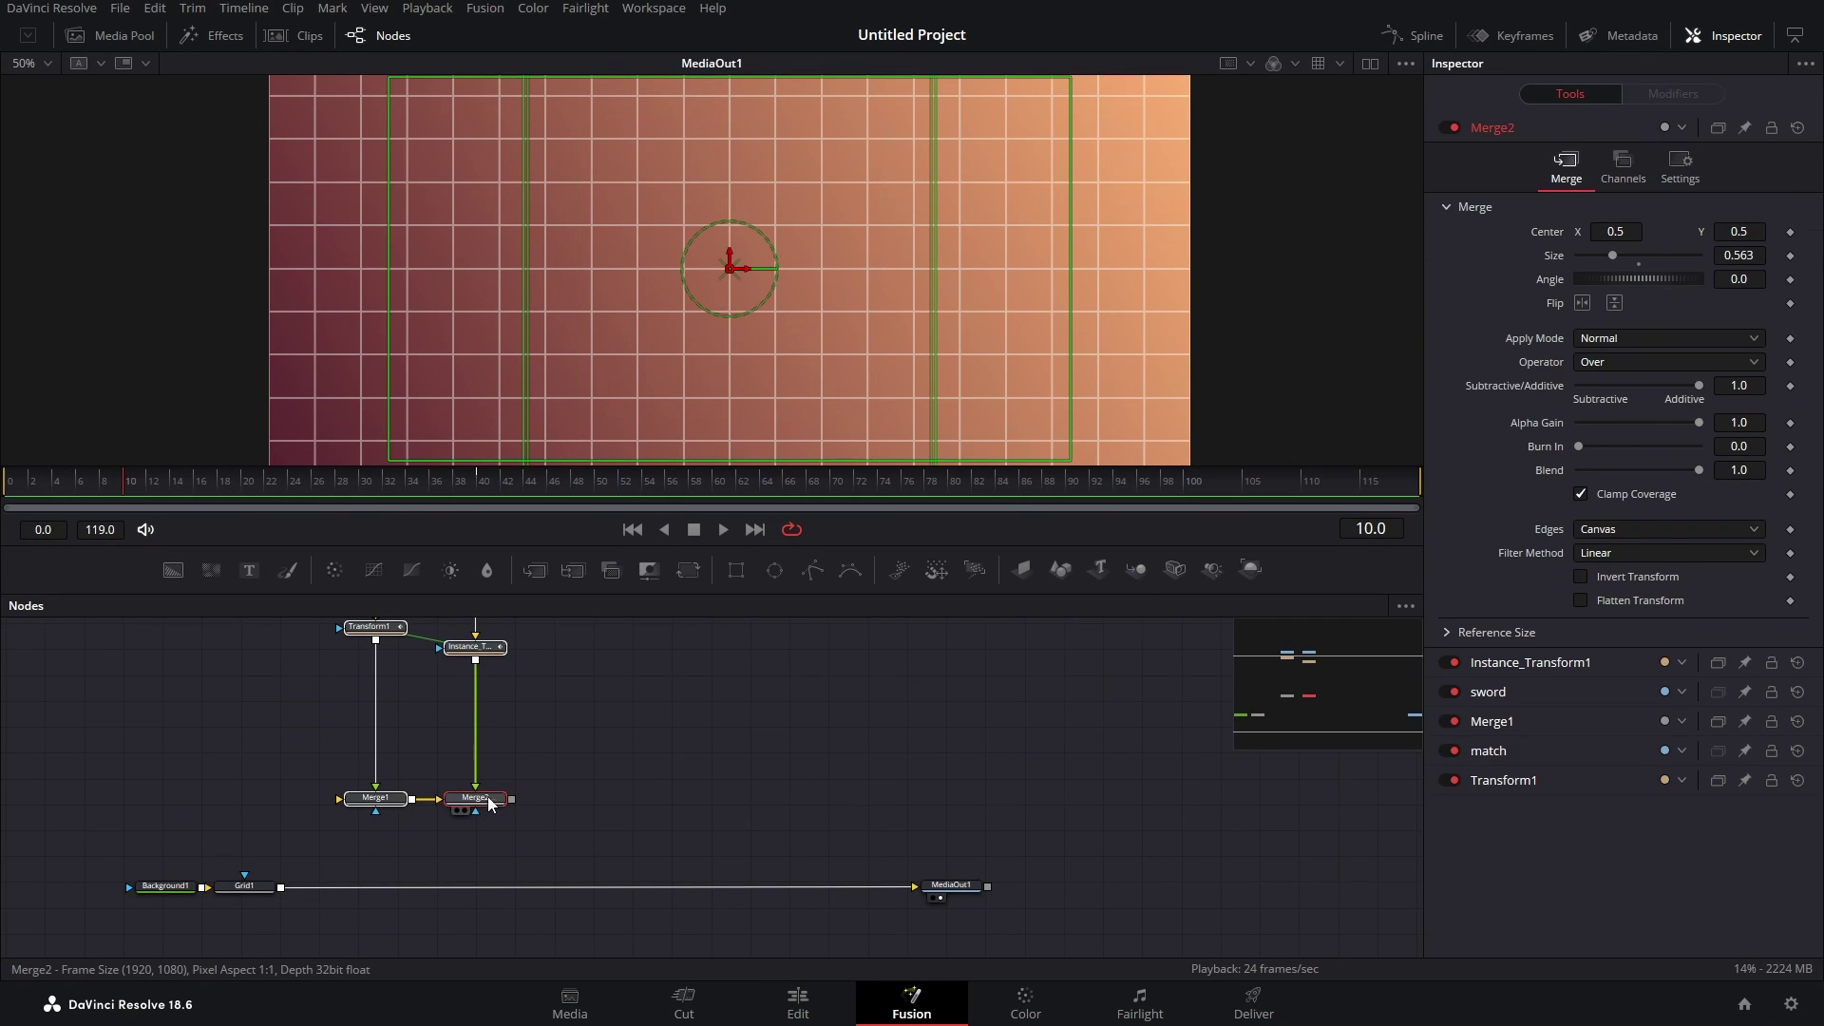
{"action": "scroll", "coordinate": [546, 725], "scroll_direction": "up", "scroll_amount": 3}
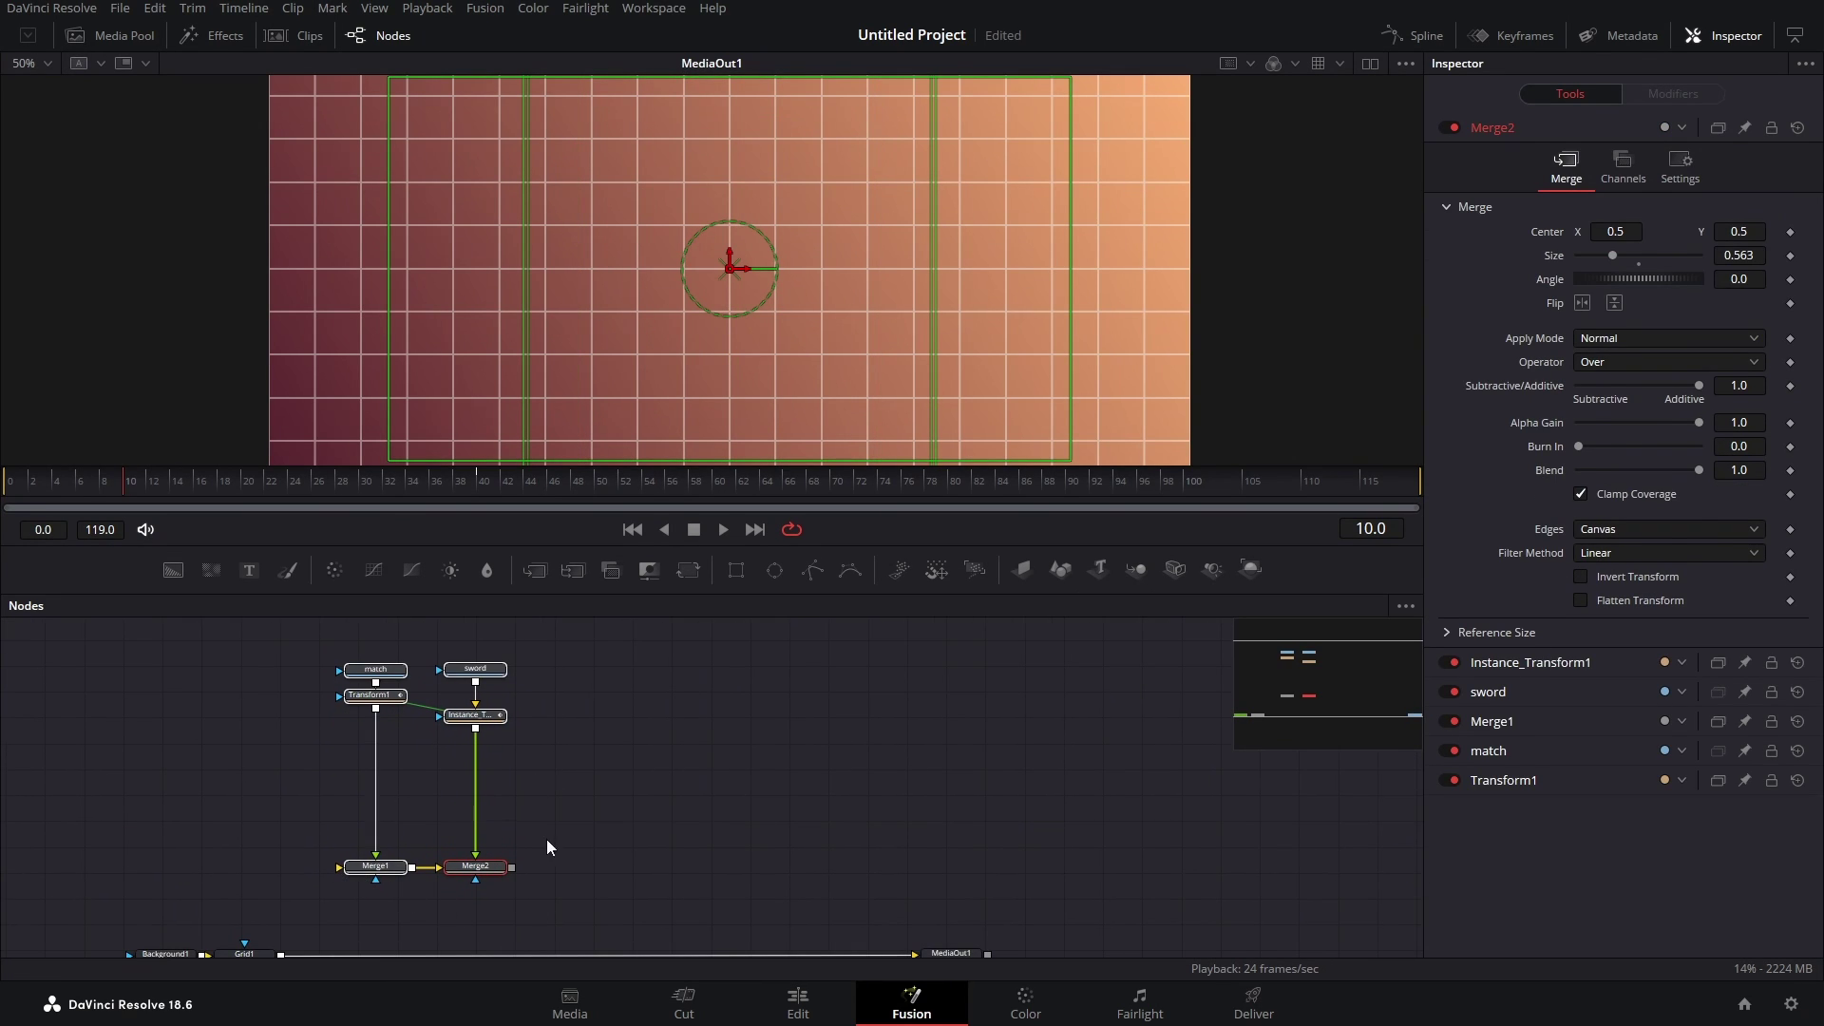
{"action": "scroll", "coordinate": [582, 872], "scroll_direction": "down", "scroll_amount": 5}
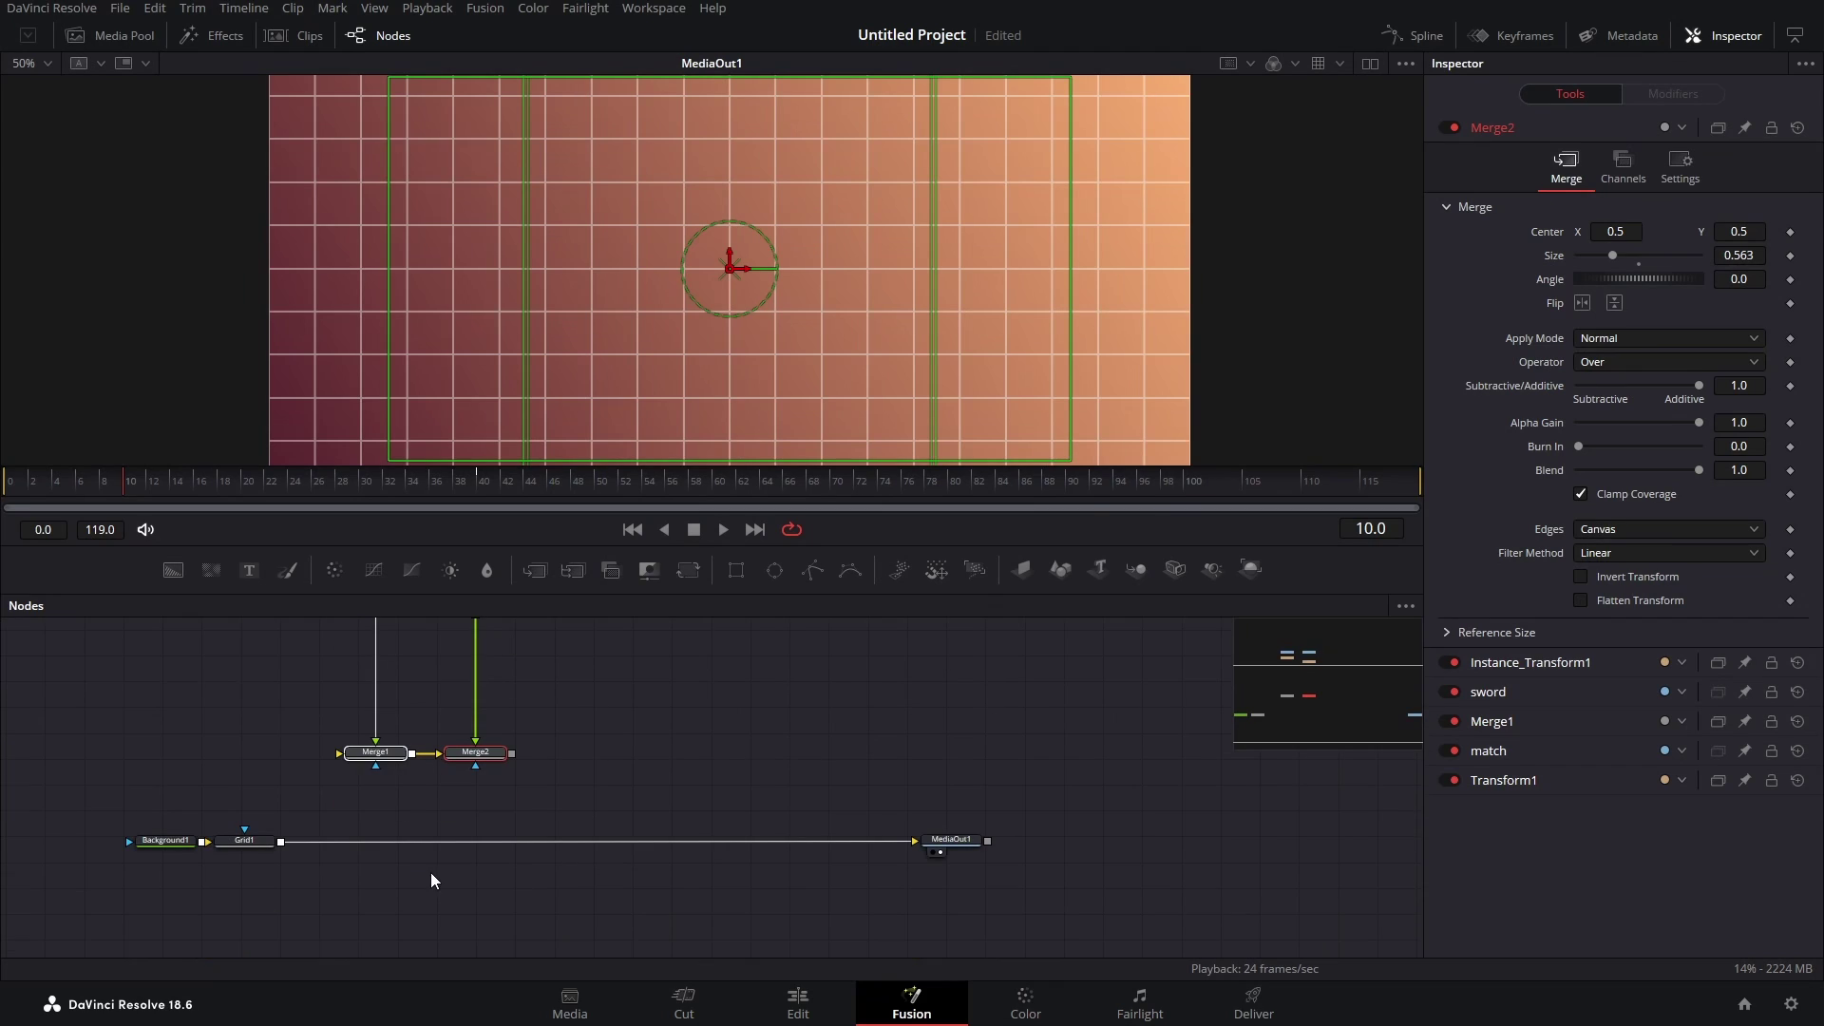
- Feed a new fully transparent Background node into Merge1 and merge Merge2's output over Grid1 ahead of MediaOut1
{"action": "left_click", "coordinate": [657, 701]}
{"action": "left_click_drag", "start_coordinate": [159, 568], "coordinate": [339, 754]}
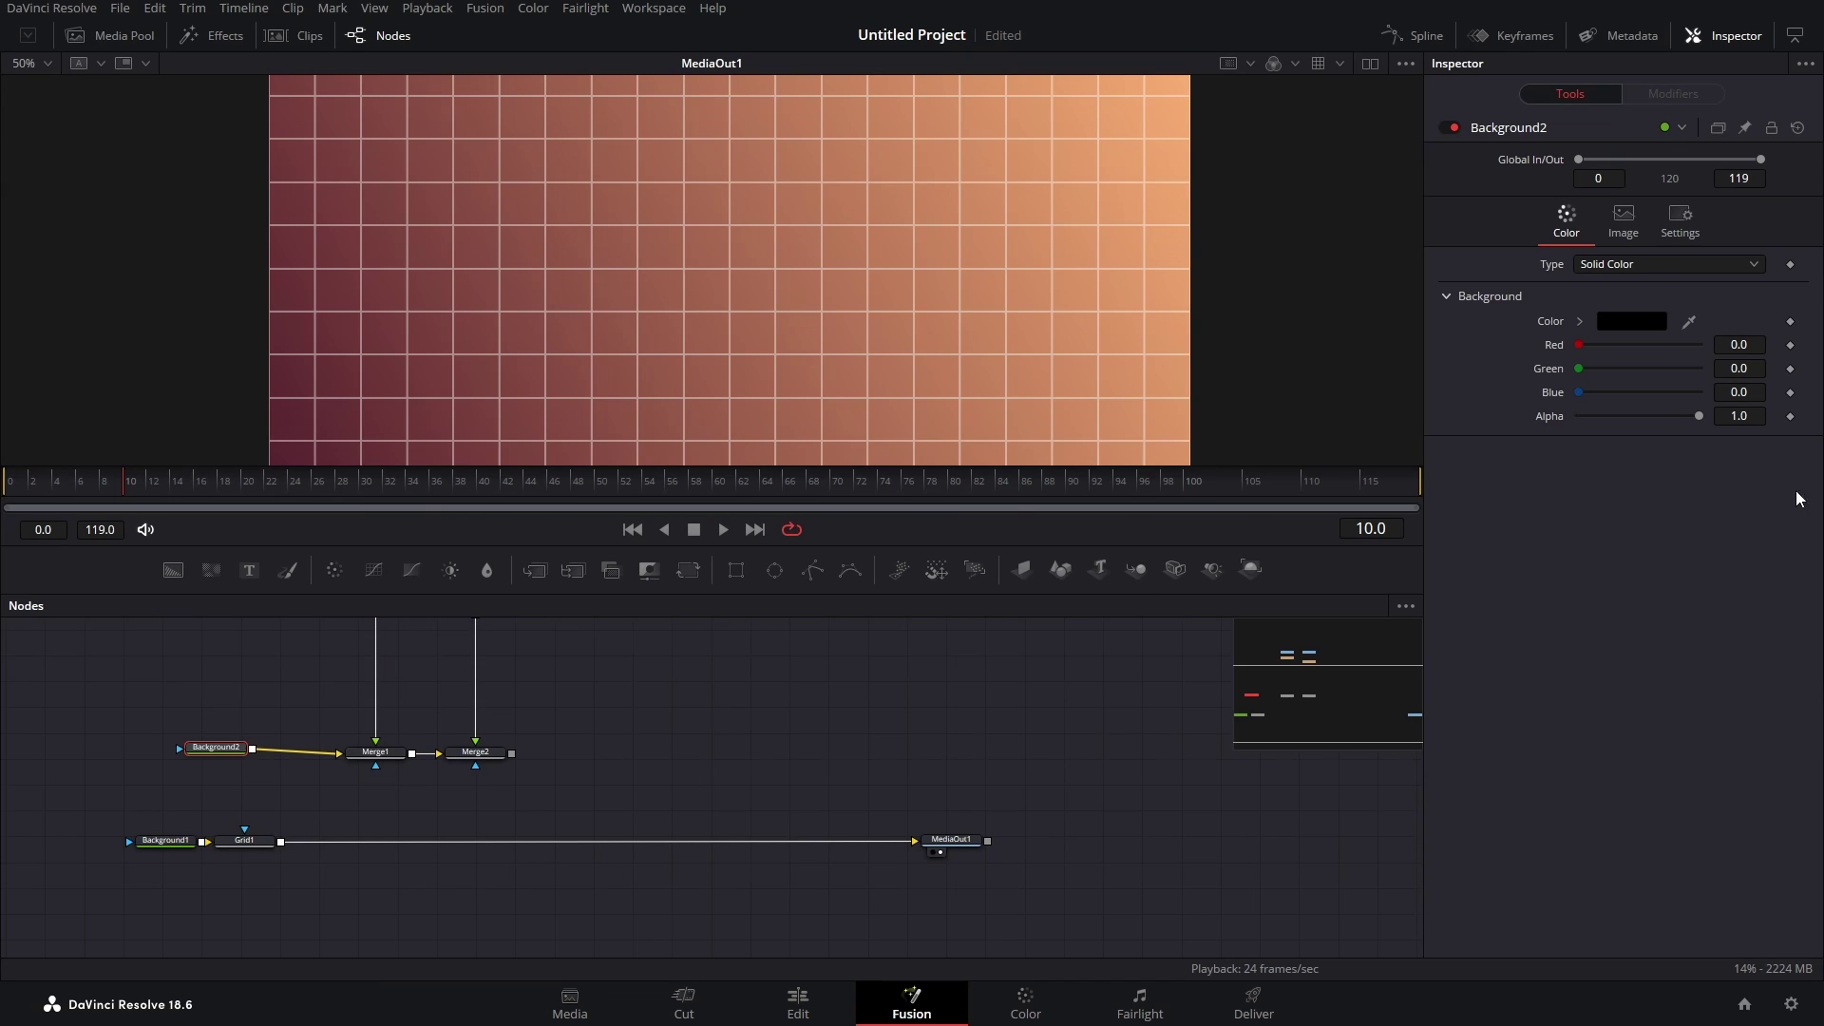
{"action": "left_click_drag", "start_coordinate": [1698, 416], "coordinate": [1372, 448]}
{"action": "left_click_drag", "start_coordinate": [511, 752], "coordinate": [283, 843]}
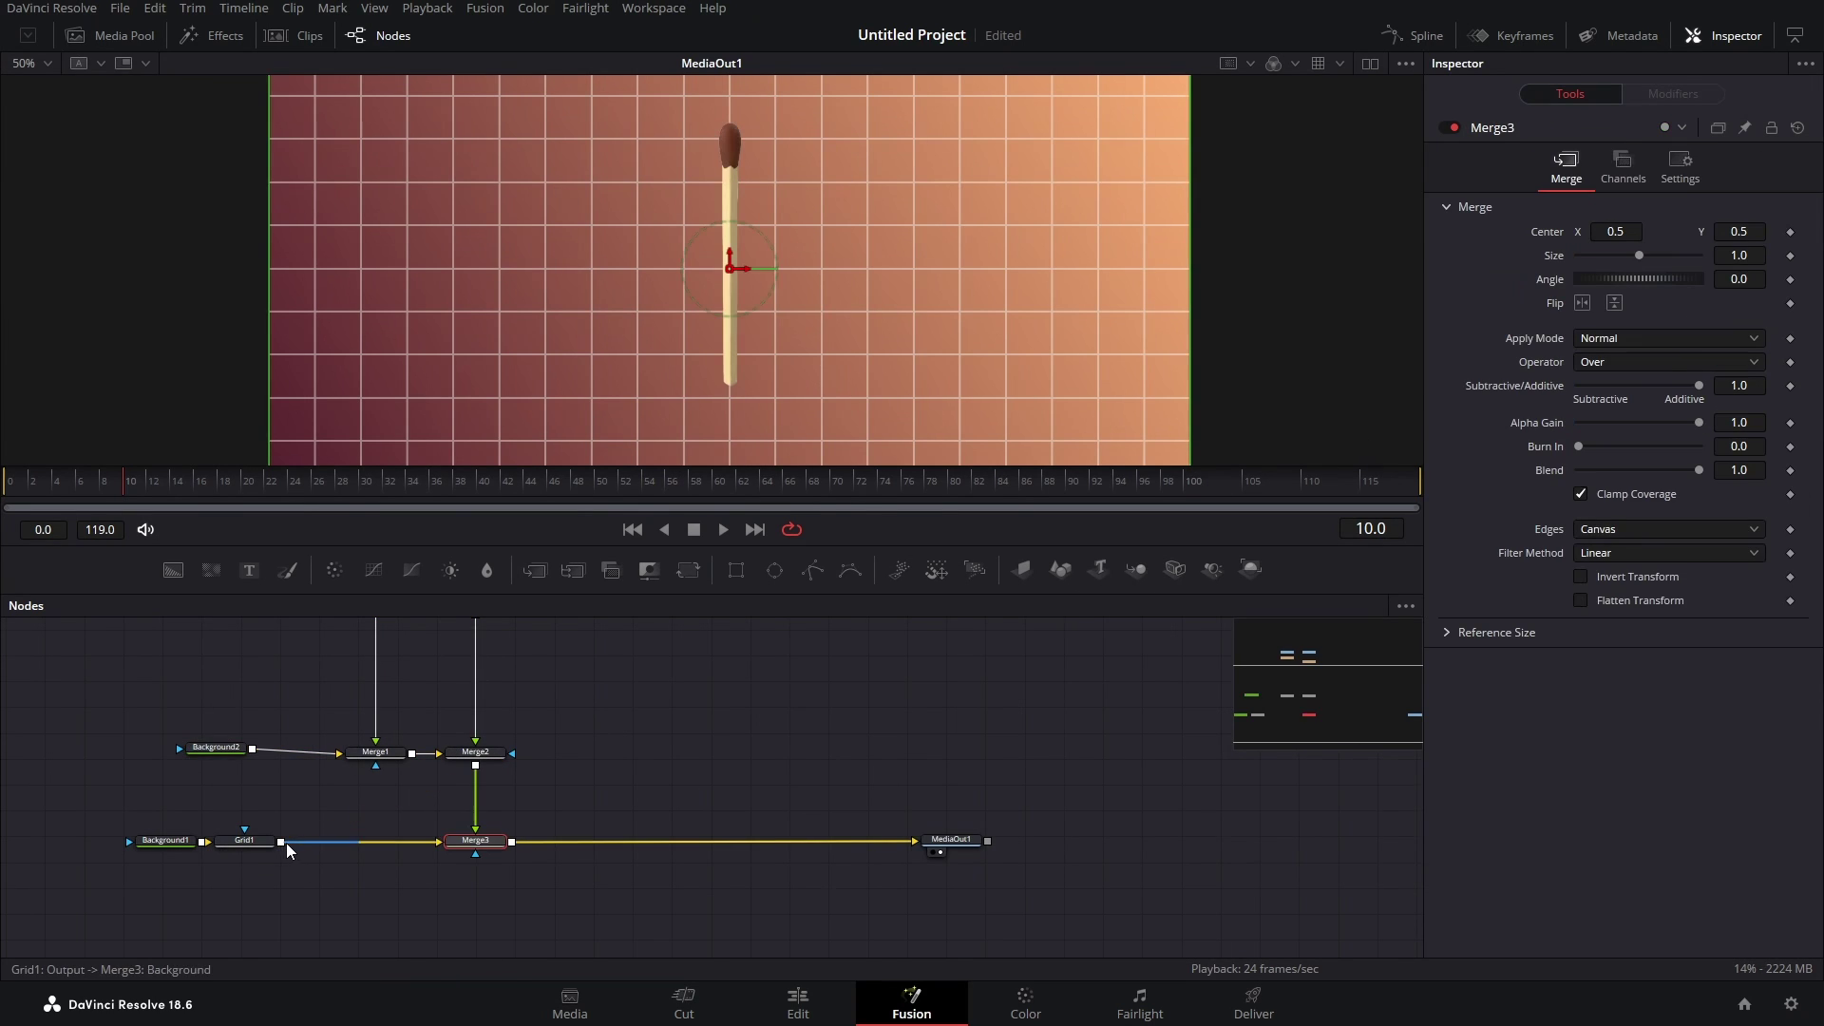
- Insert a Glow node after Merge2 and set its Apply Mode to Merge Under
{"action": "left_click", "coordinate": [486, 763]}
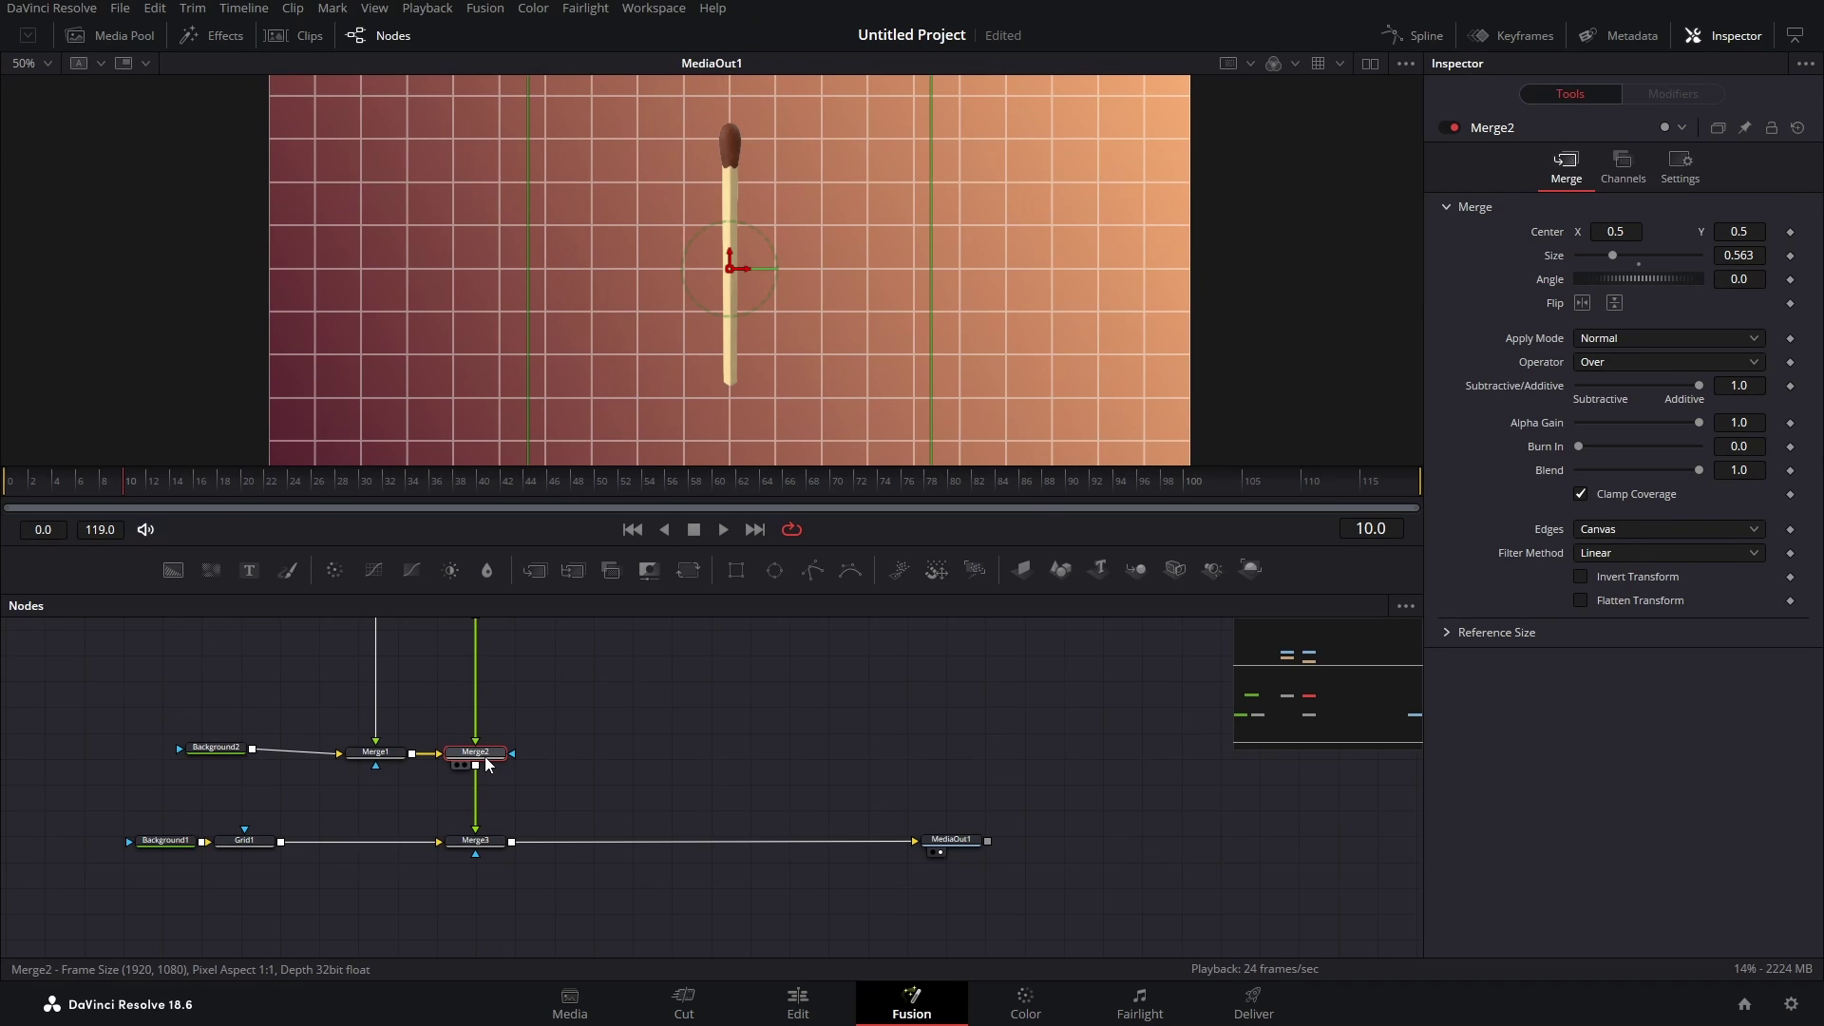
{"action": "key", "text": "shift+space"}
{"action": "type", "text": "tran"}
{"action": "key", "text": "BackSpace"}
{"action": "key", "text": "BackSpace"}
{"action": "key", "text": "BackSpace"}
{"action": "key", "text": "BackSpace"}
{"action": "type", "text": "glow"}
{"action": "key", "text": "Return"}
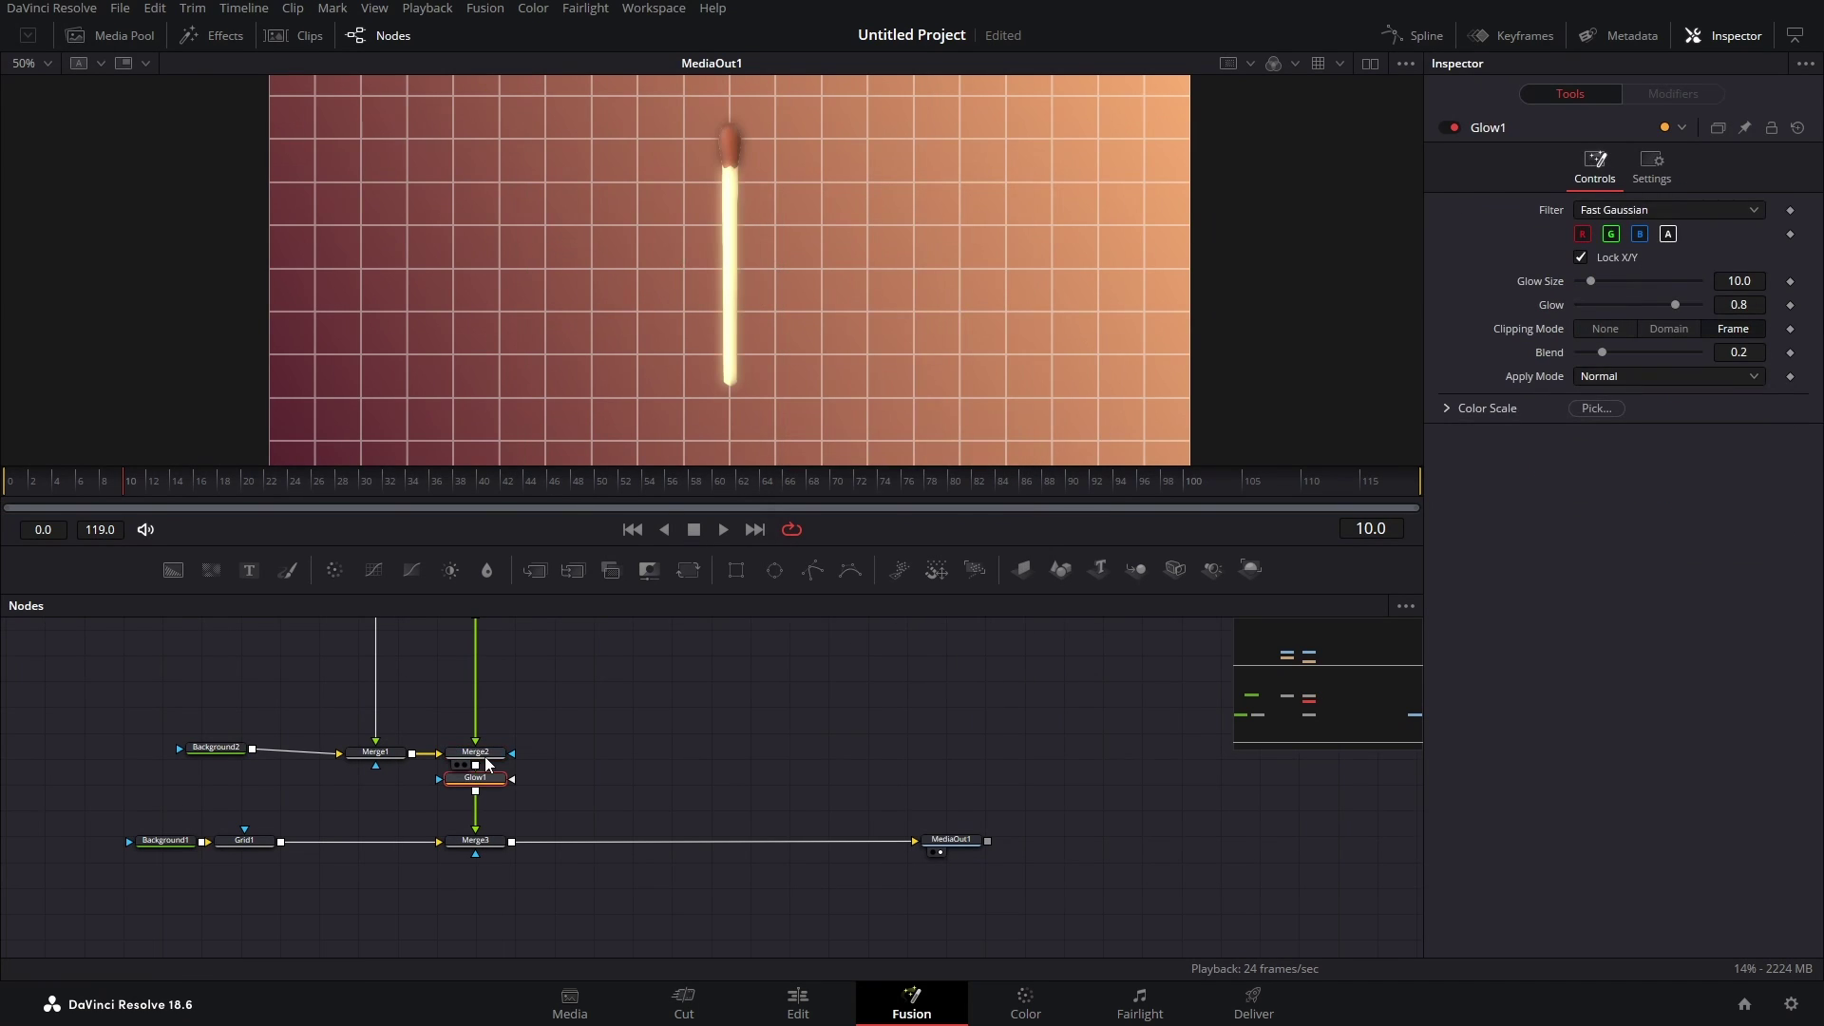
{"action": "left_click", "coordinate": [1628, 377]}
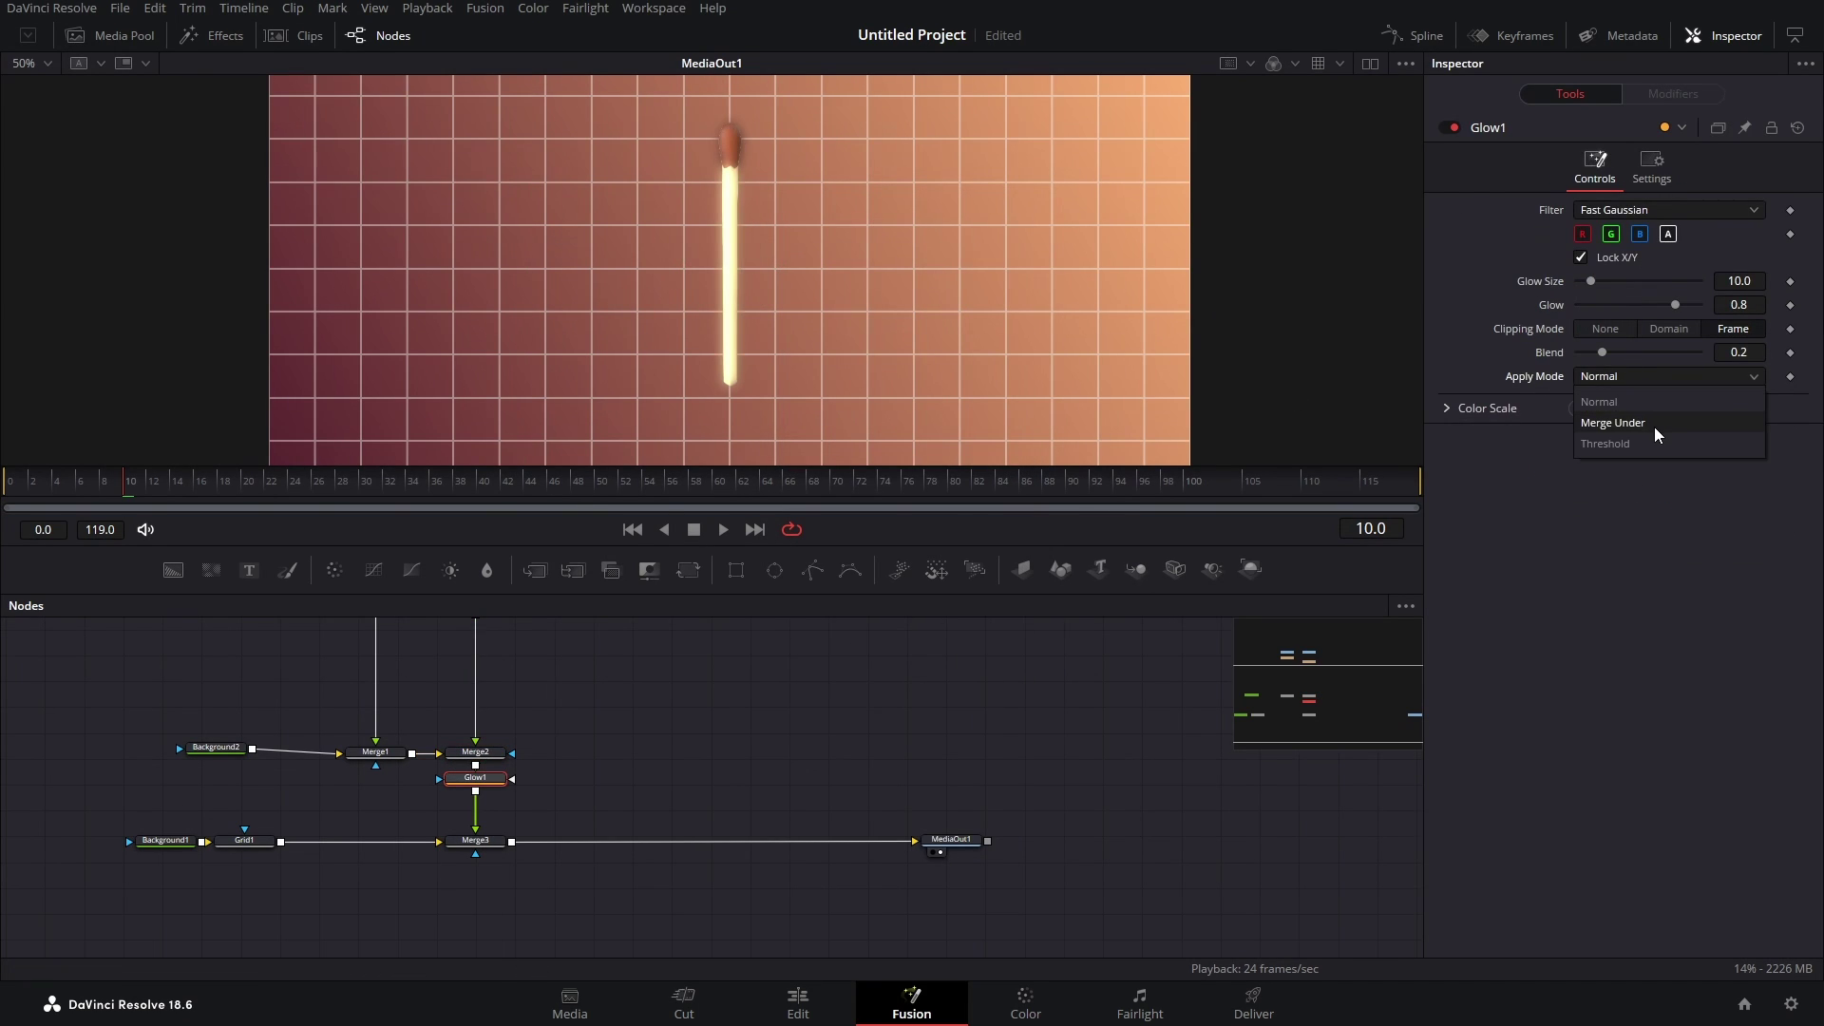
{"action": "left_click", "coordinate": [1652, 424]}
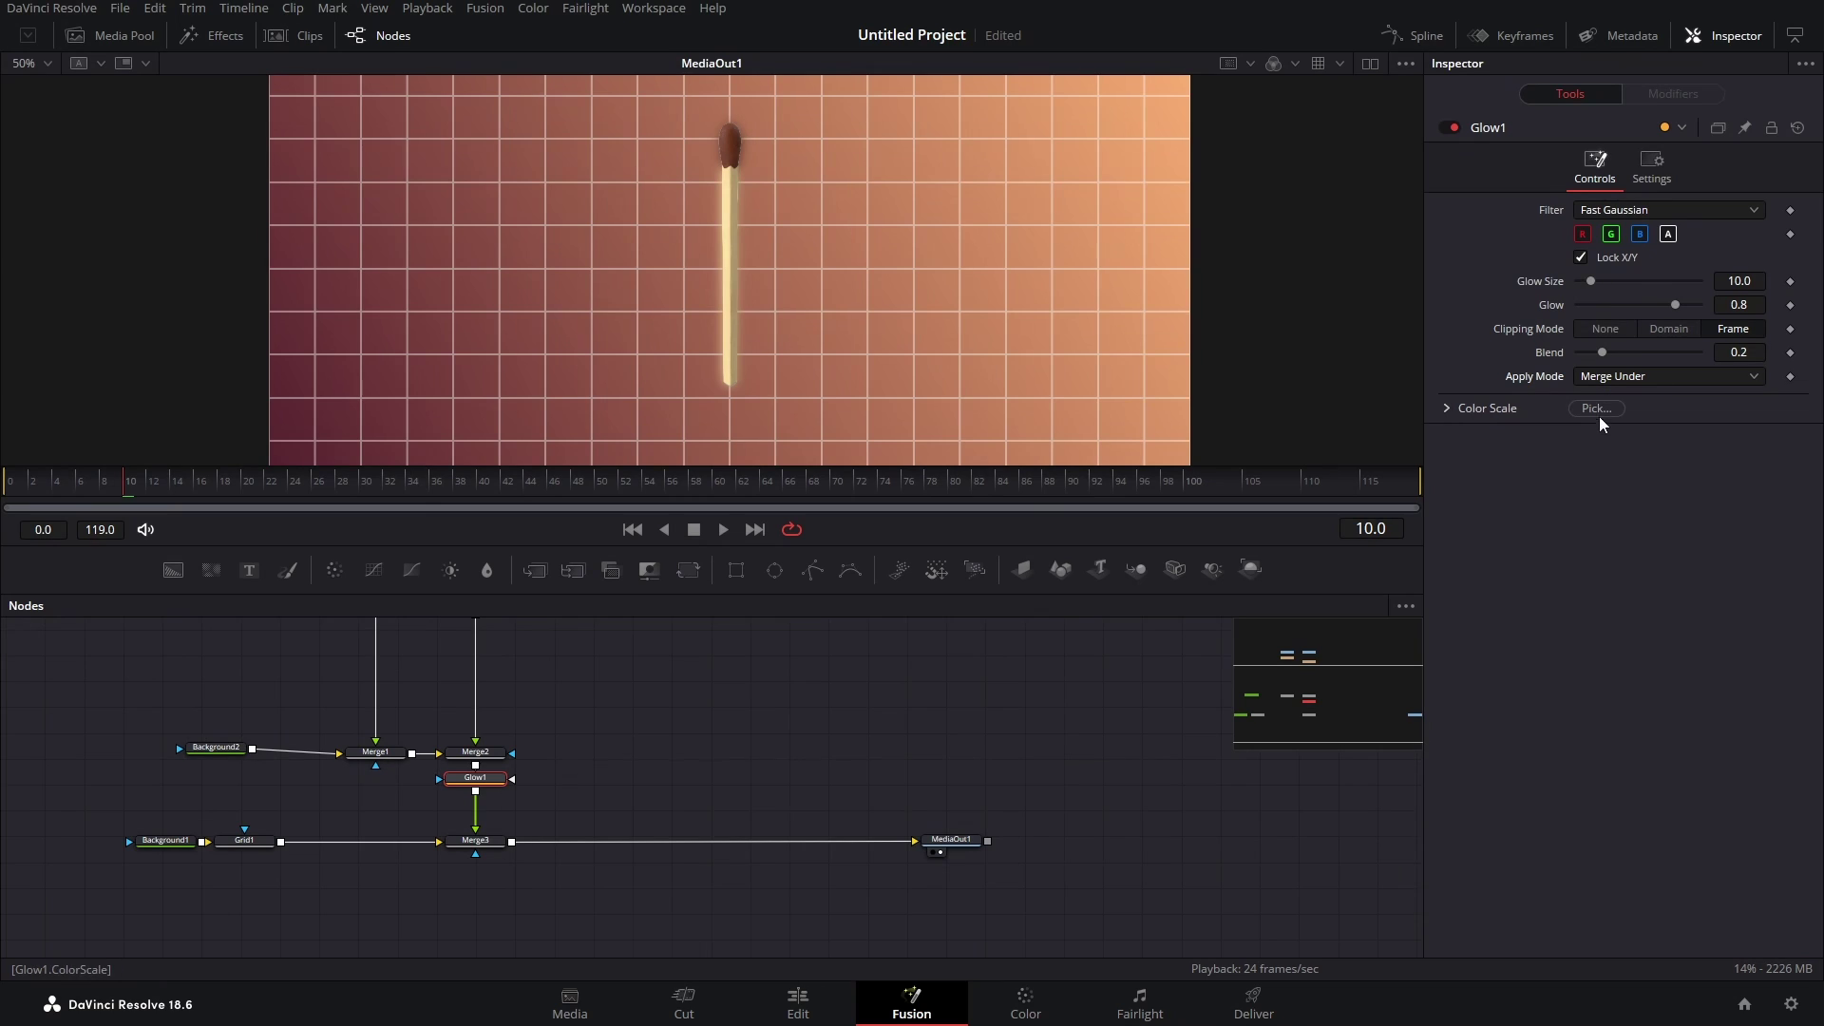
- Tint and shape Glow1 with Red Scale 2.0, Glow Size 30.7 and Glow 0.74
{"action": "left_click", "coordinate": [1446, 409]}
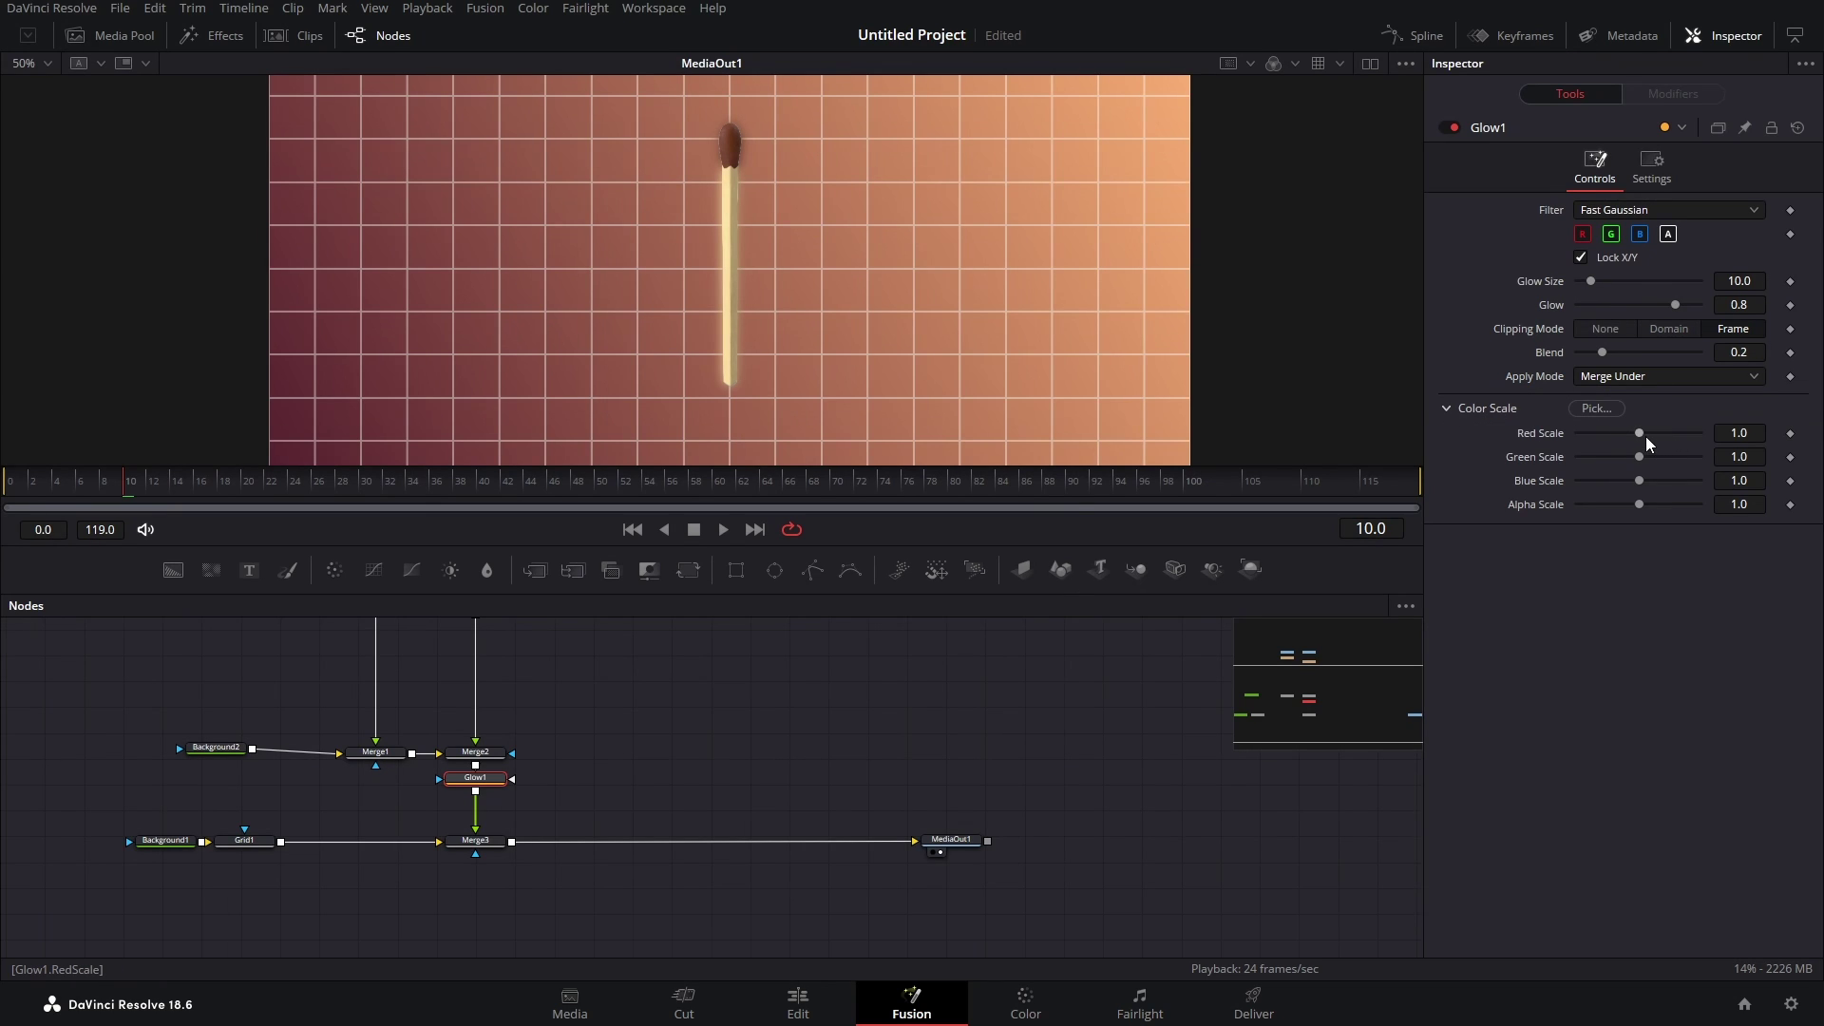
{"action": "left_click_drag", "start_coordinate": [1646, 437], "coordinate": [1689, 435]}
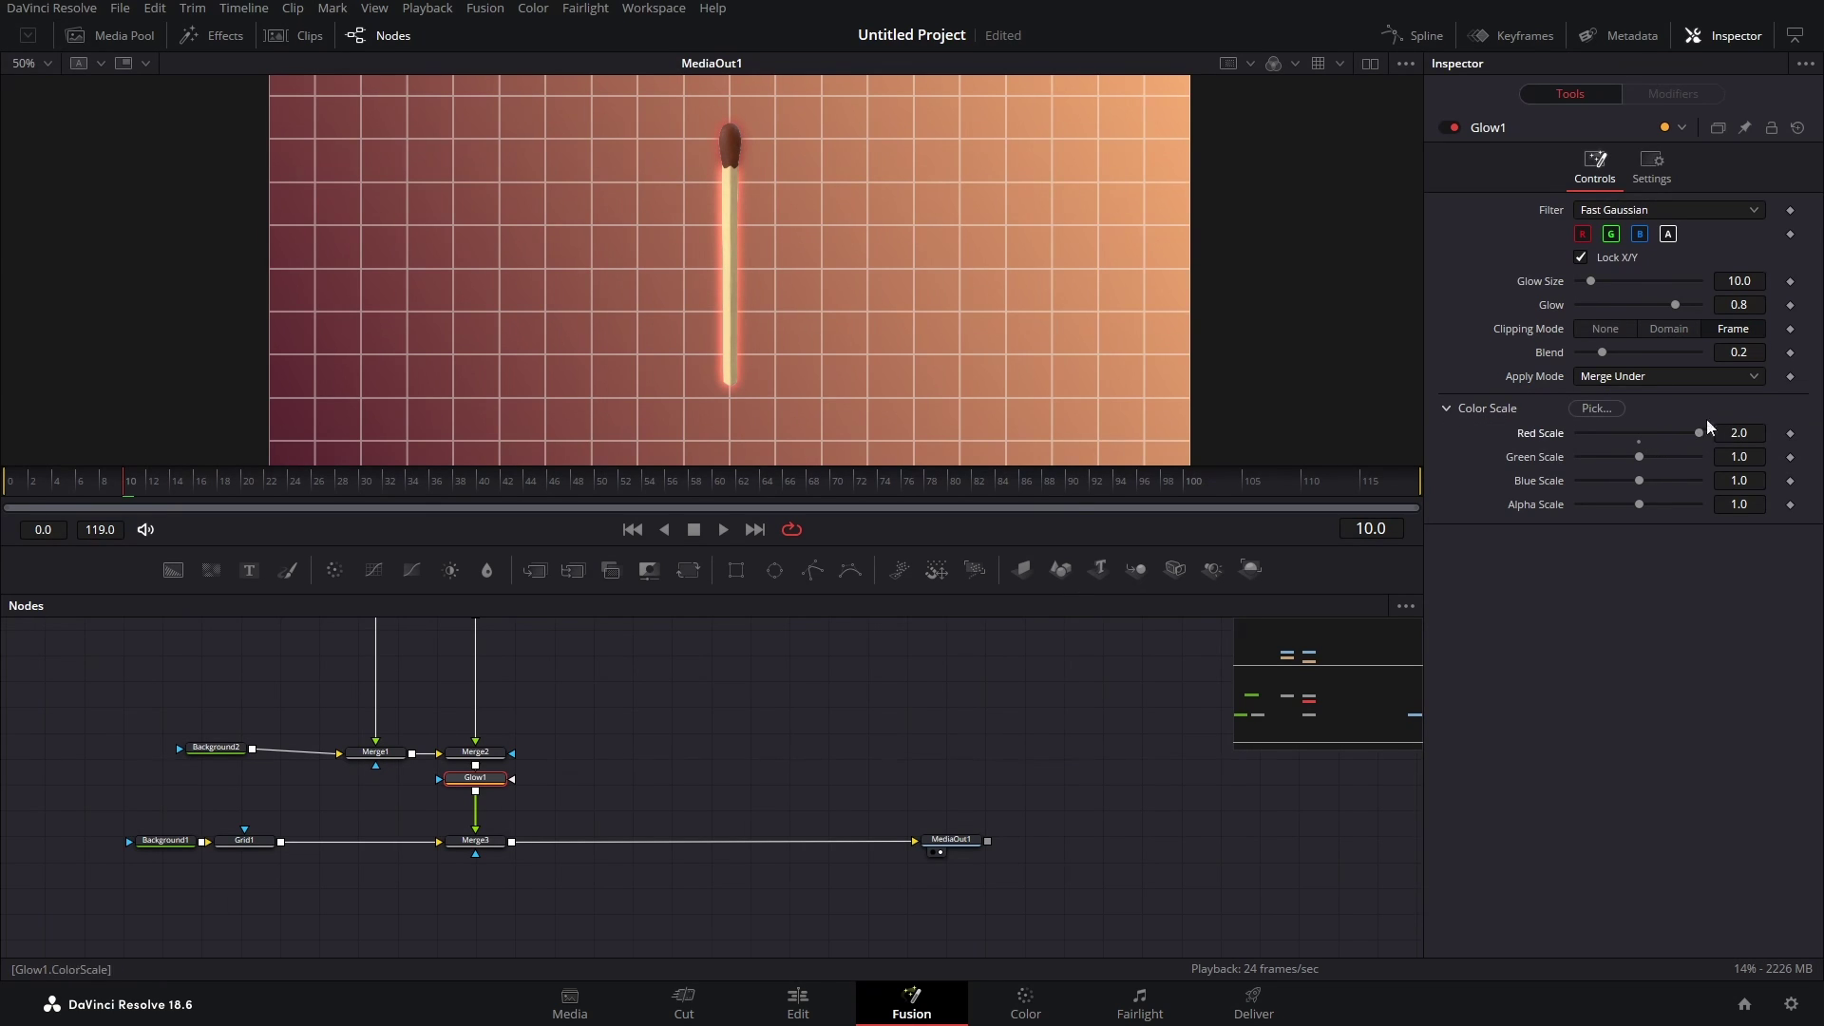
{"action": "left_click_drag", "start_coordinate": [1591, 282], "coordinate": [1595, 282]}
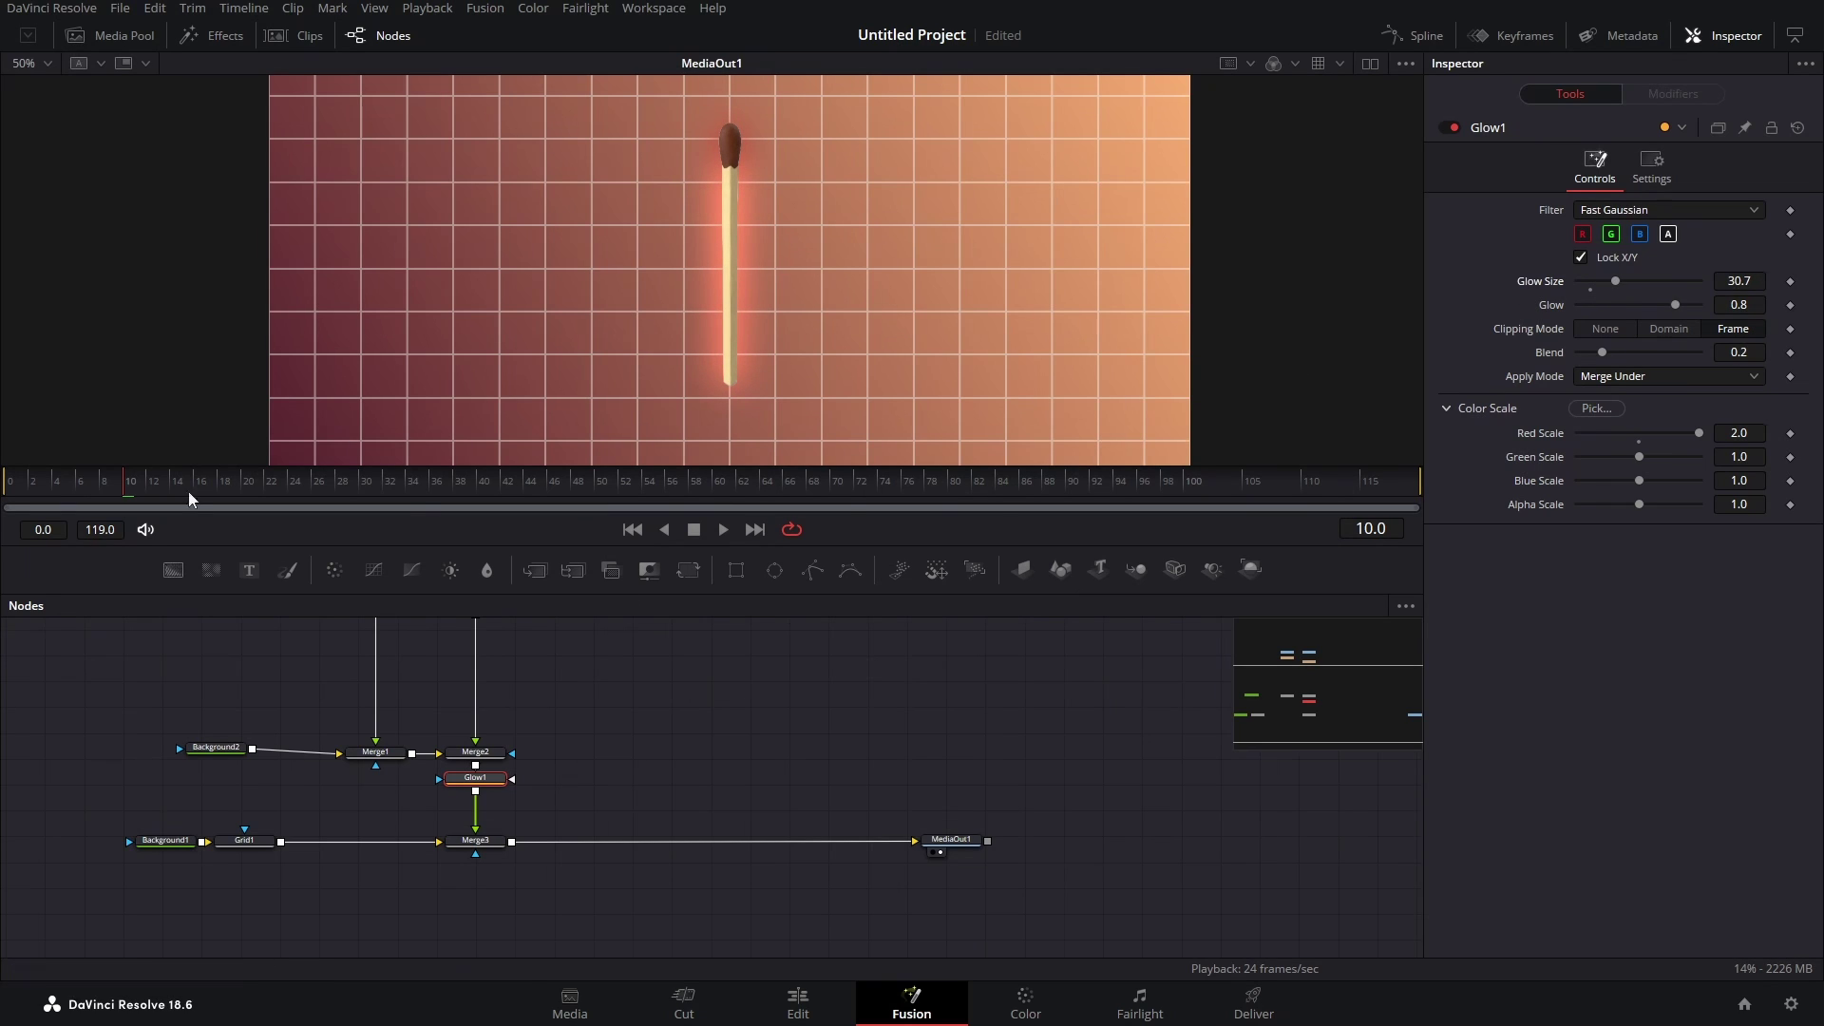
{"action": "left_click_drag", "start_coordinate": [1678, 305], "coordinate": [1668, 309]}
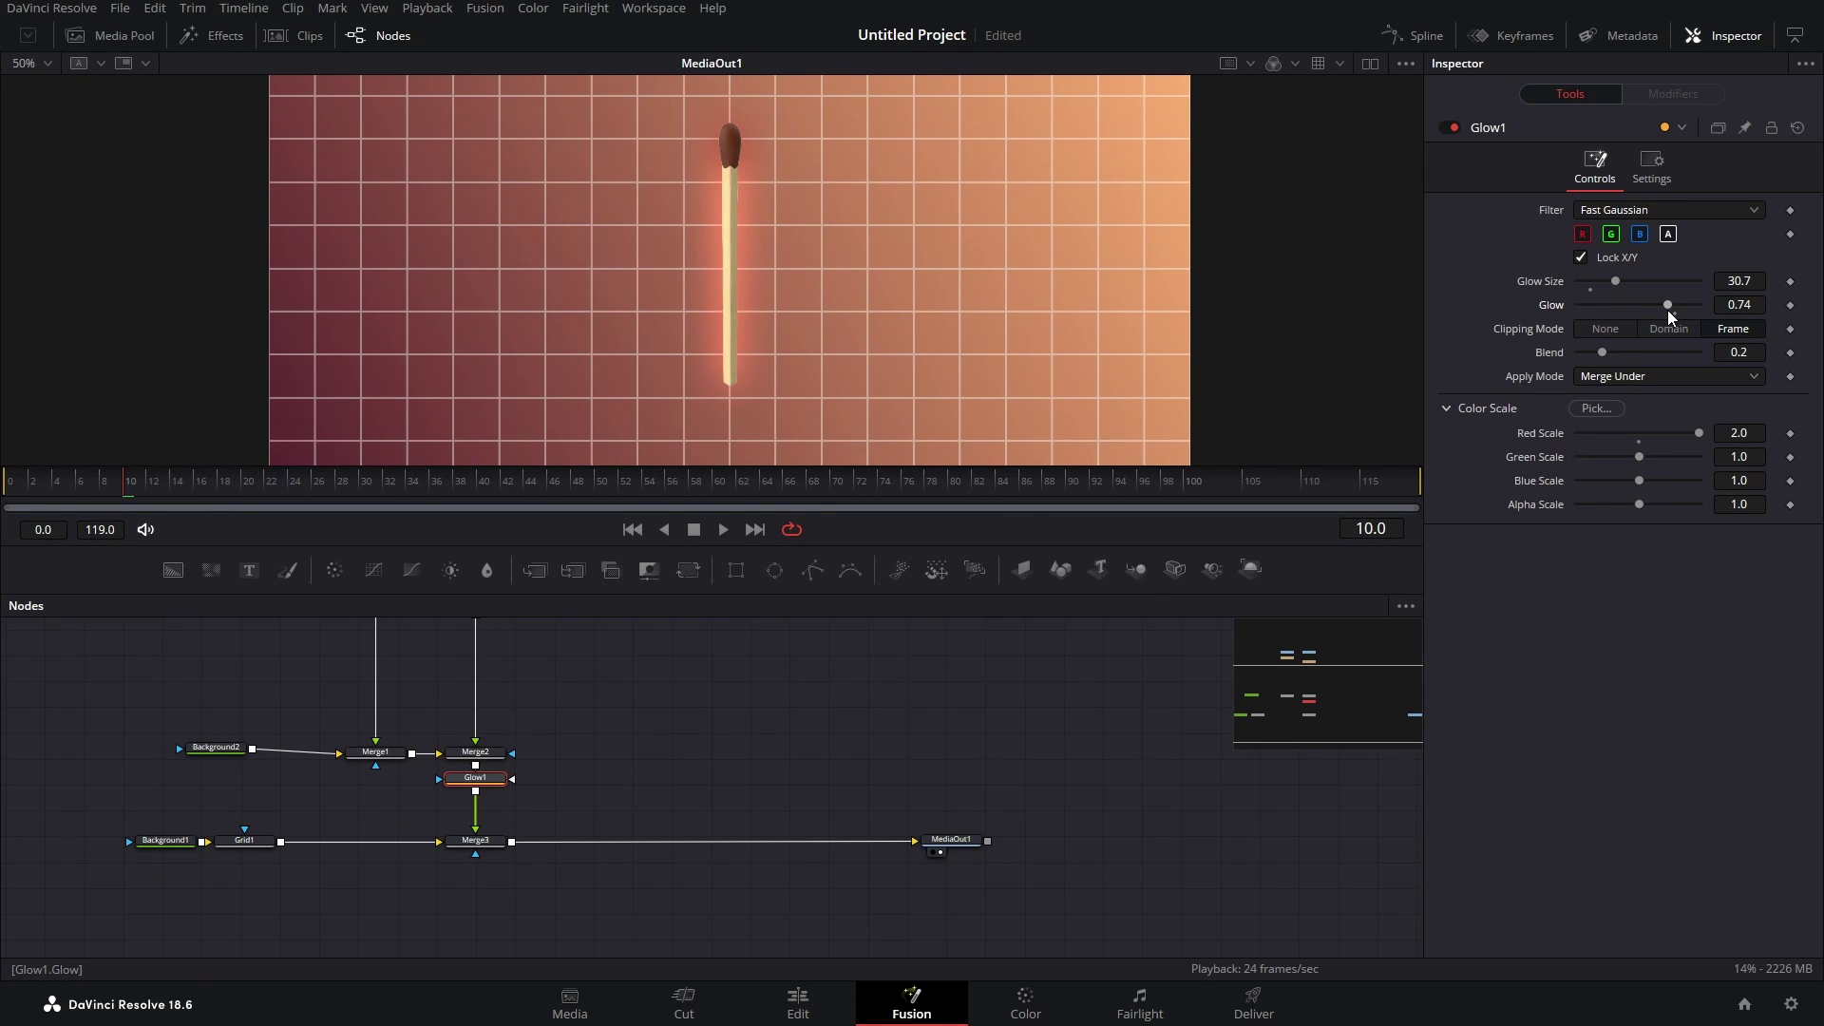
- Play the glowing match cut with the whole frame in view, stop playback and save the project
{"action": "left_click", "coordinate": [726, 529]}
{"action": "scroll", "coordinate": [555, 306], "scroll_direction": "down", "scroll_amount": 2}
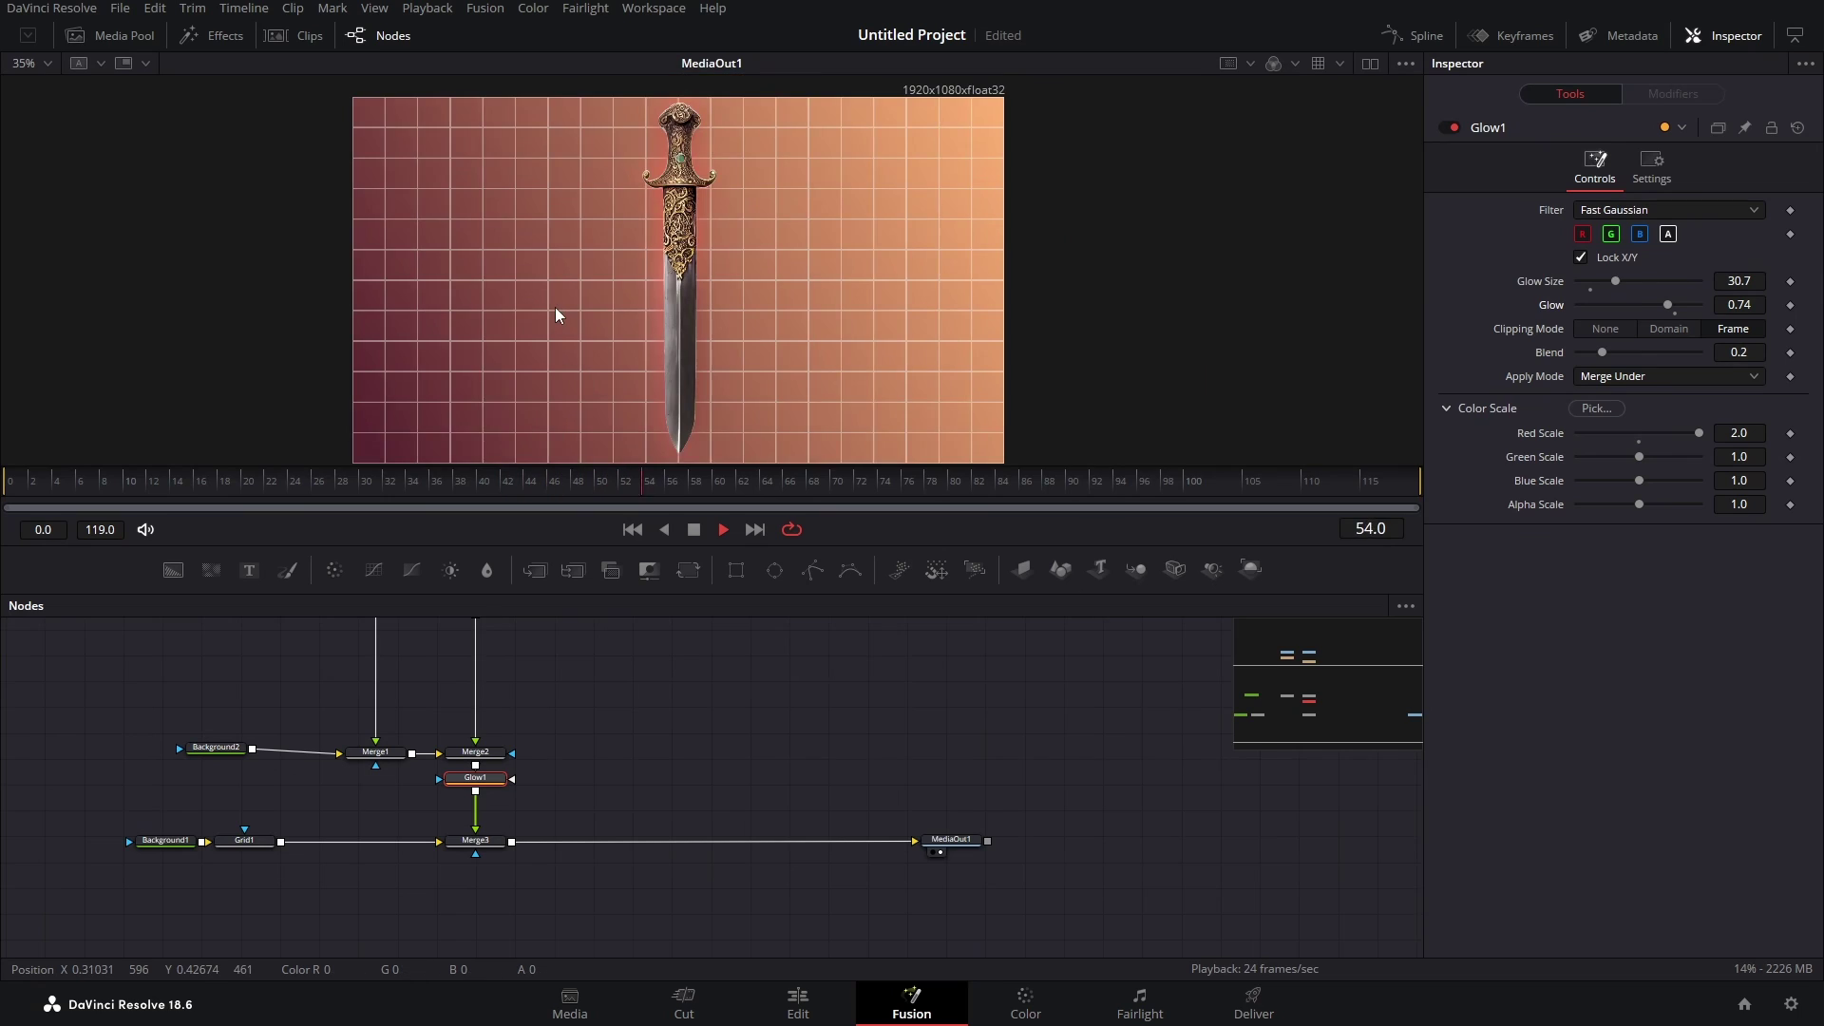
{"action": "scroll", "coordinate": [555, 306], "scroll_direction": "down", "scroll_amount": 1}
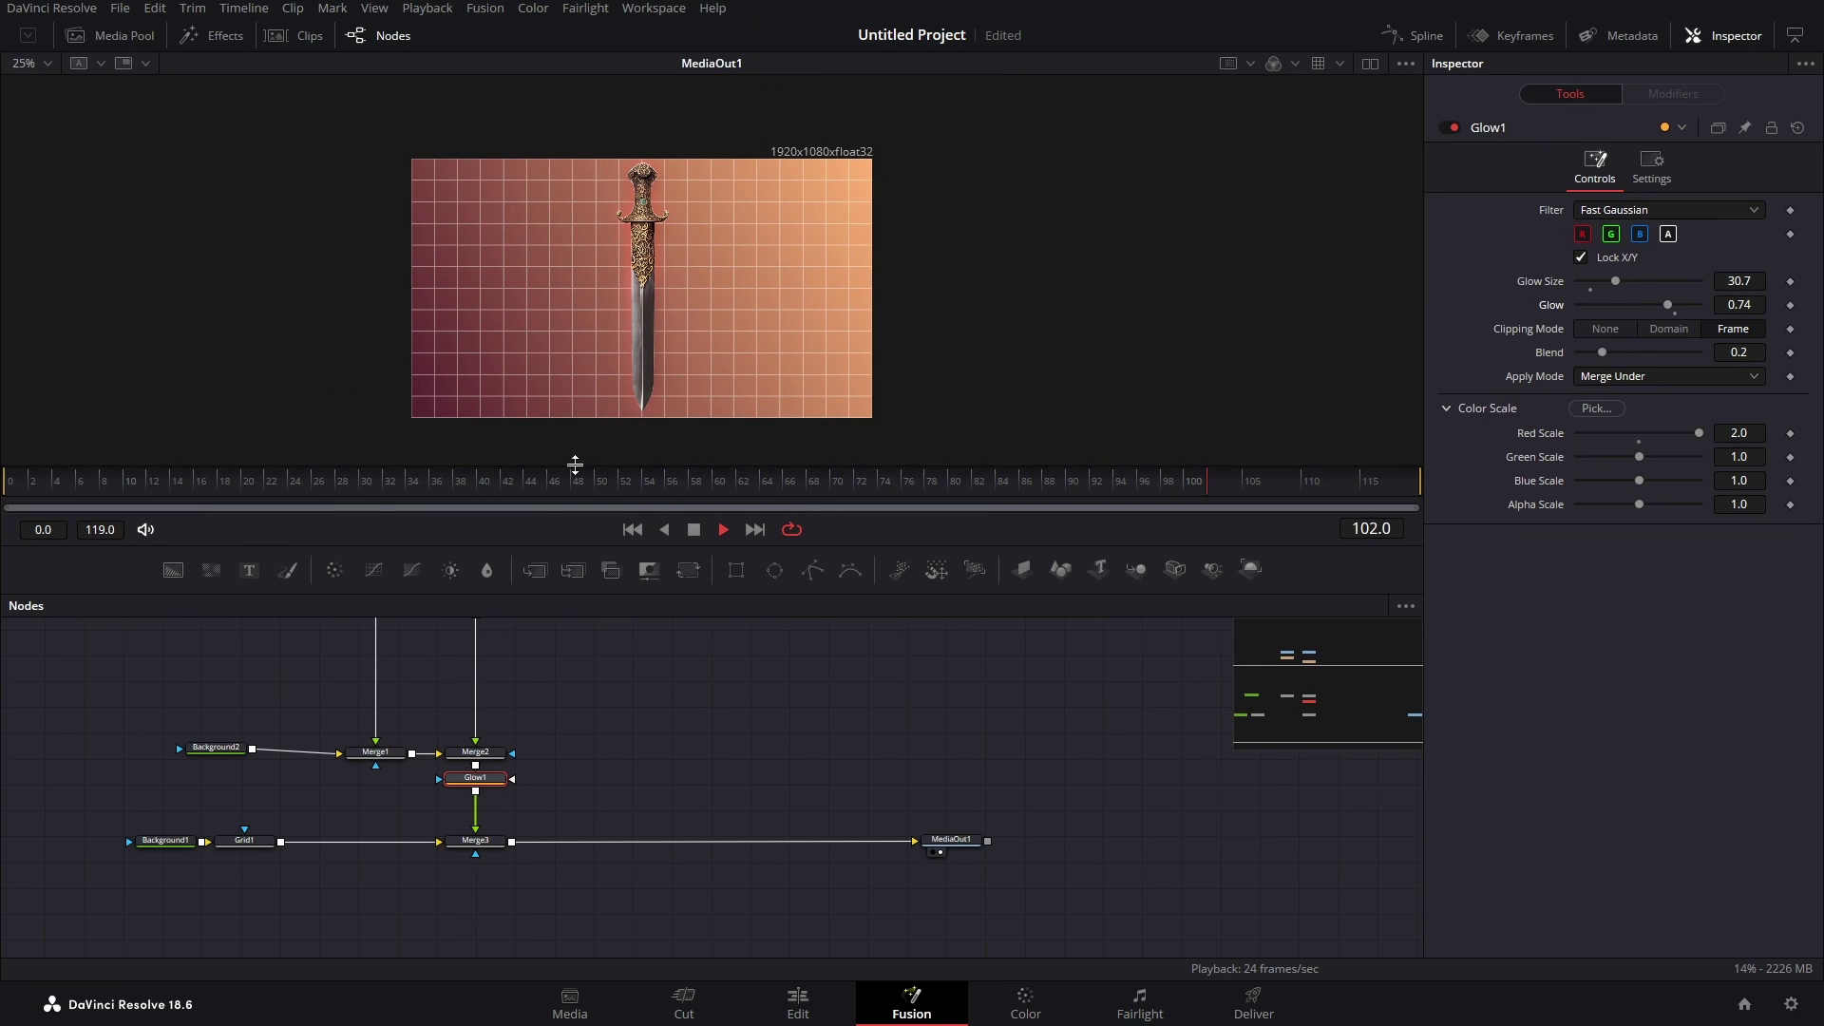
{"action": "key", "text": "space"}
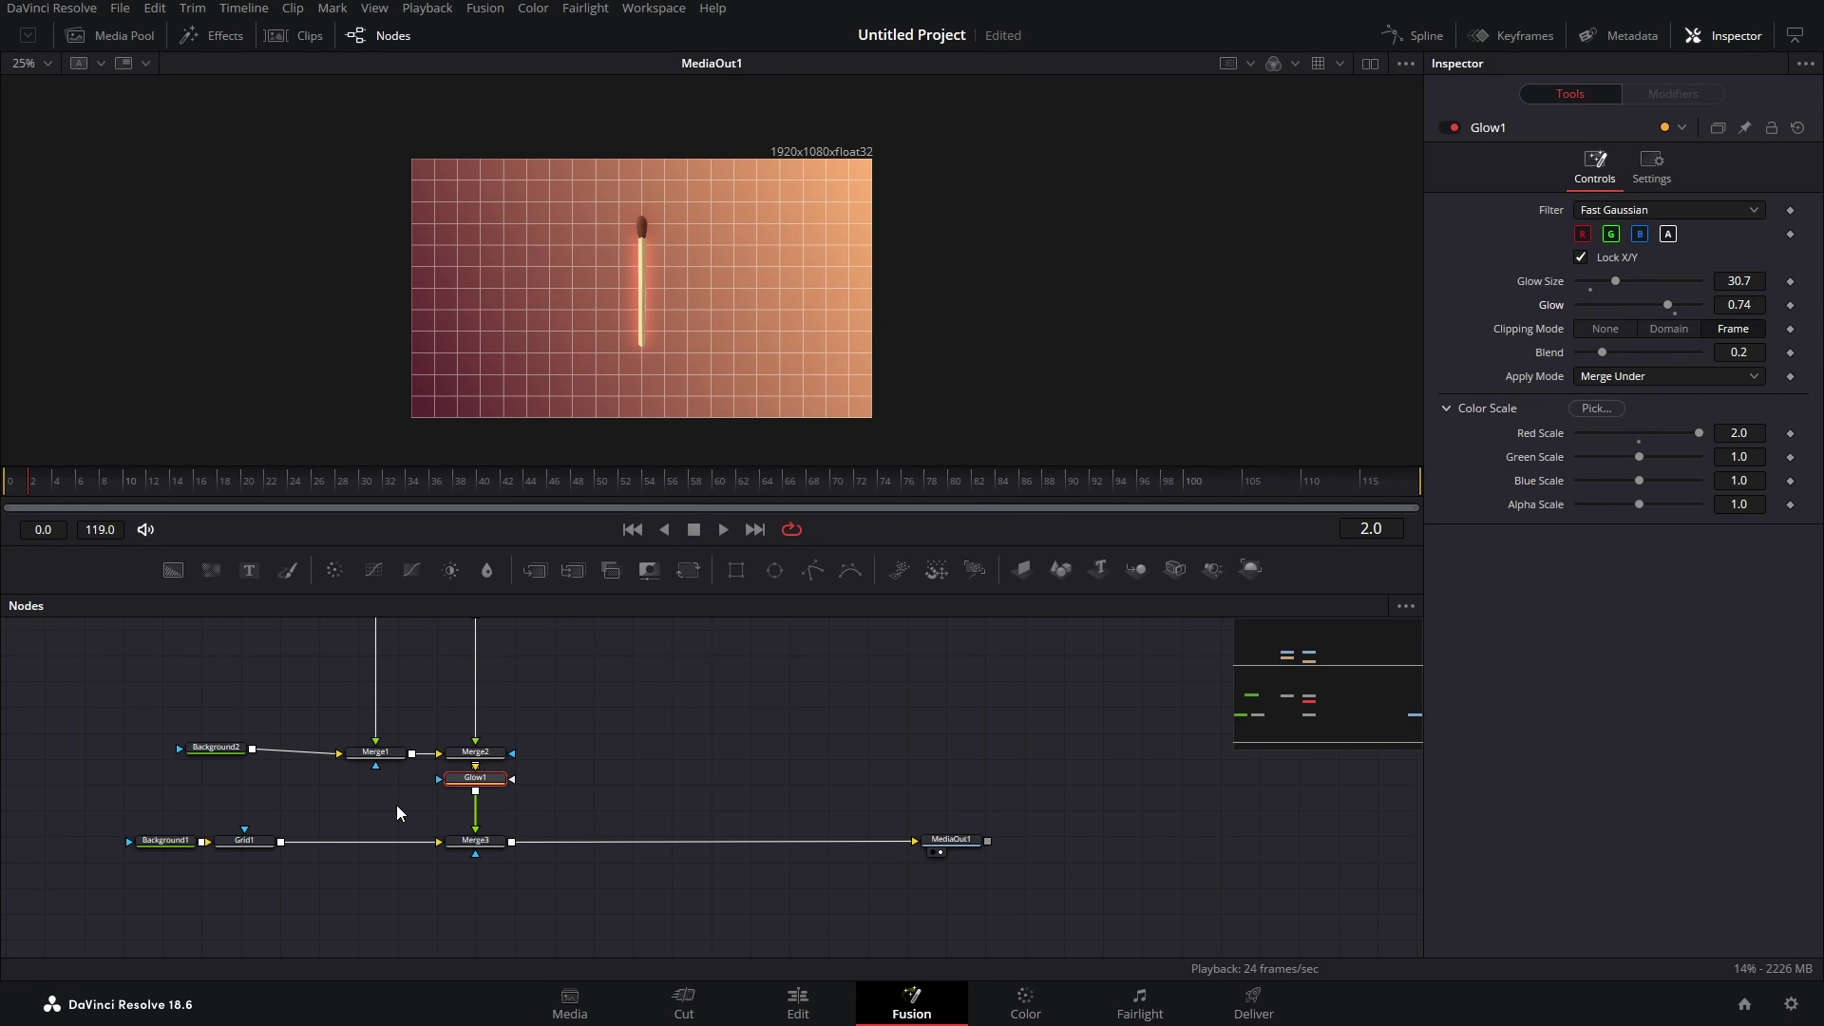
{"action": "key", "text": "ctrl+s"}
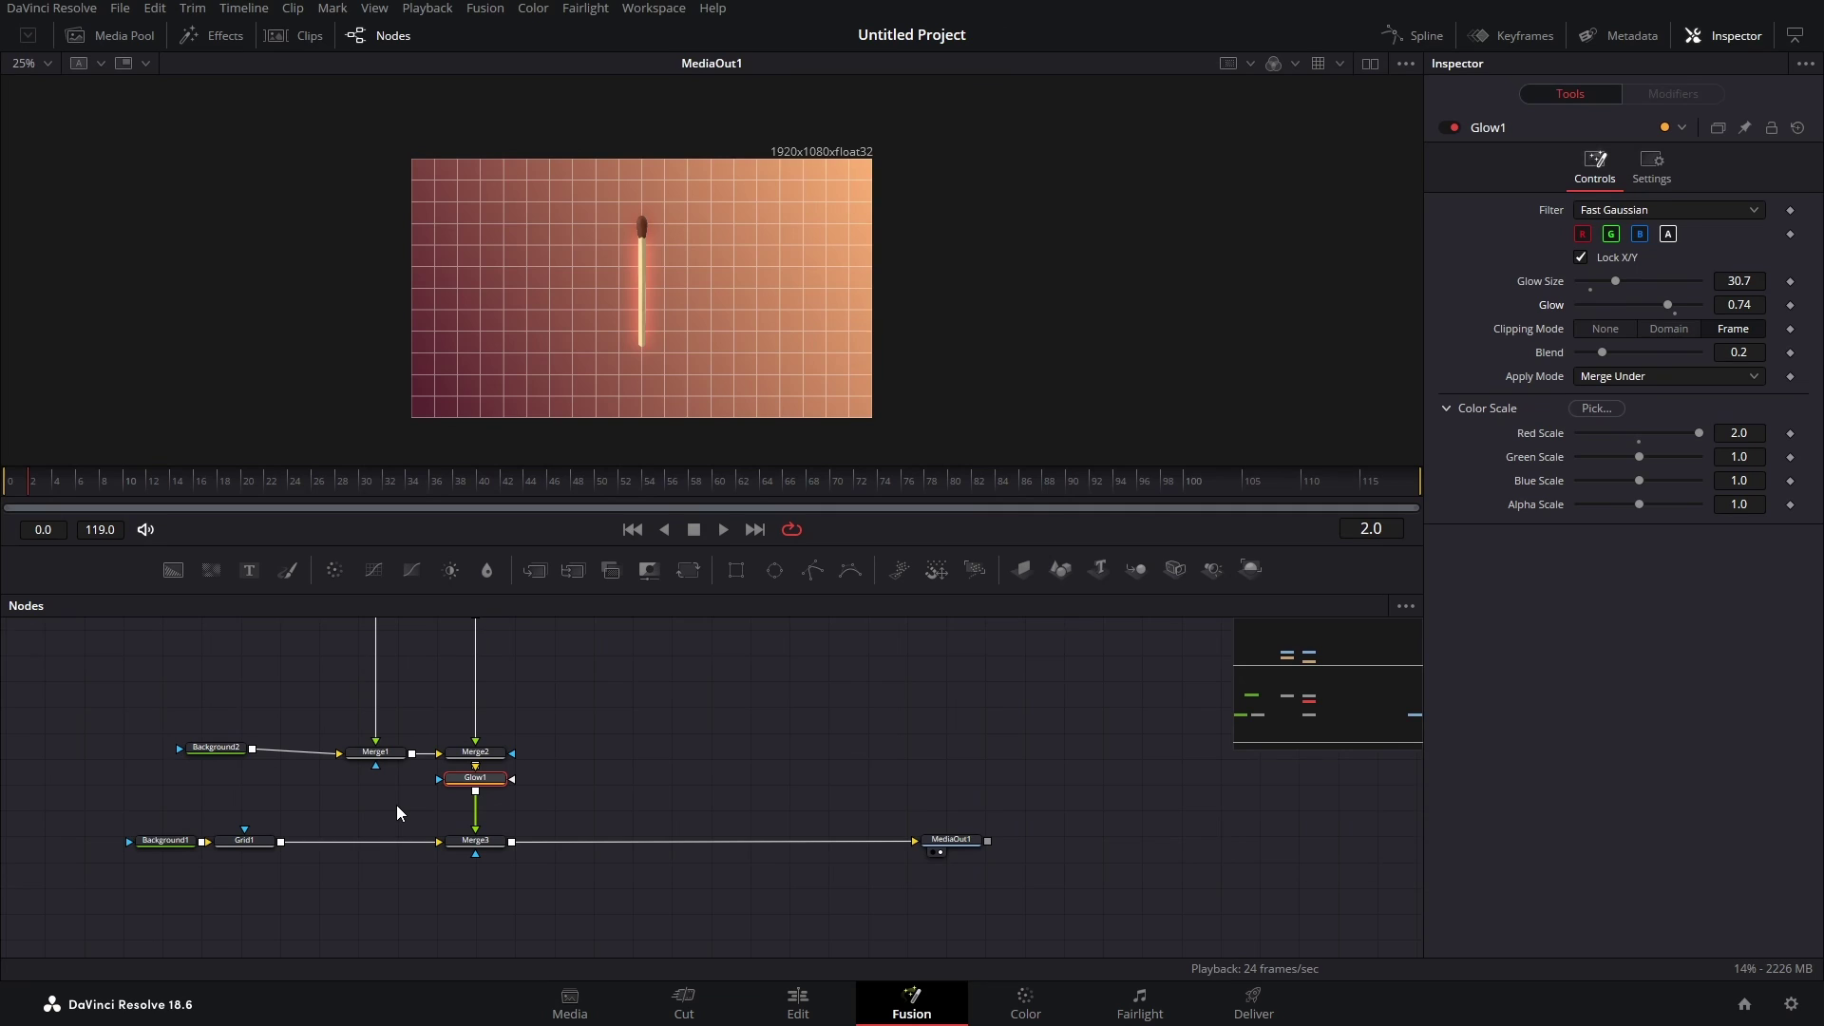